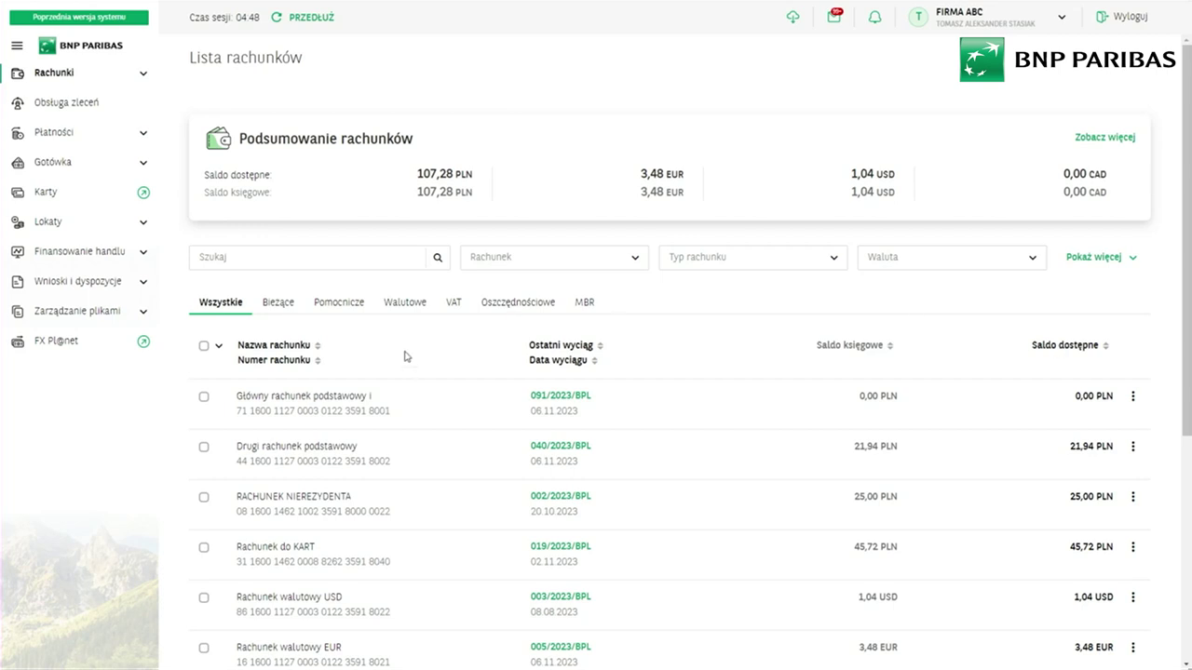
# - Look over the account list and check the notice about new inbox messages
pyautogui.scroll(-1, 722, 426)
pyautogui.scroll(-1, 722, 425)
pyautogui.scroll(2, 722, 426)
pyautogui.click(835, 25)
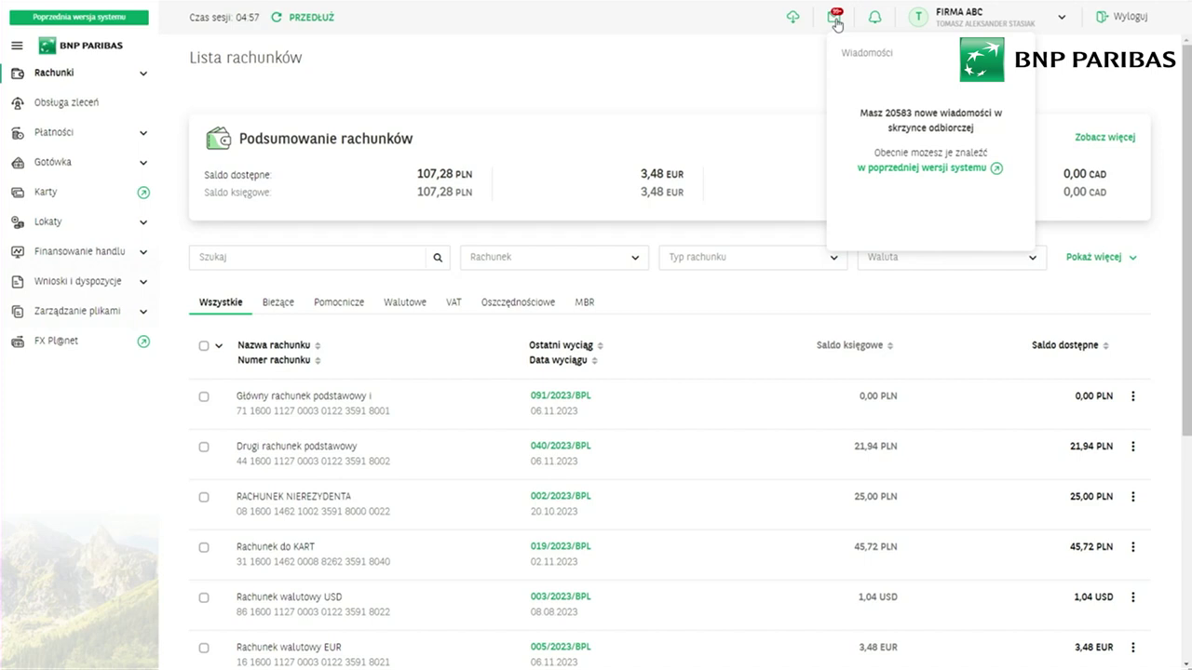
pyautogui.click(781, 58)
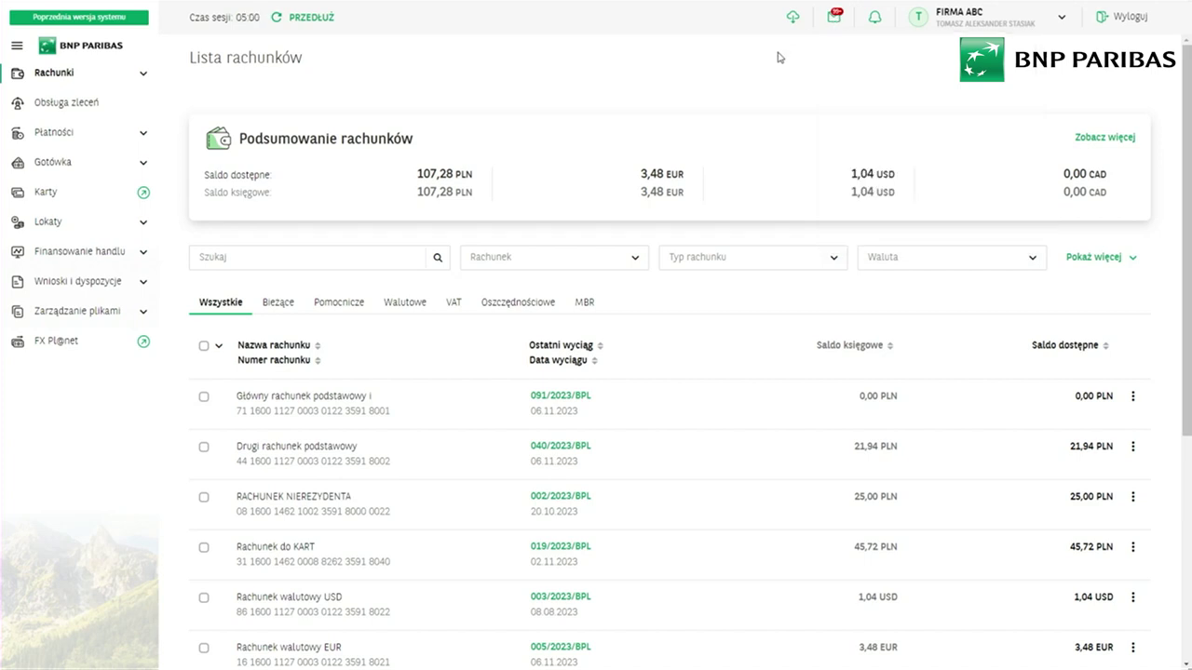
pyautogui.click(838, 21)
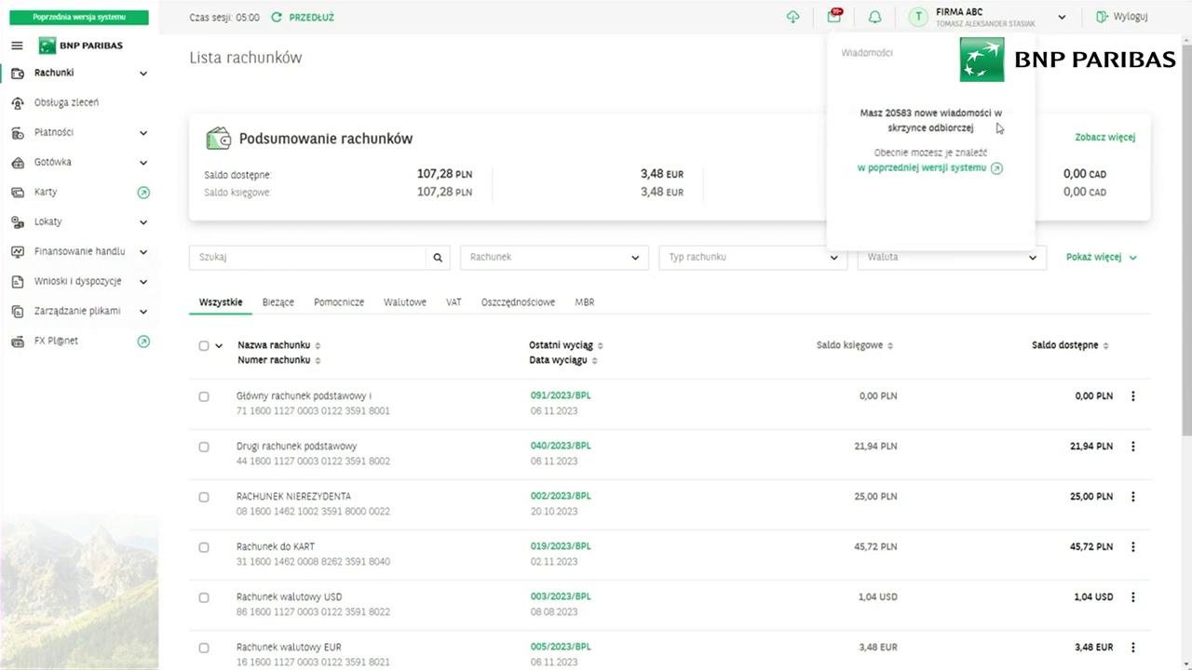
pyautogui.click(771, 92)
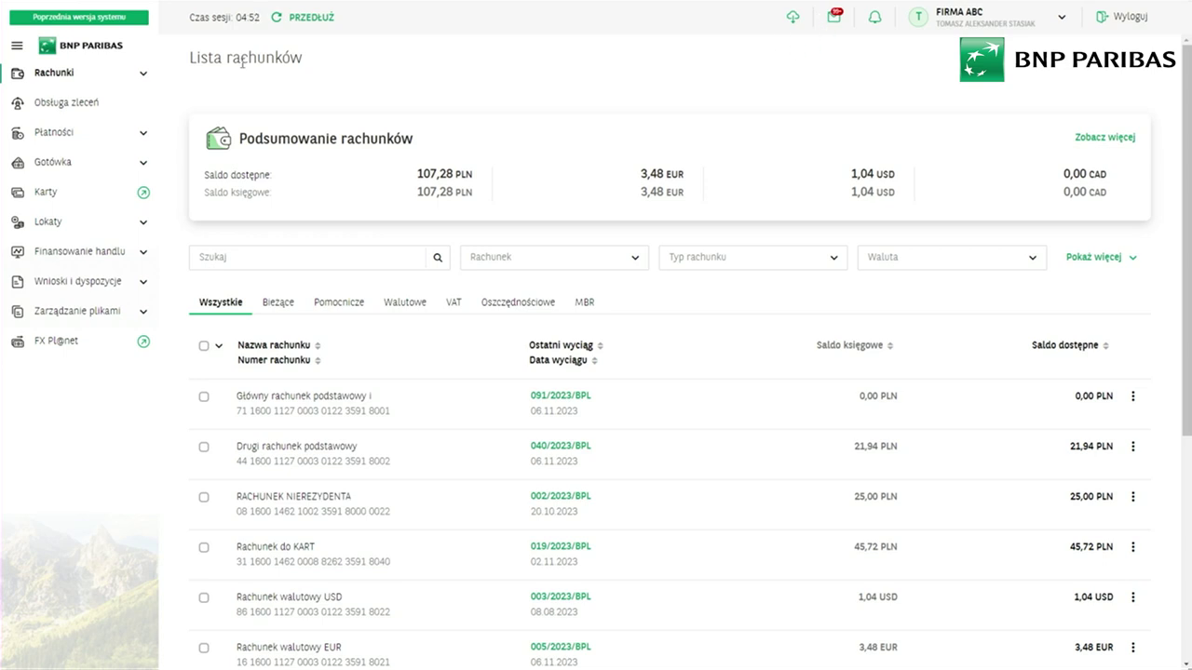
# - Open the payments dashboard and review the internal, foreign and domestic transfer types
pyautogui.click(79, 135)
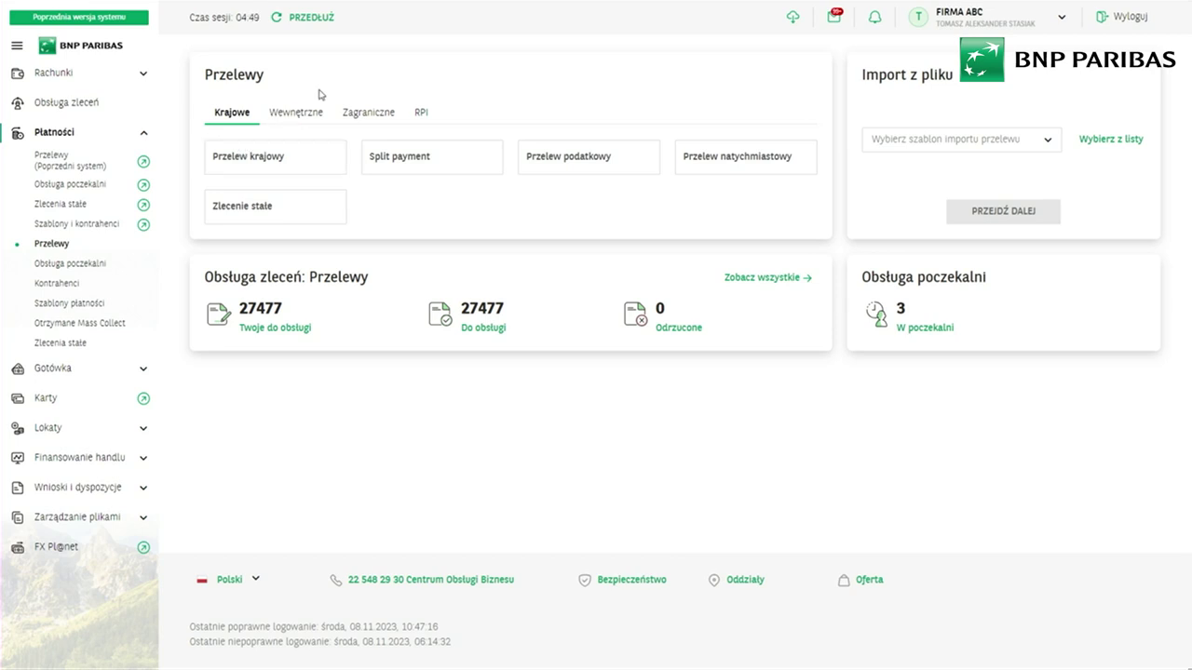
pyautogui.click(282, 113)
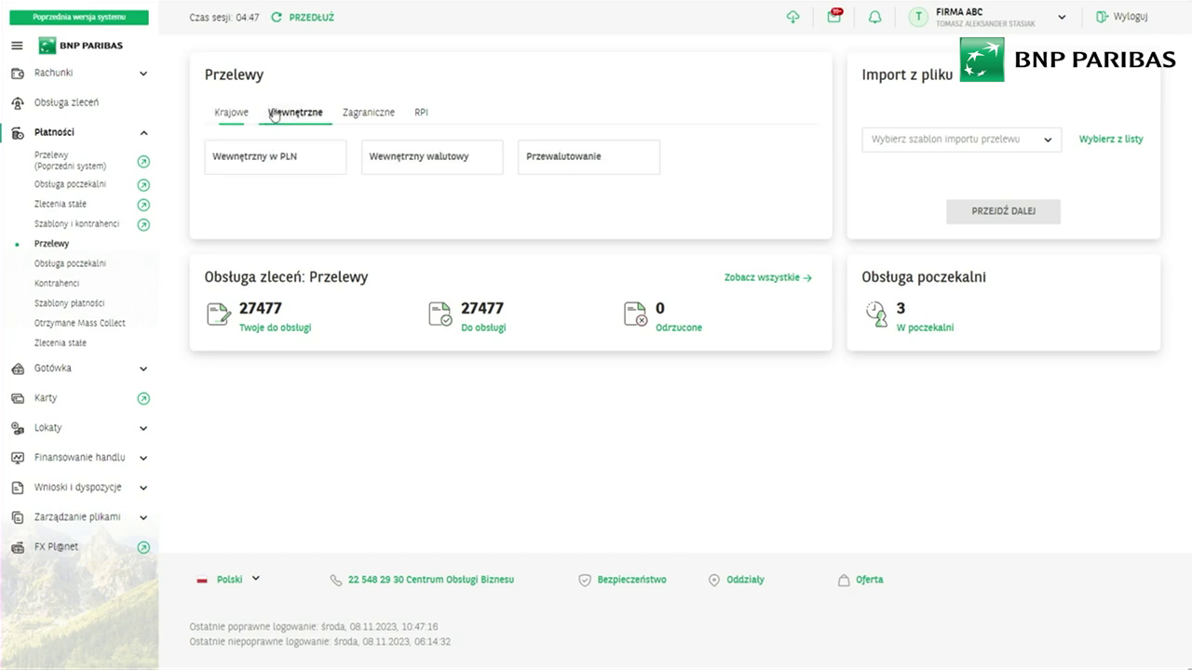
pyautogui.click(354, 114)
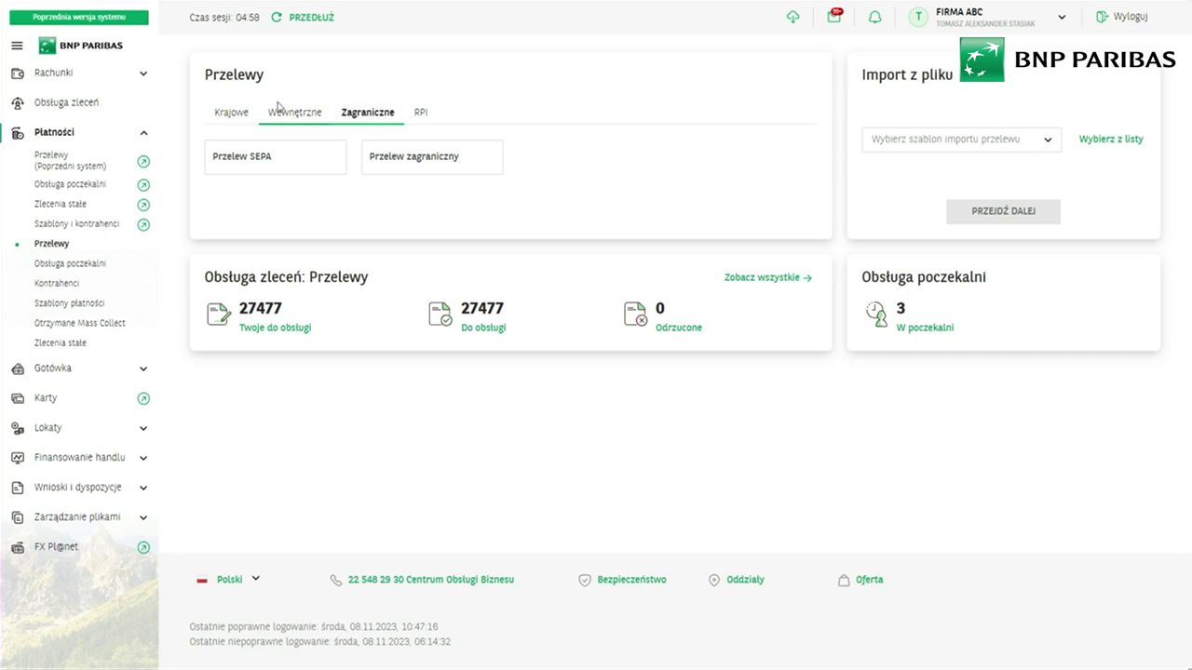
pyautogui.click(309, 116)
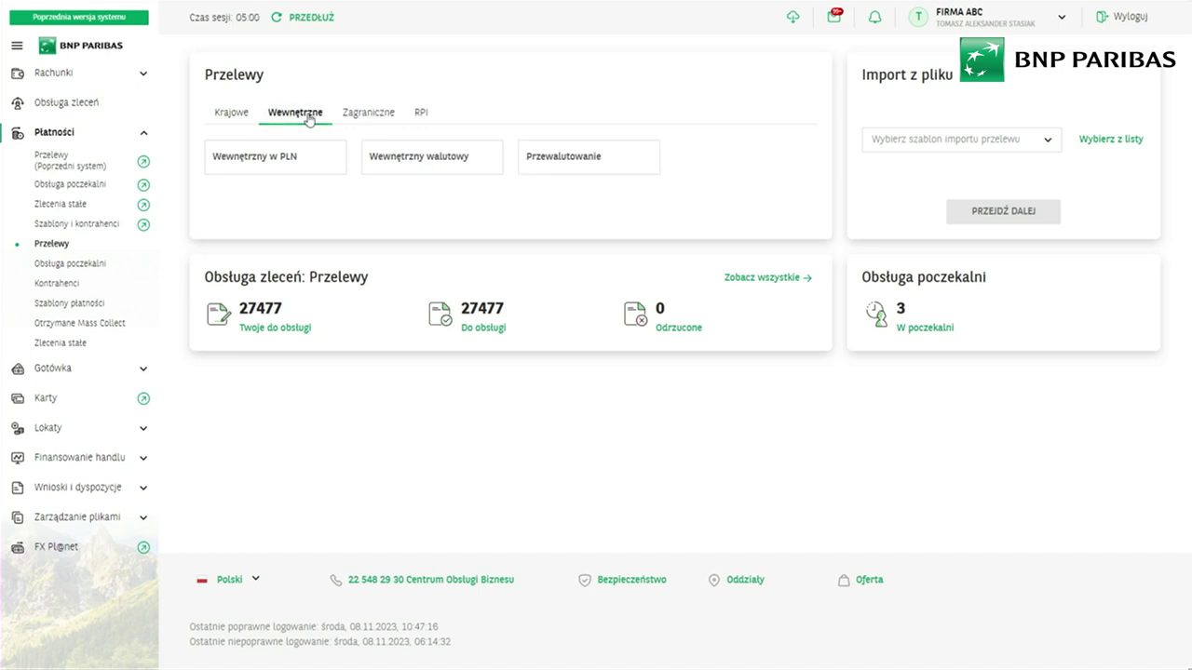
pyautogui.click(242, 119)
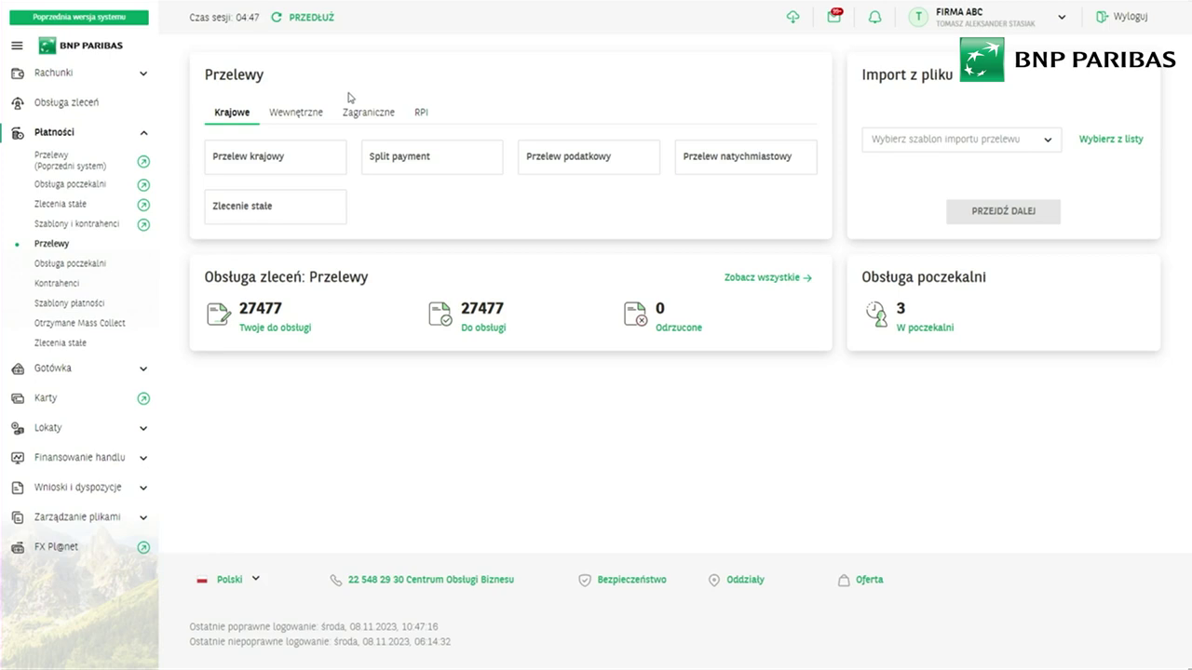
# - Open the domestic transfer form (Przelew krajowy) and look over its fields and the available templates
pyautogui.click(294, 160)
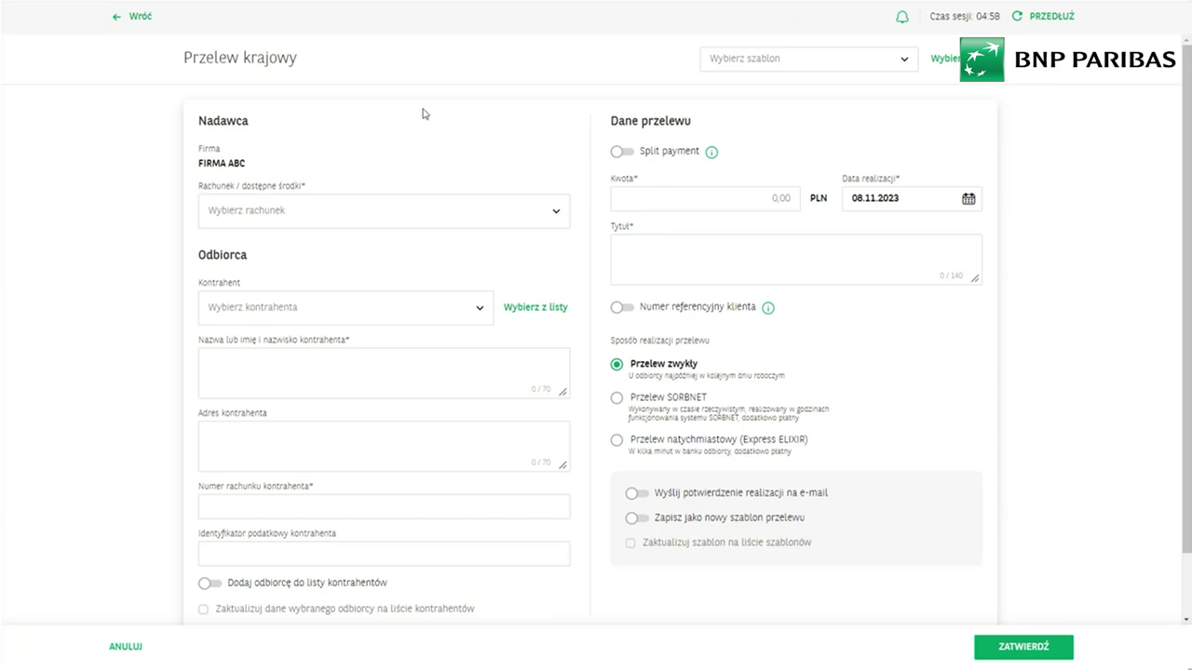
pyautogui.scroll(-1, 422, 114)
pyautogui.scroll(1, 422, 114)
pyautogui.scroll(-1, 508, 310)
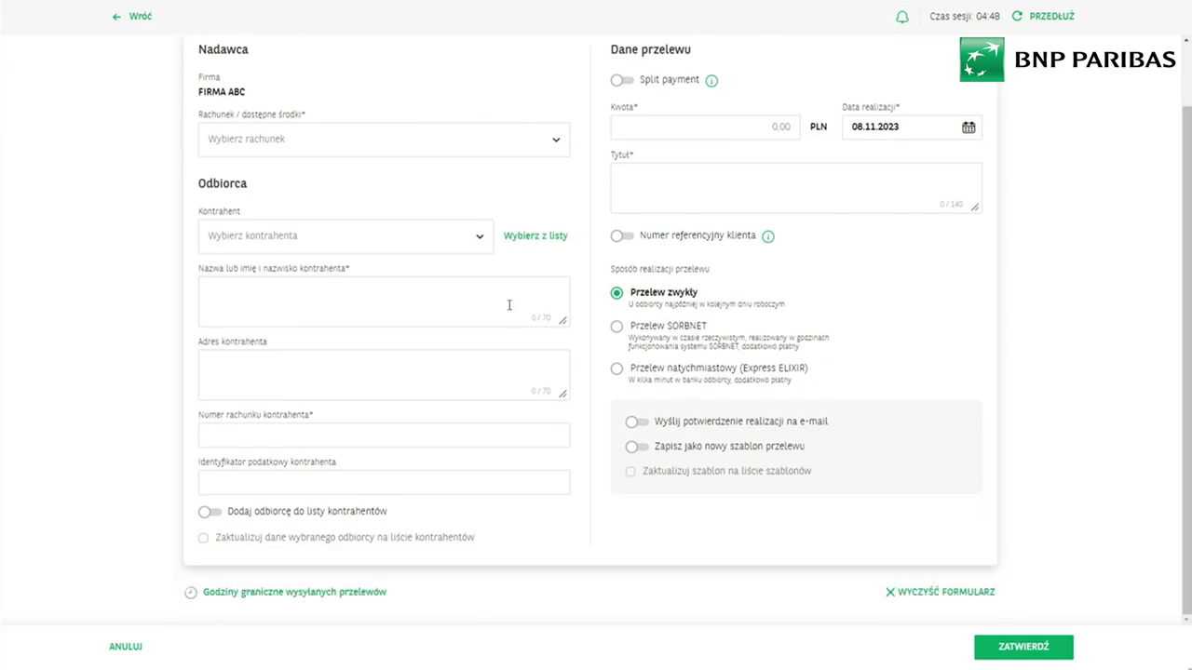
pyautogui.scroll(1, 509, 310)
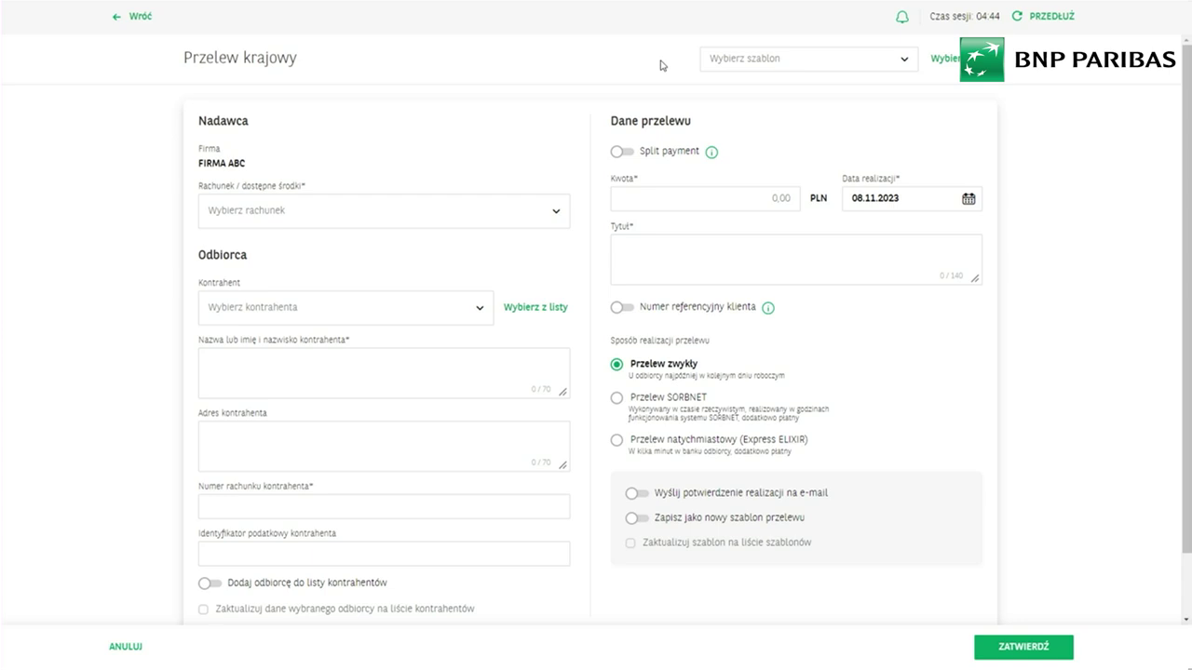
pyautogui.click(744, 66)
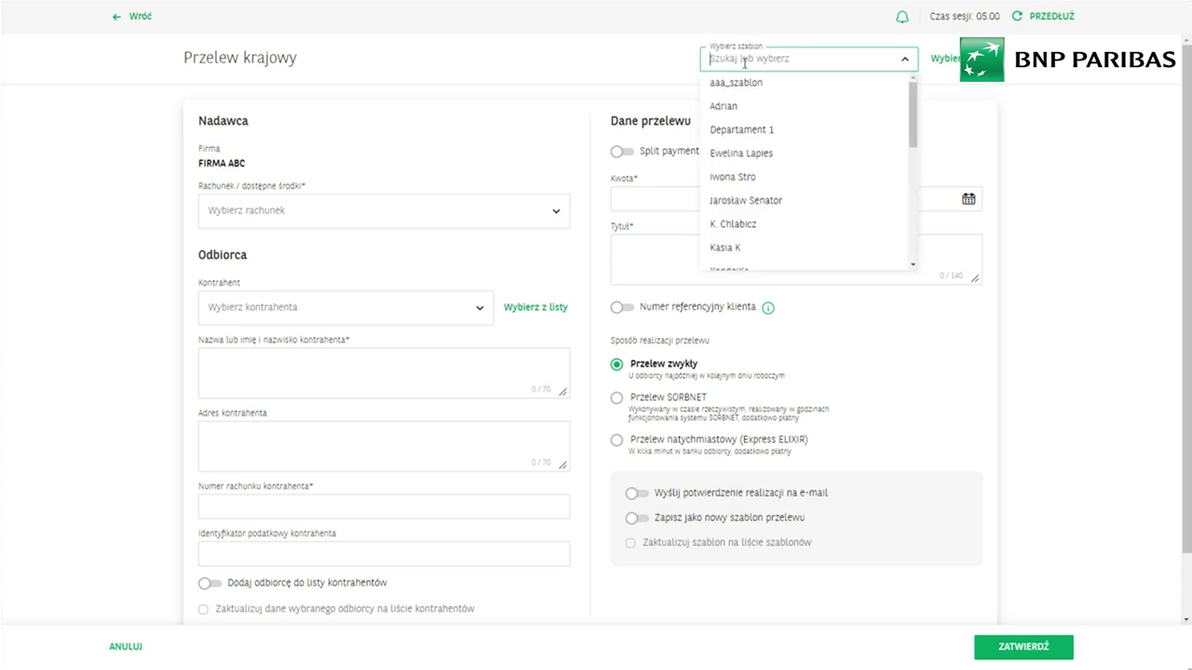
pyautogui.click(586, 65)
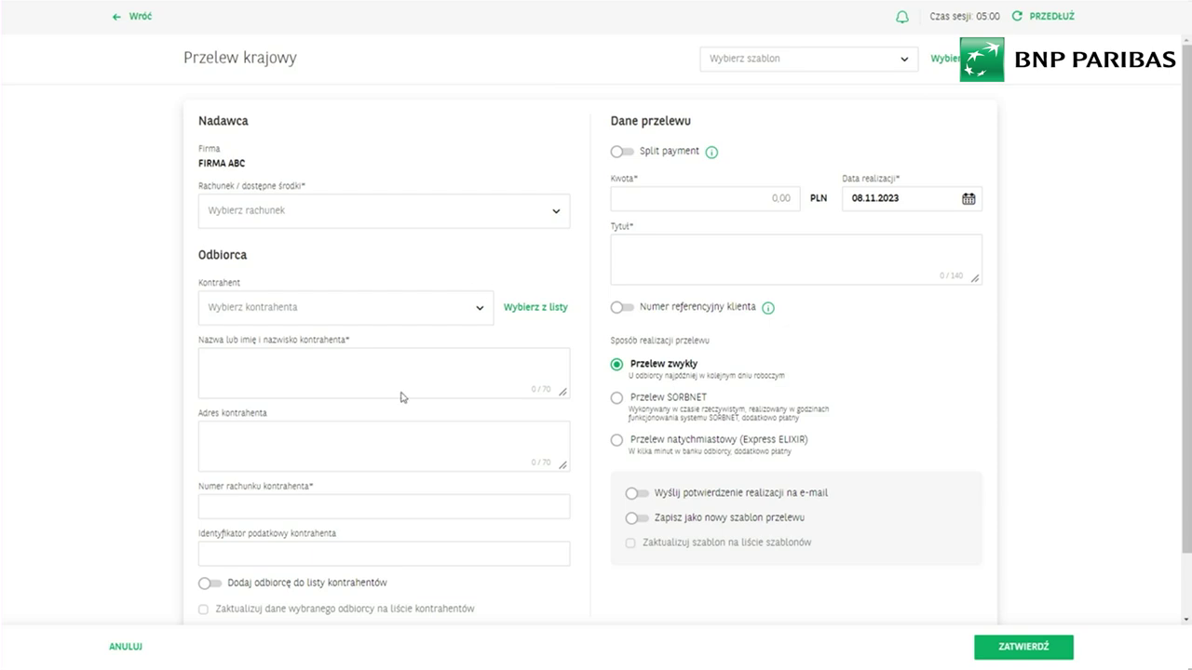
# - Switch to the previous system version and examine the template and contractor lists on its domestic transfer form
pyautogui.click(132, 17)
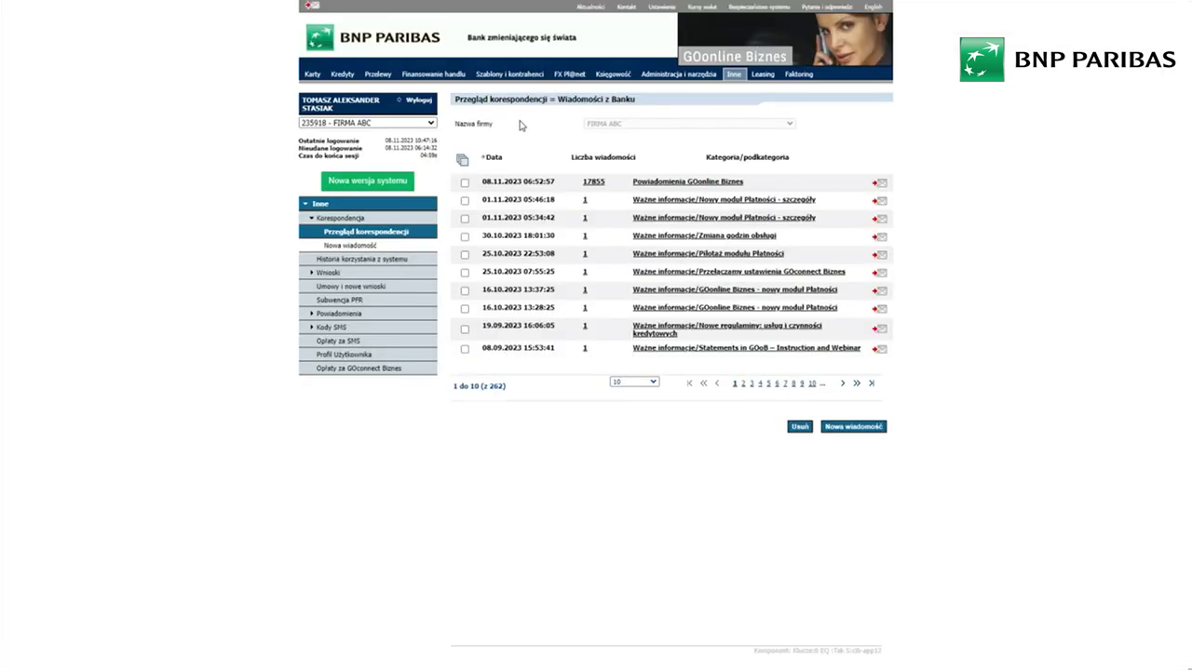
pyautogui.click(380, 80)
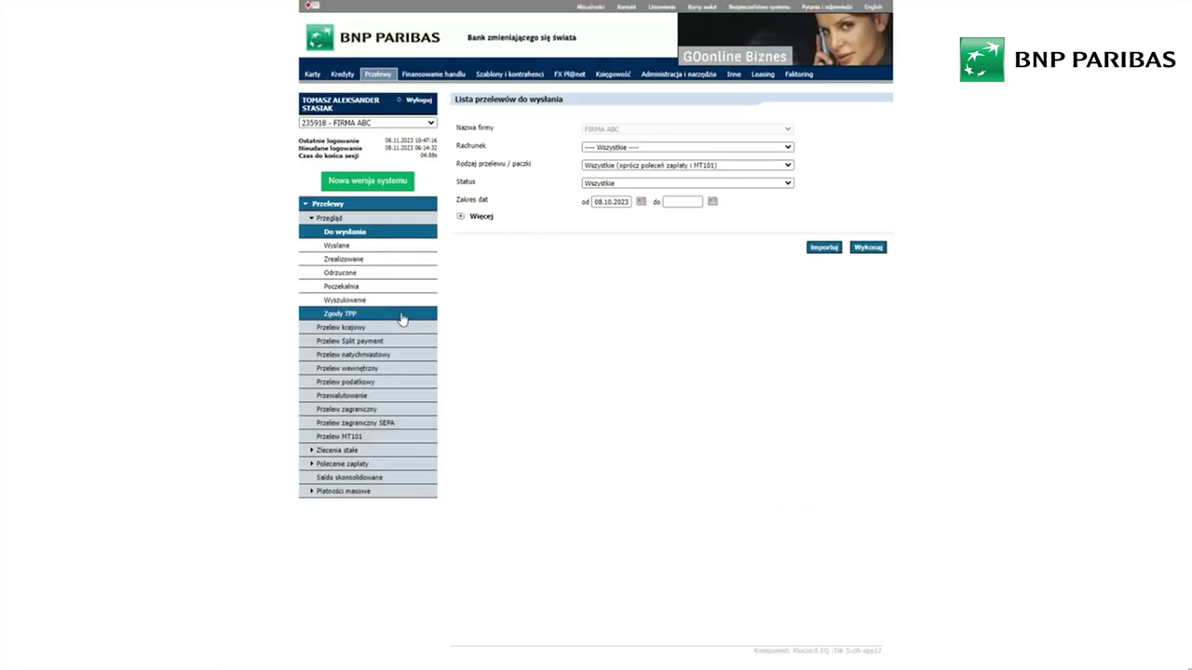
pyautogui.click(384, 331)
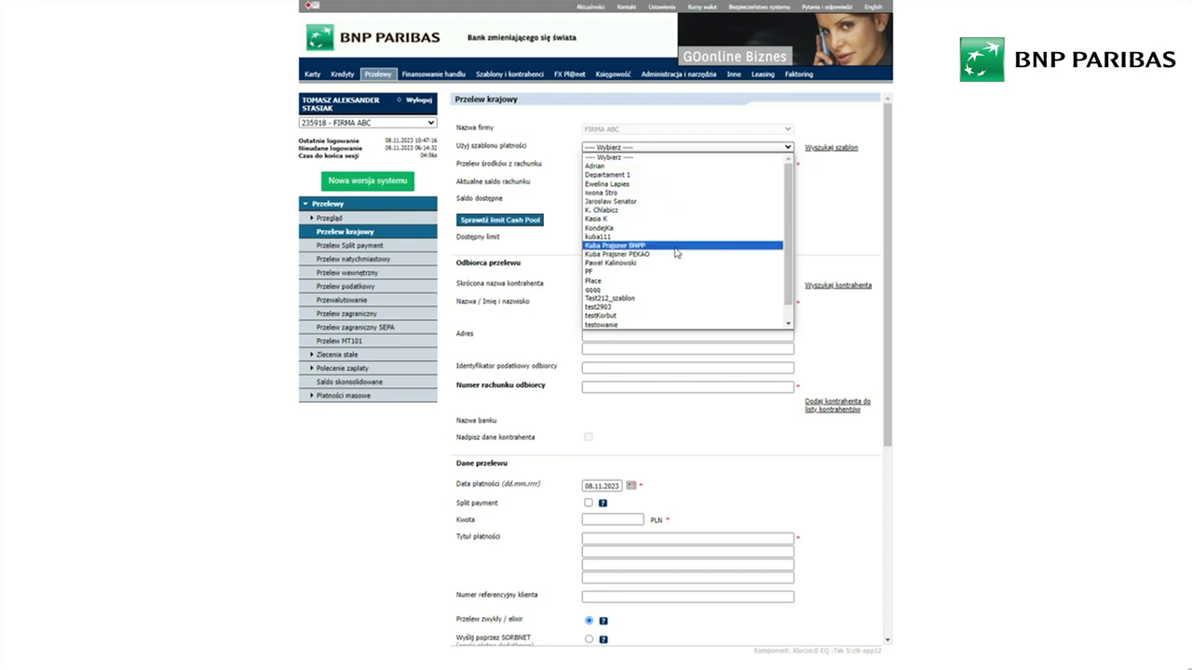
pyautogui.click(1047, 214)
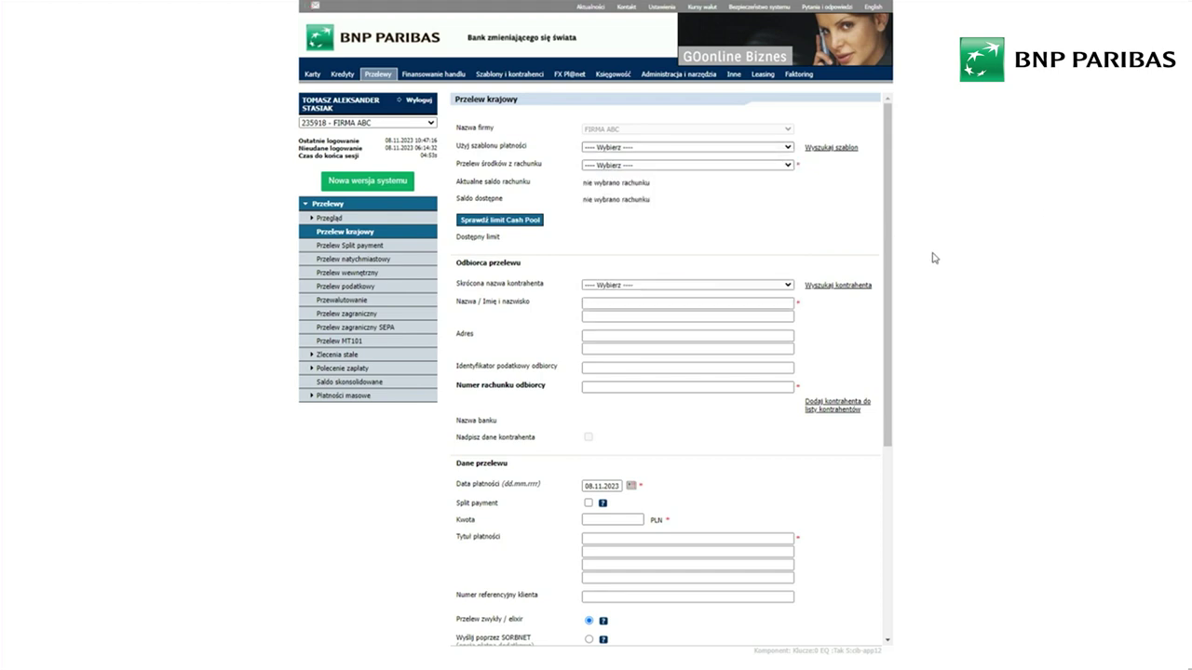
pyautogui.click(625, 285)
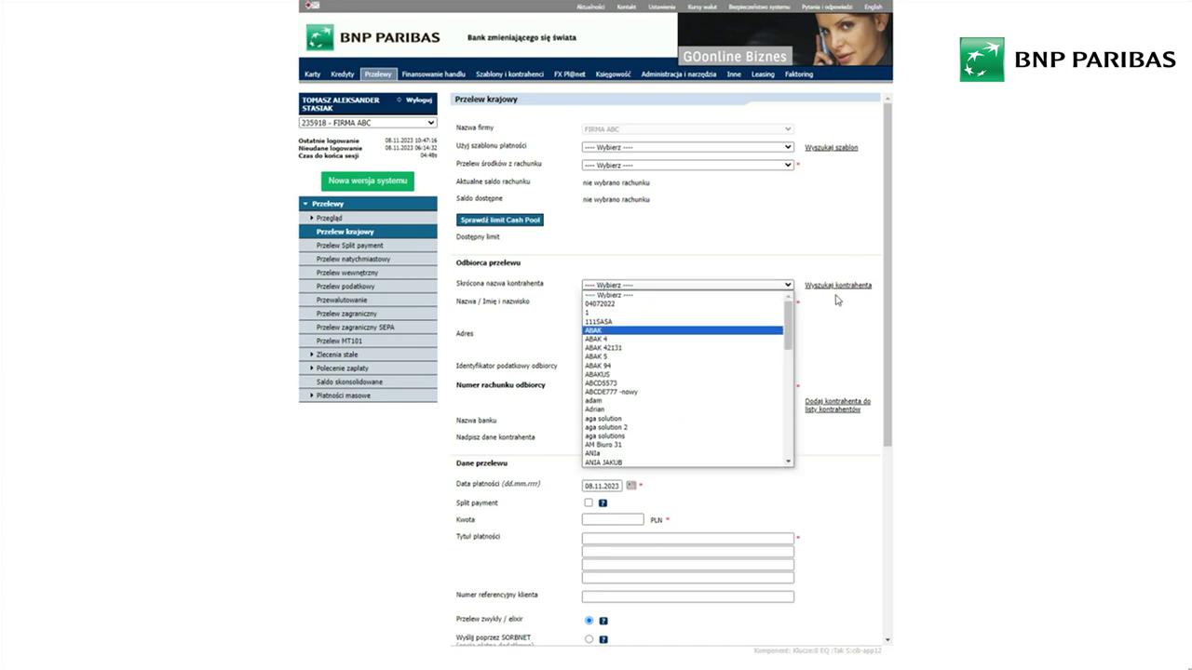
pyautogui.click(692, 249)
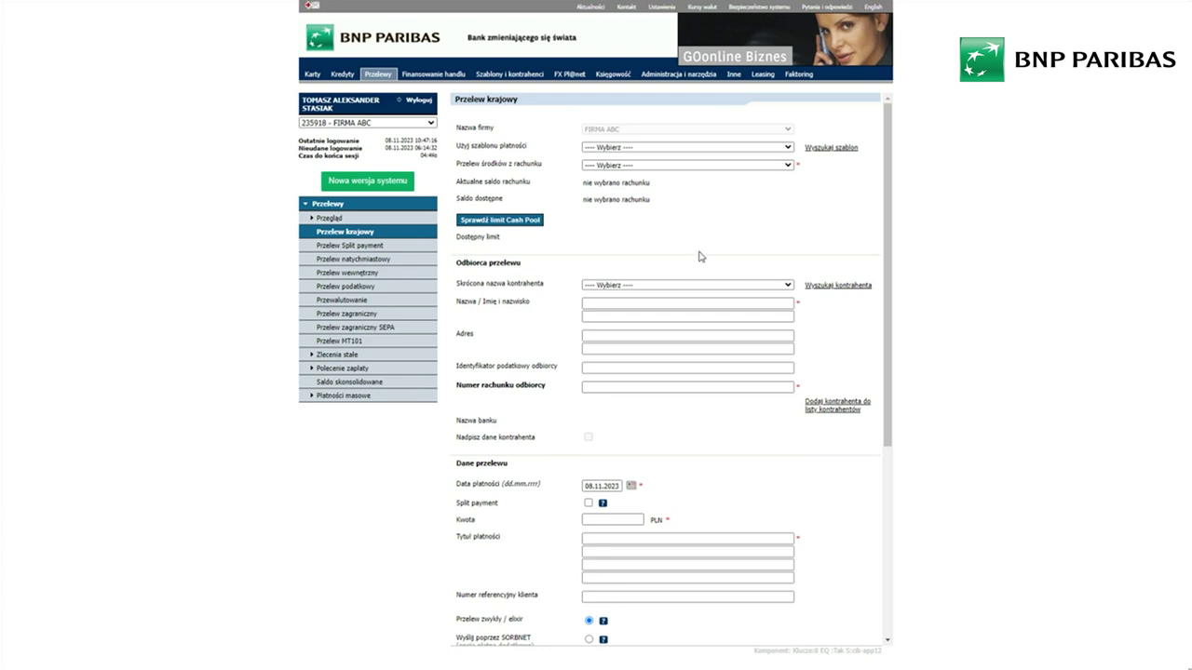
# - Return to the new system version and open the domestic transfer form from the payments section
pyautogui.click(339, 185)
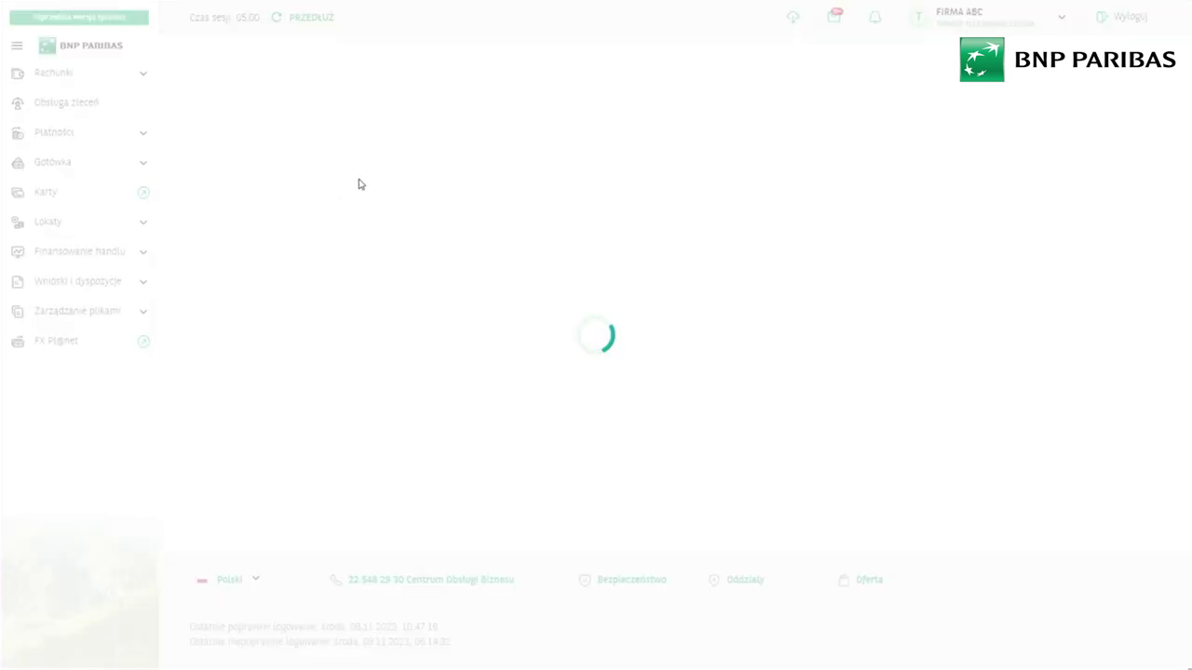
pyautogui.click(83, 132)
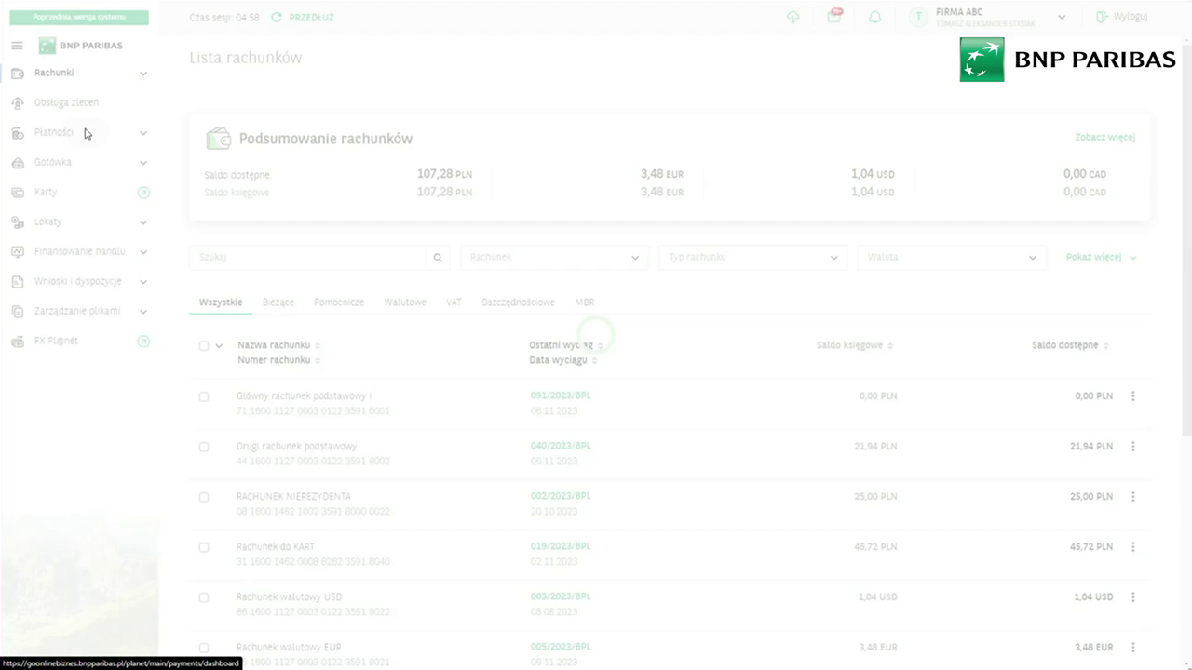
pyautogui.click(225, 166)
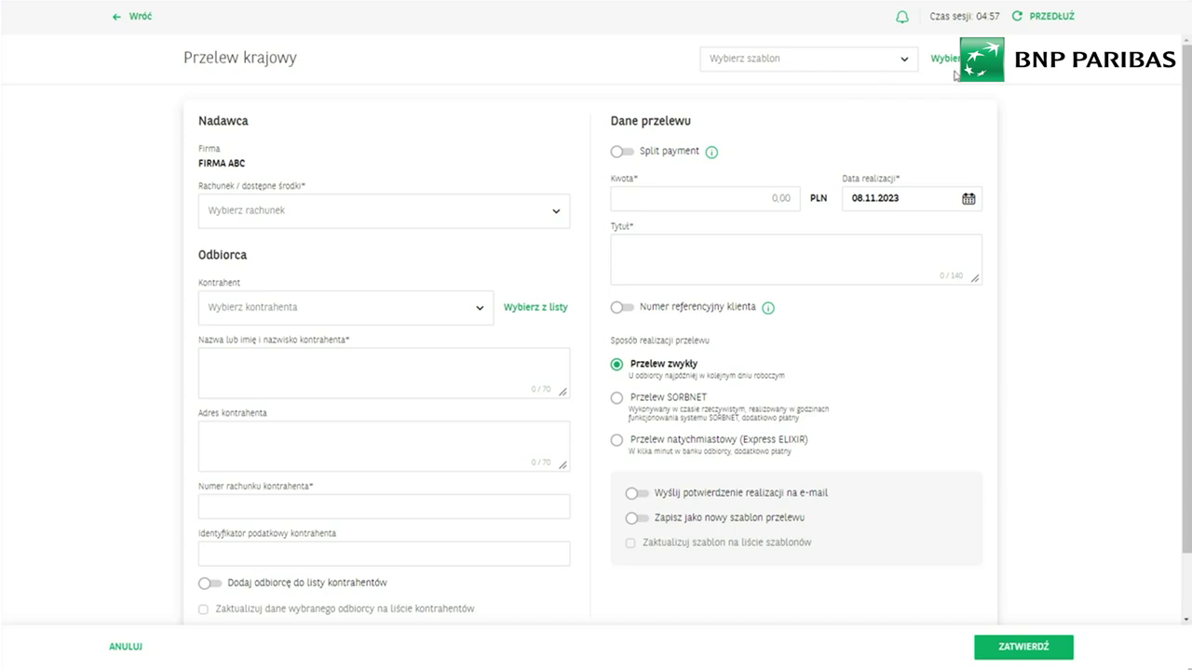
# - Search the transfer templates by the start of the recipient's surname, apply the matching template and review the form
pyautogui.click(891, 62)
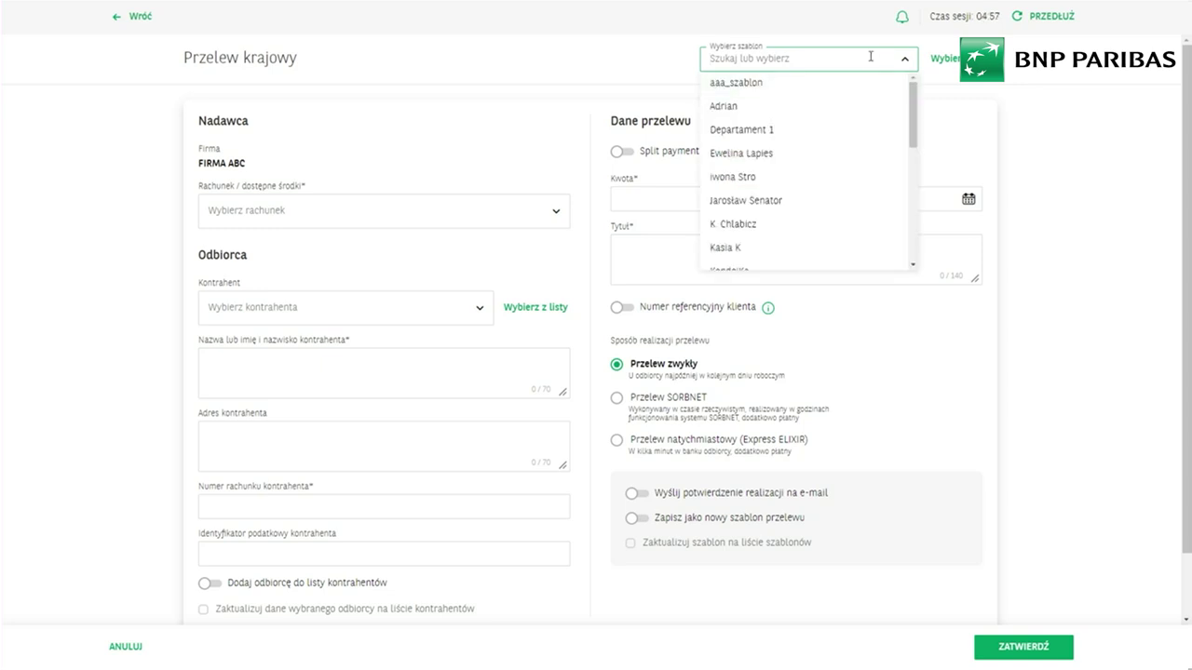
pyautogui.write('sta')
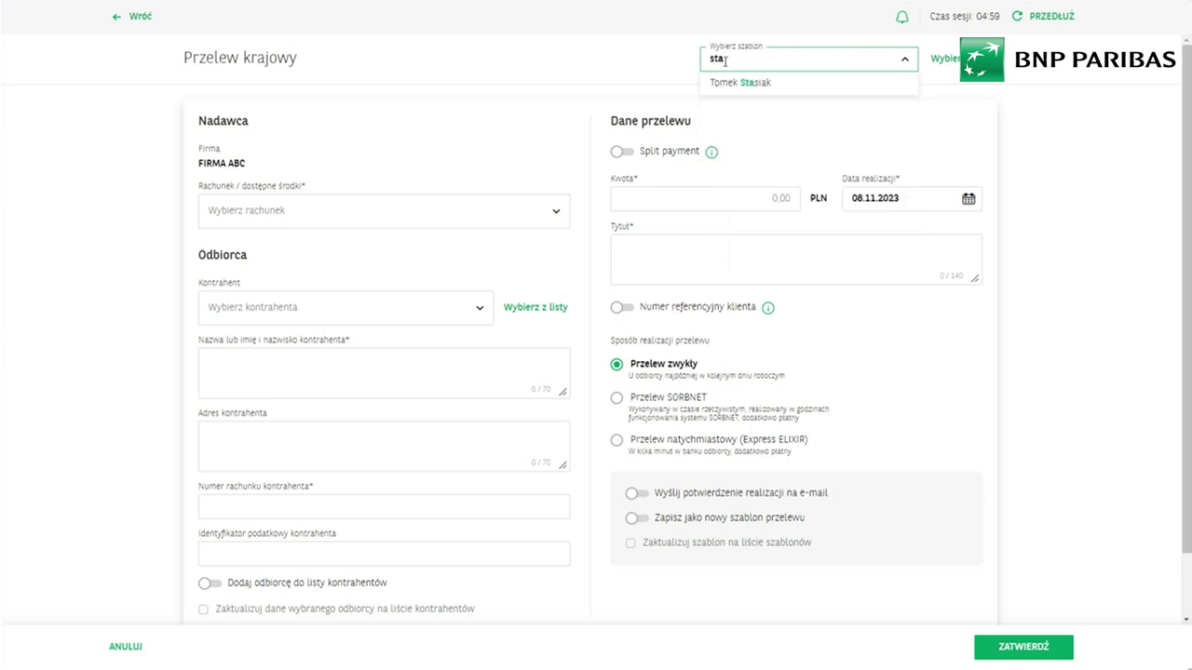
pyautogui.click(809, 84)
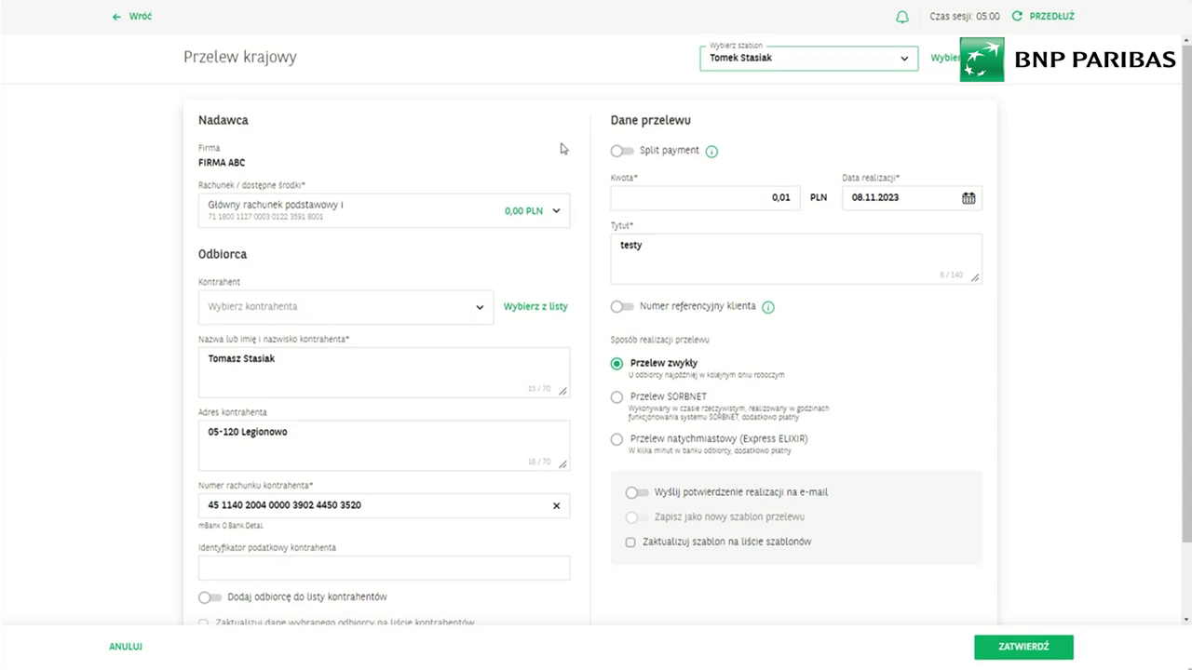
pyautogui.scroll(-1, 538, 188)
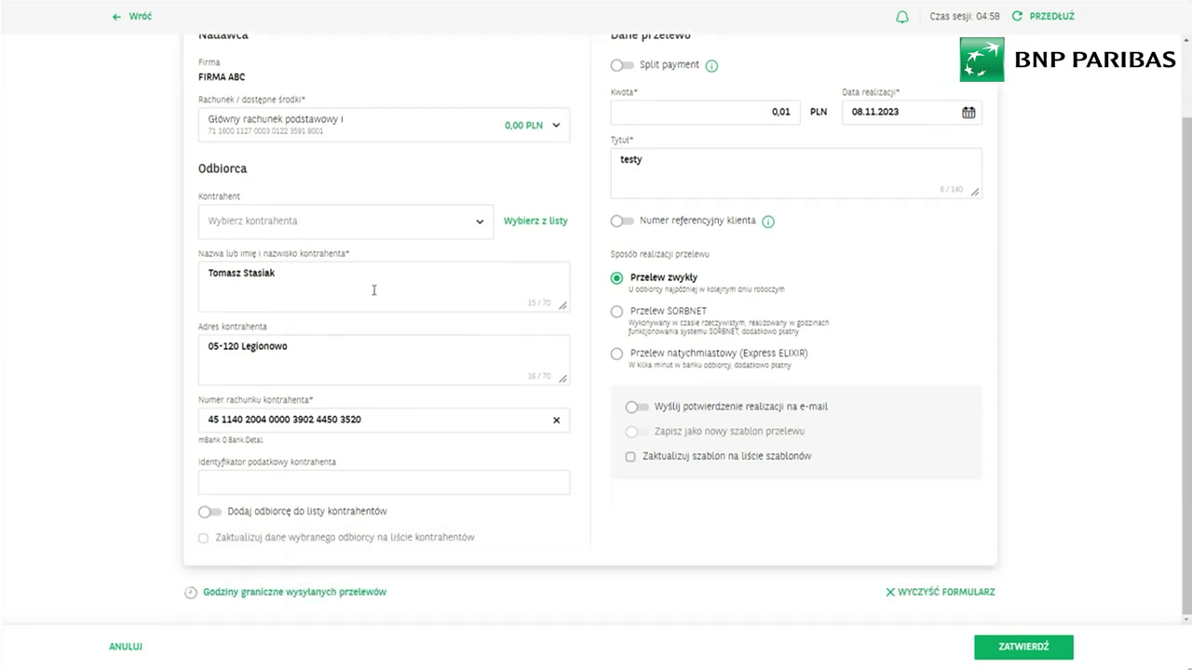
pyautogui.scroll(1, 374, 289)
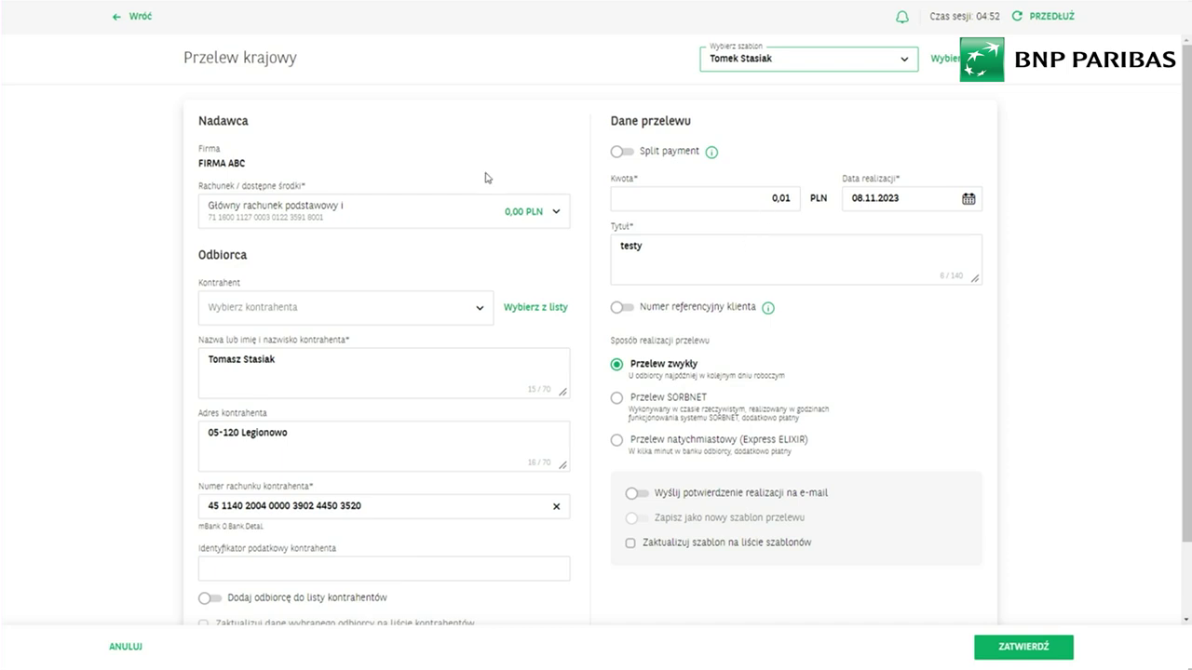
pyautogui.scroll(-1, 1012, 479)
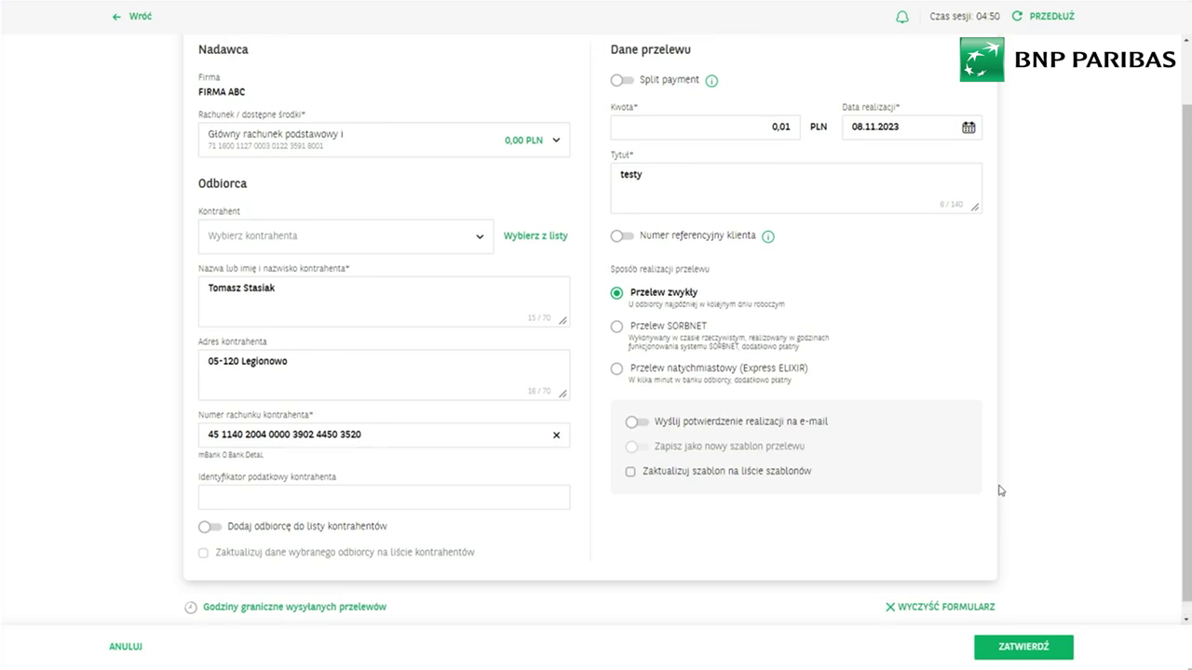
# - Clear the transfer form and select the recipient from the saved contractors by the start of the surname
pyautogui.click(940, 594)
pyautogui.click(764, 378)
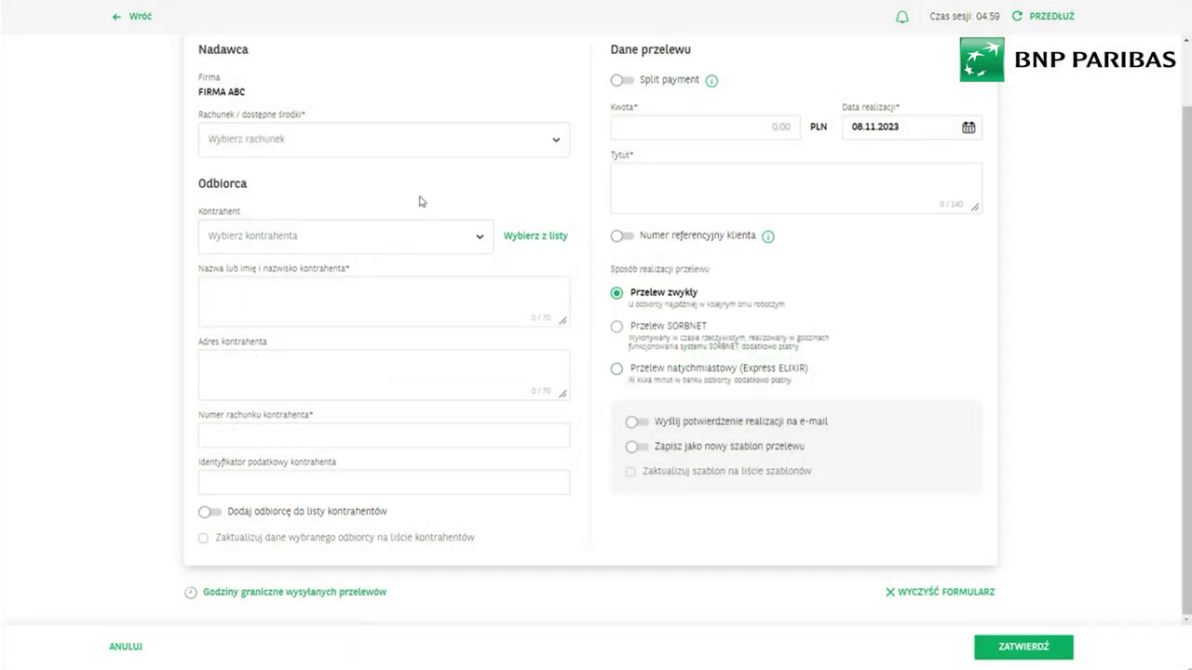
pyautogui.click(403, 232)
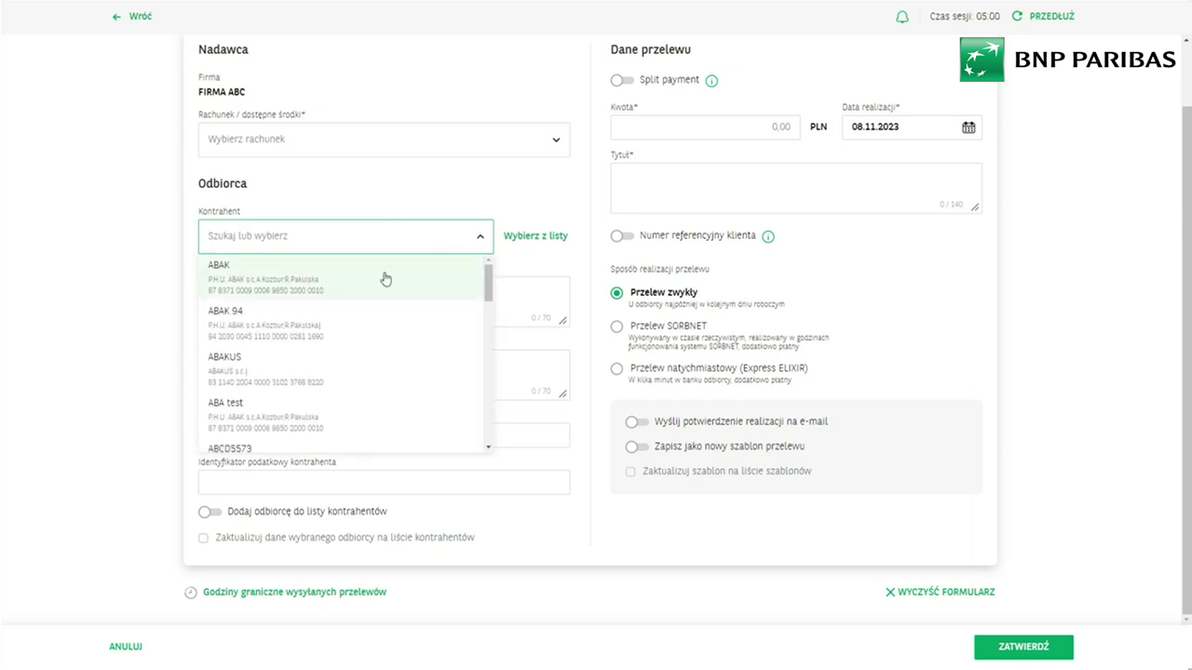
pyautogui.write('sta')
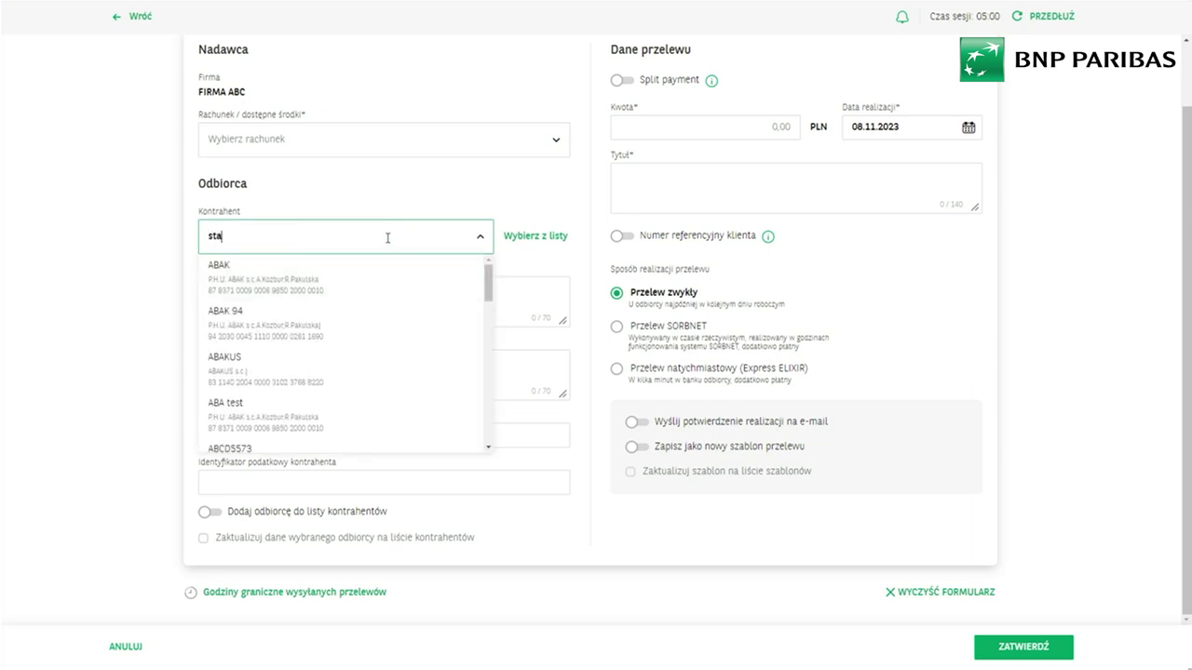
pyautogui.click(363, 270)
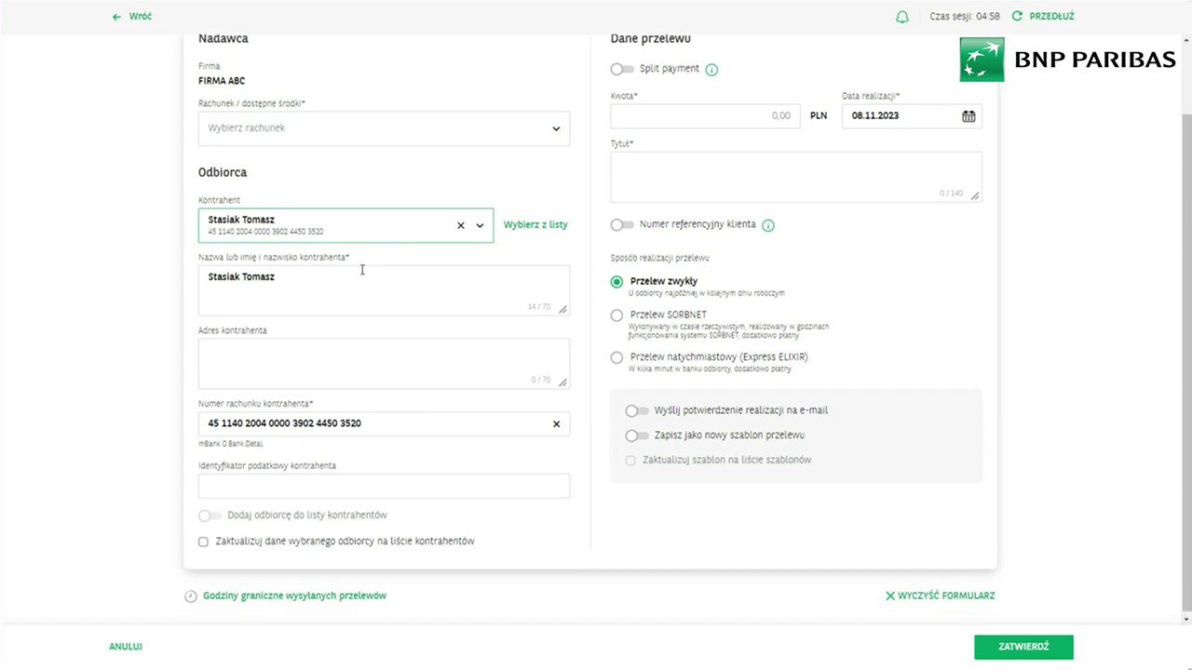
# - Search the transfer templates by the start of the recipient's surname without applying one, and check the contractor selection
pyautogui.scroll(2, 362, 270)
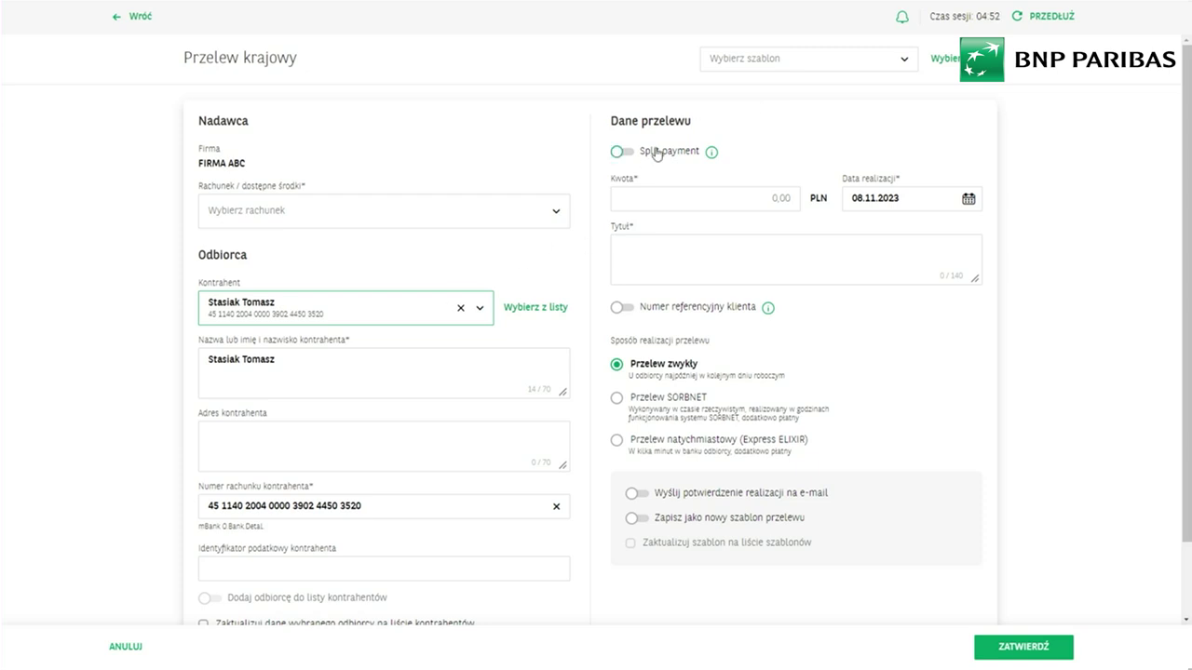
pyautogui.click(751, 67)
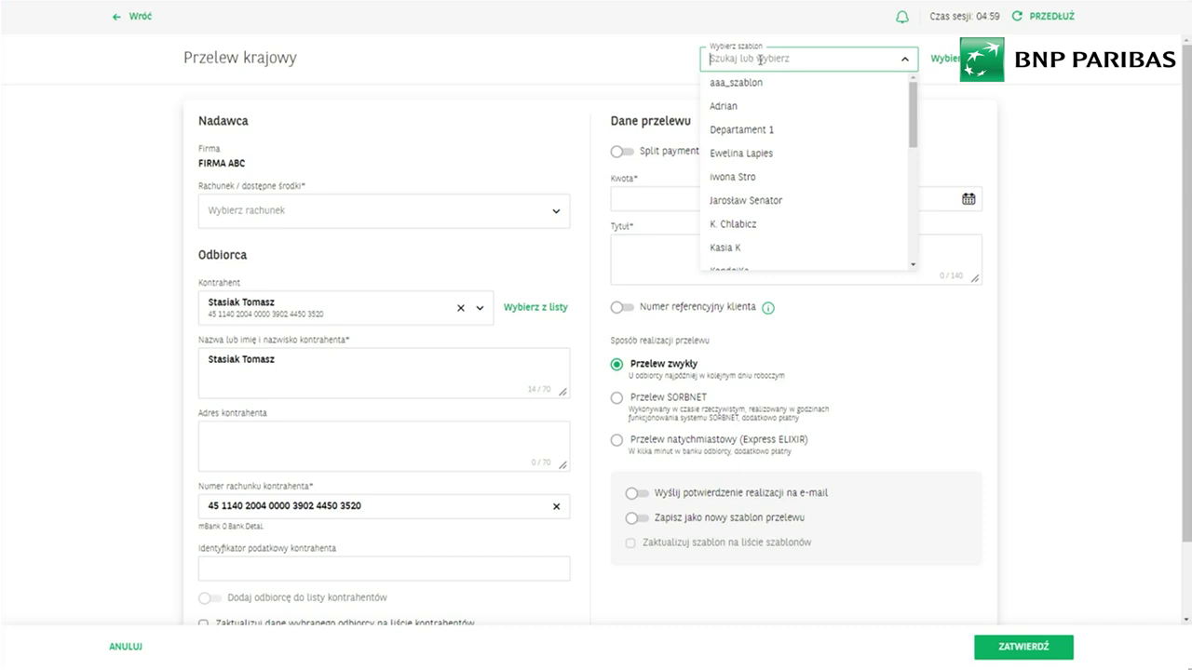
pyautogui.write('sta')
pyautogui.click(641, 62)
pyautogui.click(479, 310)
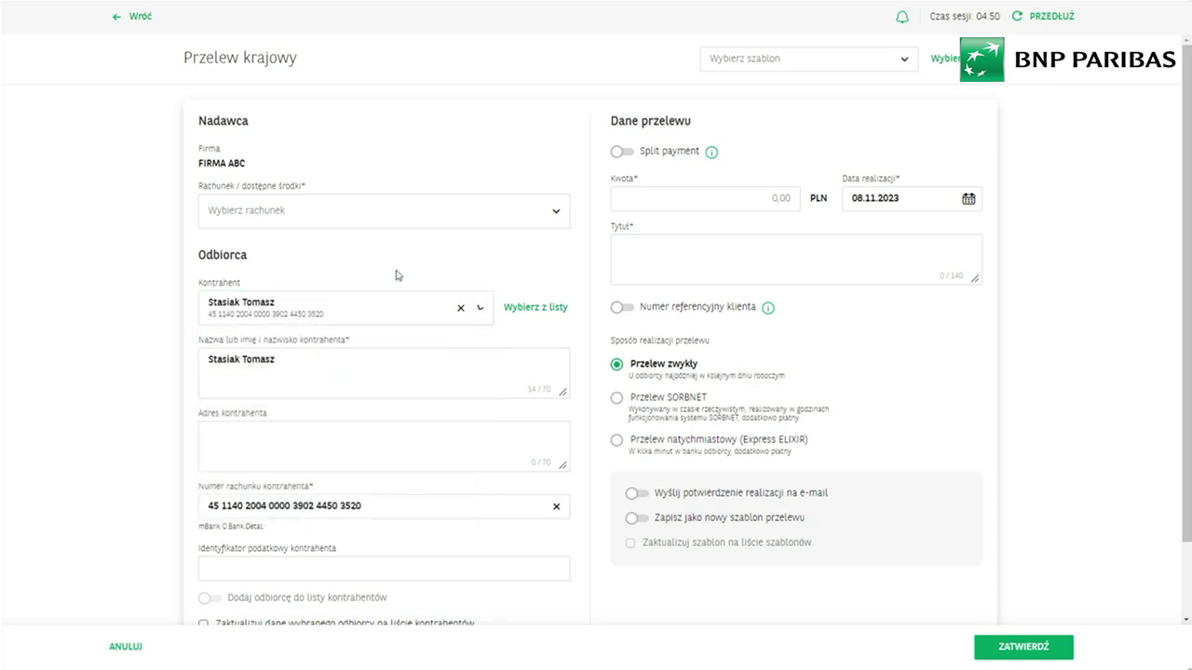
# - Clear the domestic transfer form and choose the same recipient again from the saved contractors by full surname
pyautogui.scroll(-1, 434, 346)
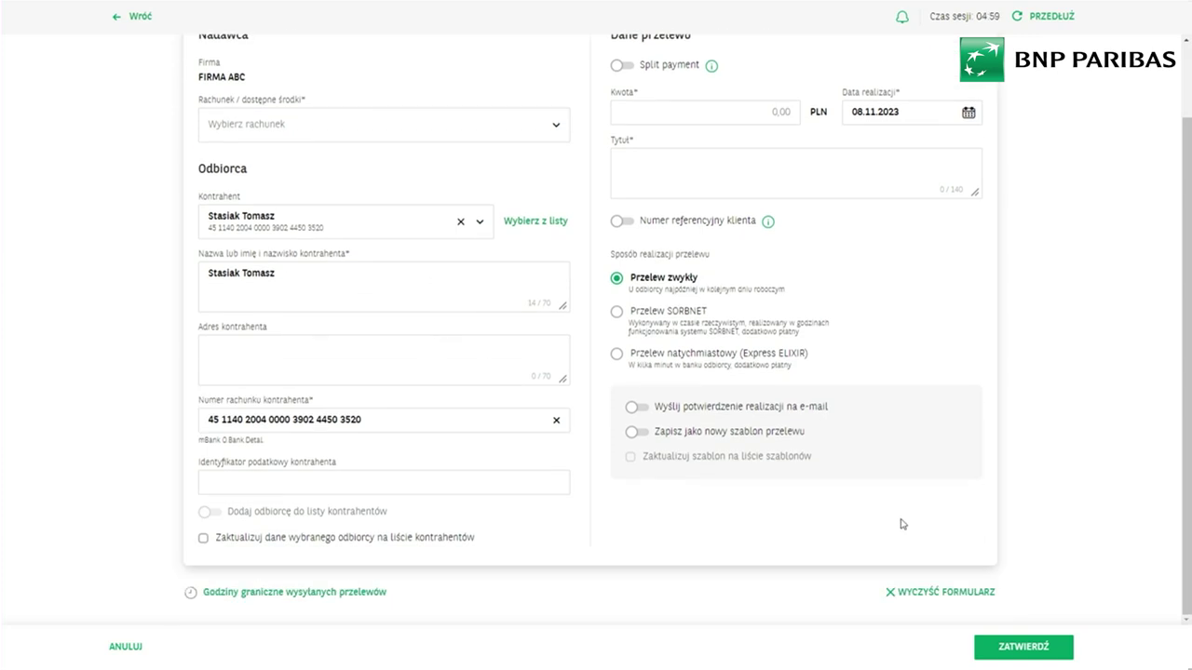
pyautogui.click(917, 594)
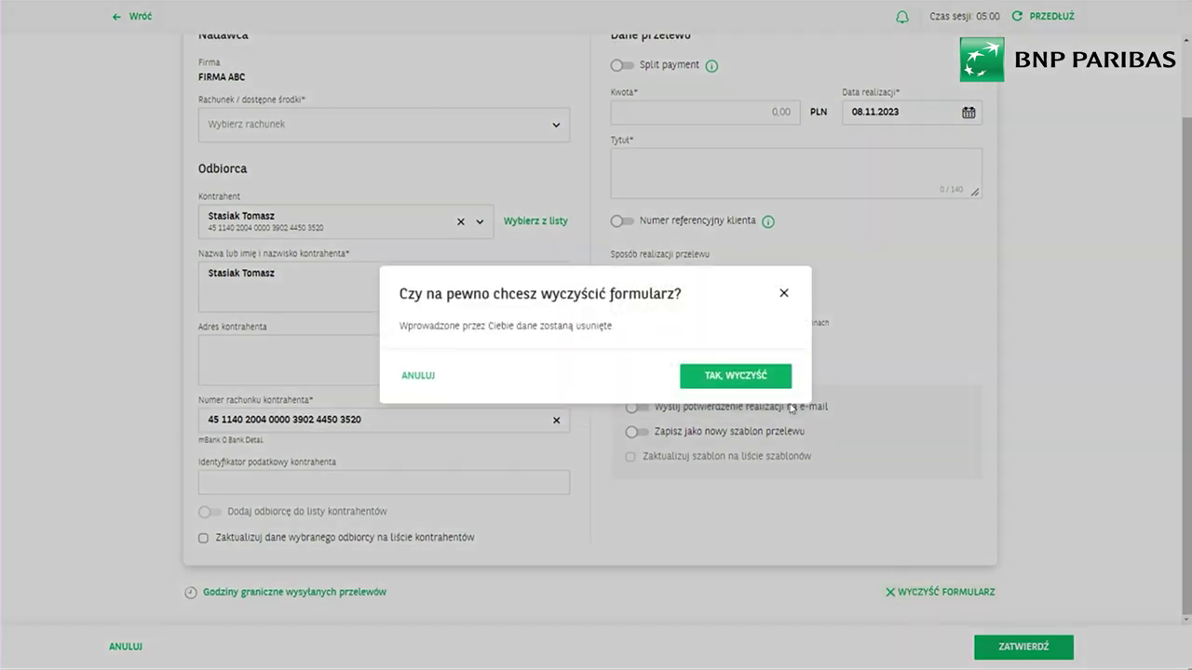
pyautogui.click(737, 378)
pyautogui.click(444, 240)
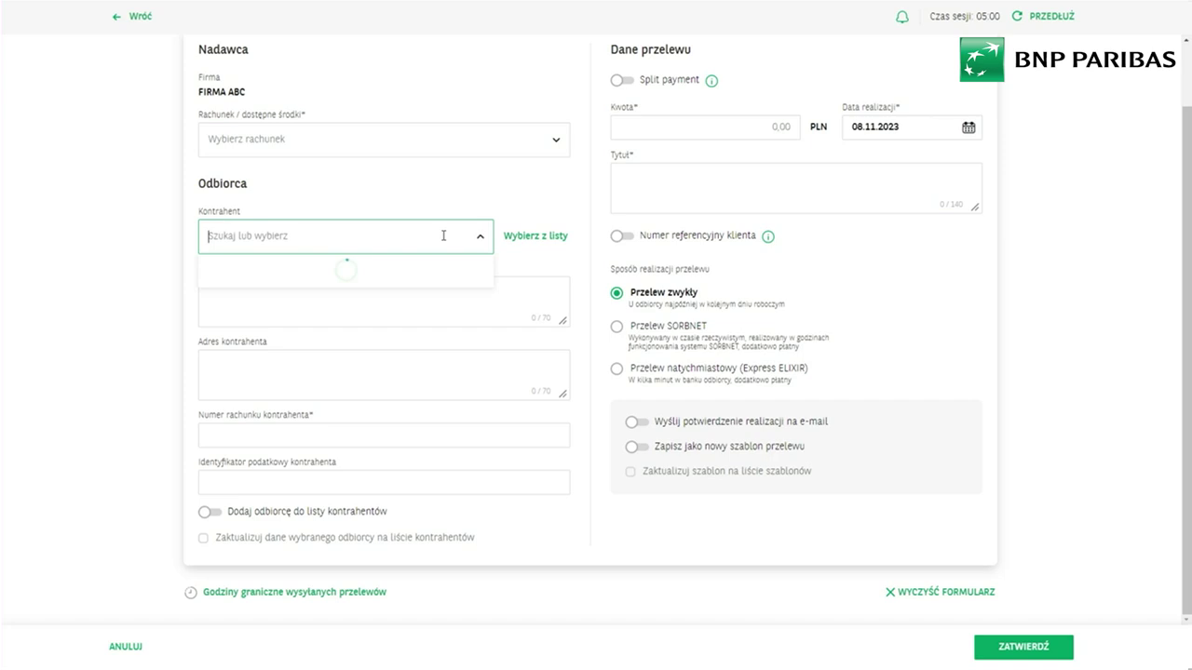
pyautogui.scroll(-2, 439, 296)
pyautogui.scroll(3, 439, 296)
pyautogui.write('sta')
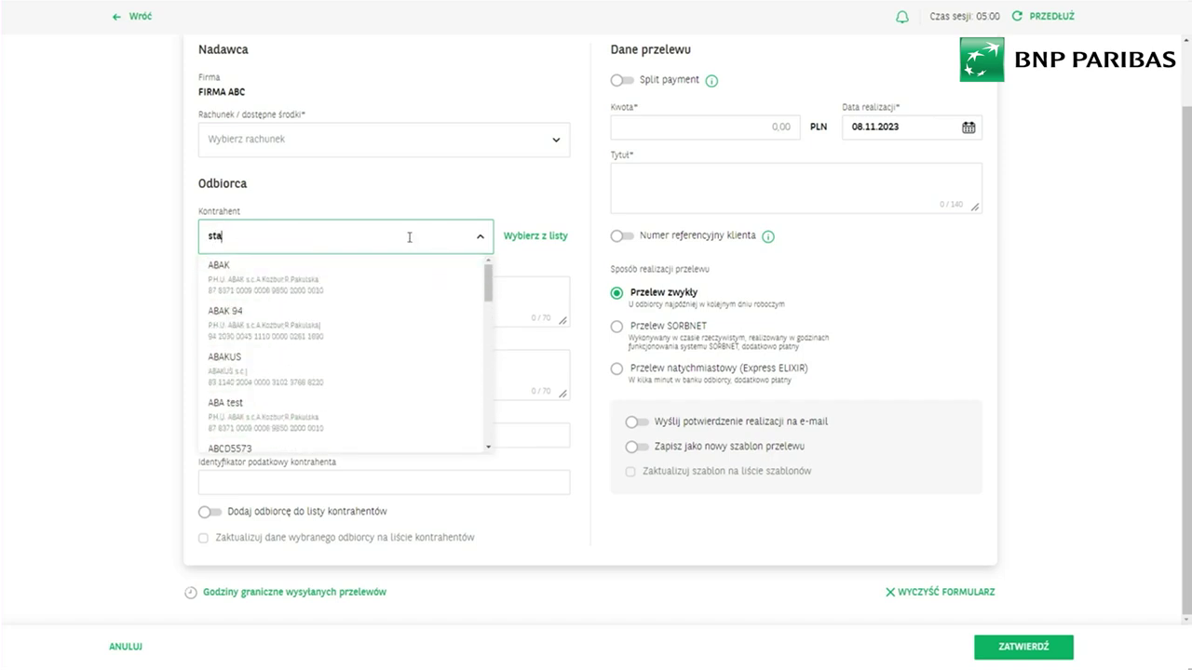
pyautogui.write('siak')
pyautogui.click(419, 272)
pyautogui.scroll(2, 426, 312)
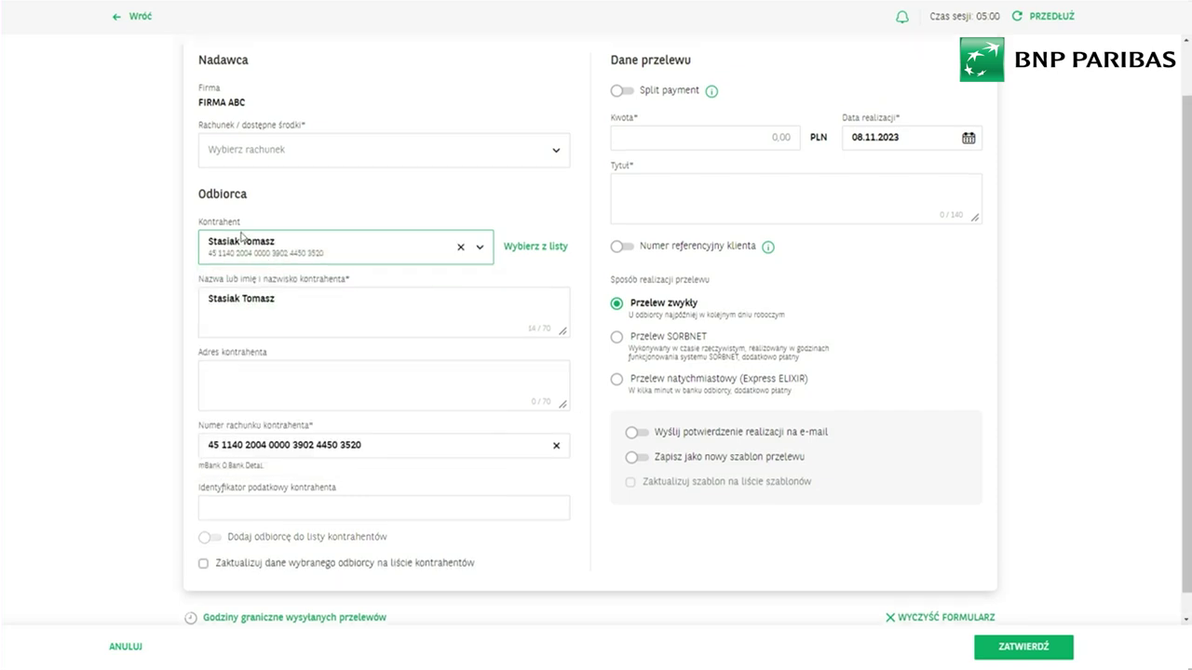
# - Leave the domestic transfer form, resume the saved draft and review its recipient and transfer details
pyautogui.click(138, 20)
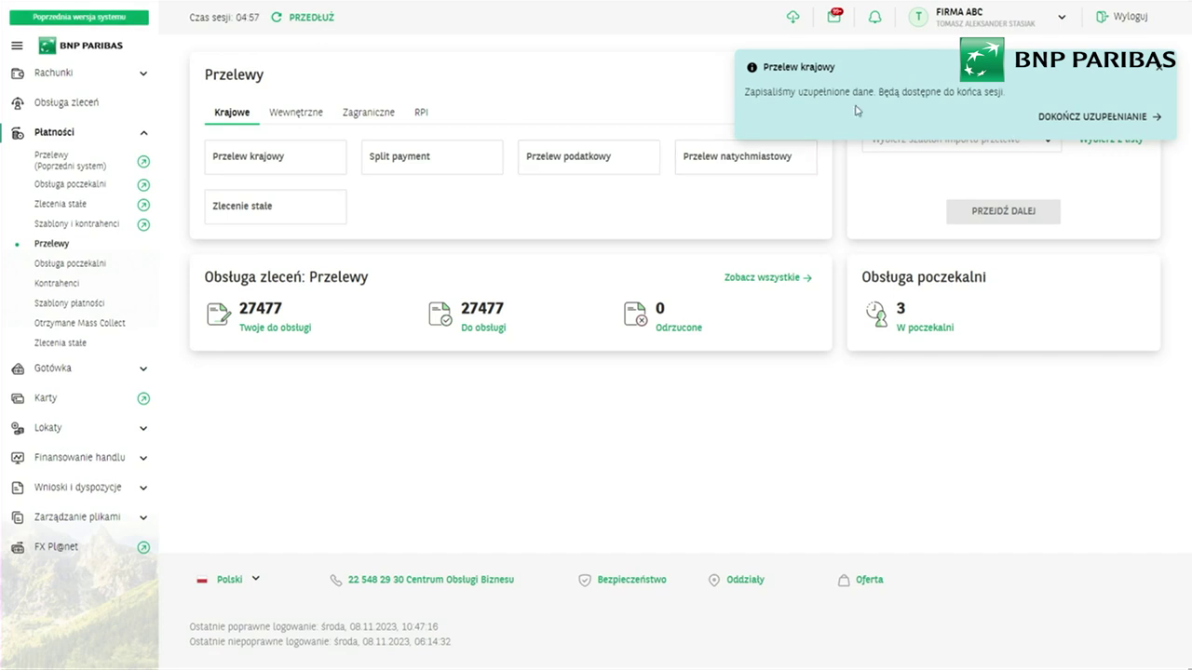
pyautogui.click(1058, 118)
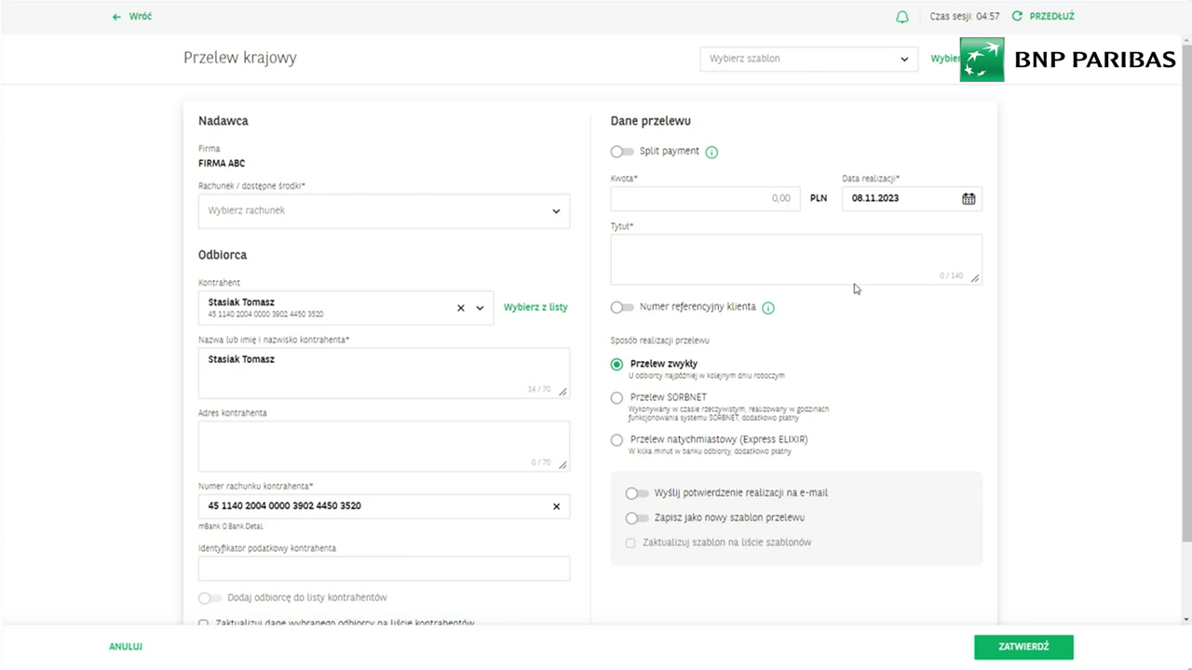
pyautogui.scroll(-1, 627, 331)
pyautogui.scroll(-2, 626, 330)
pyautogui.scroll(1, 627, 330)
pyautogui.scroll(-1, 651, 345)
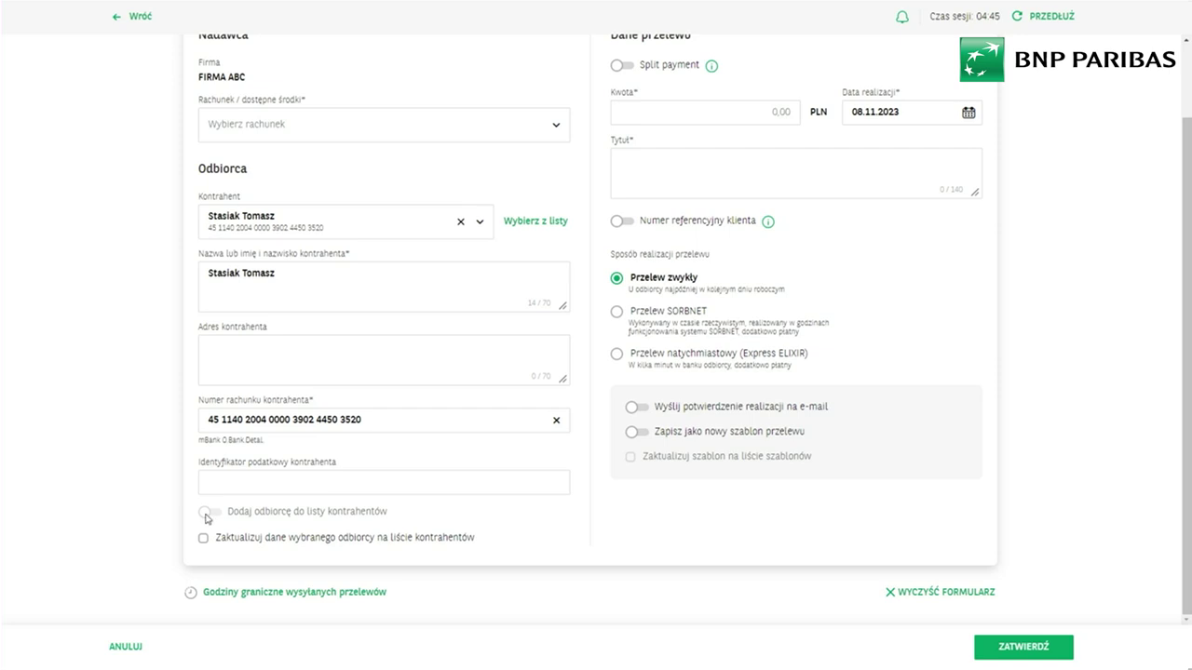
# - Clear the resumed transfer form and enter 1 as the contractor's name
pyautogui.click(895, 593)
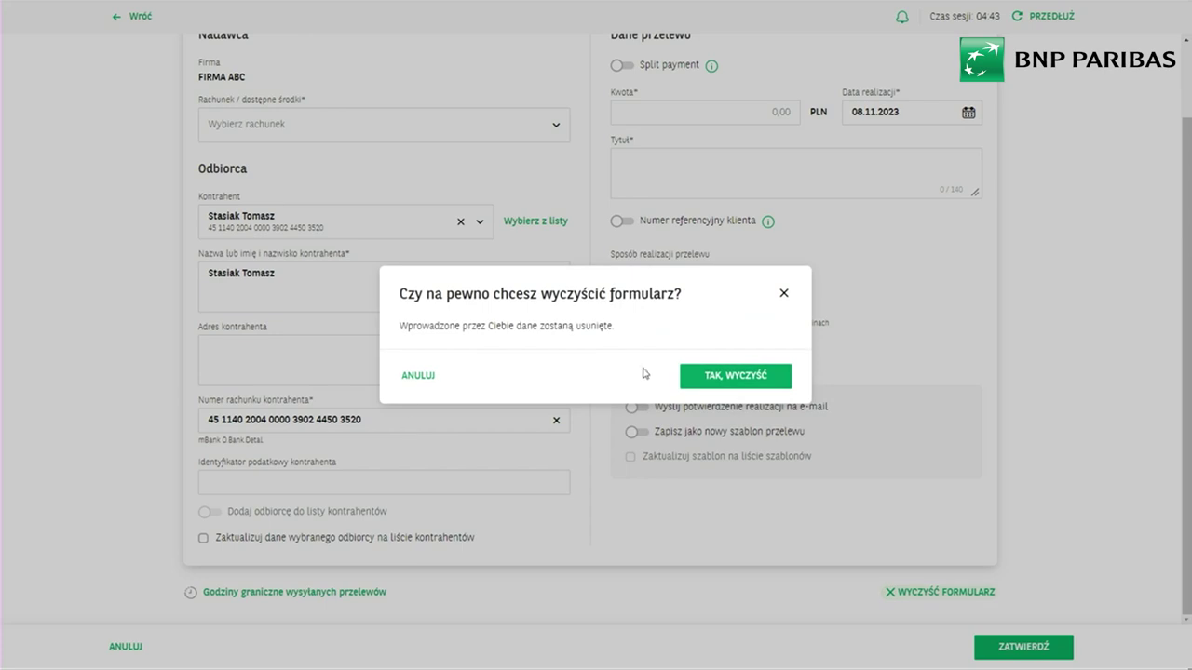
pyautogui.click(707, 380)
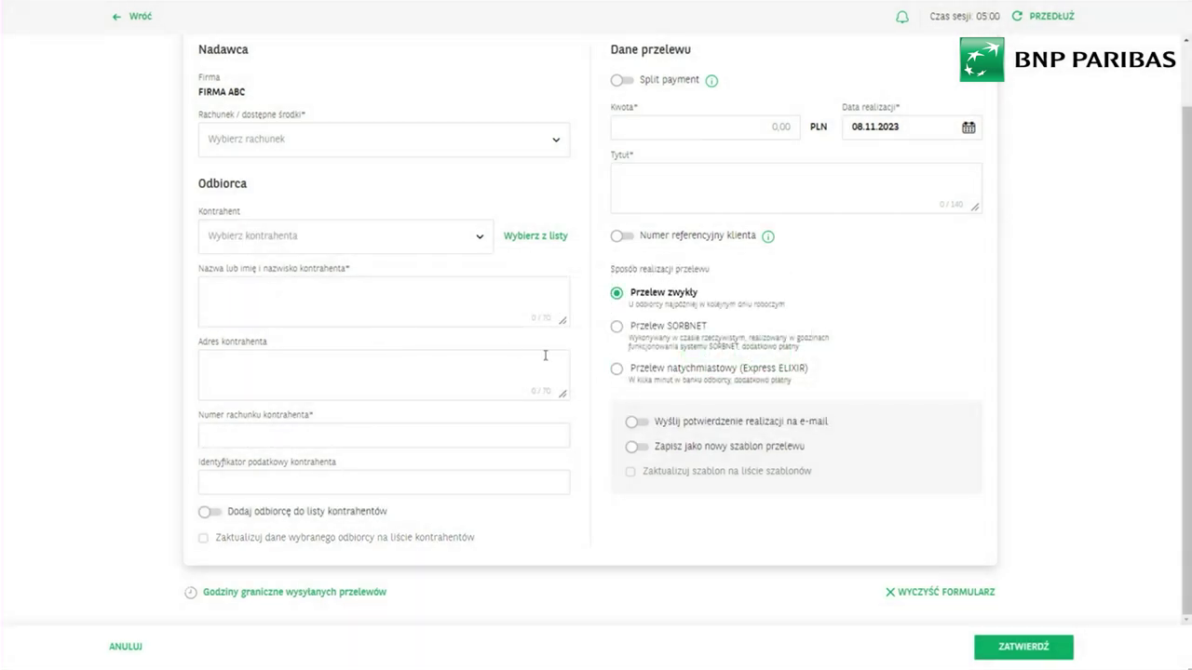
pyautogui.scroll(1, 325, 279)
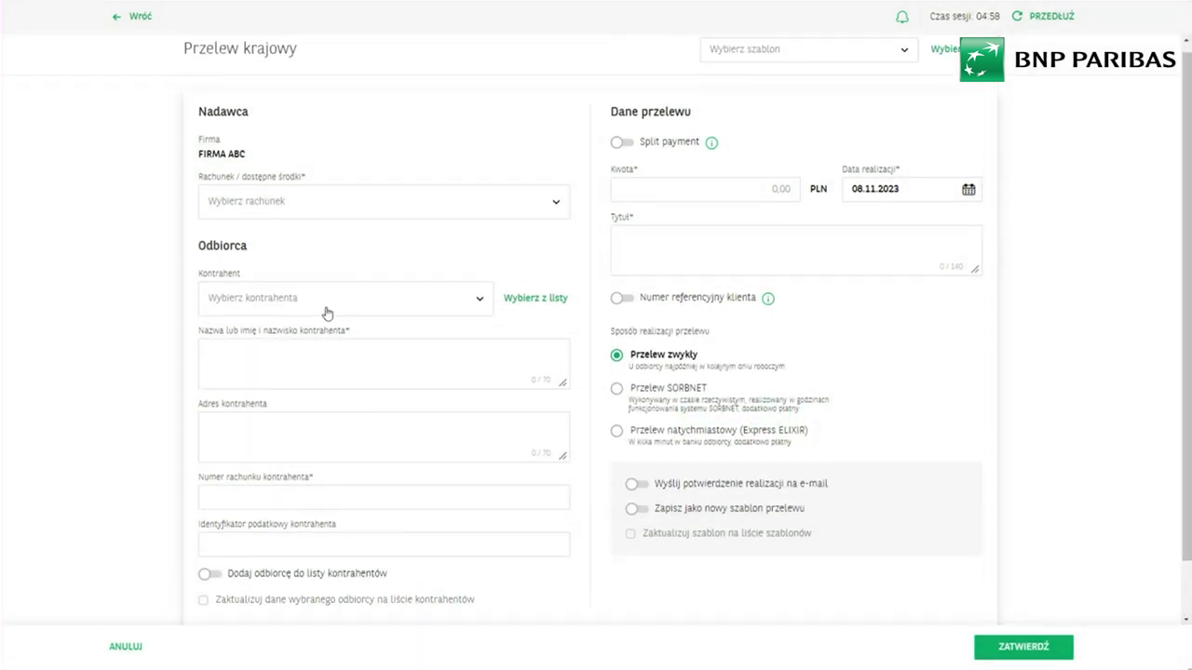
pyautogui.click(318, 347)
pyautogui.write('1')
pyautogui.scroll(-1, 353, 401)
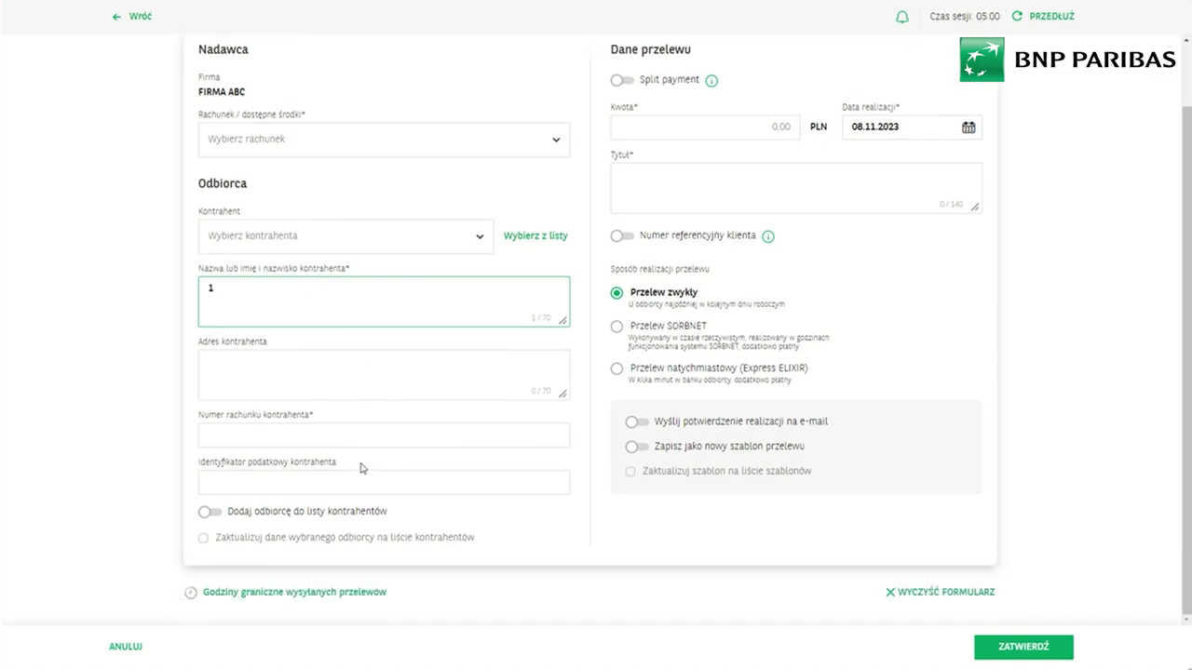
# - Try the options for adding the recipient to the contractor list and saving a new template, and remove the contractor's name
pyautogui.click(214, 512)
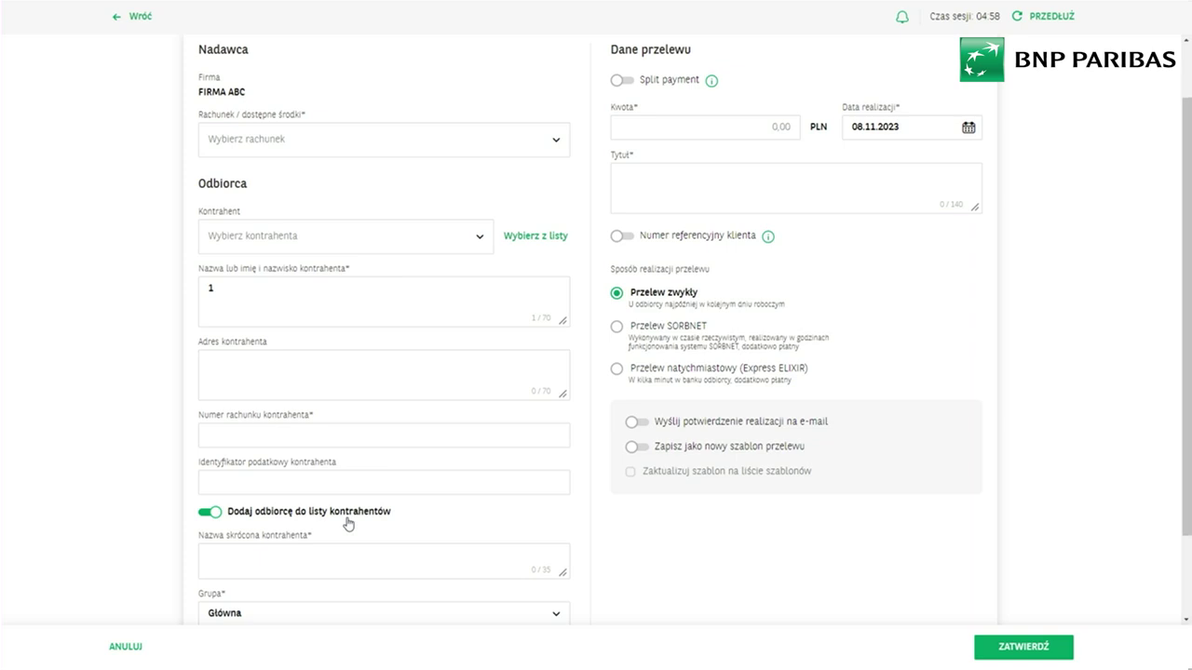
pyautogui.scroll(-1, 346, 524)
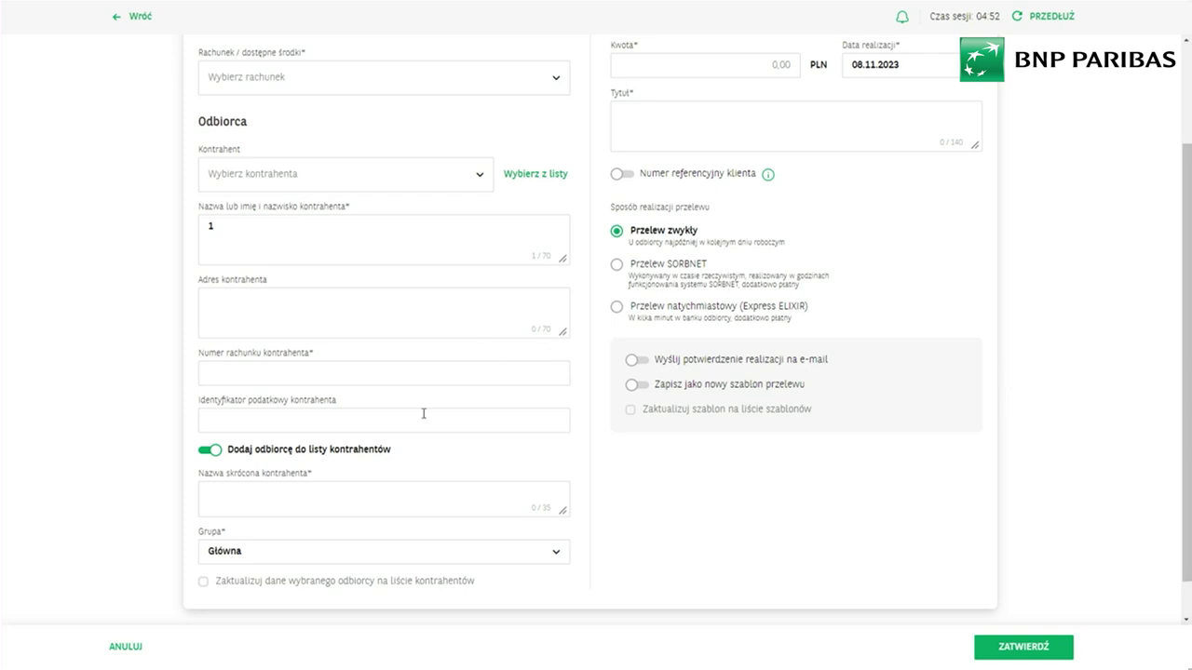
pyautogui.click(217, 450)
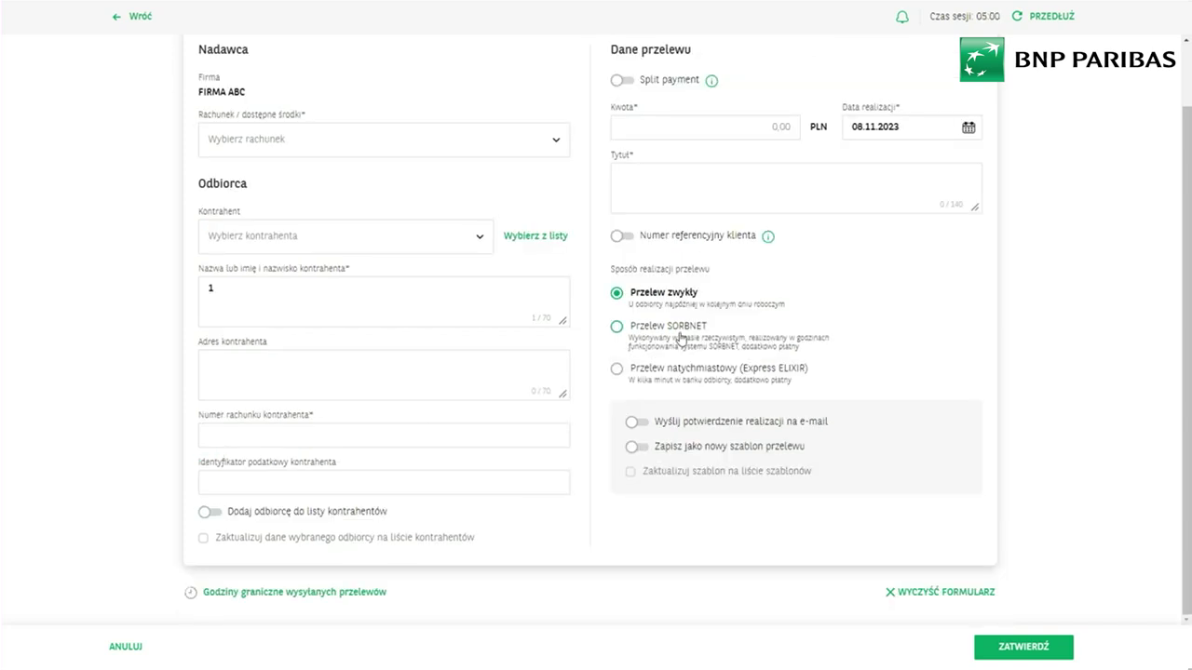
pyautogui.click(637, 448)
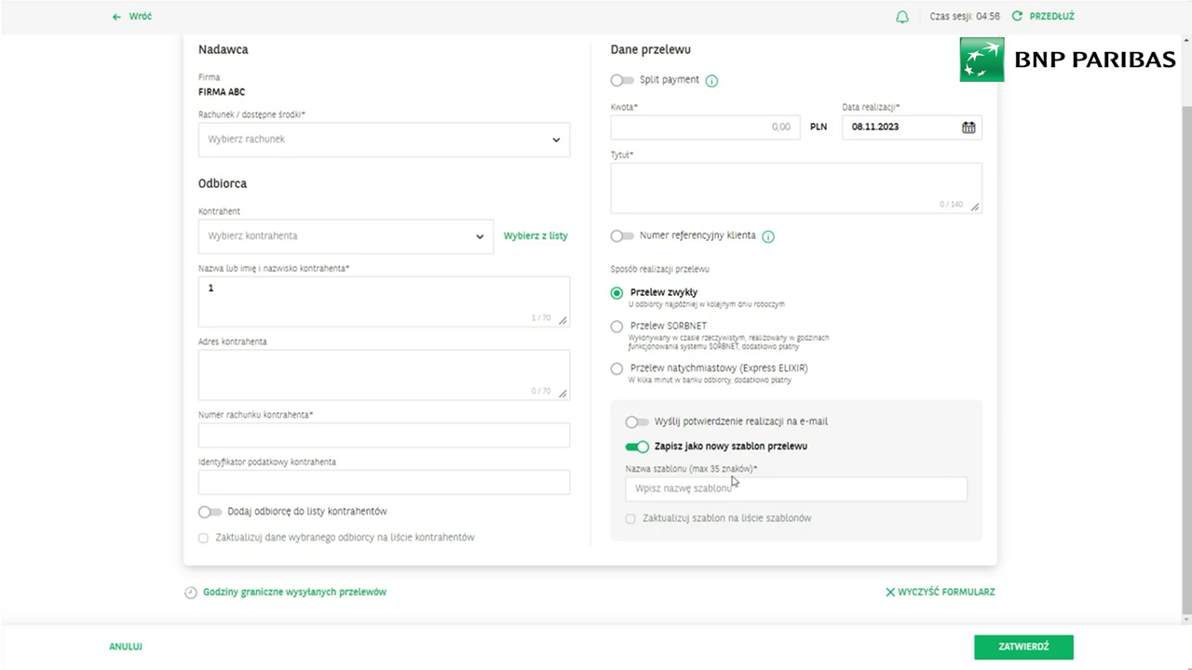
pyautogui.click(635, 447)
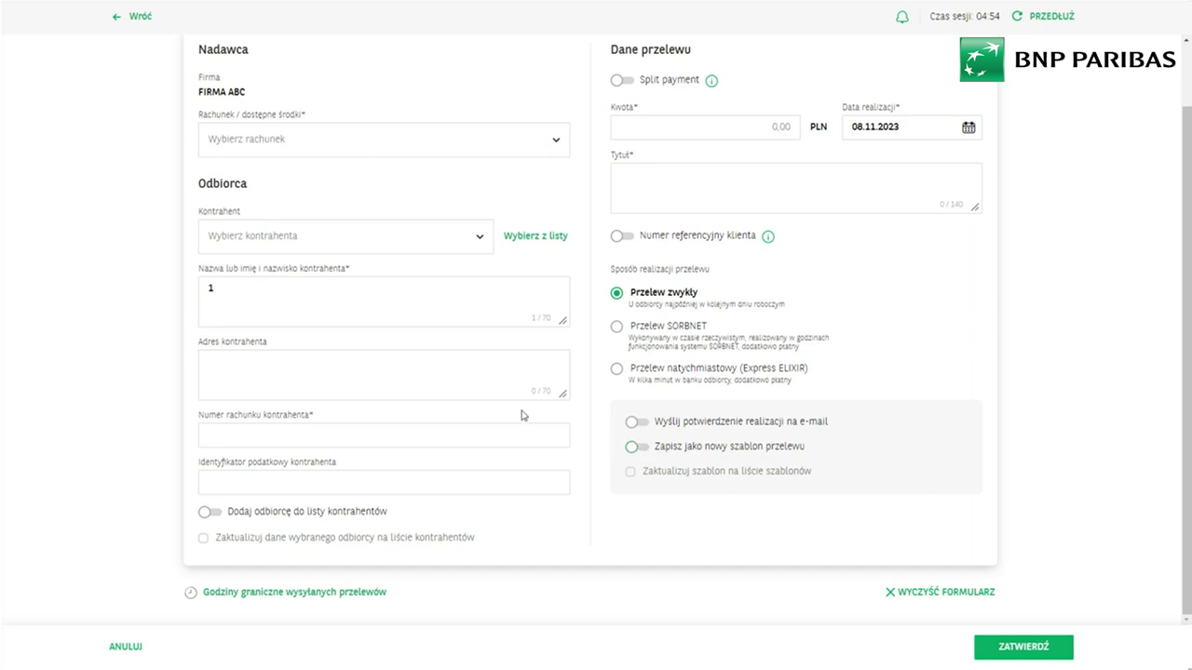
pyautogui.click(289, 294)
pyautogui.press('BackSpace')
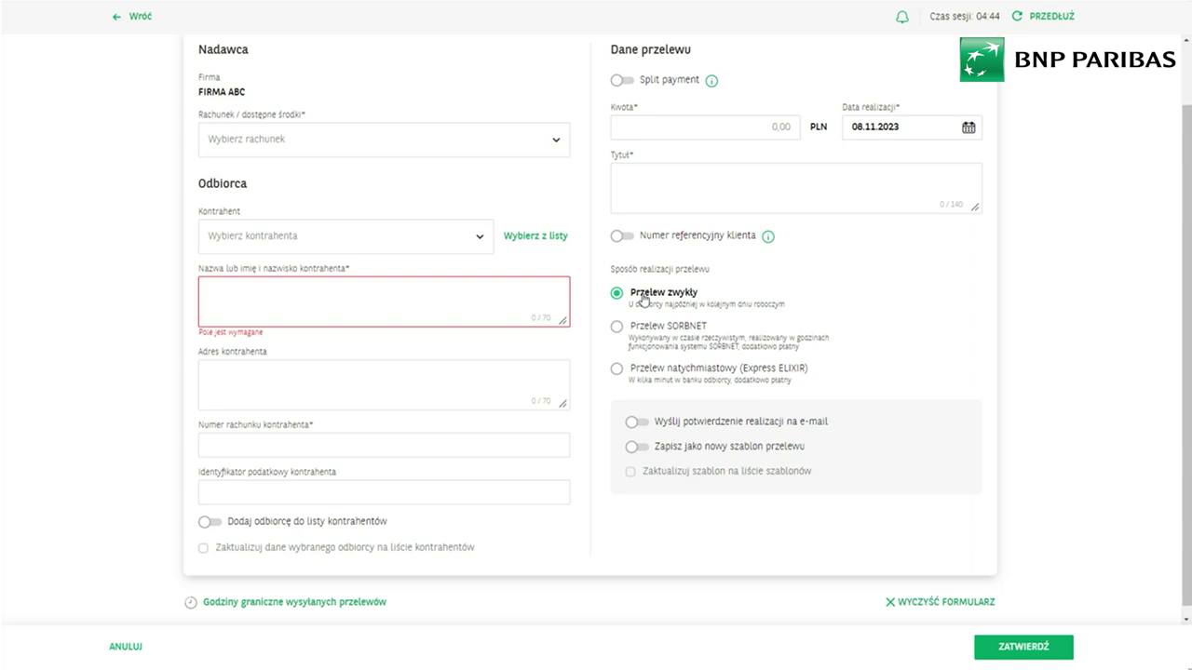
# - Try the Express ELIXIR method, set the execution method to SORBNET, and preview the e-mail confirmation option, leaving it off
pyautogui.click(616, 369)
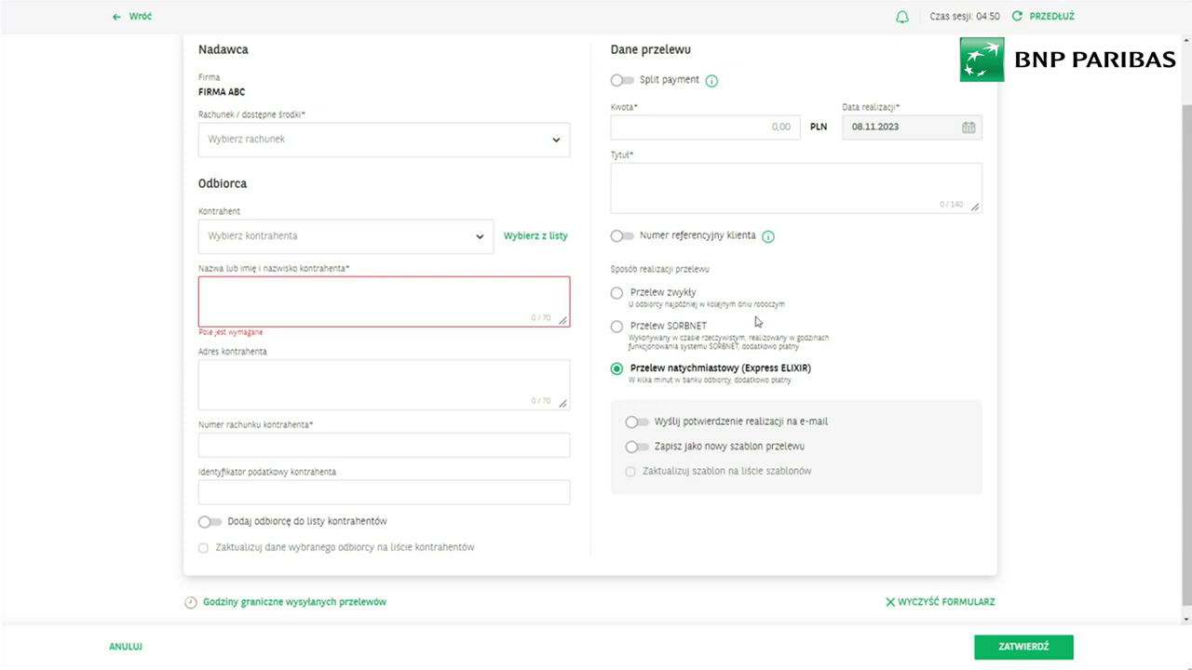
pyautogui.click(617, 327)
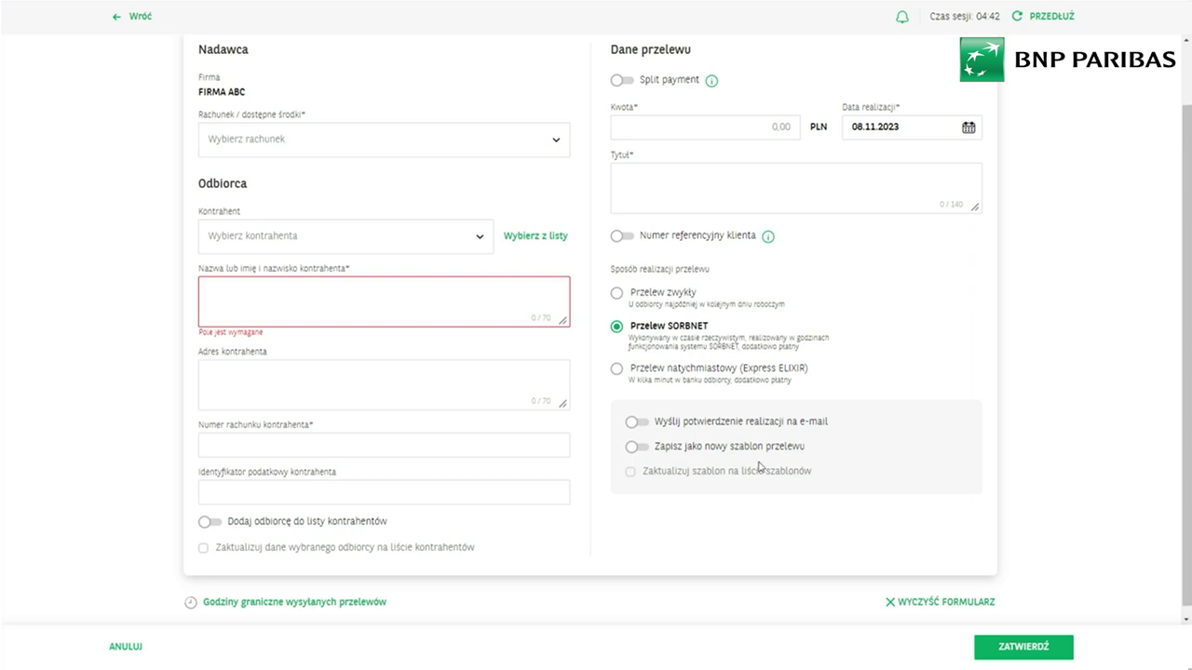
pyautogui.click(636, 422)
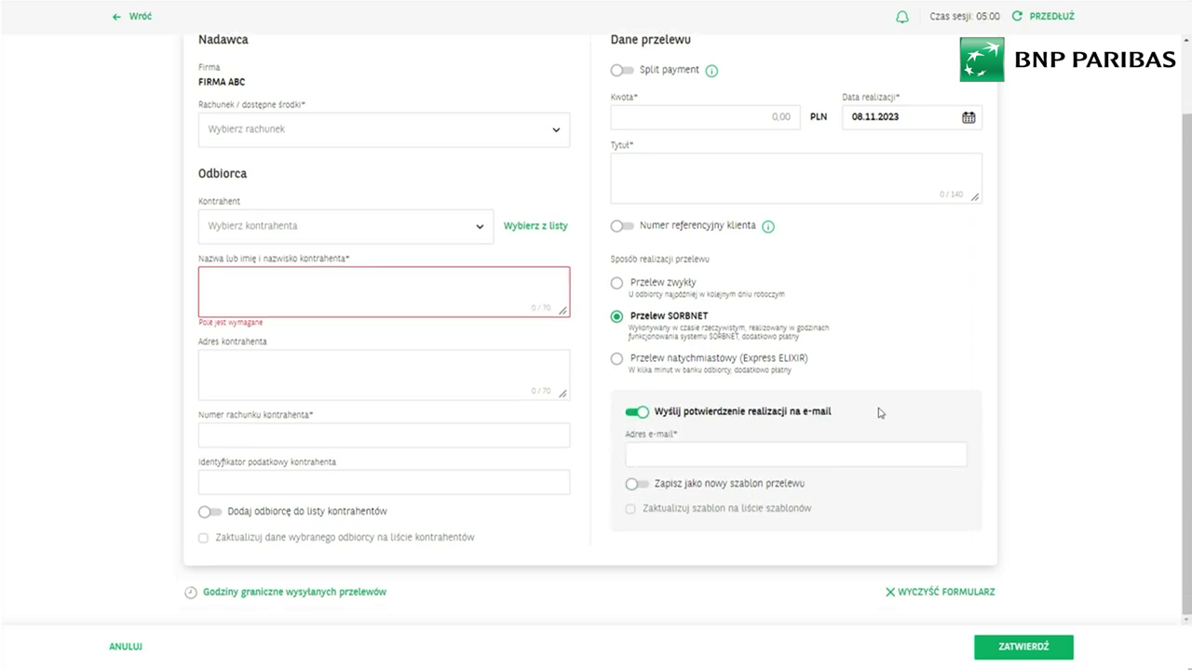
pyautogui.click(833, 453)
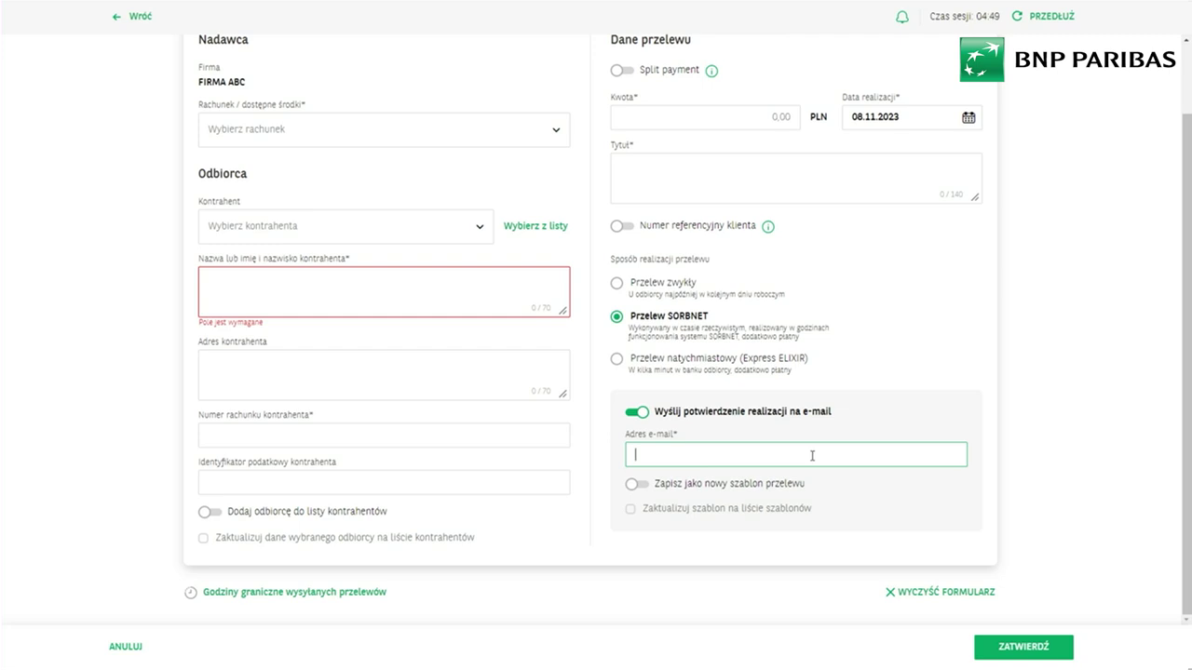
pyautogui.click(656, 418)
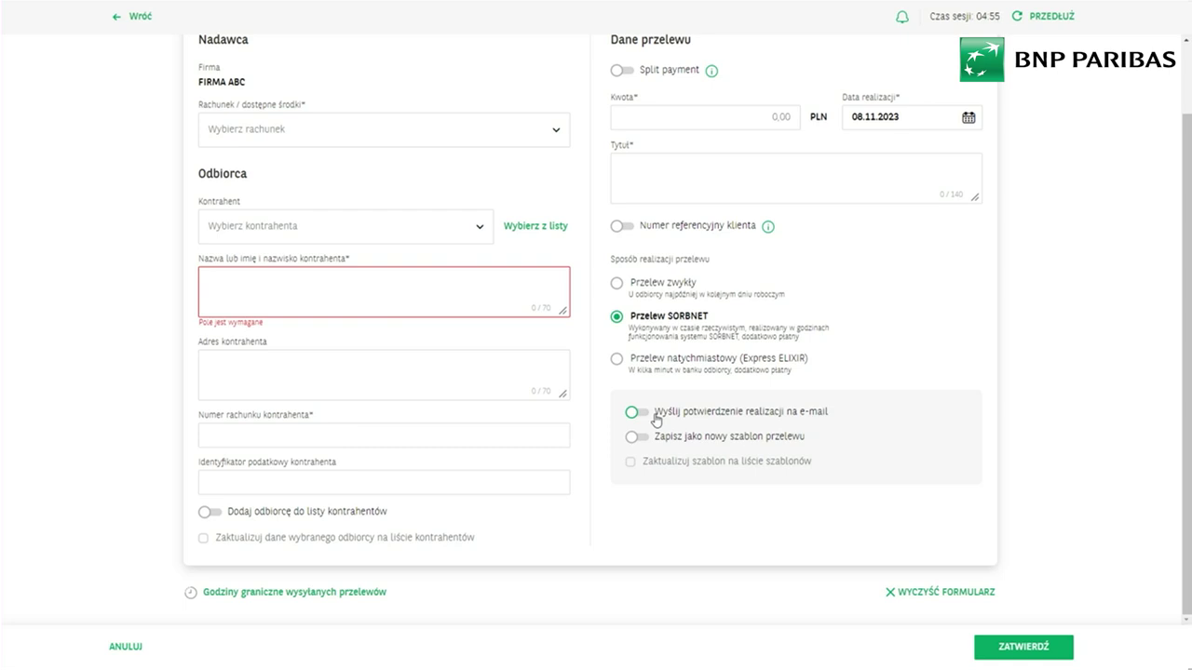
# - Enable Split payment on the domestic transfer, review its VAT fields and select Drugi rachunek podstawowy as the sender's account
pyautogui.scroll(2, 655, 418)
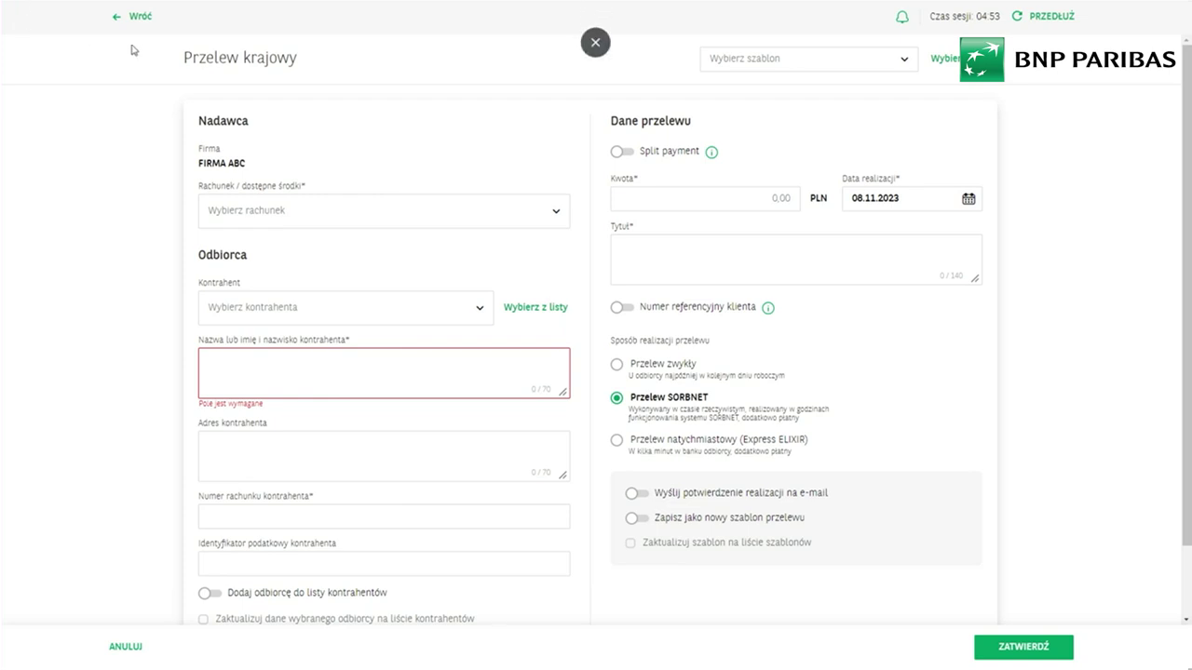
pyautogui.click(627, 155)
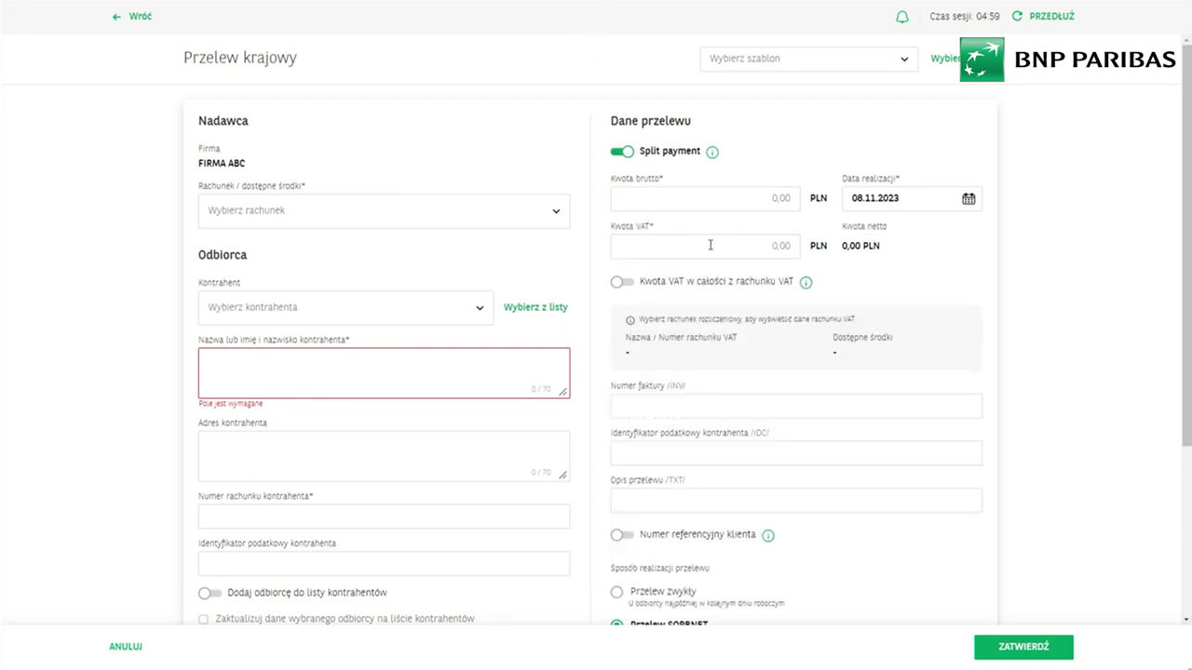
pyautogui.scroll(-2, 747, 350)
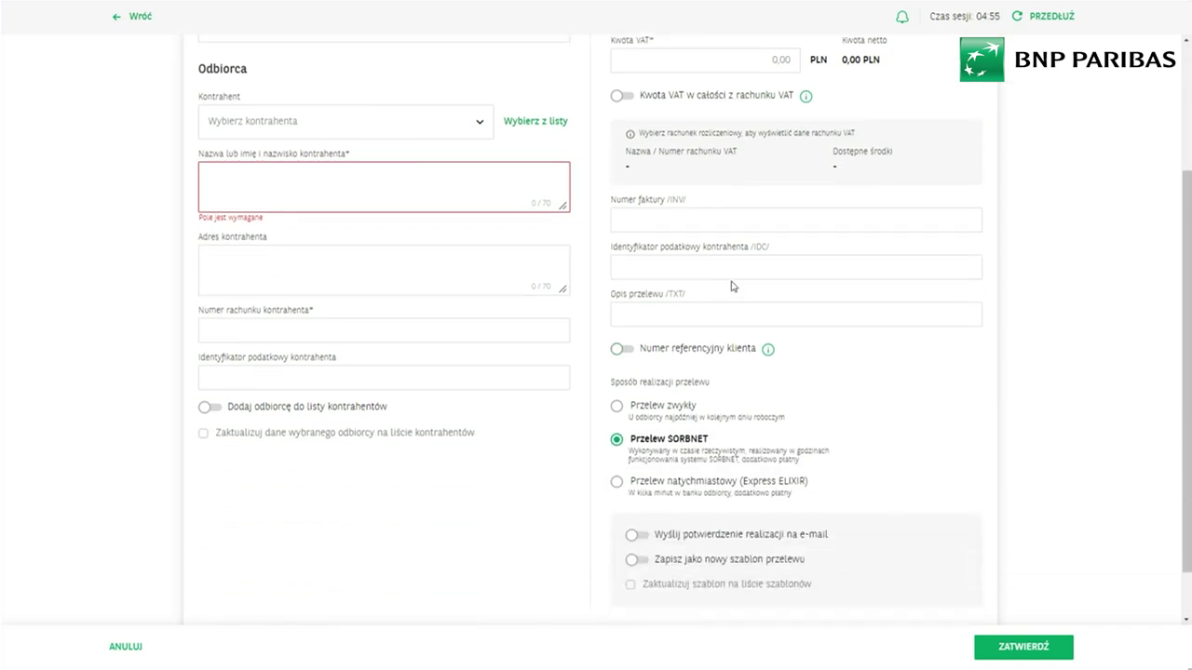
pyautogui.scroll(2, 798, 282)
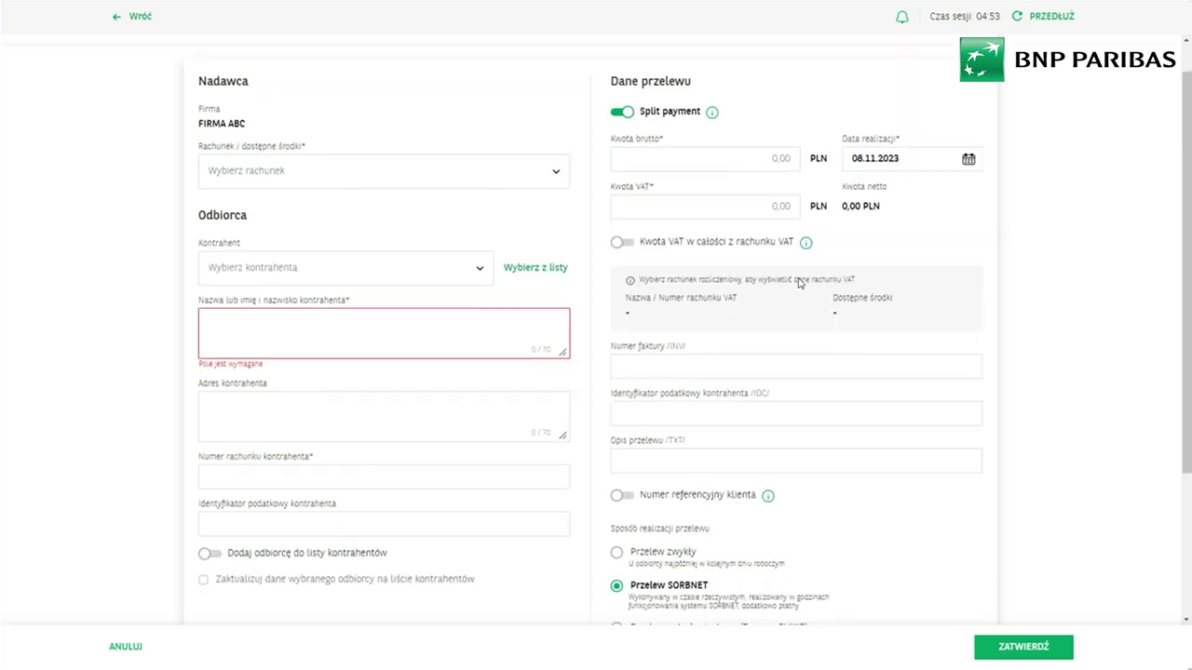
pyautogui.click(404, 205)
pyautogui.click(428, 255)
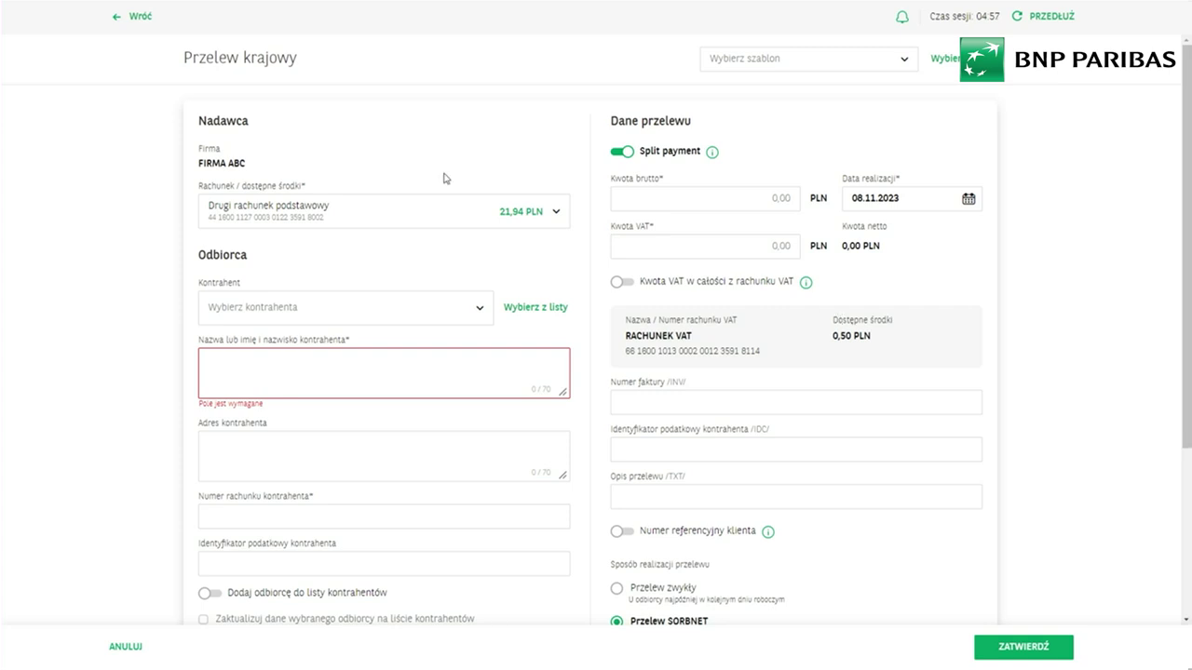
# - Leave the domestic transfer form, open the separate Split payment form and dismiss the saved-draft notification
pyautogui.click(145, 19)
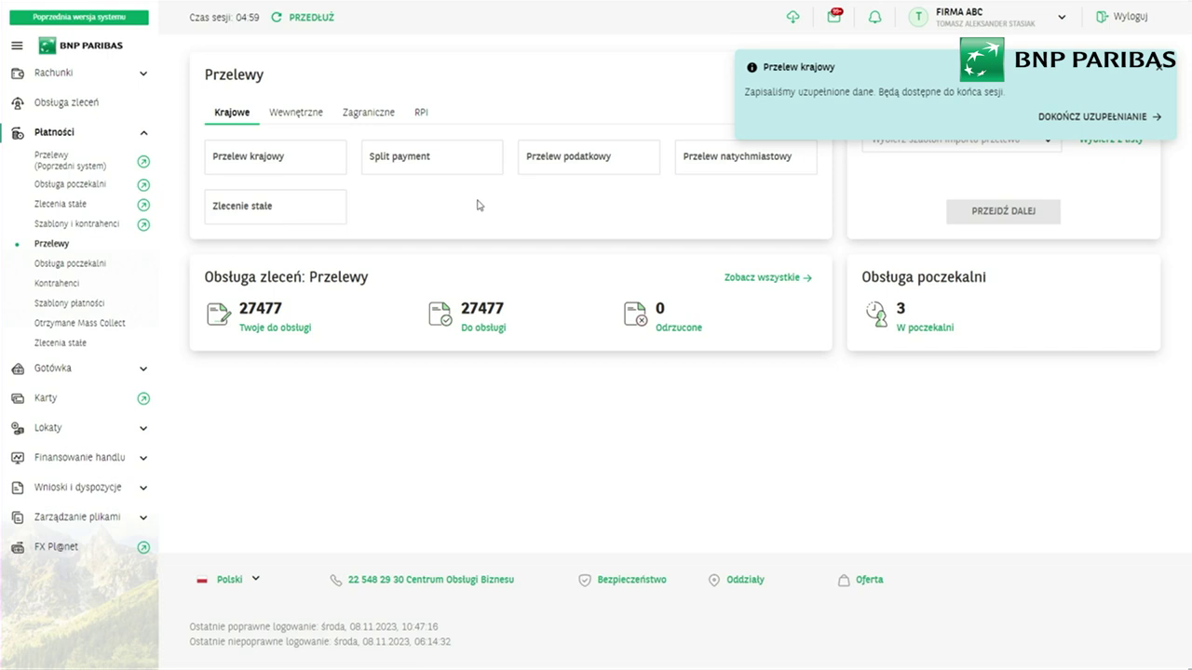
pyautogui.click(405, 163)
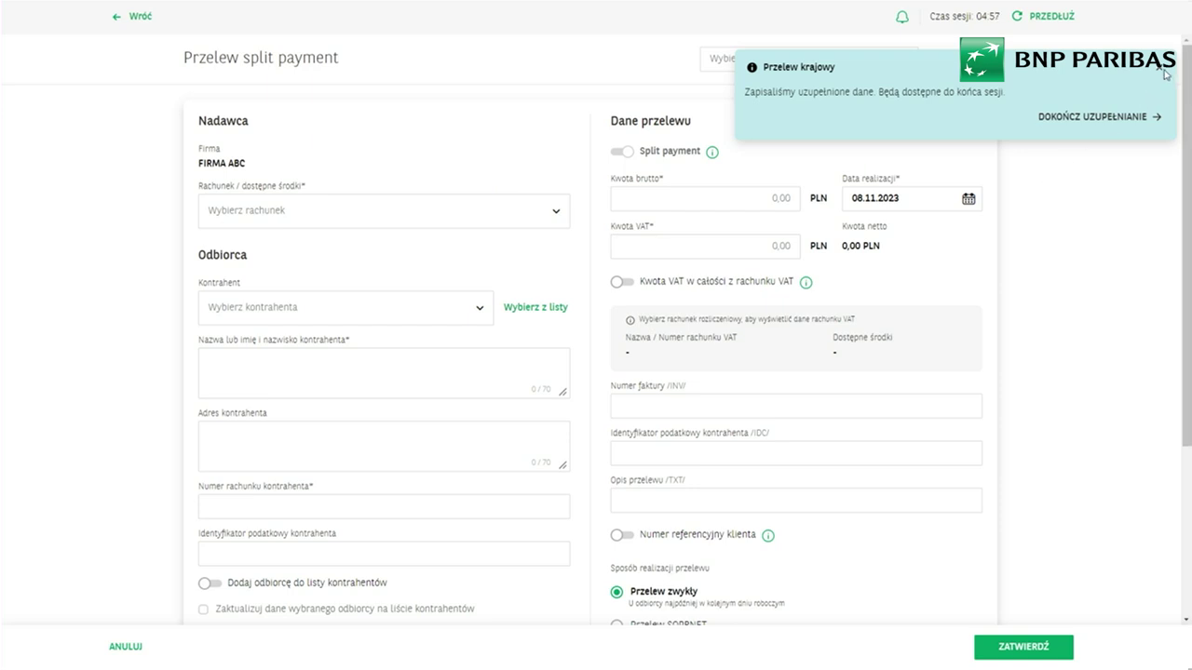
pyautogui.click(1161, 69)
# - Return to the transfers overview and open the tax transfer form
pyautogui.click(144, 17)
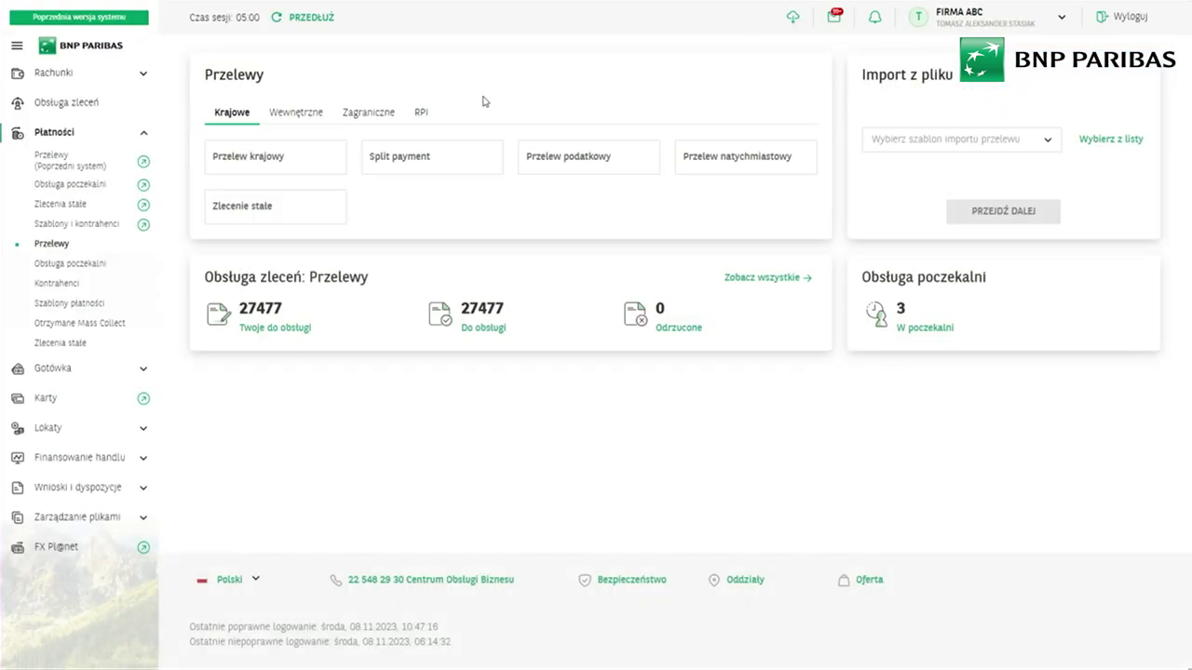
pyautogui.click(571, 168)
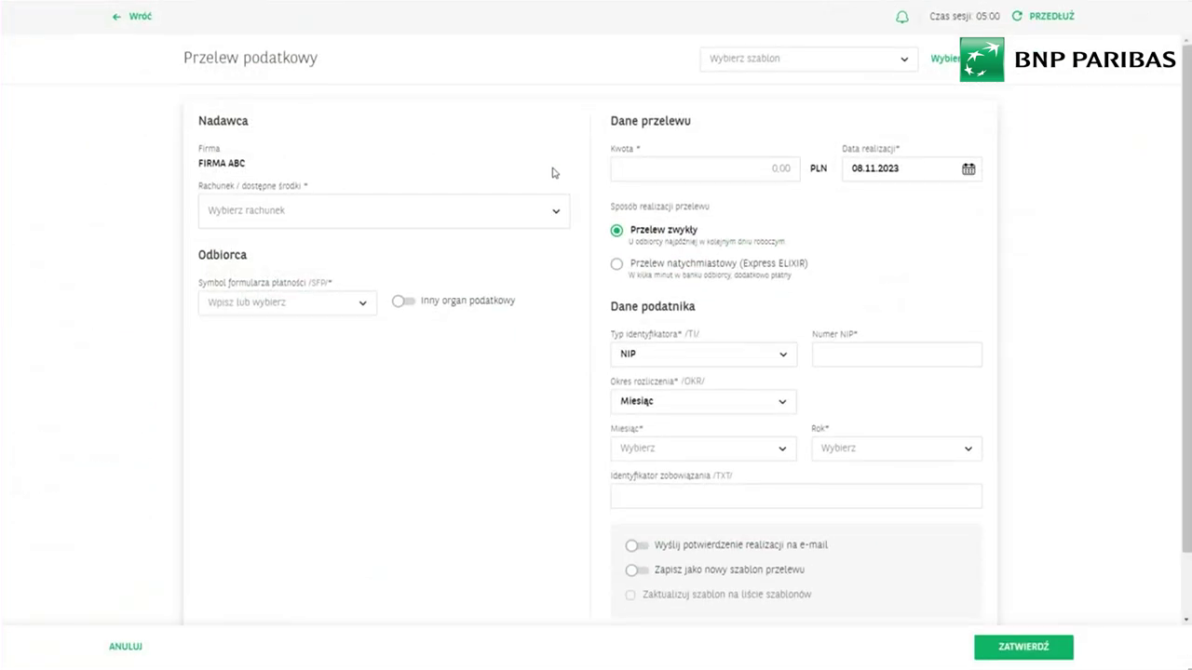
# - On the tax transfer, select Drugi rachunek podstawowy as the sender's account and AKC as the payment form symbol, reviewing the recipient and taxpayer fields
pyautogui.click(404, 211)
pyautogui.click(413, 250)
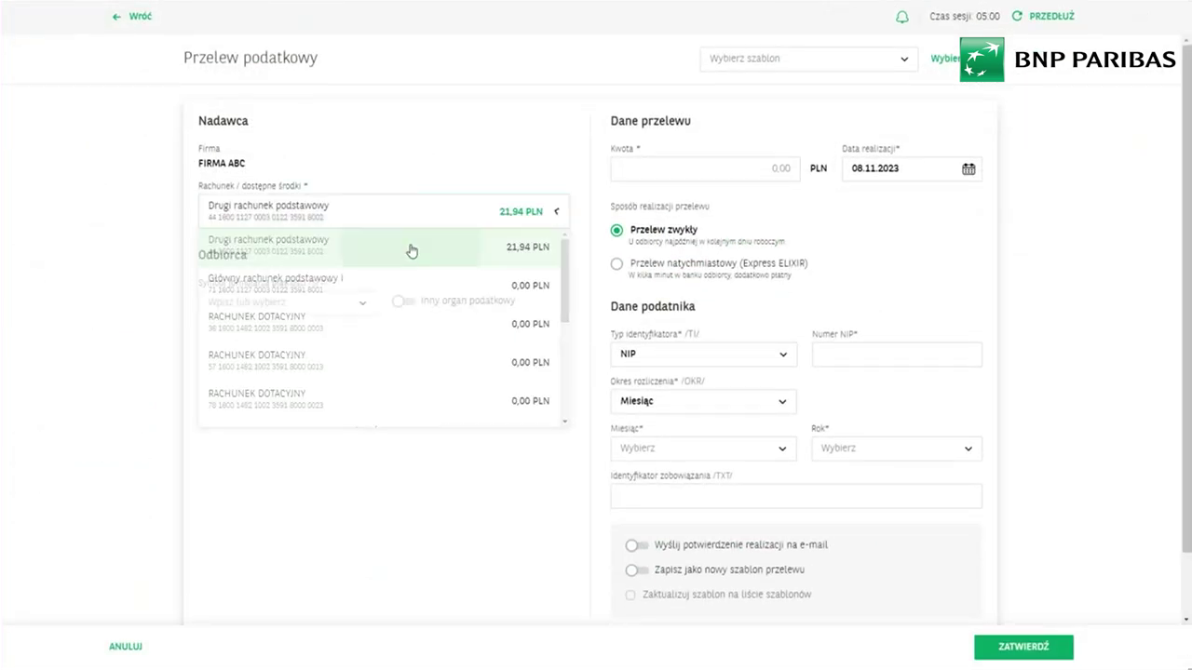
pyautogui.click(328, 308)
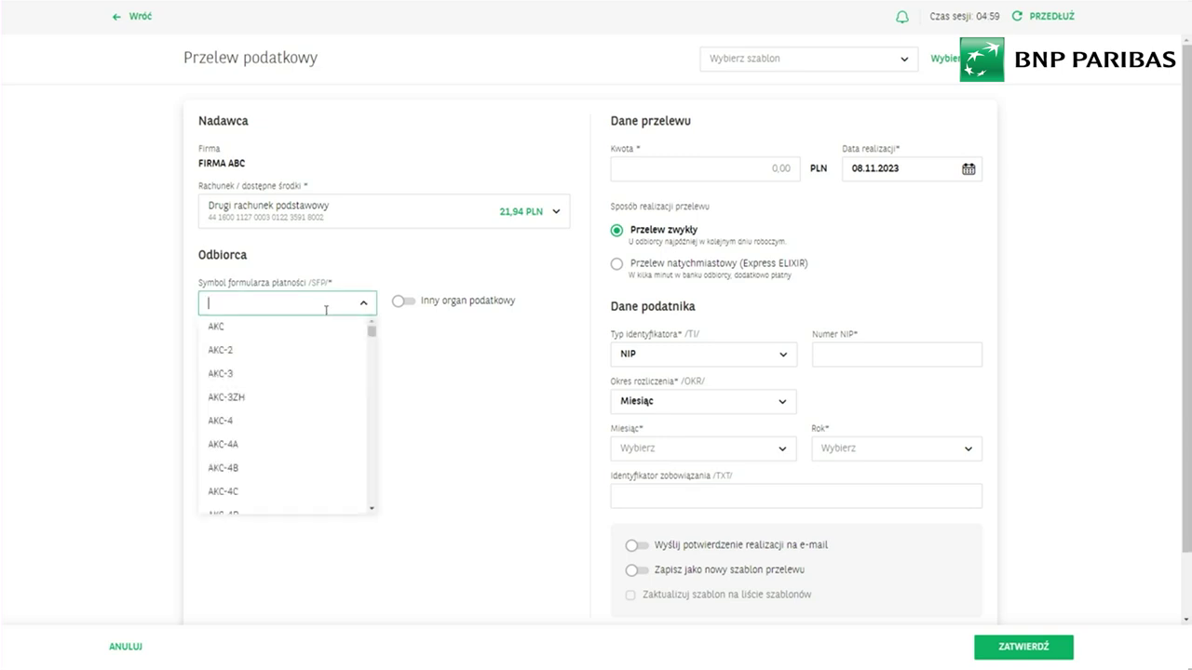
pyautogui.click(300, 331)
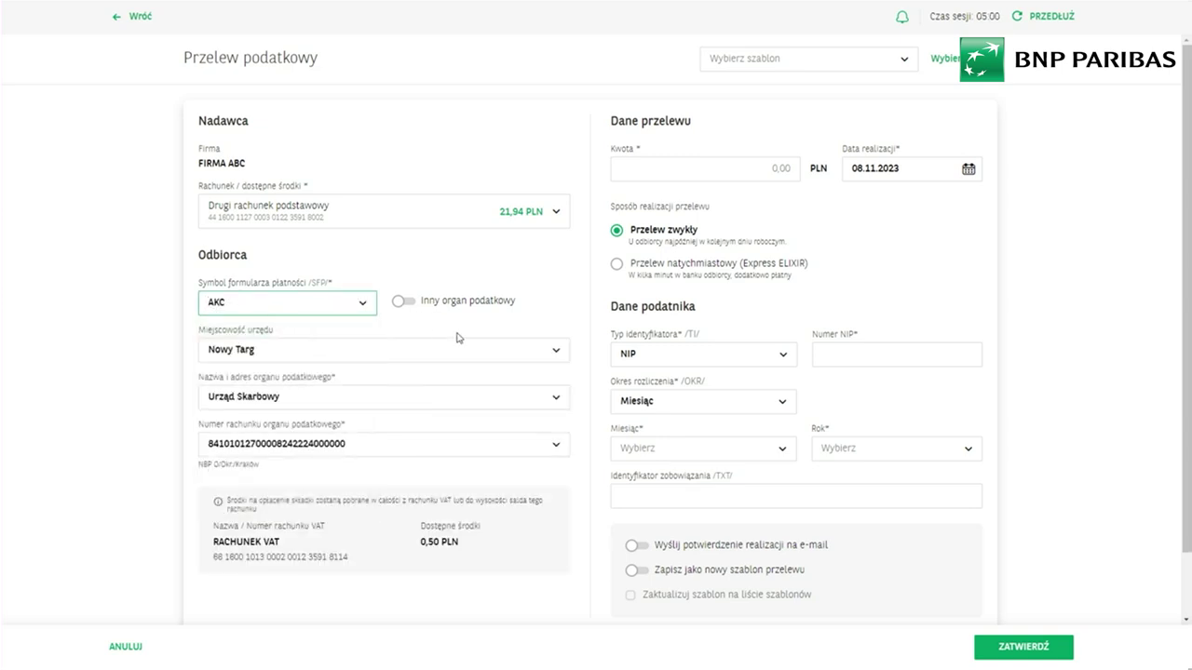
pyautogui.scroll(-1, 456, 338)
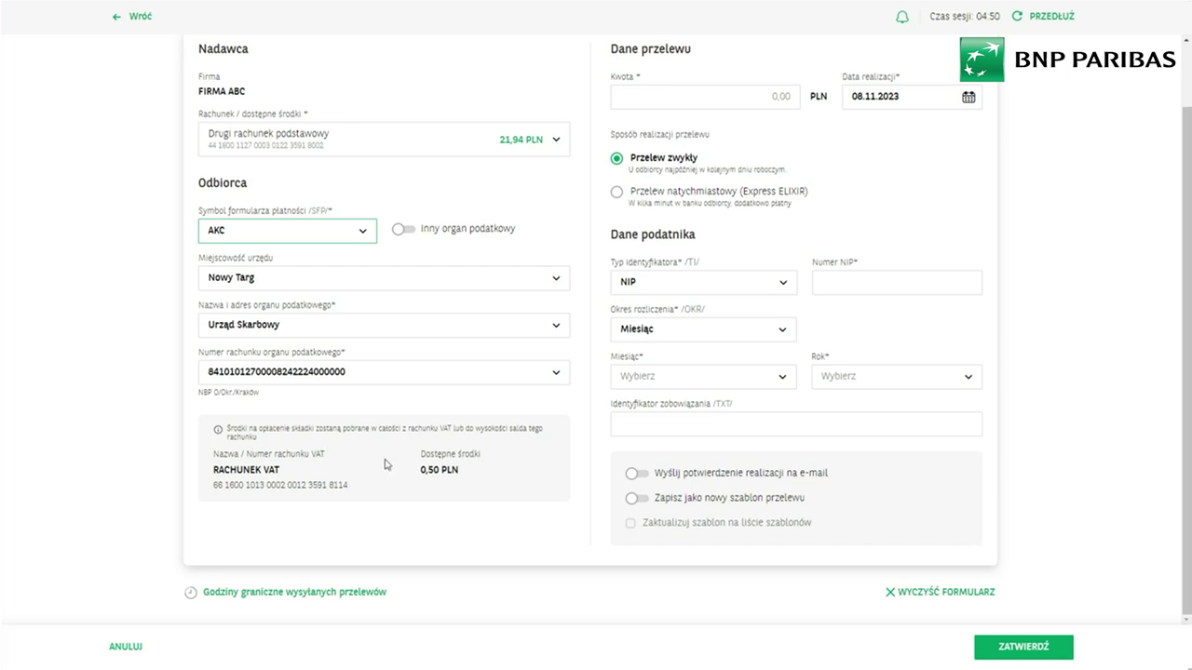
pyautogui.scroll(2, 384, 463)
pyautogui.scroll(-1, 384, 464)
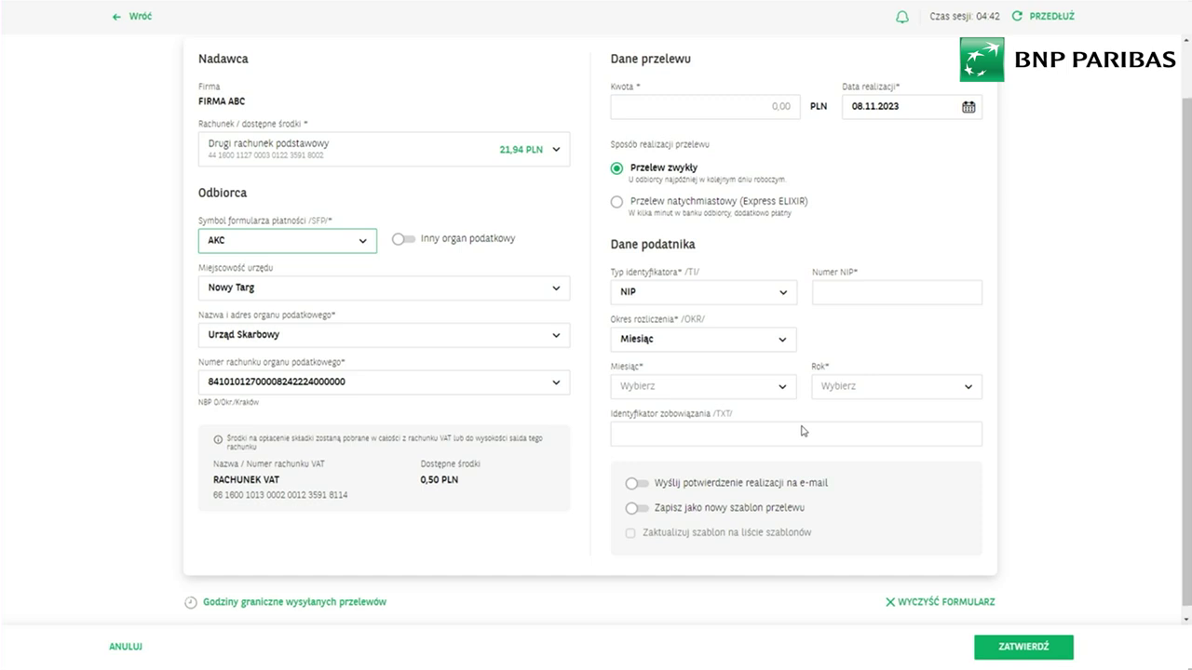
pyautogui.scroll(1, 465, 222)
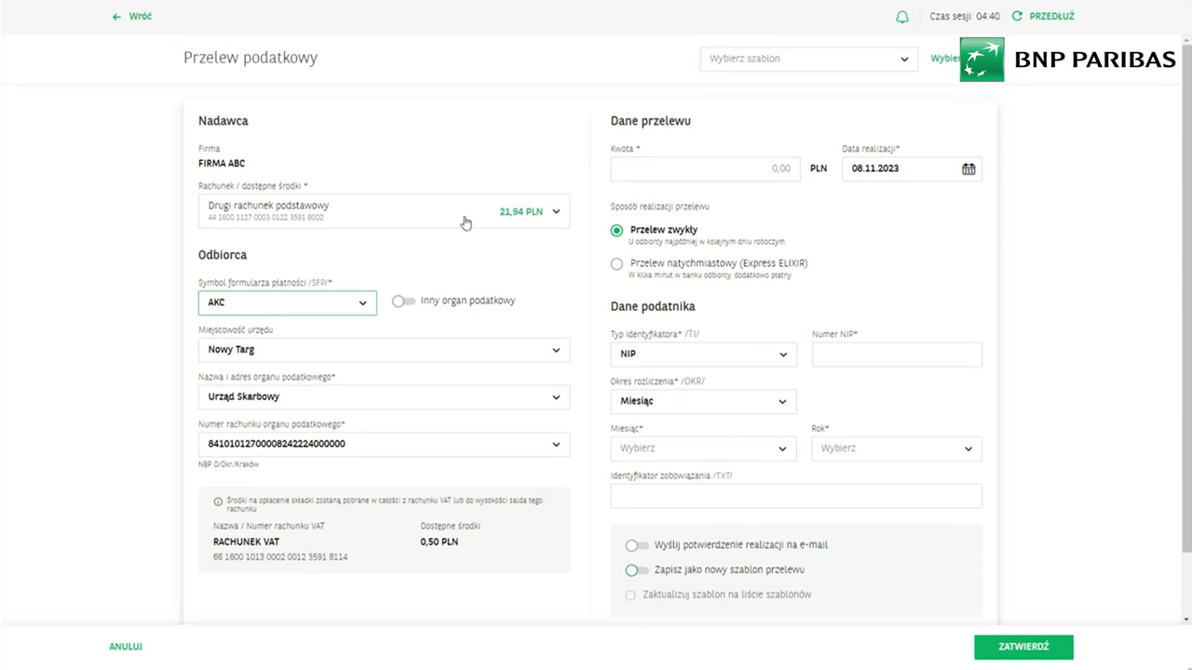
# - Leave the tax transfer, open a new standing order form and fill it from the saved template named after a person
pyautogui.click(138, 17)
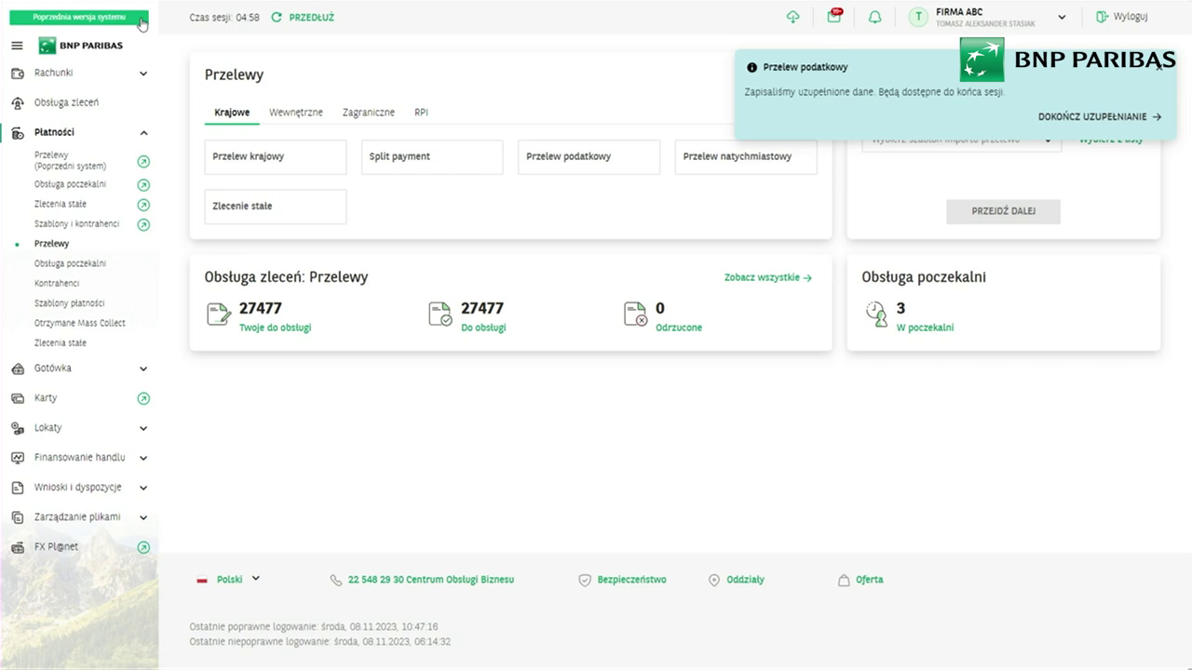
pyautogui.click(280, 212)
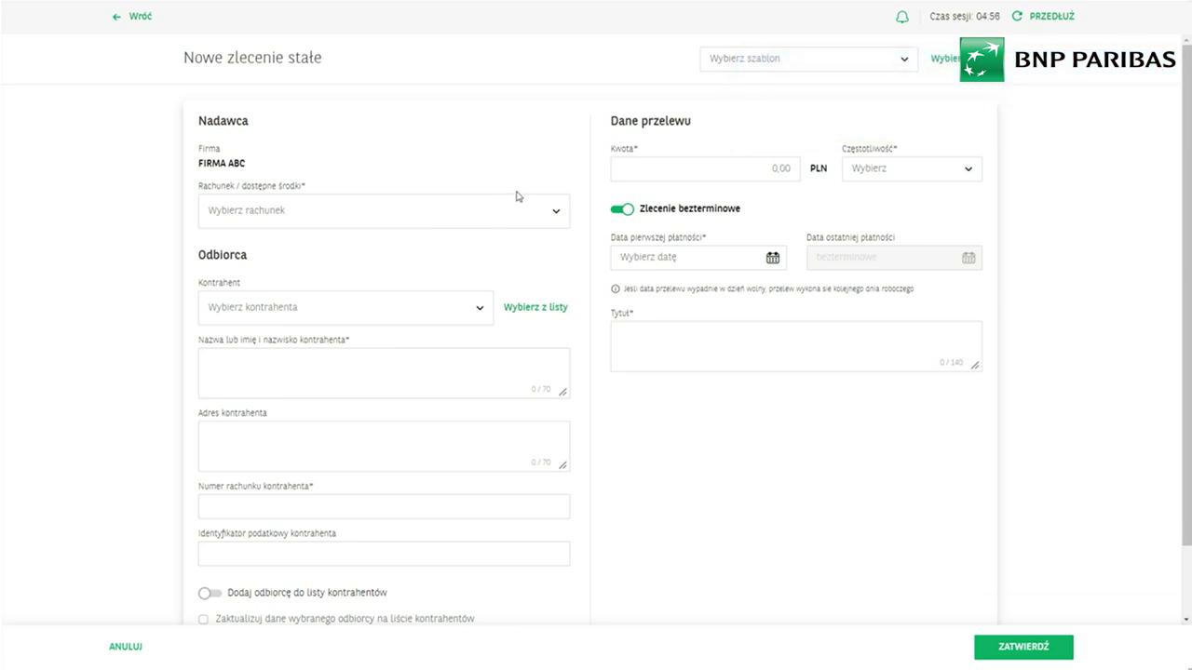
pyautogui.click(749, 58)
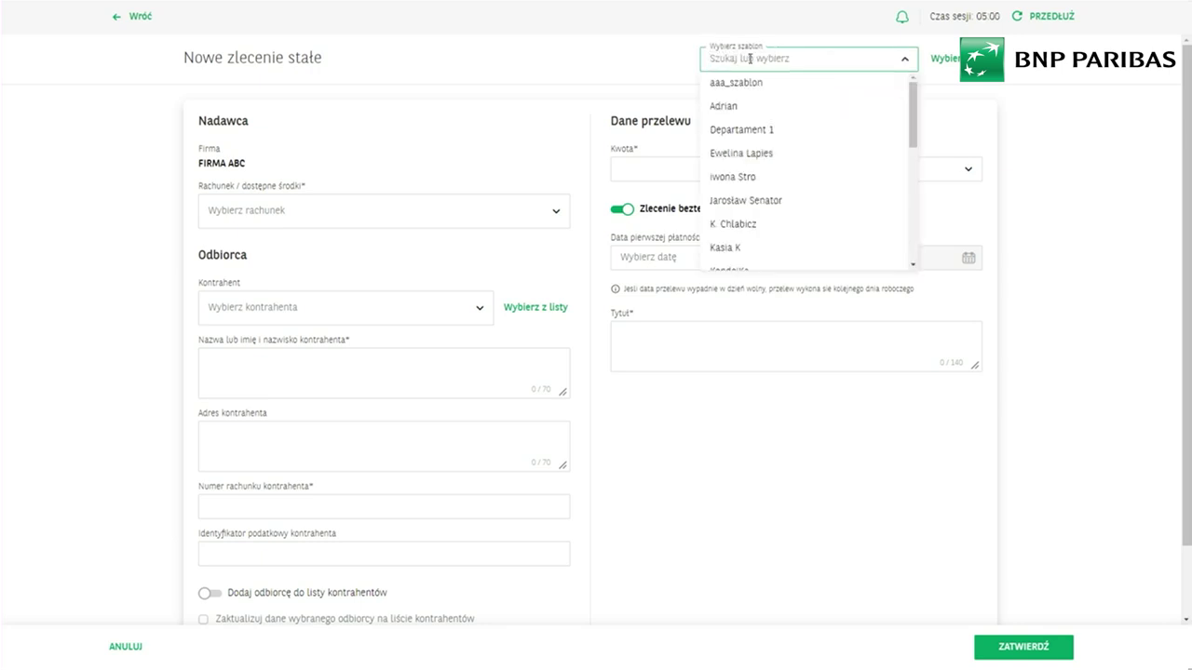
pyautogui.write('sta')
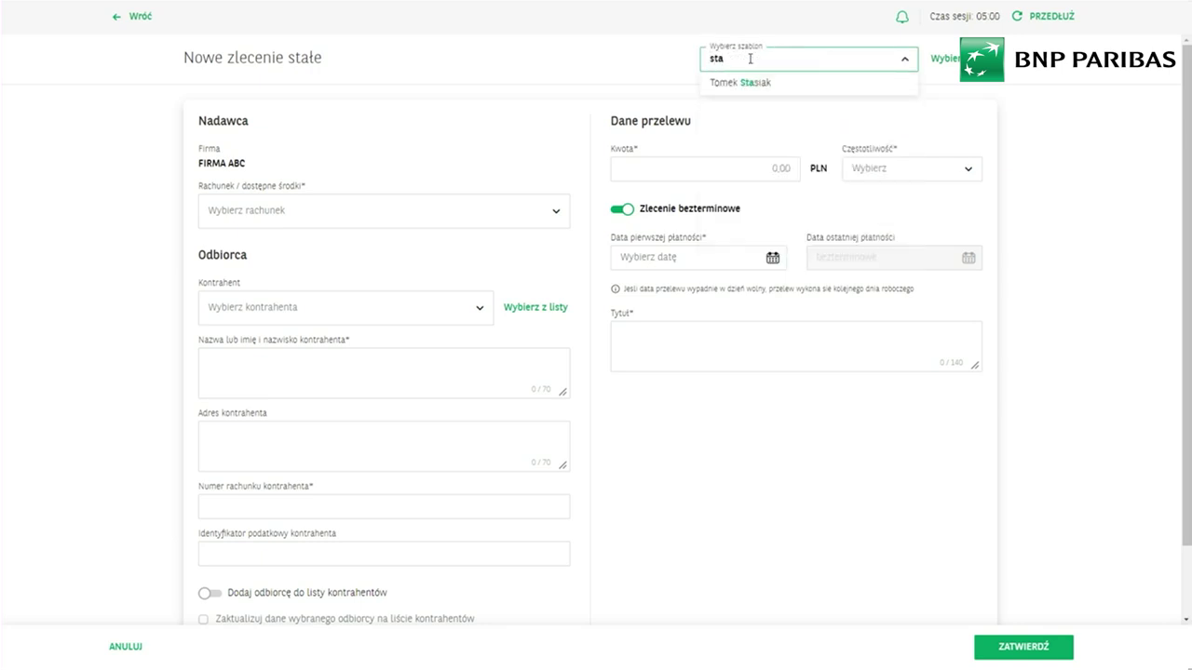
pyautogui.click(750, 83)
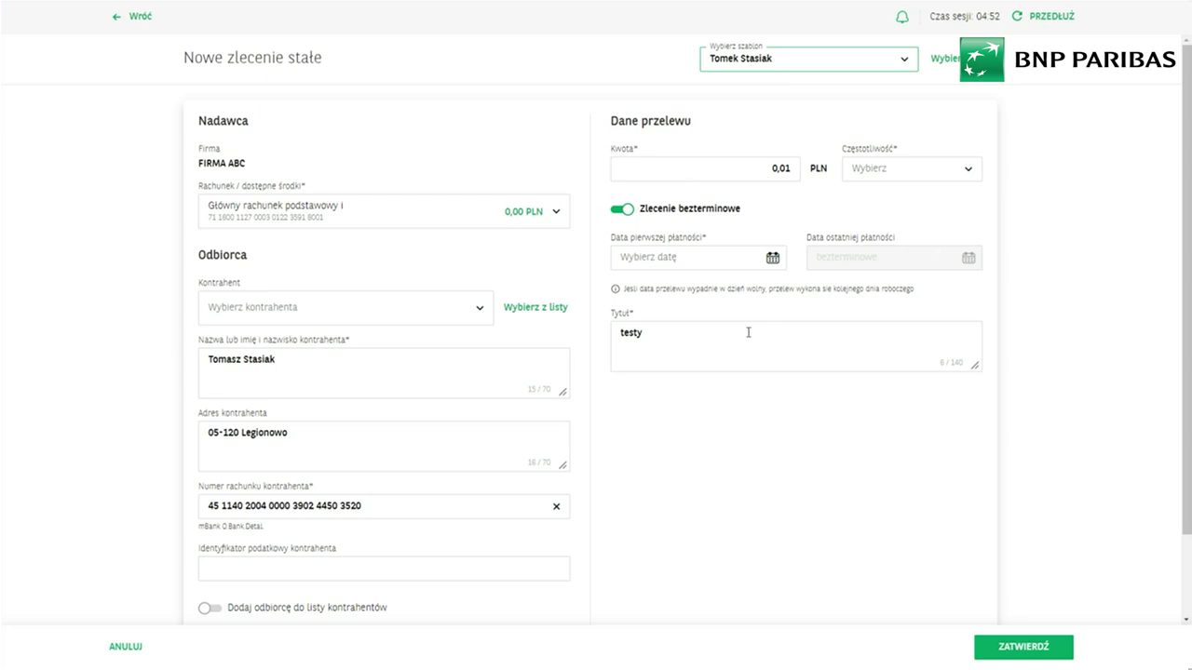
pyautogui.scroll(-1, 748, 332)
pyautogui.scroll(1, 748, 337)
# - Leave the standing order form, dismiss the saved-draft notification and open the internal PLN transfer form
pyautogui.click(130, 17)
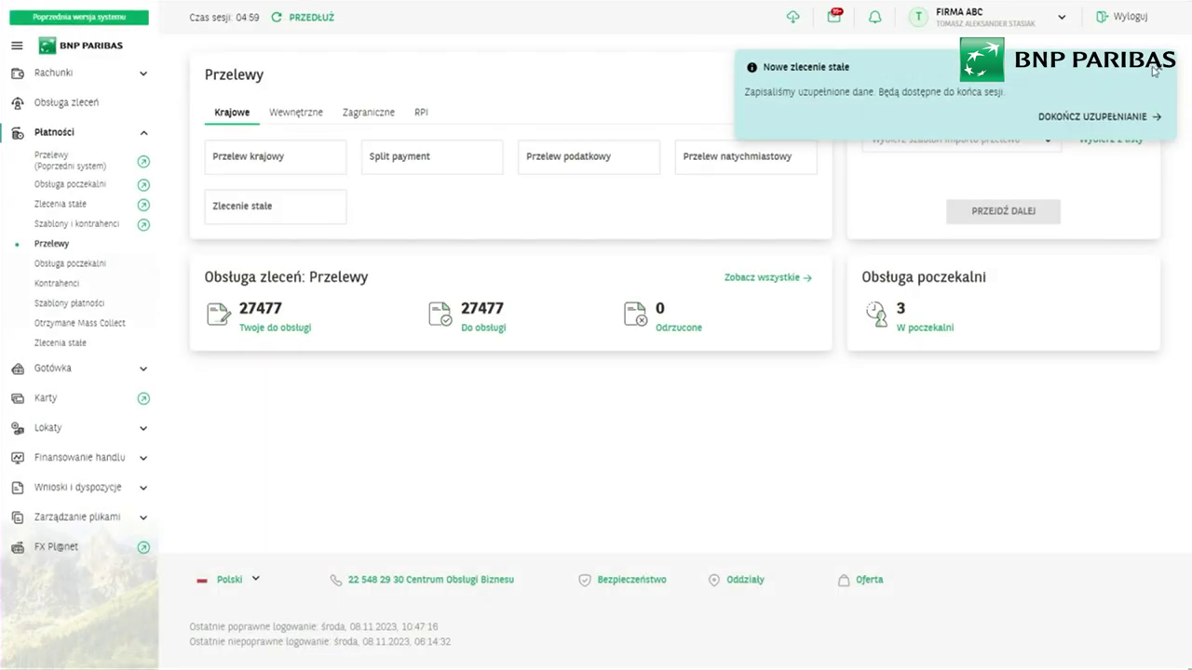
pyautogui.click(1162, 71)
pyautogui.click(281, 123)
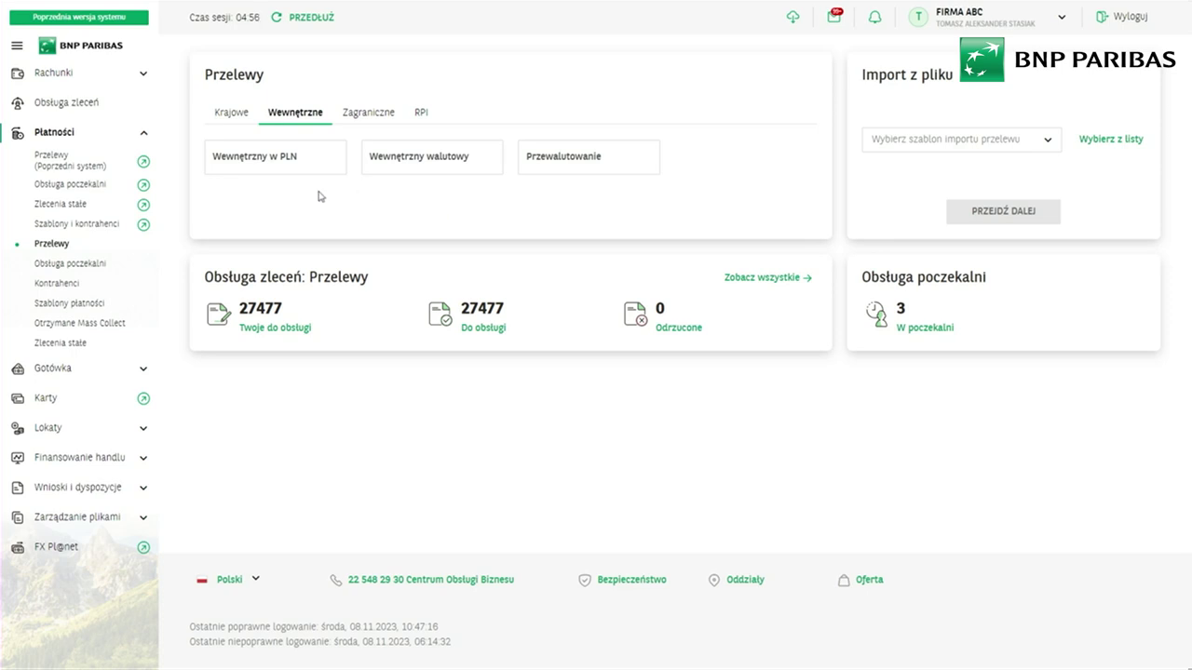
pyautogui.click(302, 164)
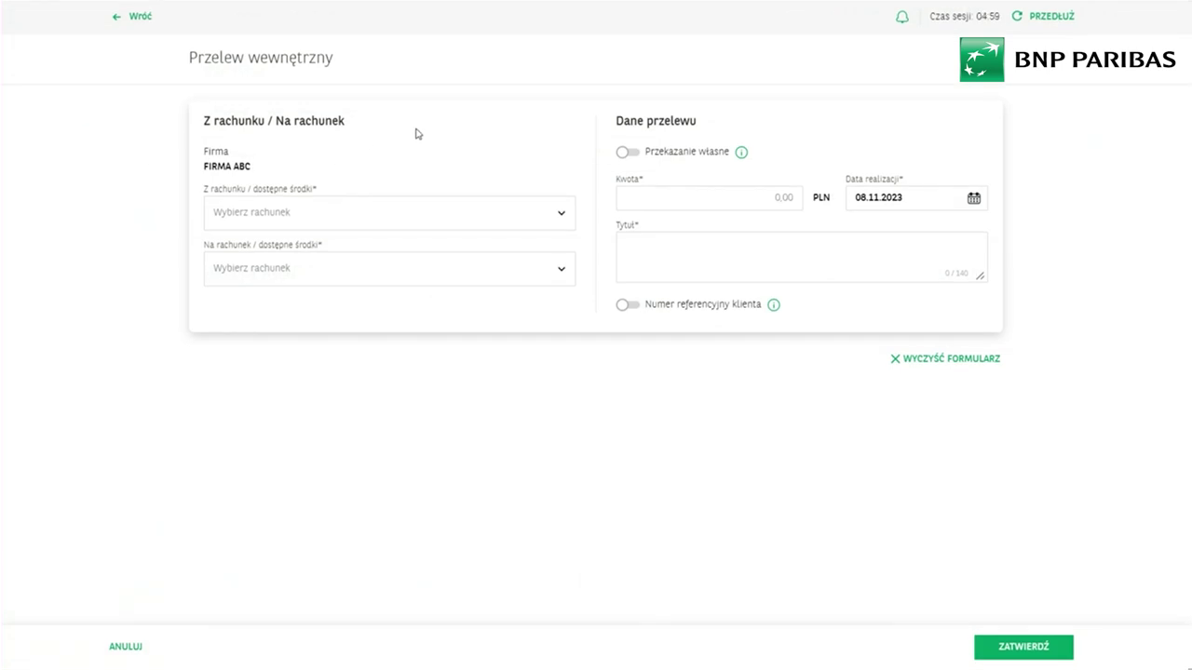
# - Select Drugi rachunek podstawowy as the source account and browse the available destination accounts without choosing one
pyautogui.click(473, 211)
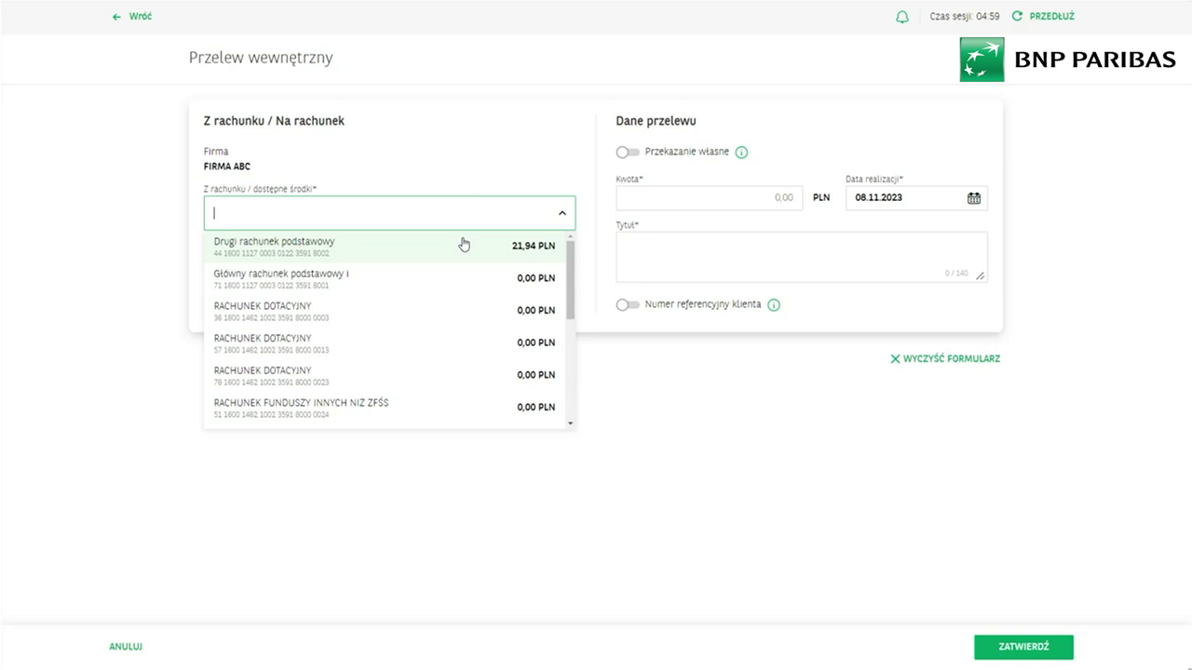
pyautogui.click(463, 244)
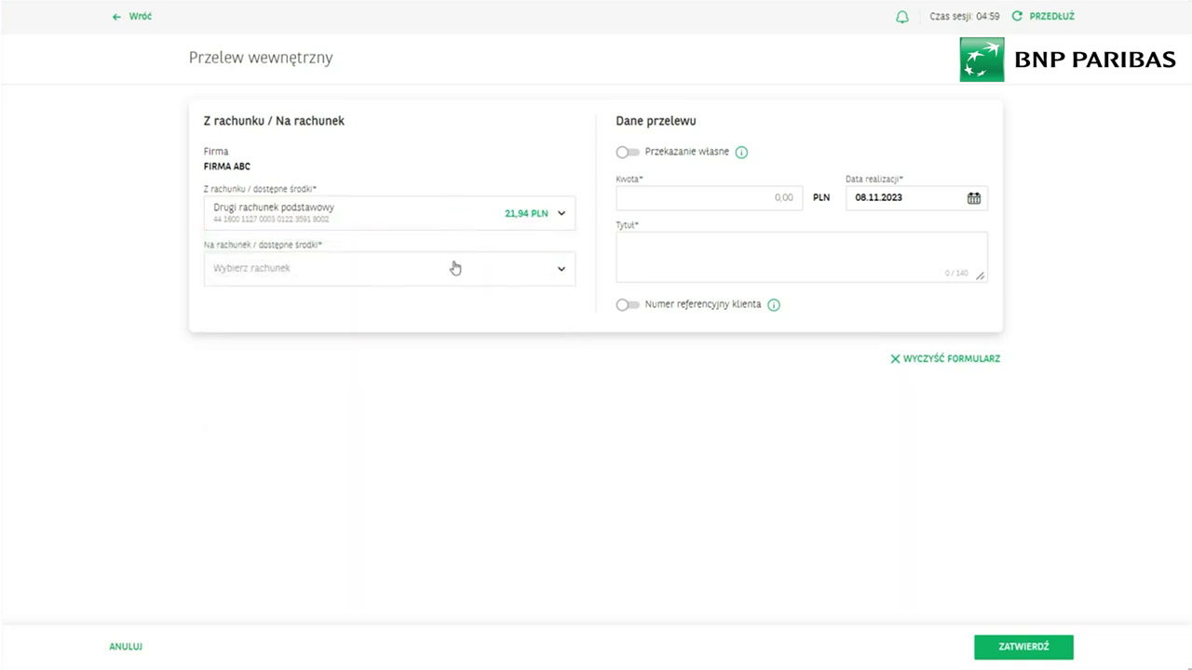
pyautogui.click(456, 269)
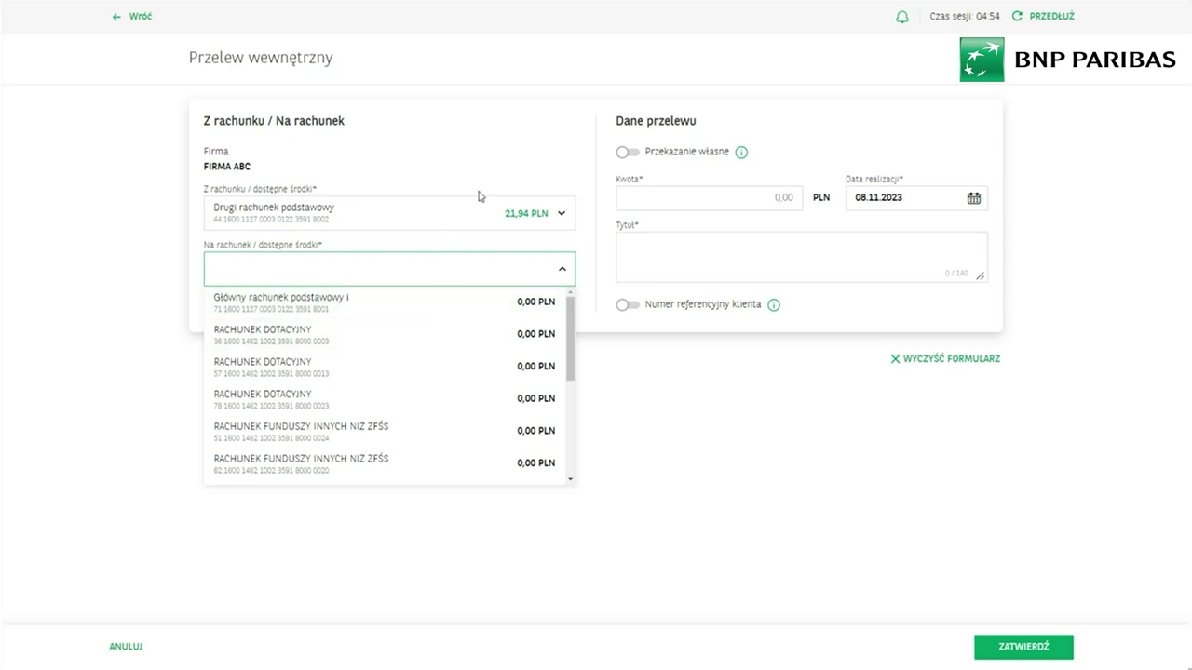
pyautogui.scroll(-5, 466, 332)
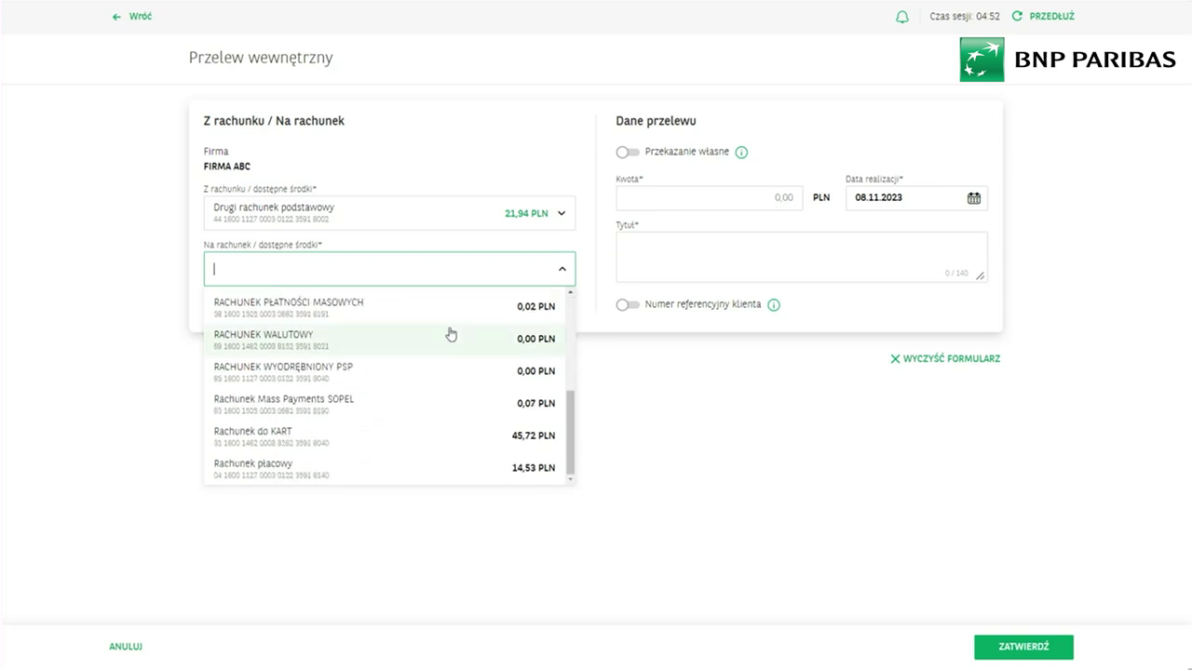
pyautogui.scroll(5, 449, 333)
pyautogui.click(477, 167)
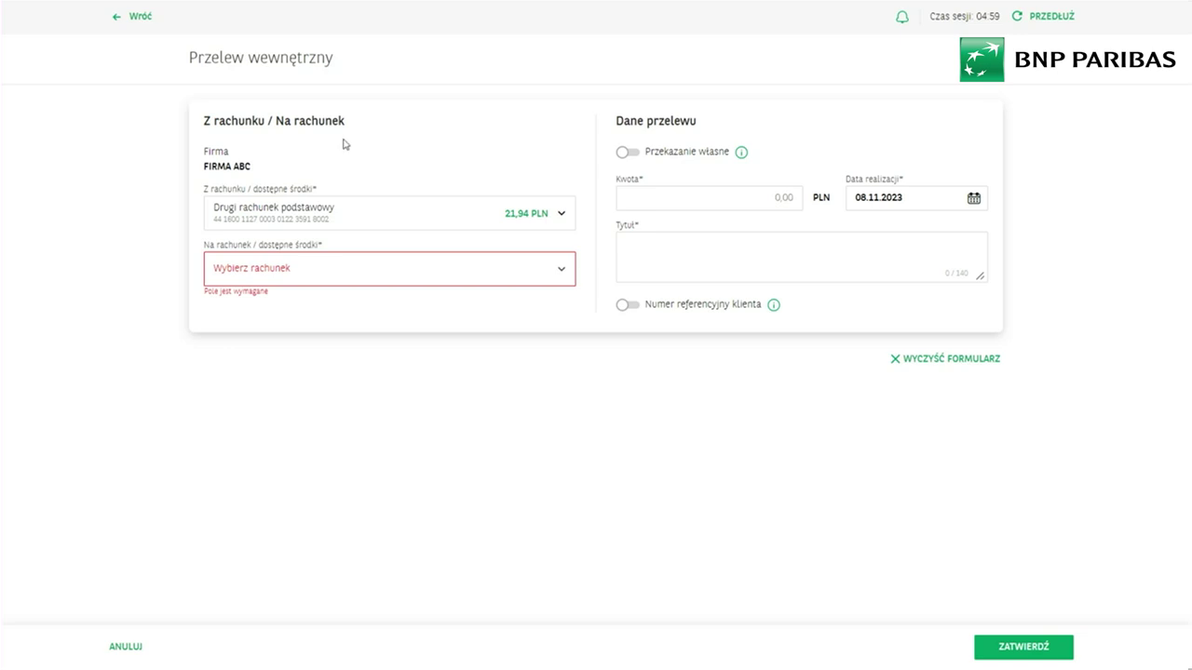
# - Switch from the internal PLN transfer to the internal foreign-currency transfer form and select Rachunek walutowy USD as the source account
pyautogui.click(130, 15)
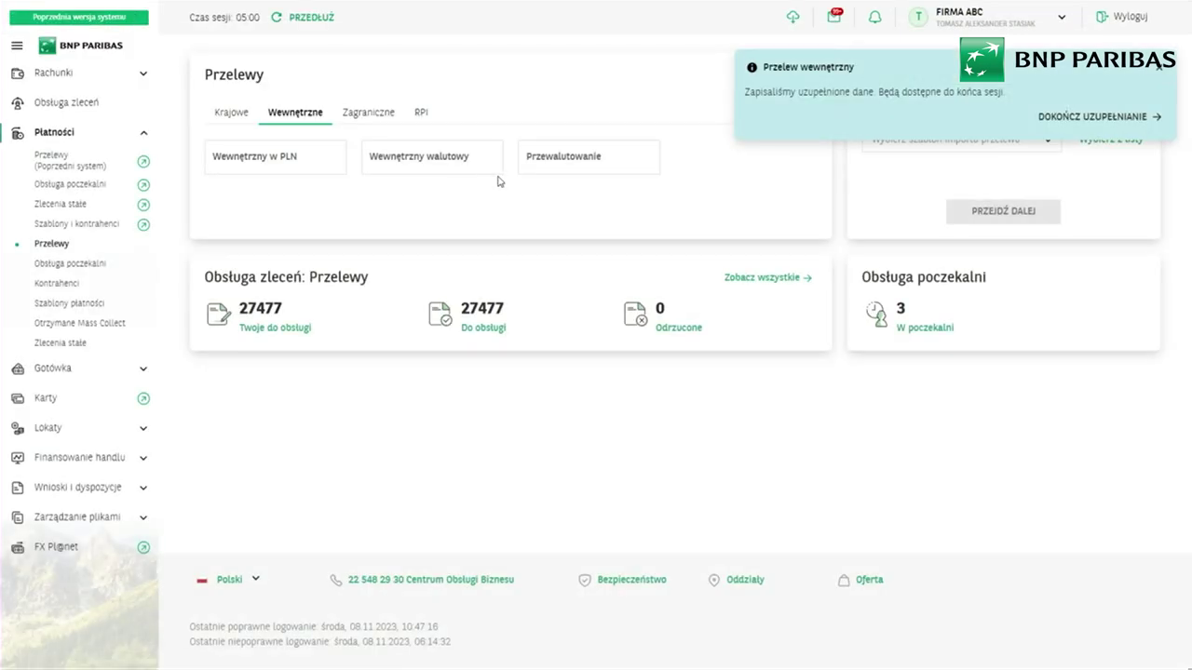
pyautogui.click(453, 162)
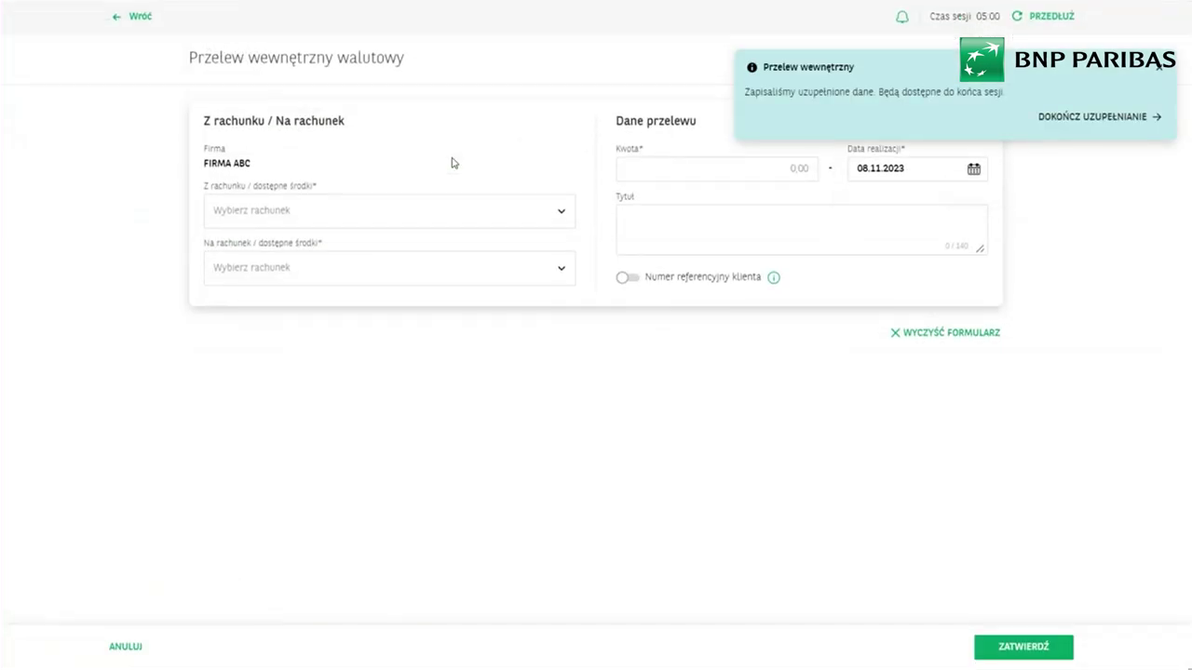
pyautogui.click(472, 202)
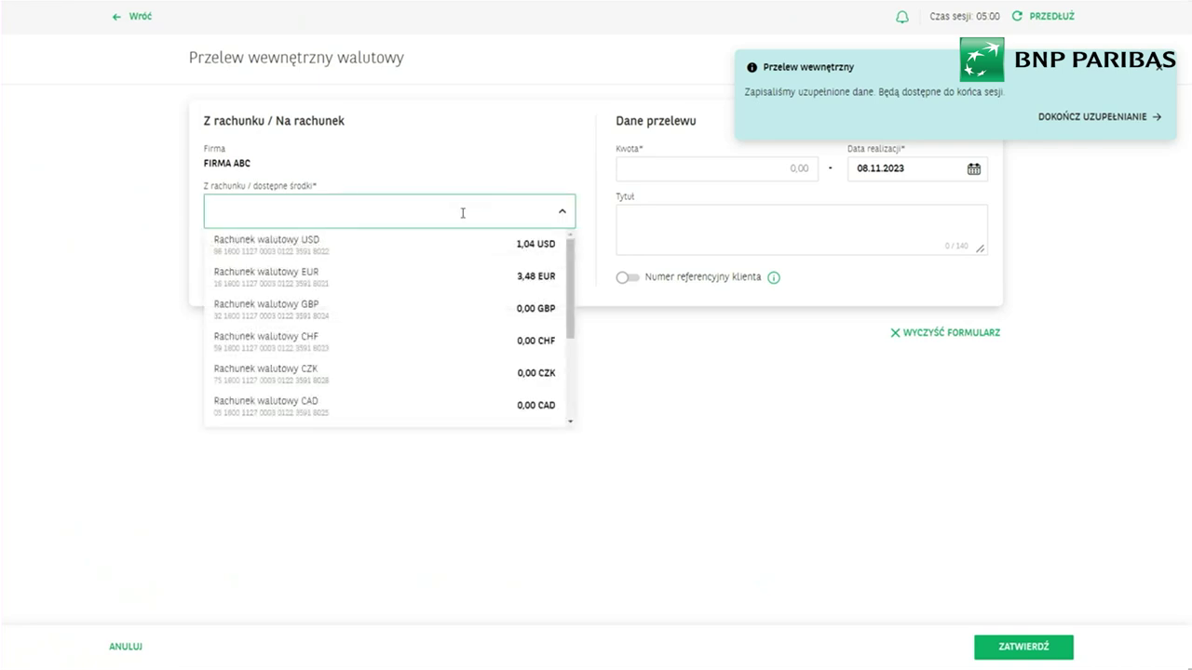
pyautogui.click(426, 255)
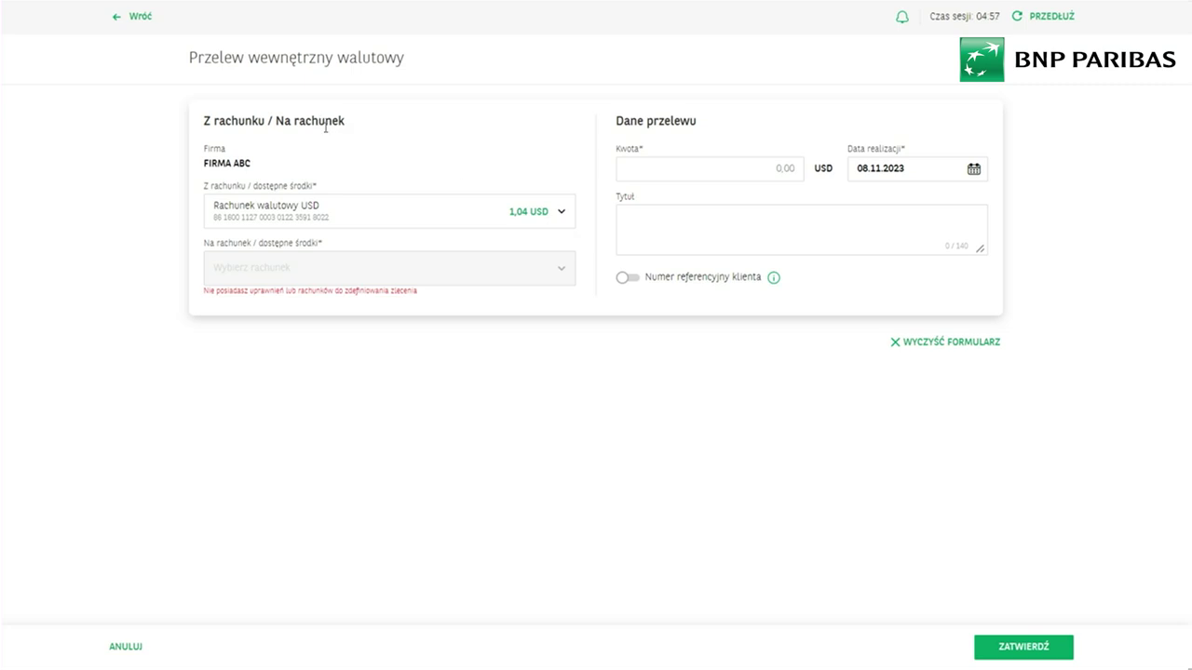
# - Browse the available foreign-currency source accounts and change the source to Rachunek walutowy EUR
pyautogui.click(531, 208)
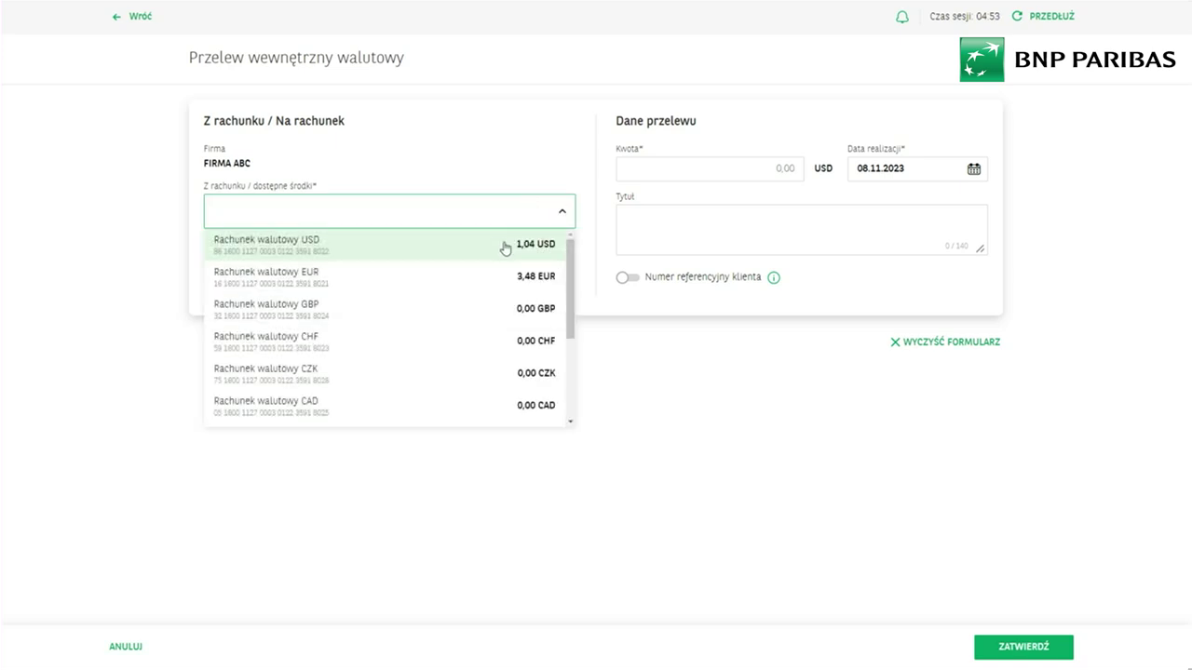
pyautogui.scroll(-1, 494, 266)
pyautogui.scroll(-1, 488, 270)
pyautogui.scroll(3, 490, 265)
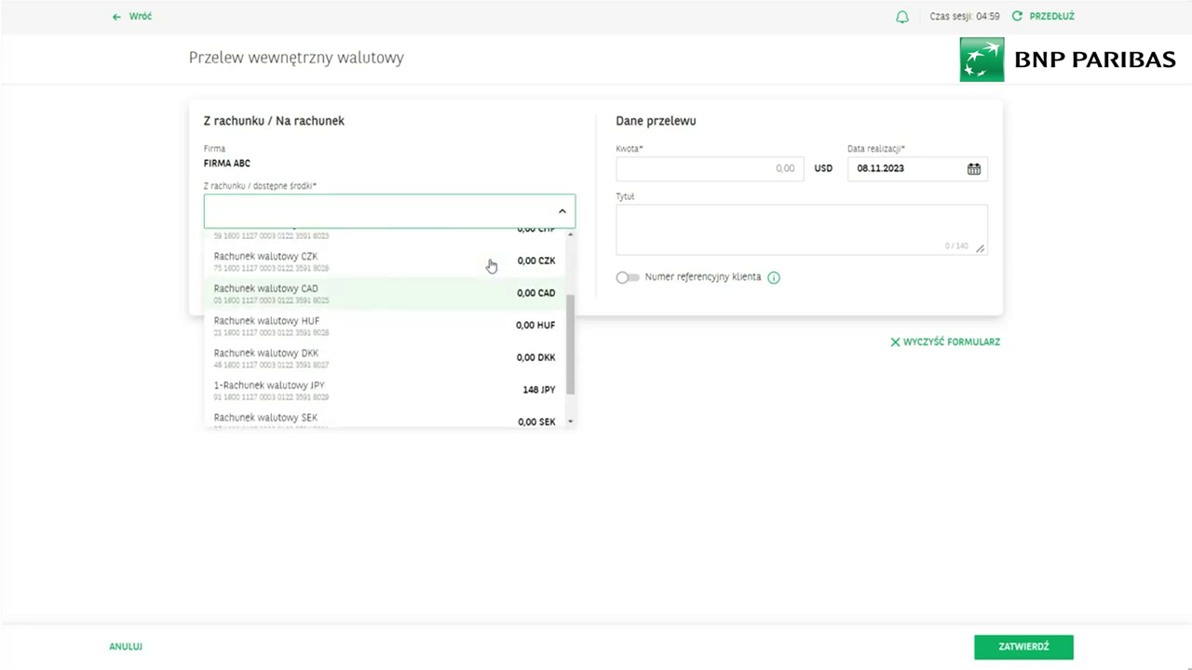
pyautogui.press('Return')
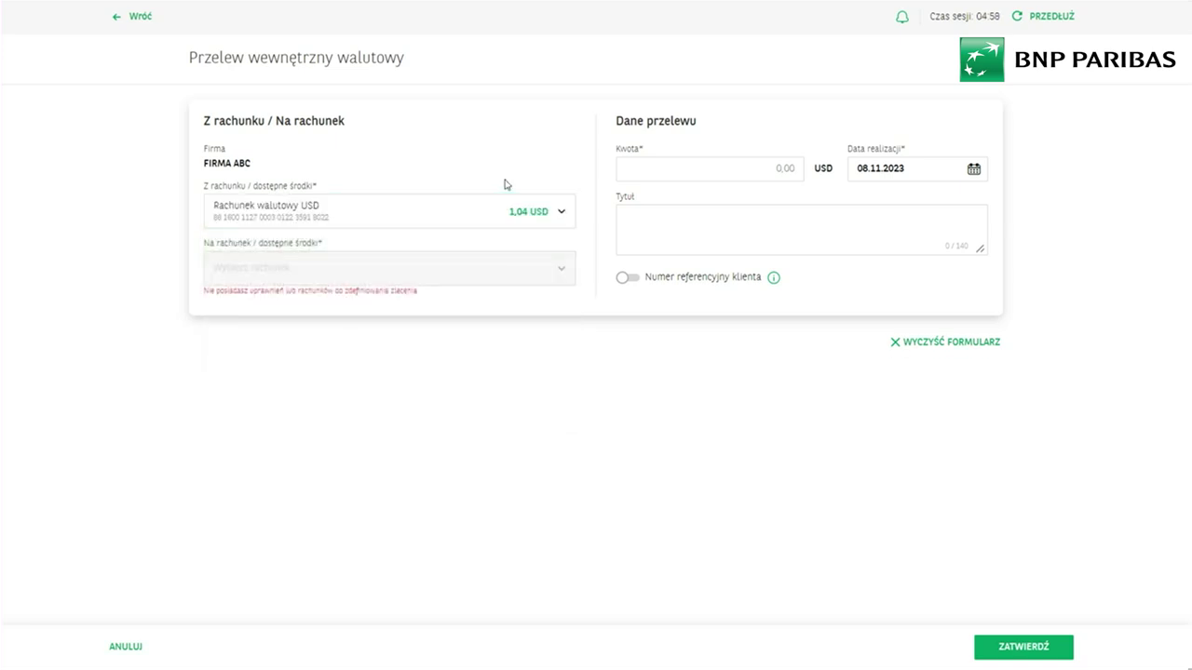
pyautogui.click(562, 218)
pyautogui.click(562, 218)
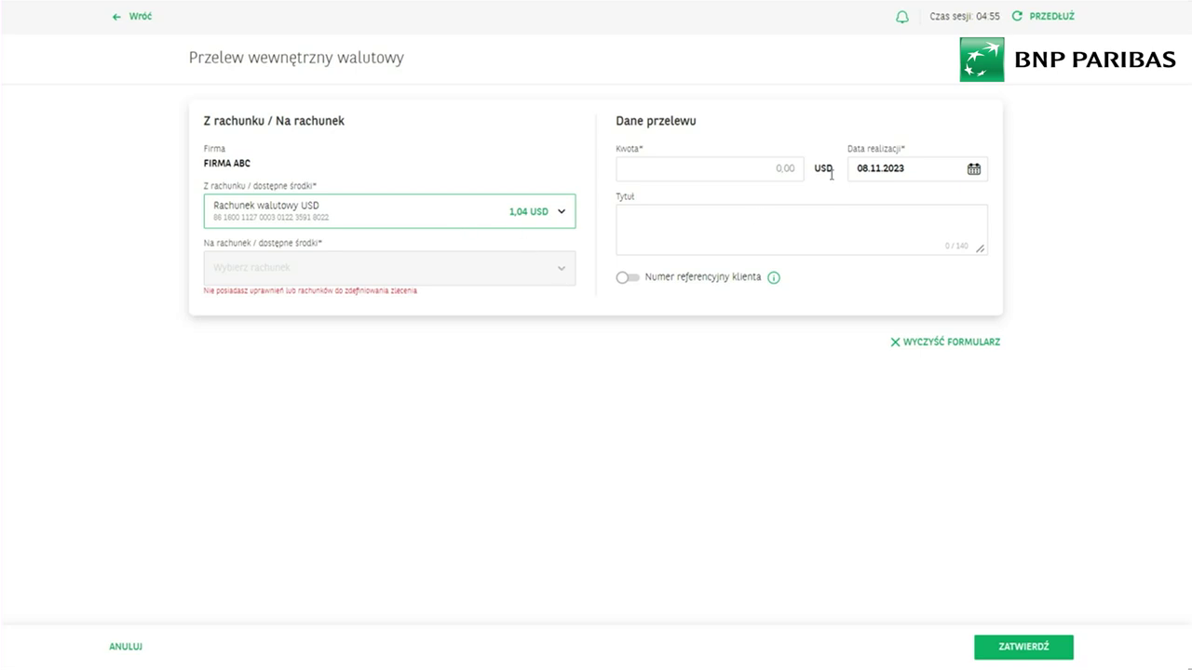
pyautogui.click(543, 213)
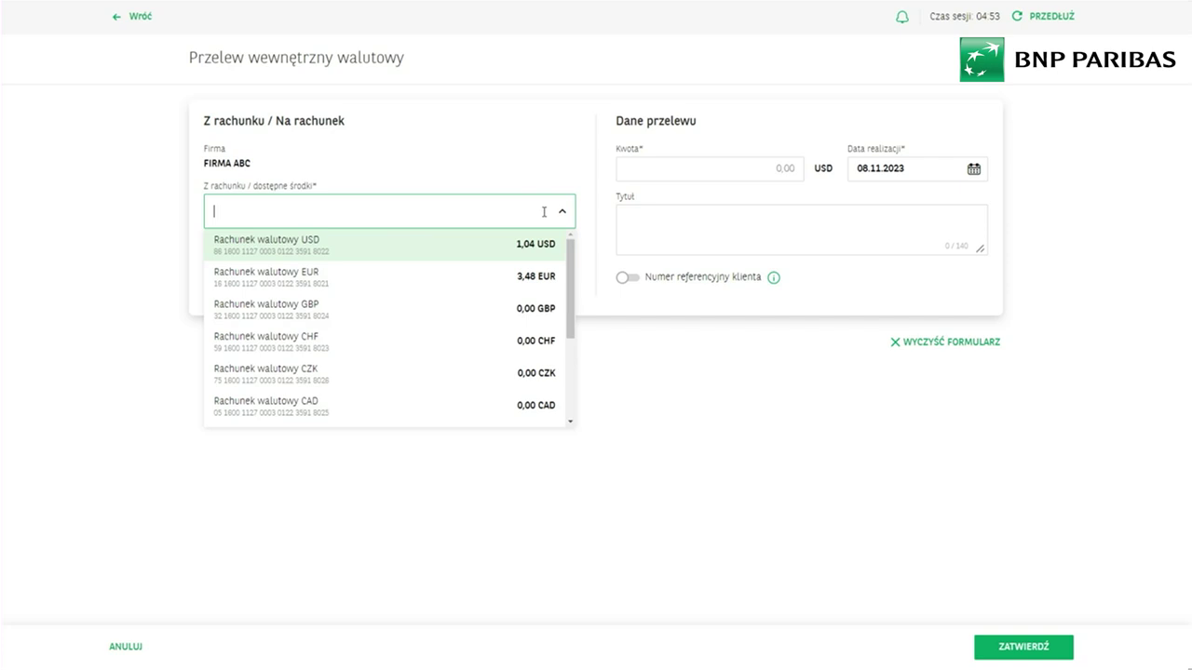
pyautogui.click(536, 276)
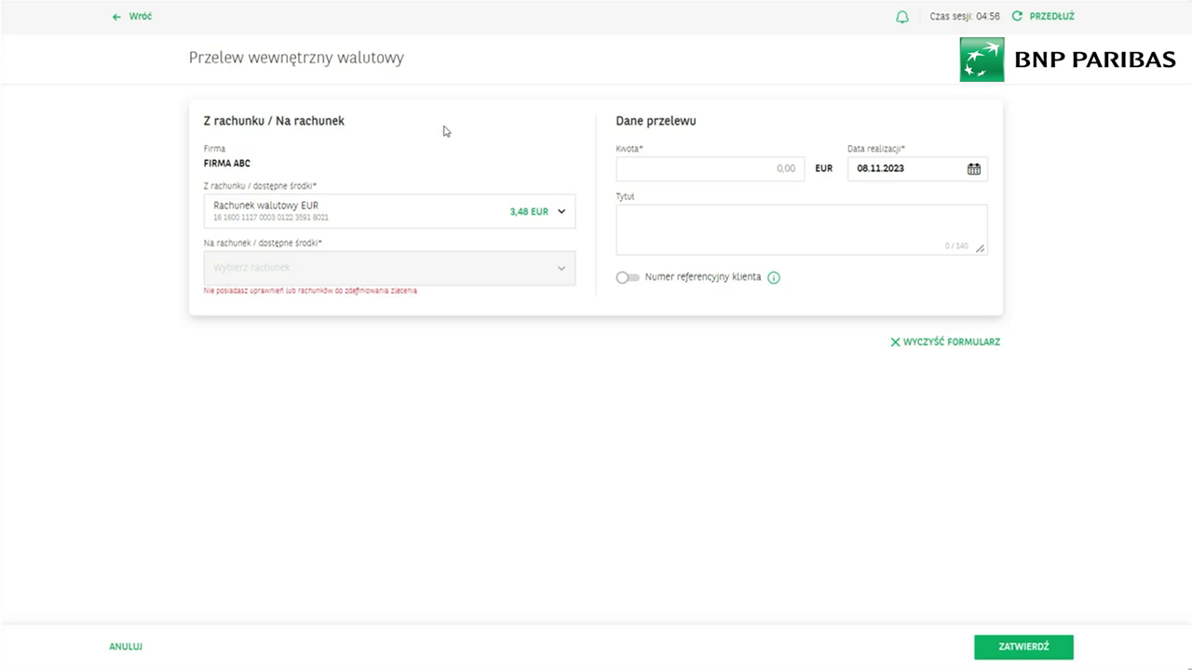
# - Leave the internal foreign-currency transfer, open the Przewalutowanie form and select Rachunek płacowy as the source account
pyautogui.click(123, 15)
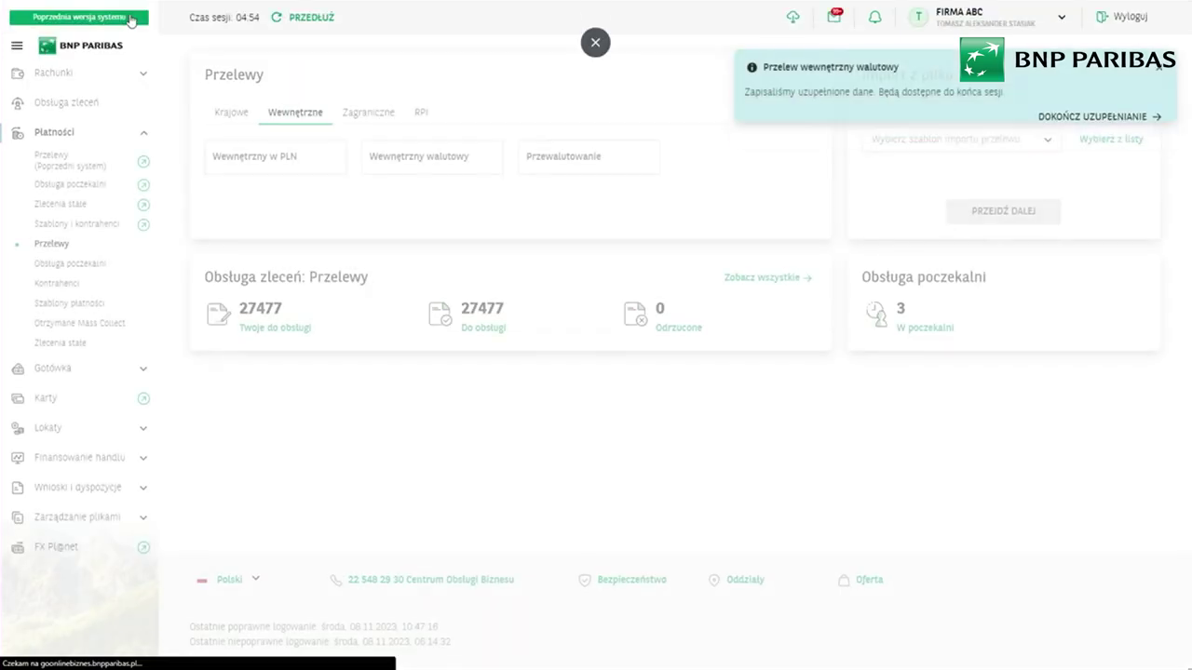
pyautogui.click(568, 171)
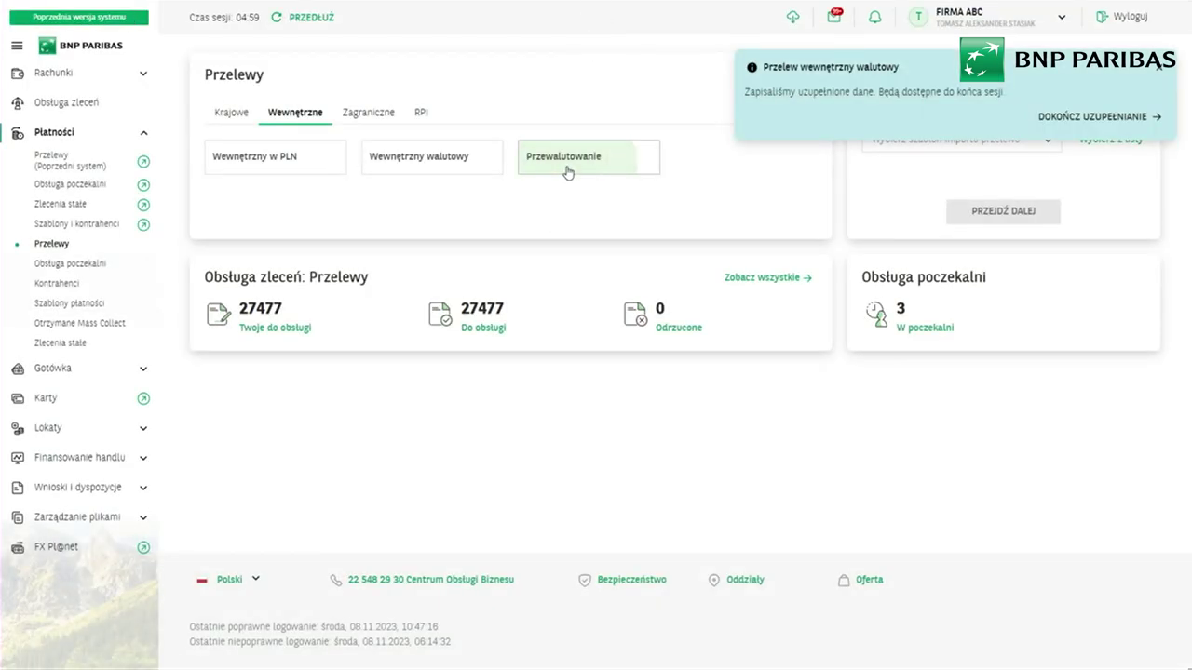
pyautogui.click(562, 216)
pyautogui.click(545, 243)
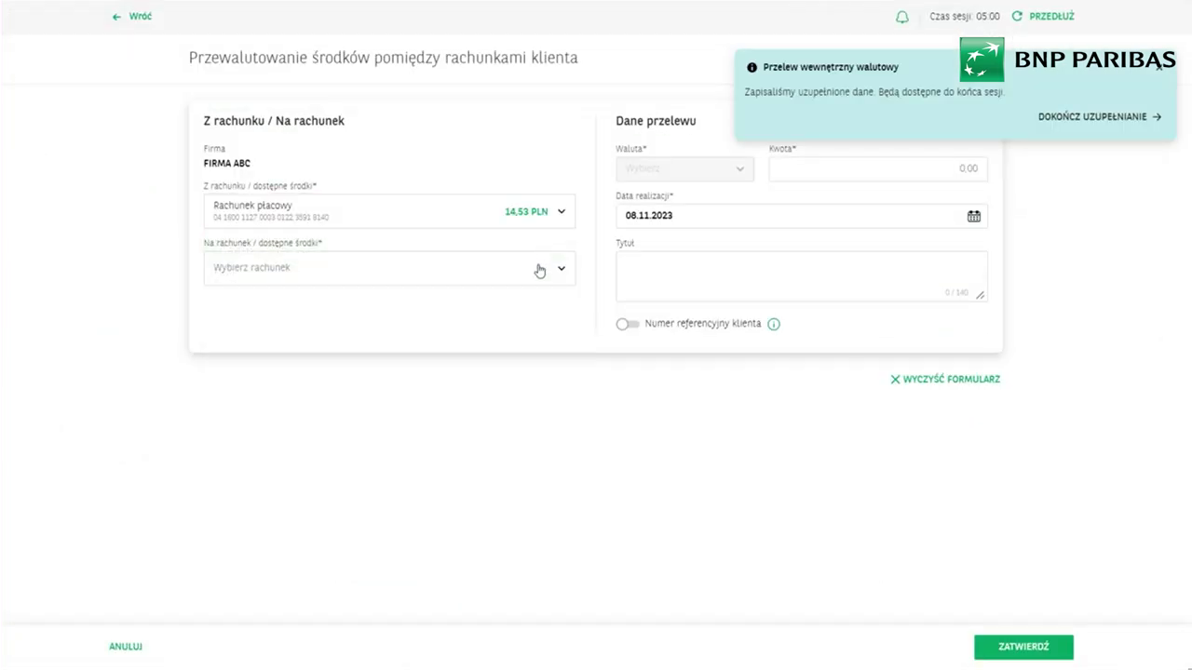
# - Select Rachunek walutowy GBP as the conversion's destination account and set the transfer currency to PLN
pyautogui.click(539, 269)
pyautogui.click(520, 363)
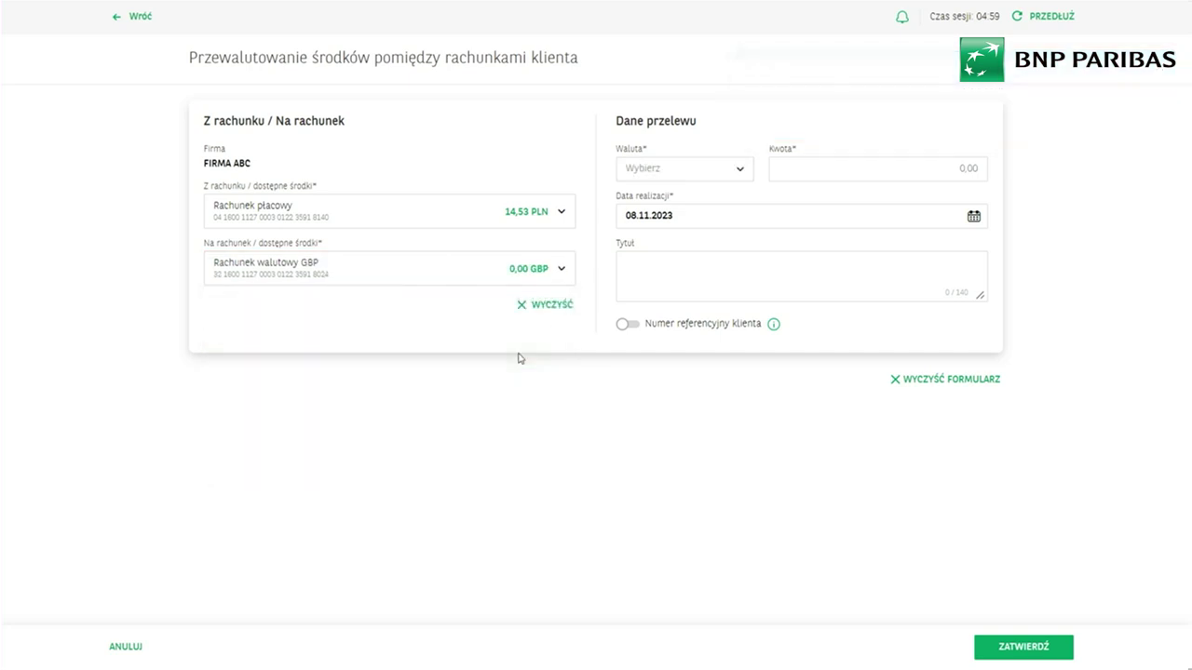
pyautogui.click(698, 172)
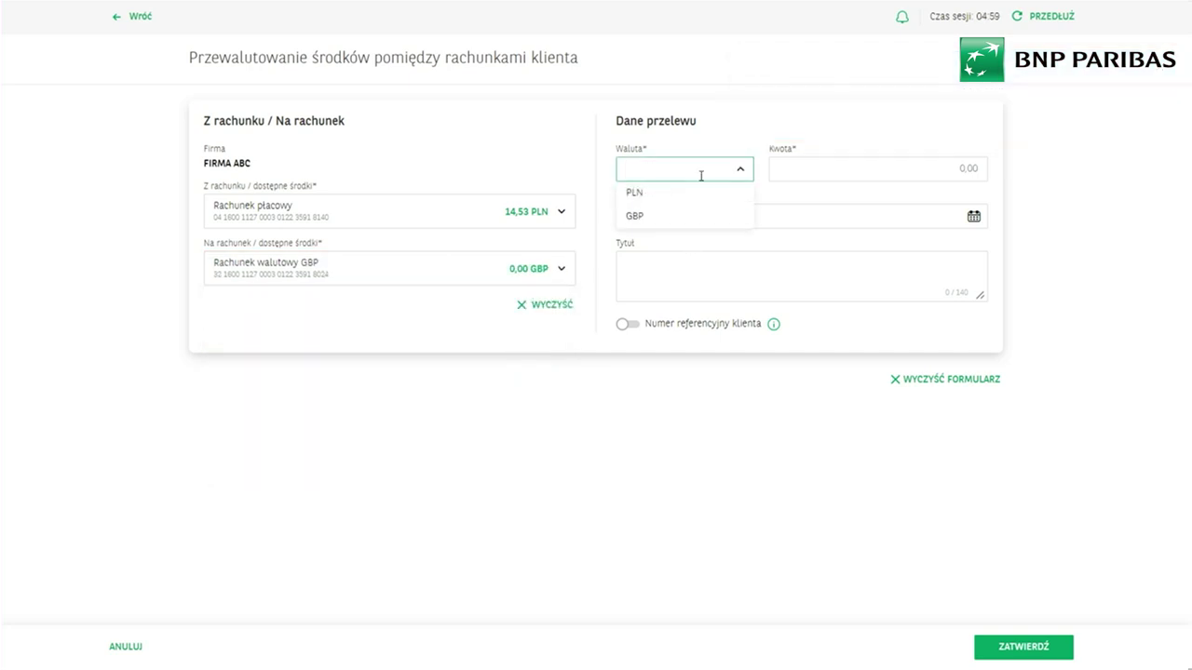
pyautogui.click(692, 195)
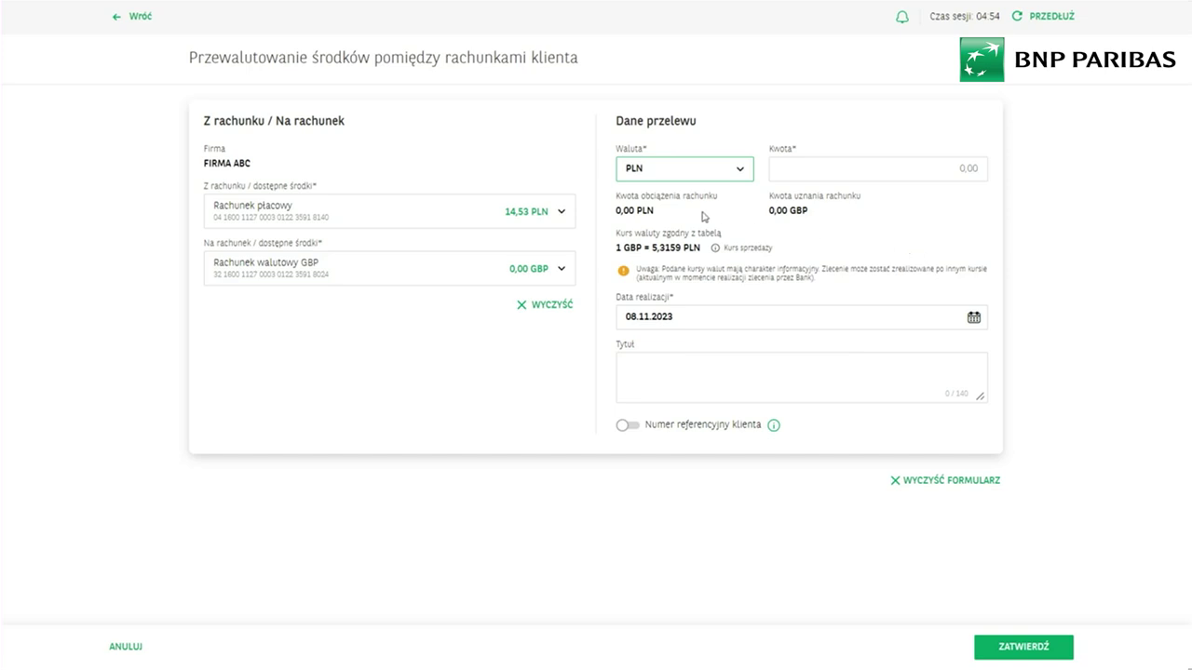
# - Leave the currency conversion, open the Przelew zagraniczny form from the foreign transfers and list the available source accounts
pyautogui.click(643, 233)
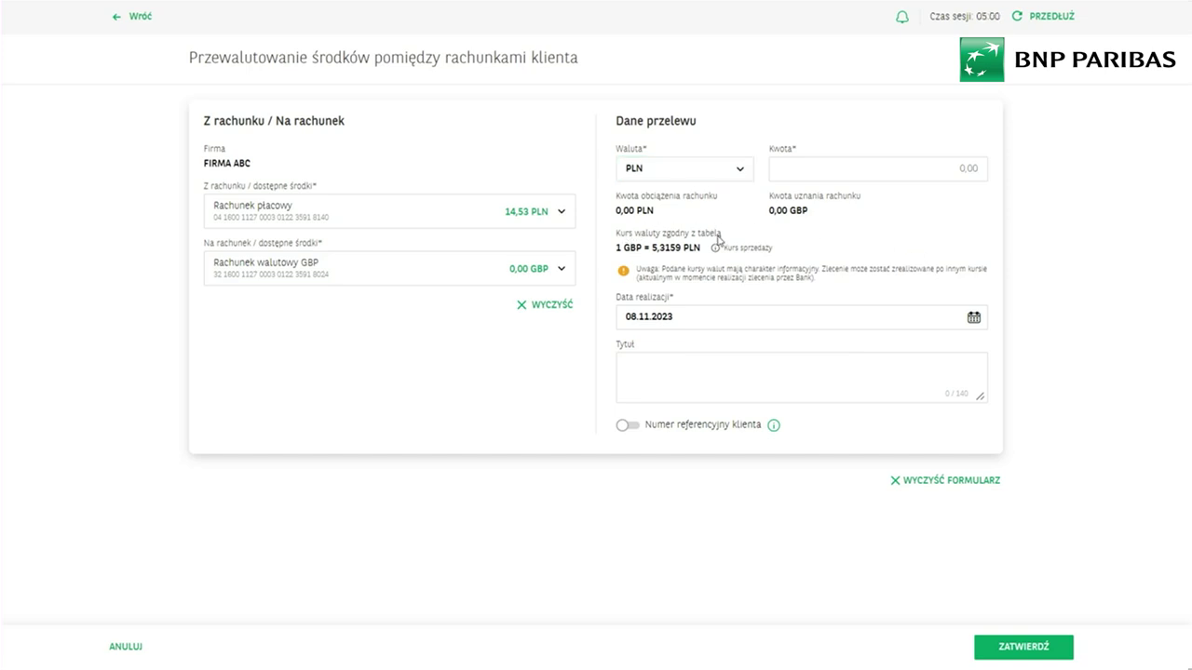
pyautogui.click(138, 20)
pyautogui.click(377, 114)
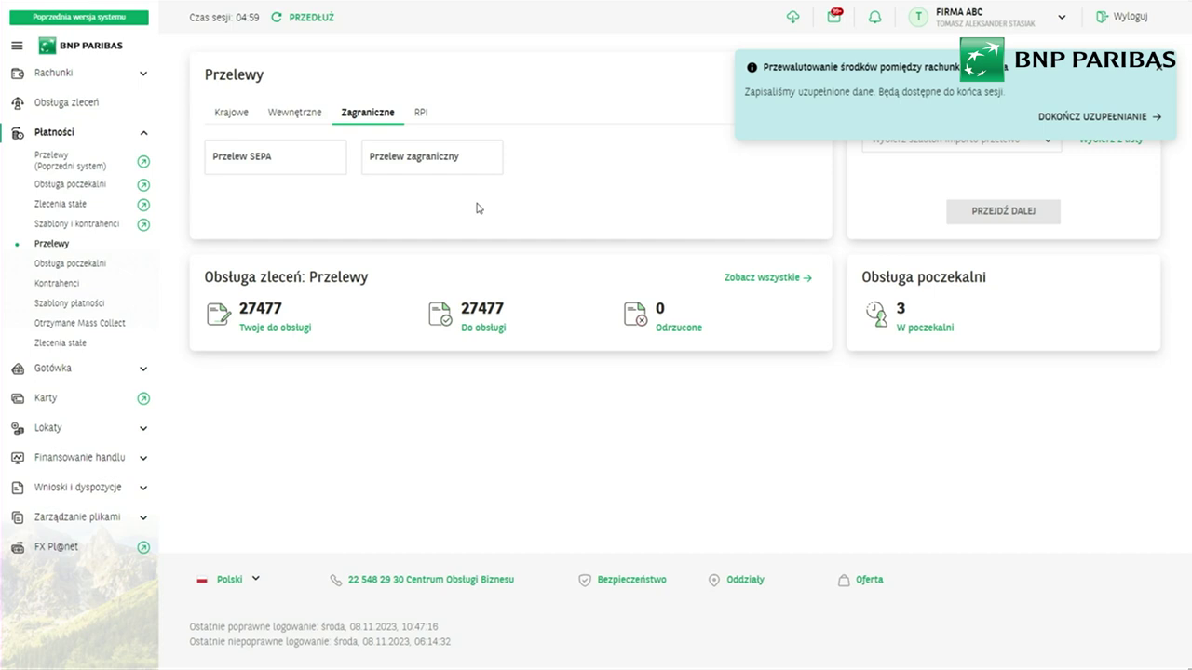
pyautogui.click(444, 171)
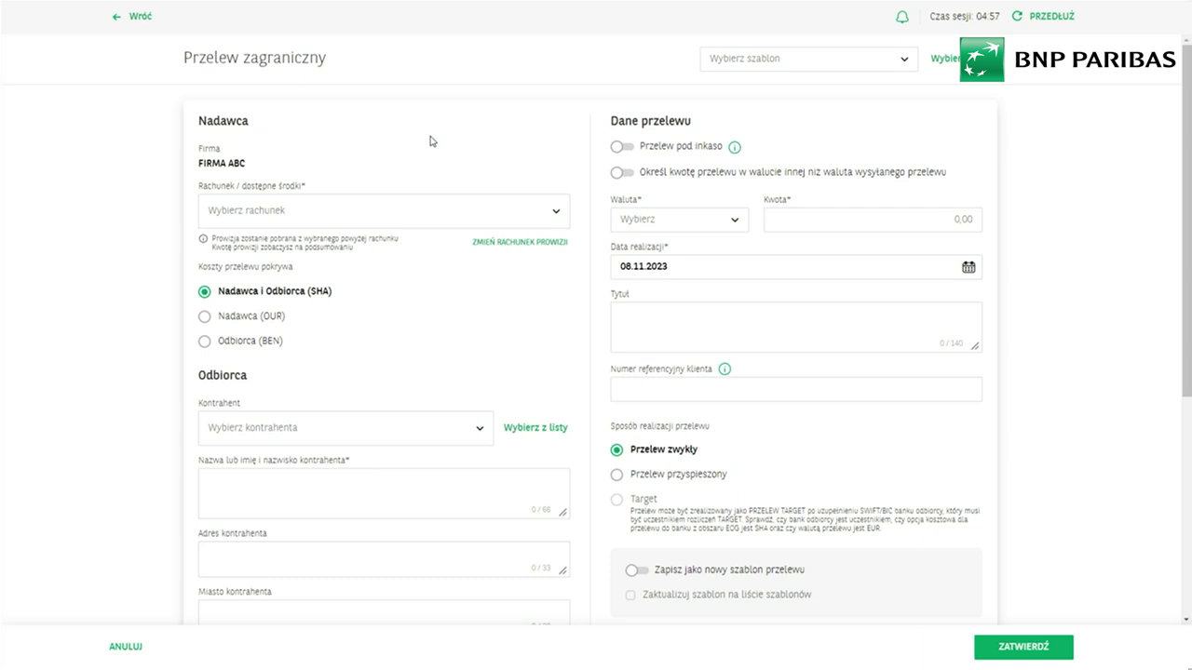
pyautogui.click(401, 202)
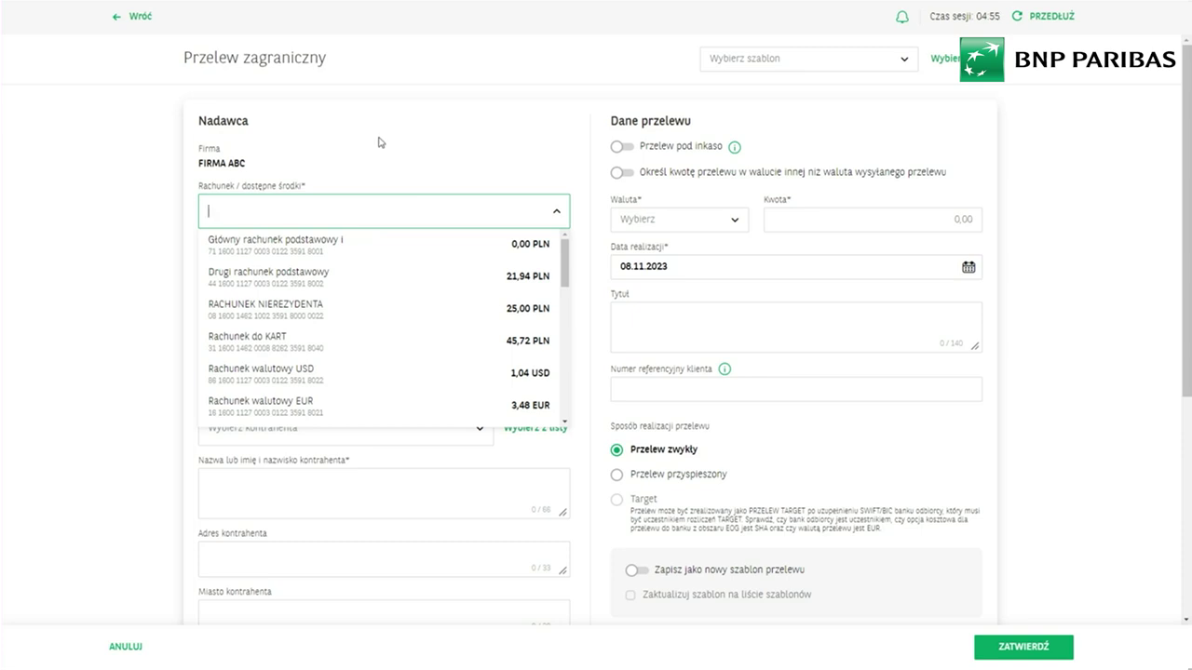
# - Leave the foreign transfer and open the Przelew SEPA form at its recipient options
pyautogui.click(149, 21)
pyautogui.click(270, 159)
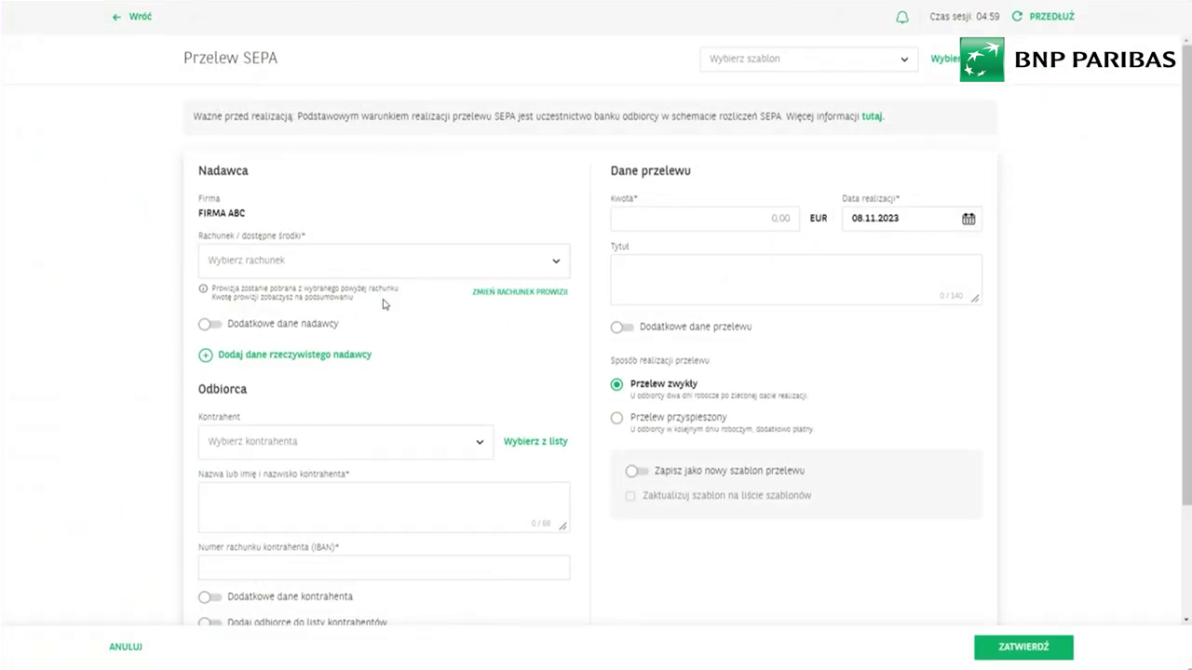
pyautogui.scroll(-3, 382, 298)
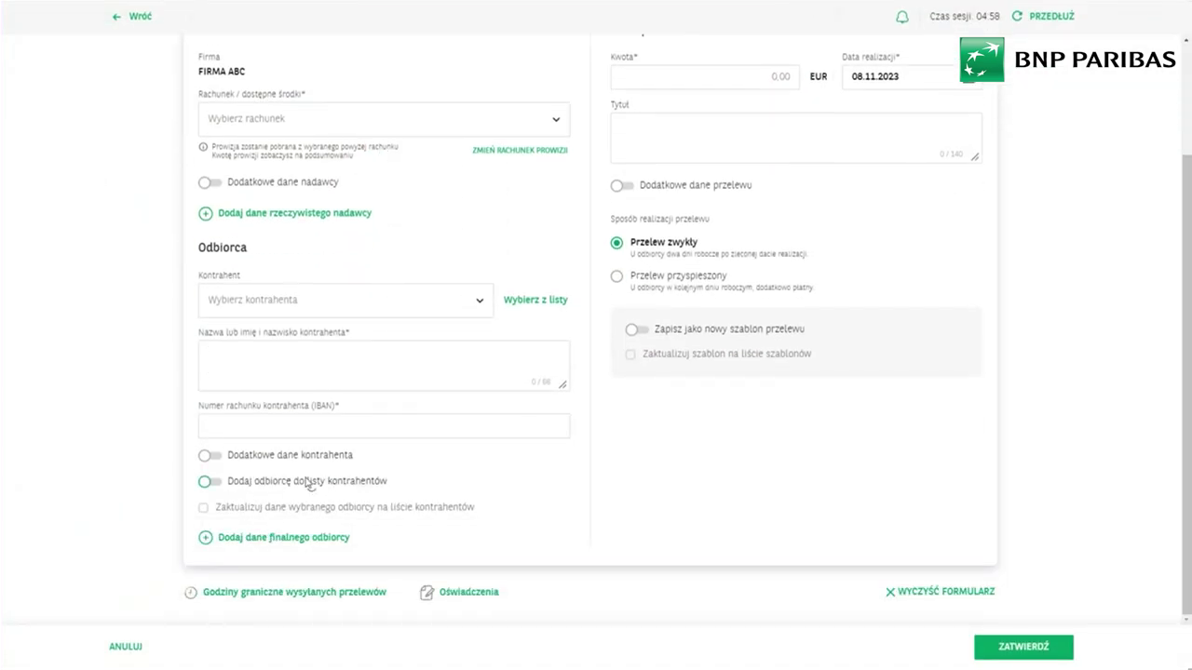
# - Enable Dodatkowe dane kontrahenta and Dodaj odbiorcę do listy kontrahentów for the SEPA transfer's recipient
pyautogui.click(206, 457)
pyautogui.scroll(-2, 346, 497)
pyautogui.click(218, 486)
pyautogui.scroll(-1, 358, 473)
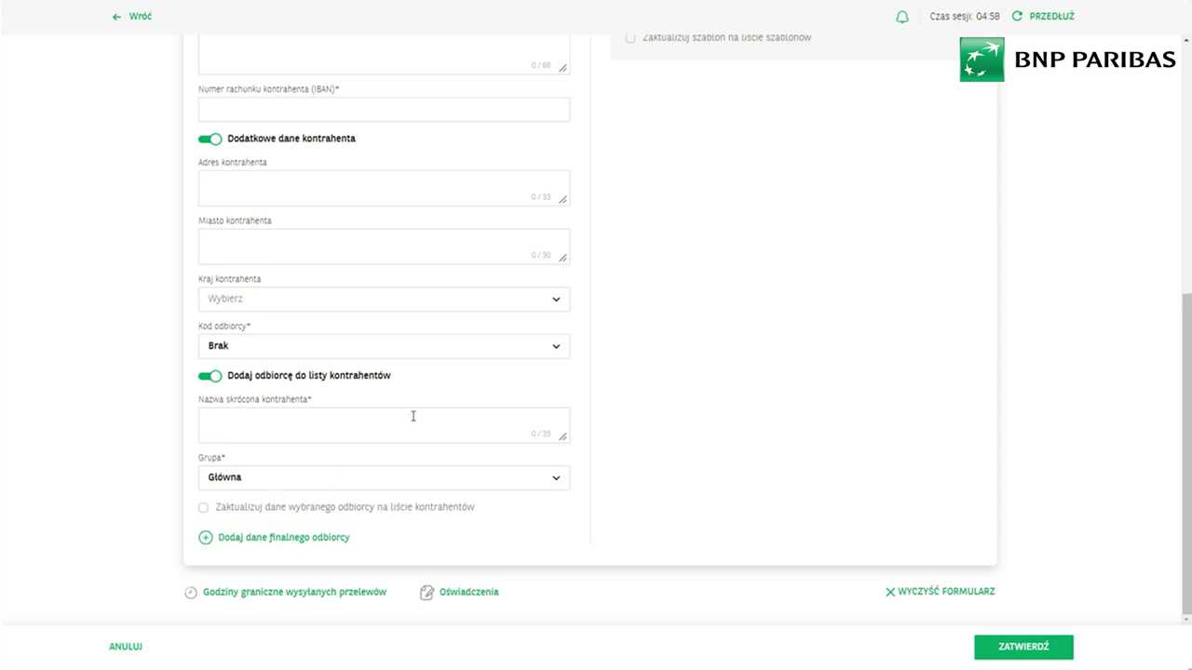
# - Disable both the additional contractor data and the adding of the SEPA recipient to the contractor list
pyautogui.click(212, 140)
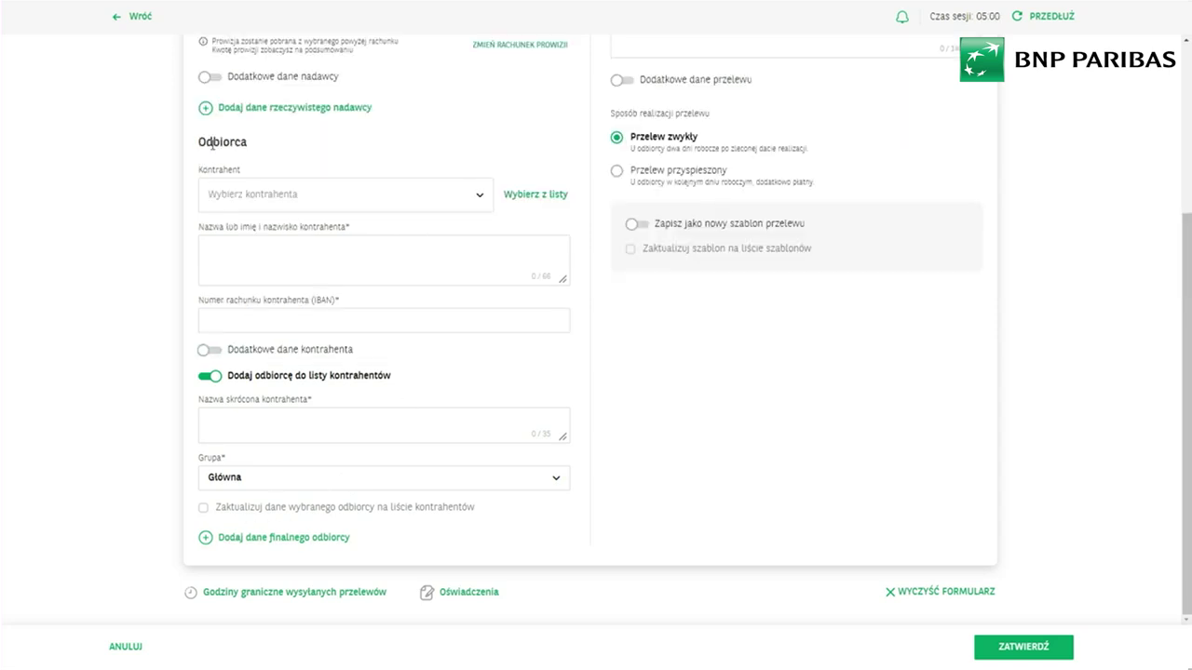
pyautogui.click(212, 376)
pyautogui.scroll(2, 732, 456)
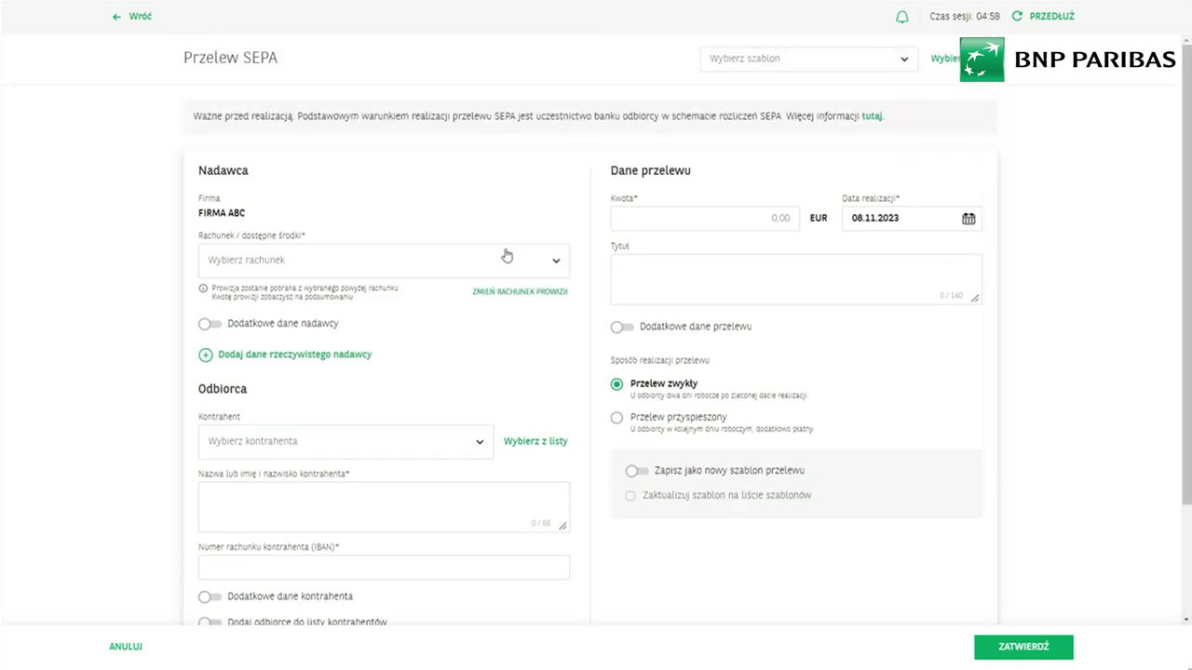
# - Leave the SEPA form and show the RPI transfer types
pyautogui.click(139, 17)
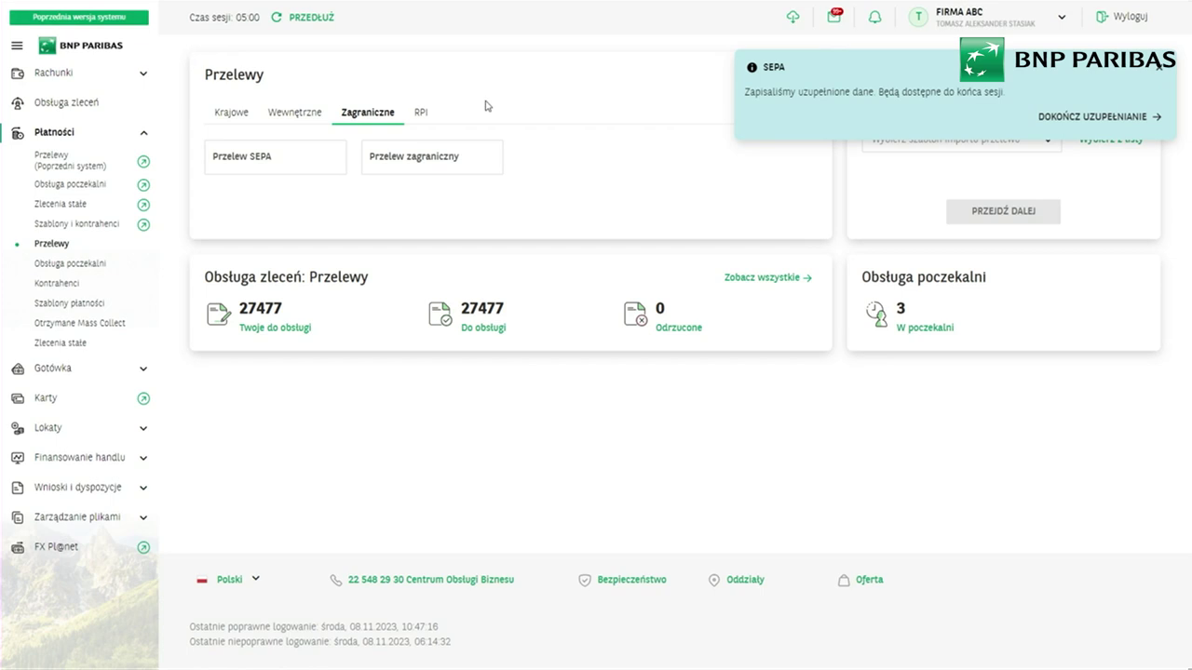
pyautogui.click(431, 111)
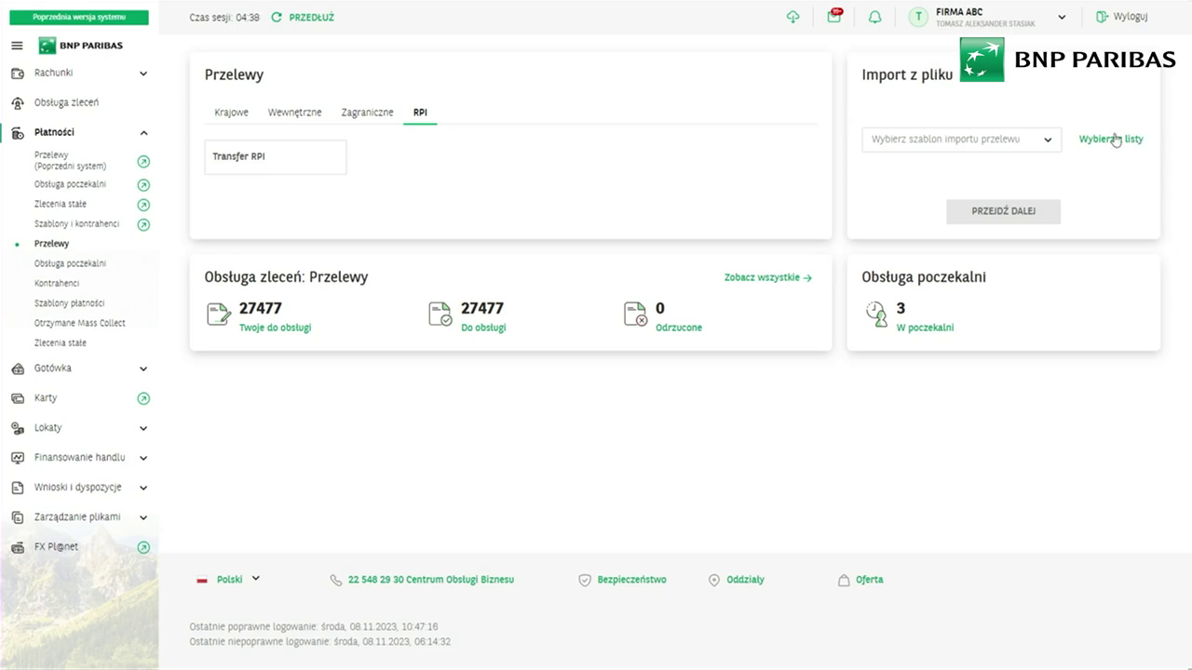
# - Browse the transfer import templates and select Multicash PLI import for the import from file
pyautogui.click(1025, 144)
pyautogui.scroll(-3, 1011, 186)
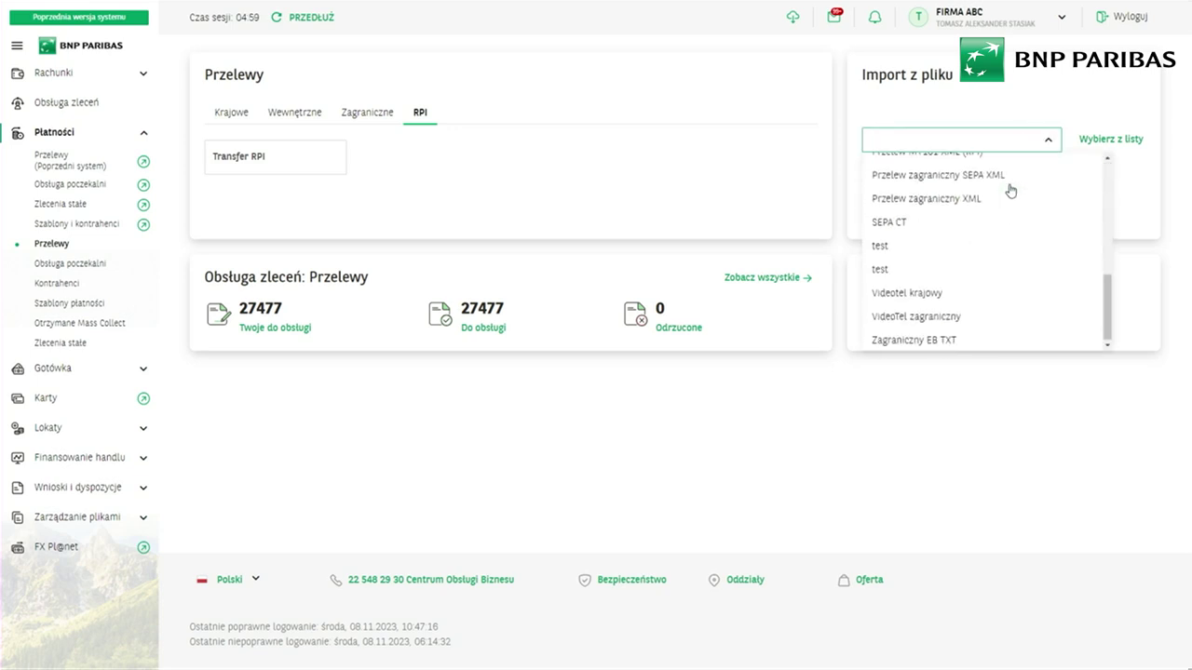
pyautogui.scroll(5, 1008, 317)
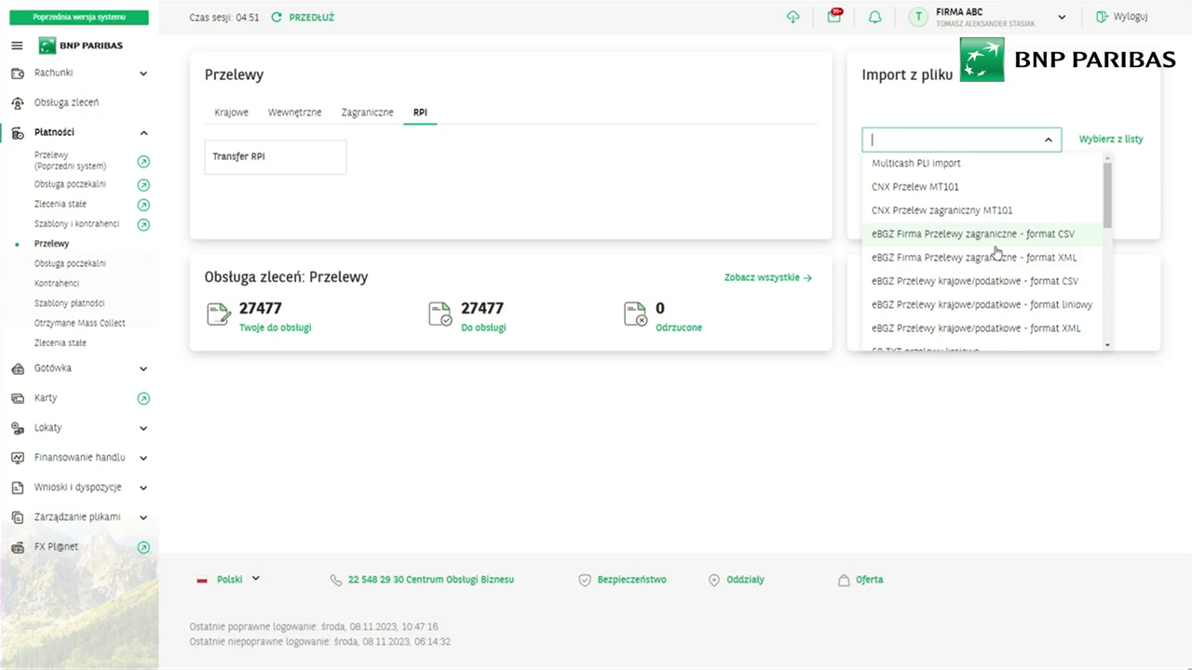
pyautogui.click(1006, 172)
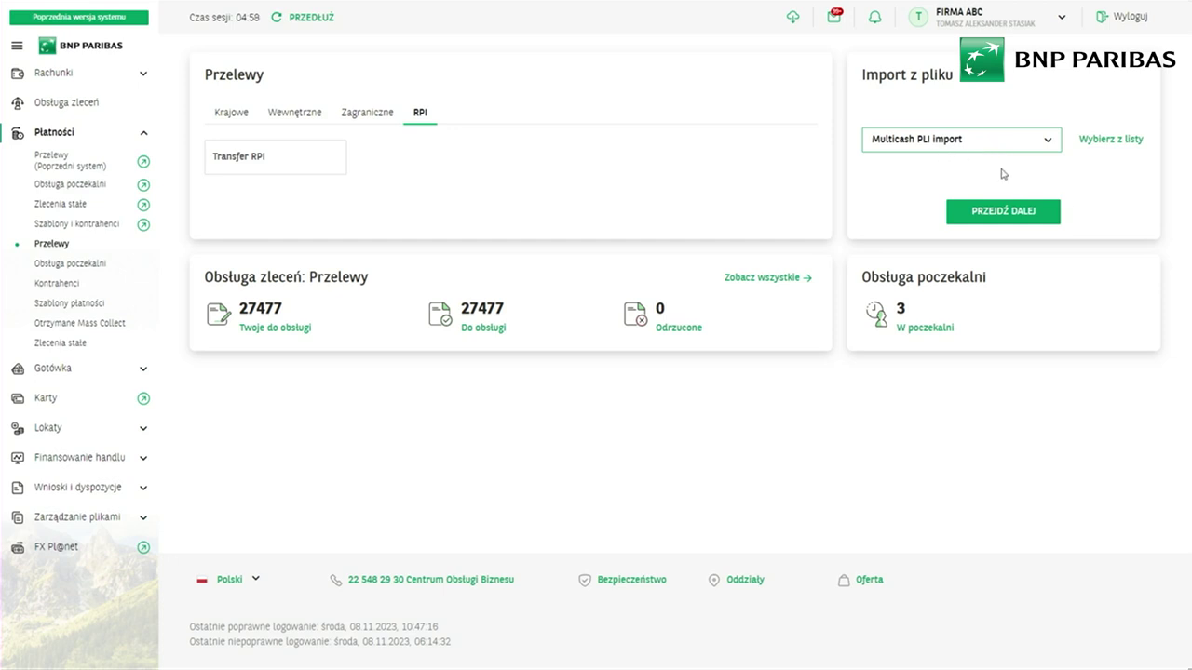
# - View the full list of import templates and return to the transfers overview
pyautogui.click(1108, 142)
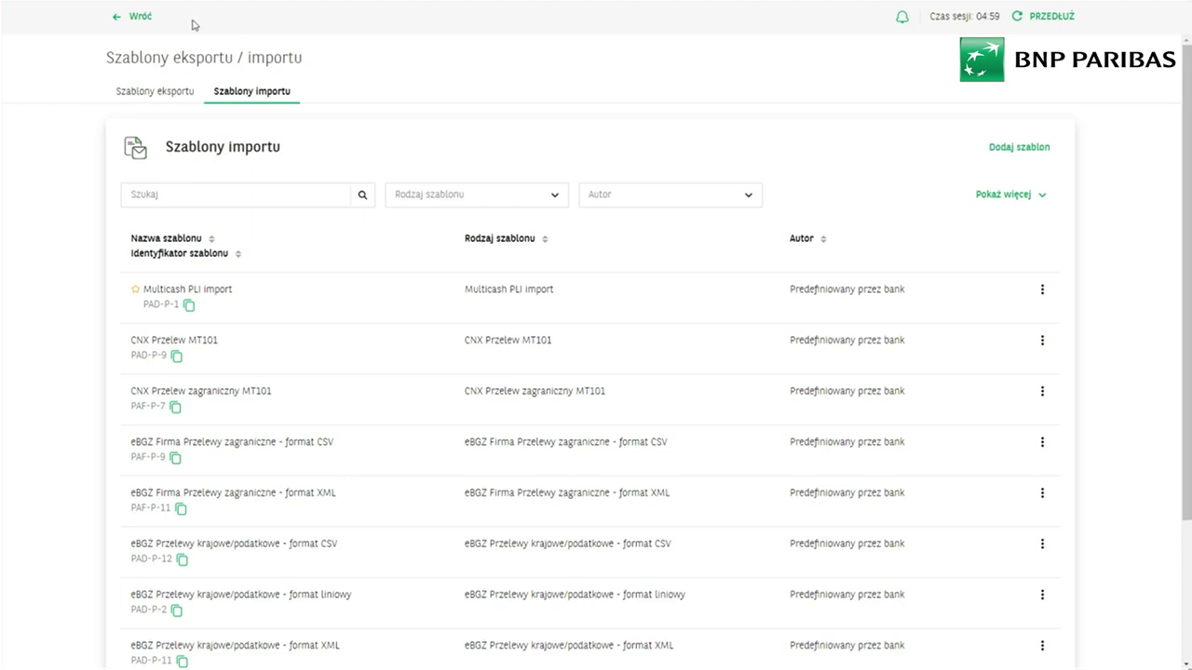
pyautogui.click(138, 16)
# - Proceed to the data import with the selected template and view the choices for the account funding the transfers
pyautogui.click(1002, 217)
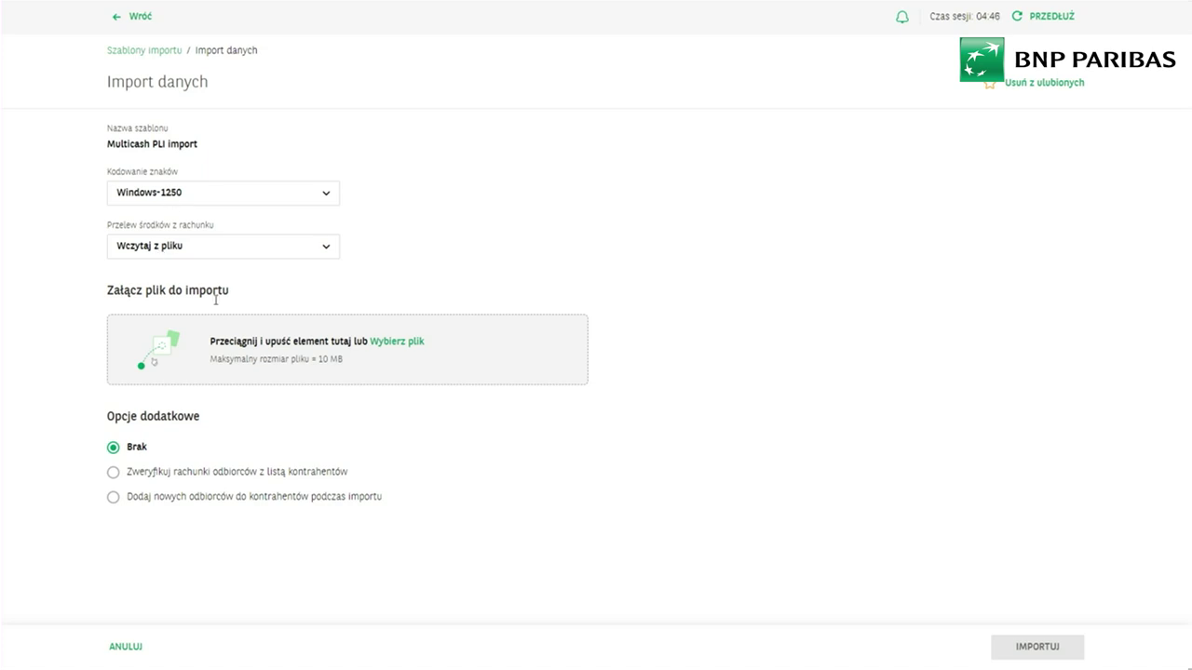
pyautogui.click(223, 257)
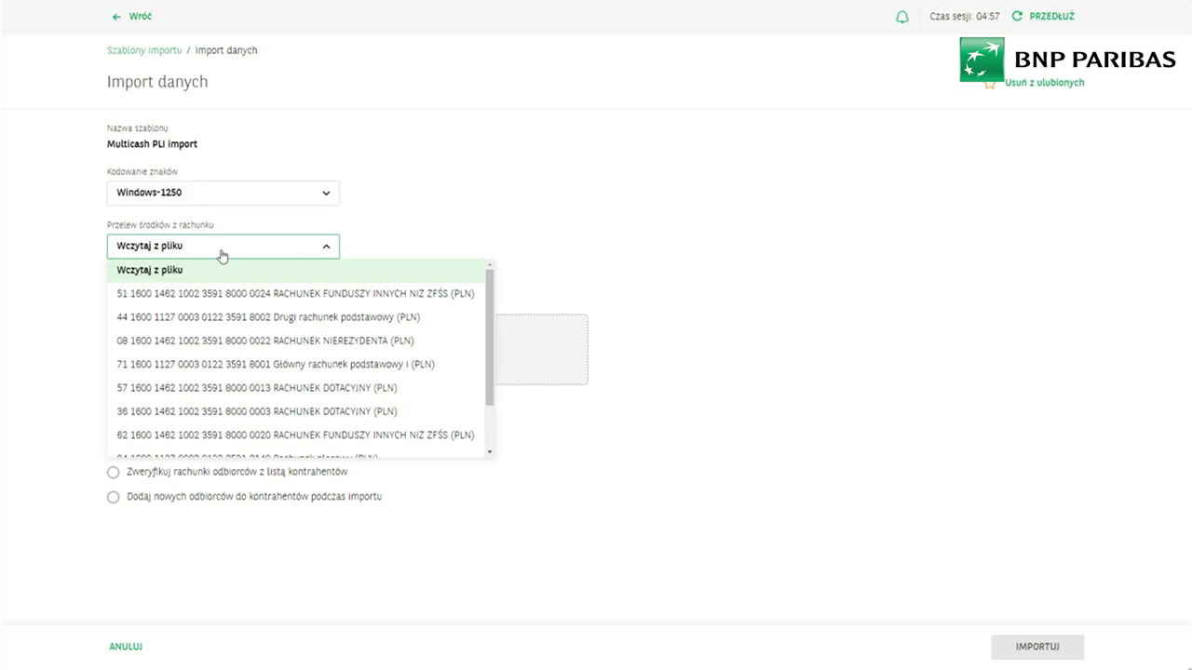
pyautogui.click(395, 241)
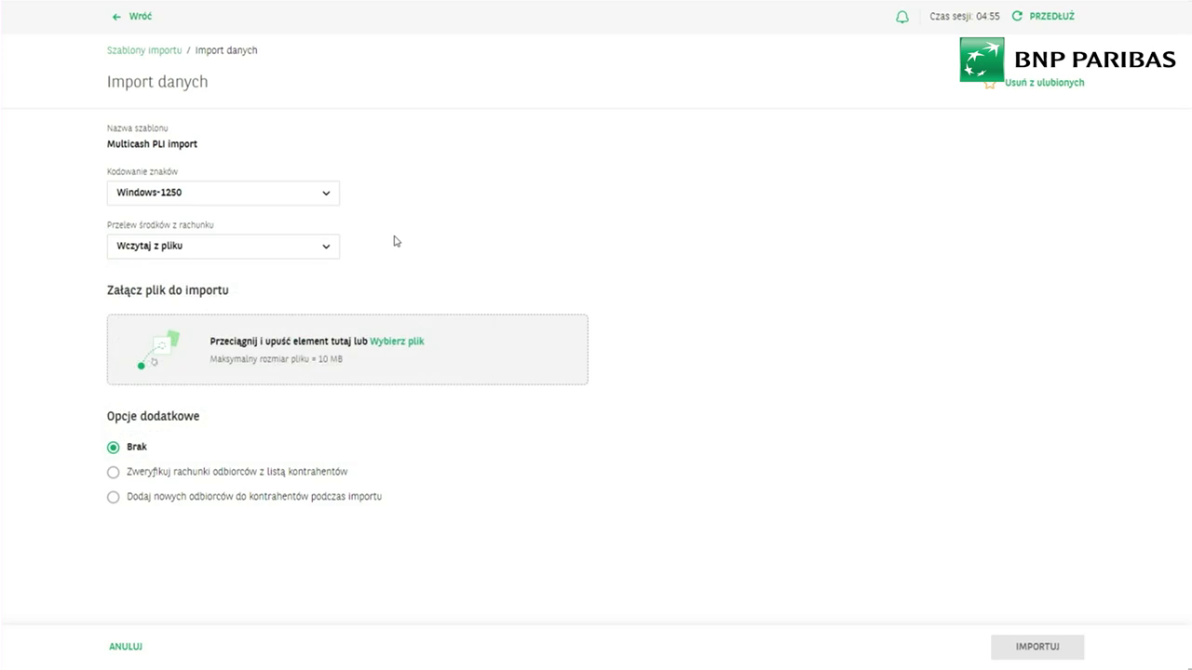
# - Try the additional import options and choose Dodaj nowych odbiorców do kontrahentów podczas importu
pyautogui.click(115, 476)
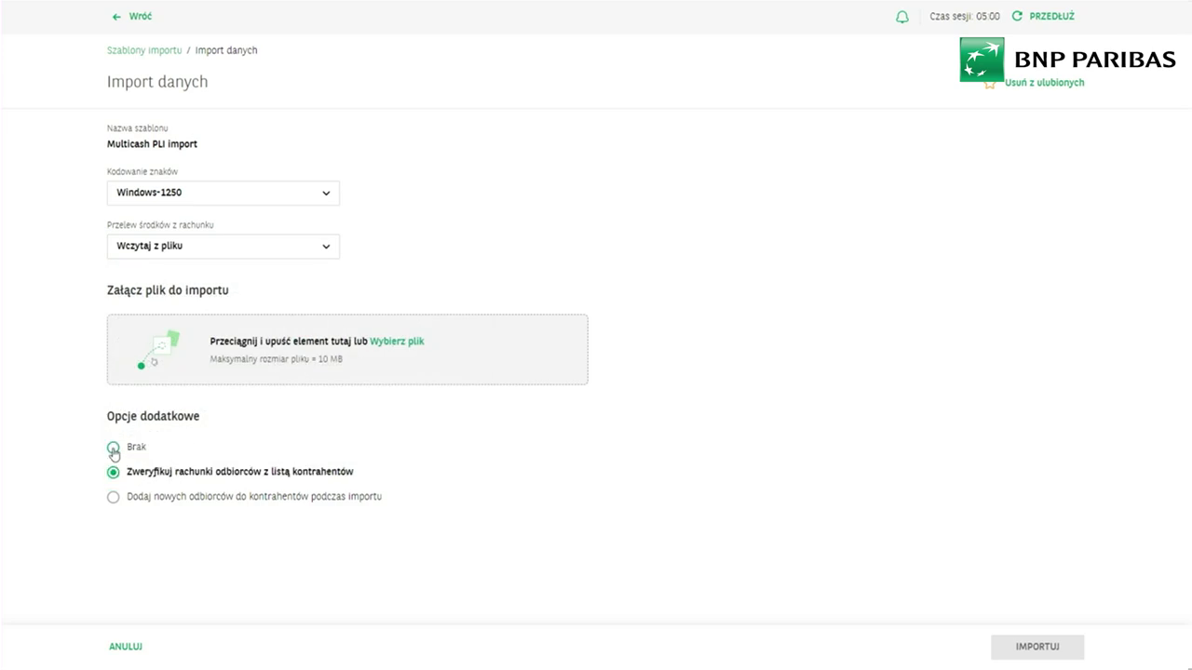
pyautogui.click(113, 450)
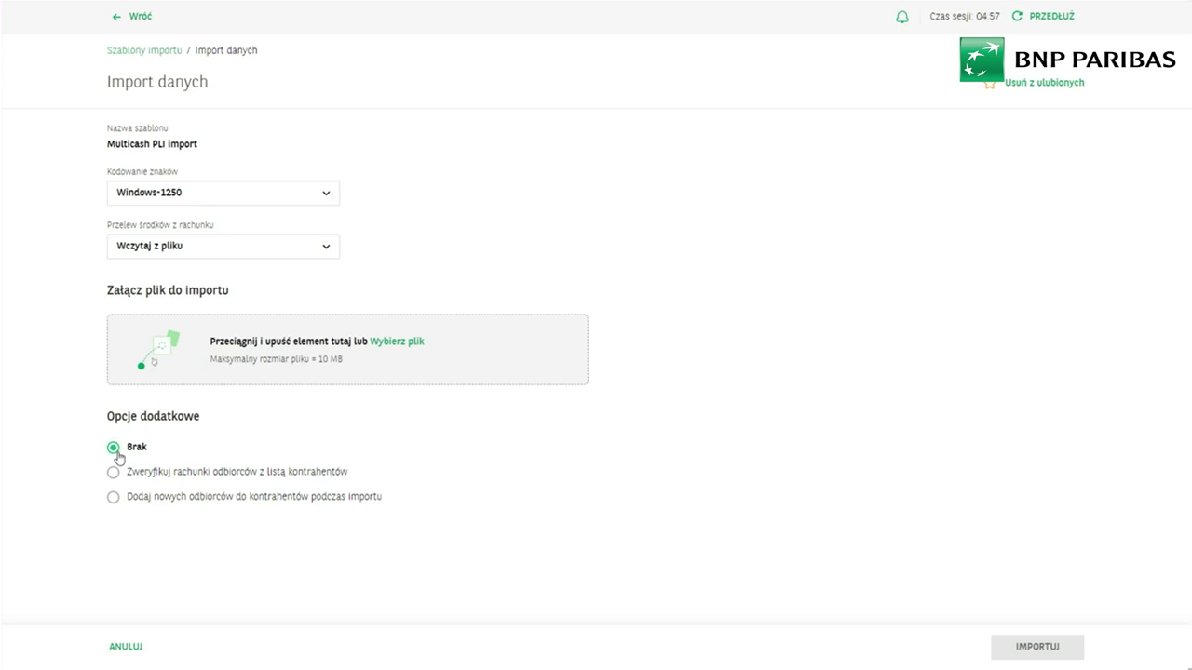
pyautogui.click(113, 474)
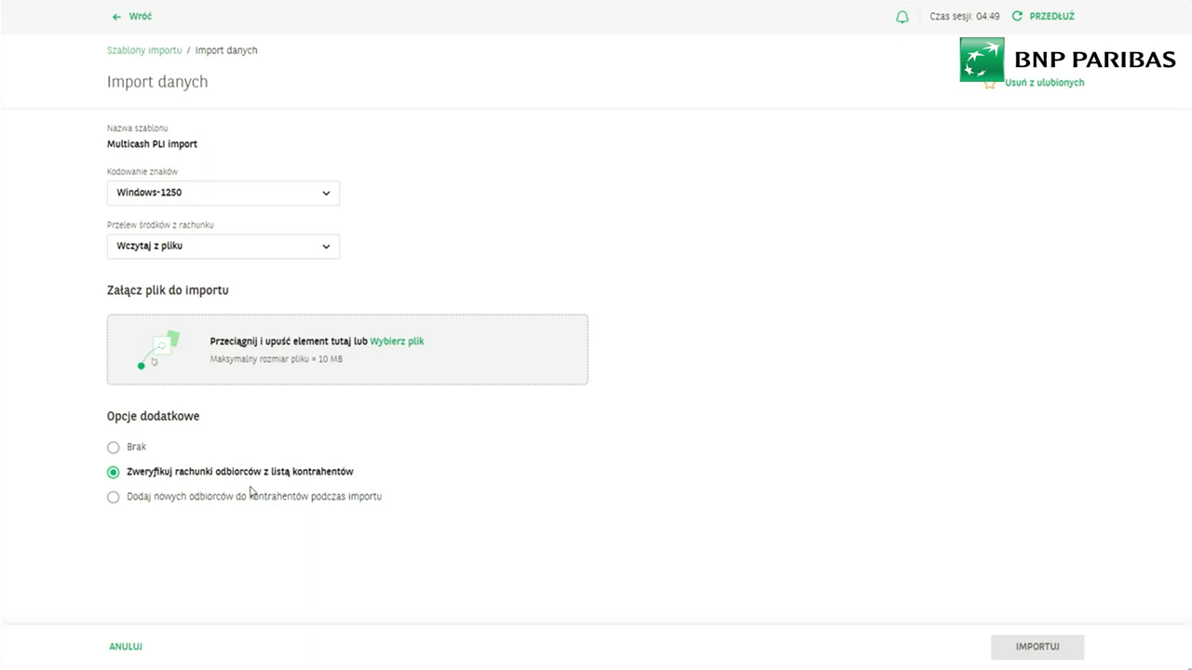
pyautogui.click(309, 500)
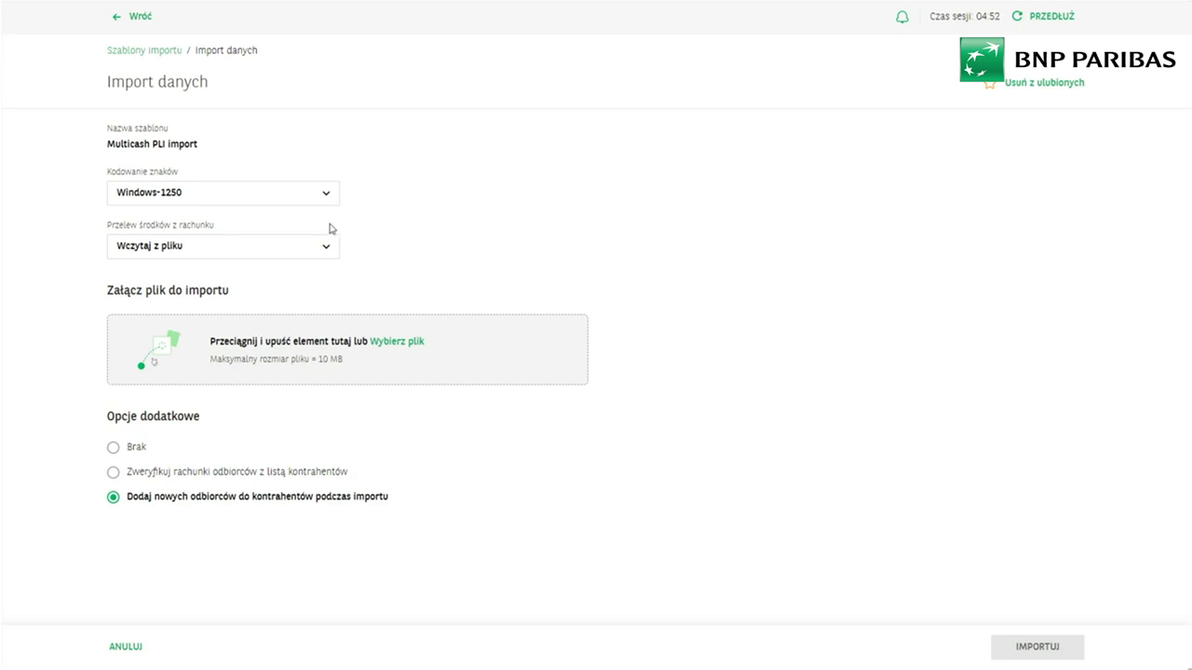
# - Leave the import form, open the waiting room and move the transfer testy 4 to the start of the execution order
pyautogui.click(143, 24)
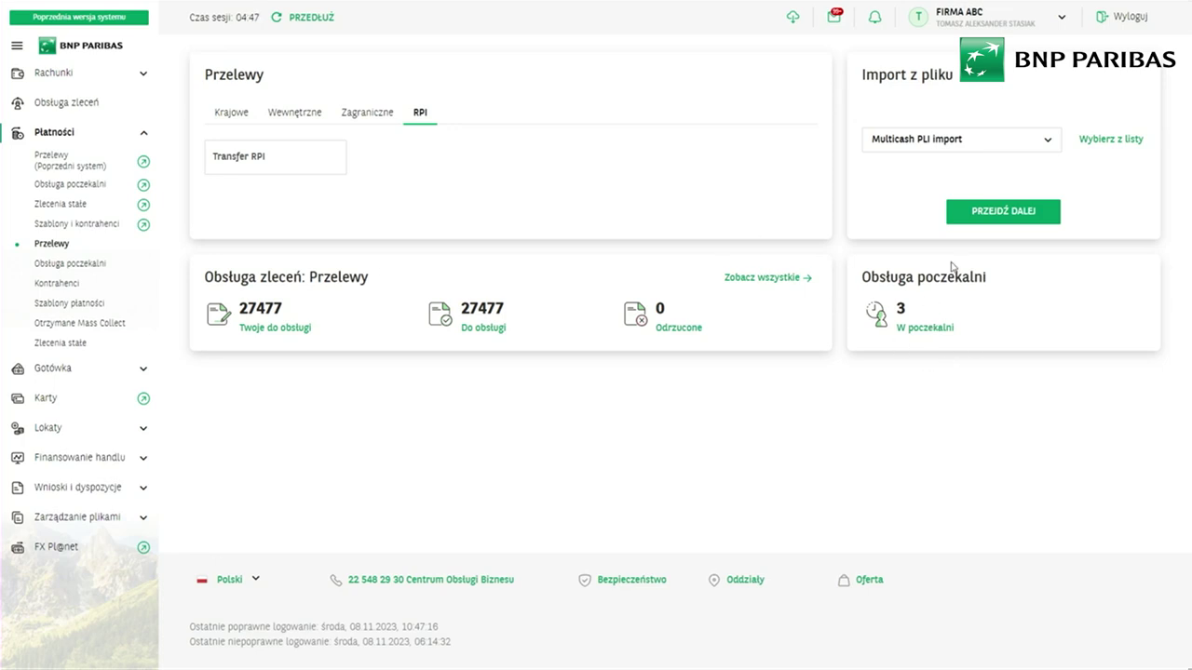
pyautogui.click(935, 337)
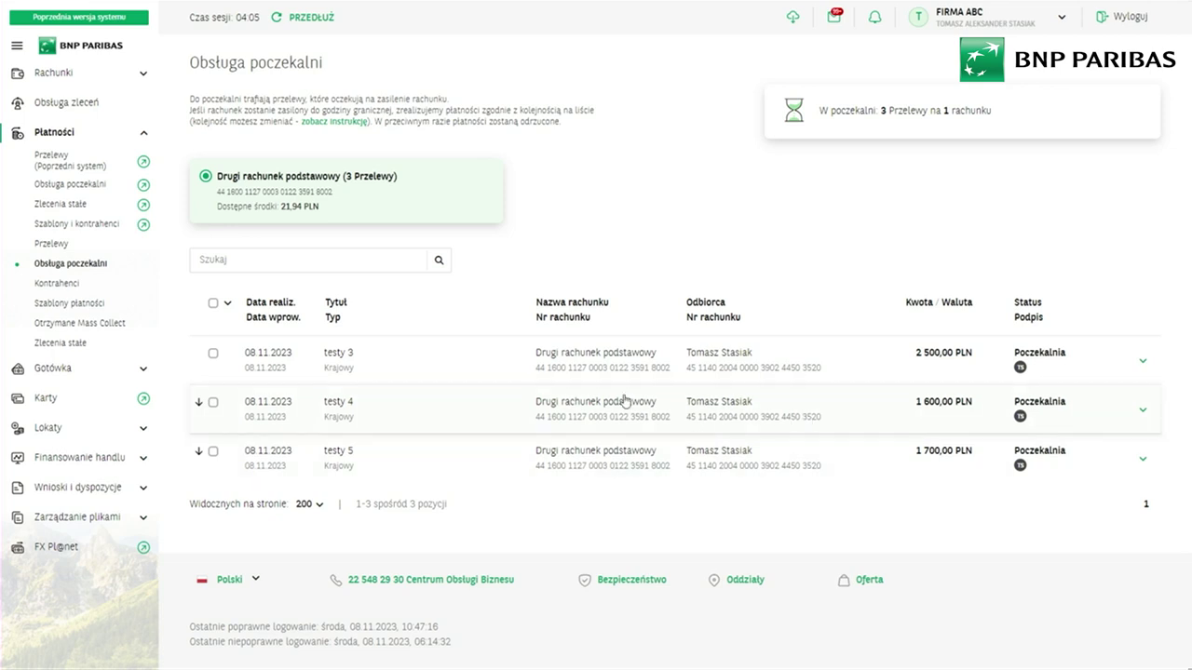
pyautogui.click(213, 404)
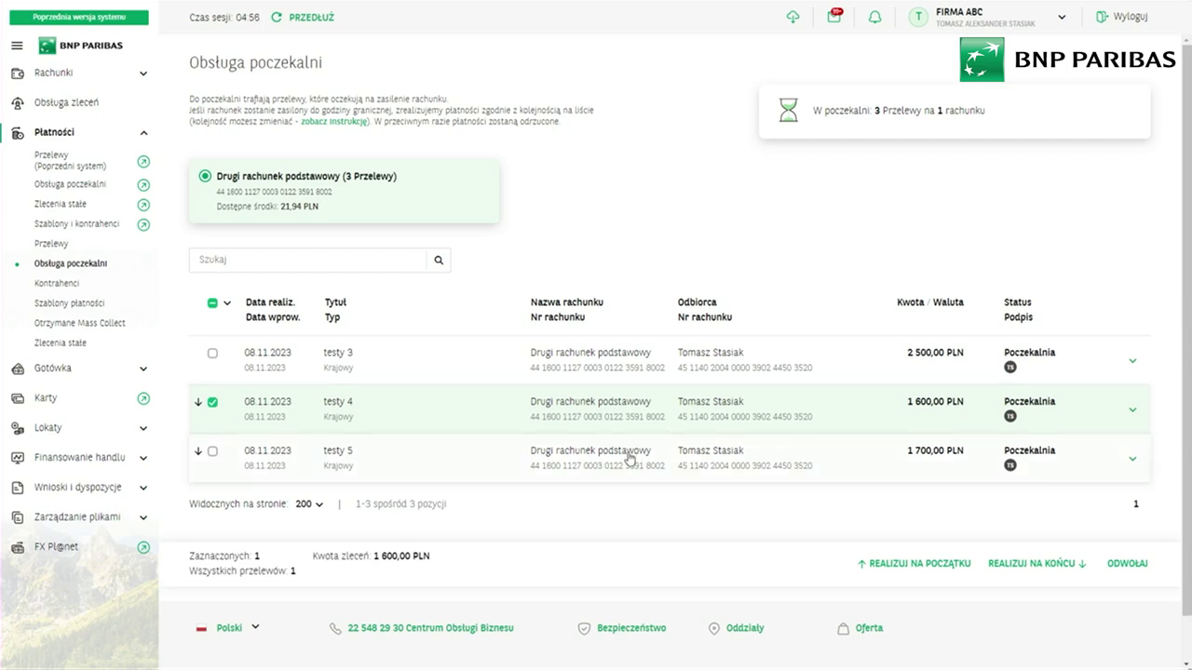
pyautogui.click(928, 568)
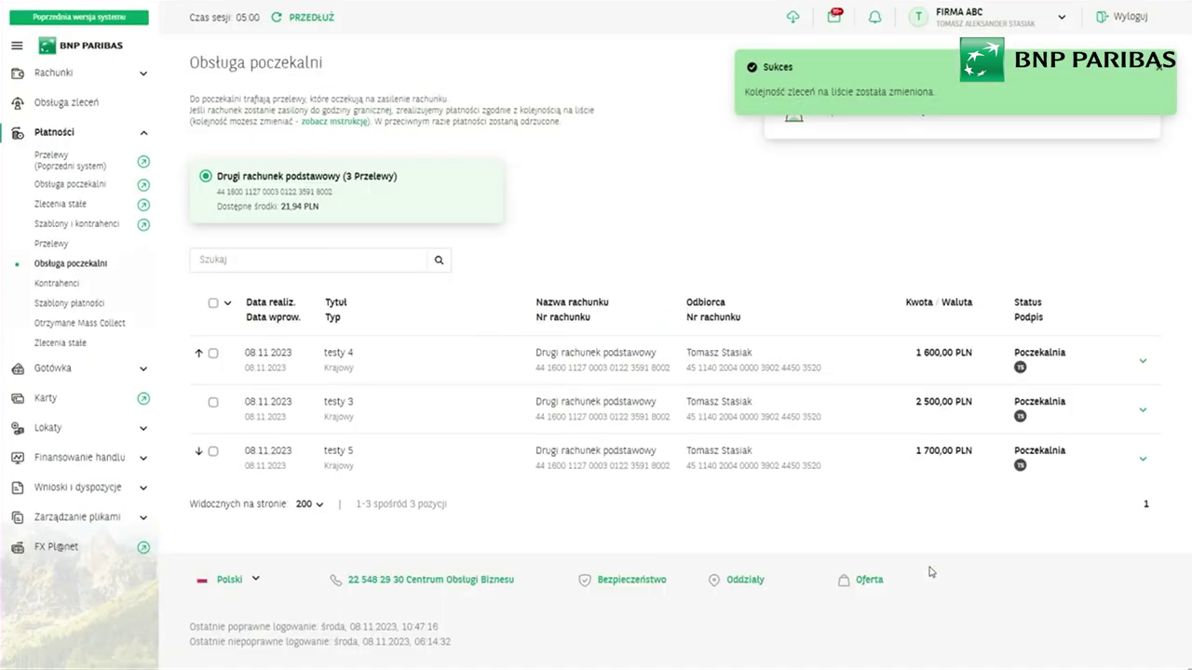
pyautogui.moveTo(199, 359)
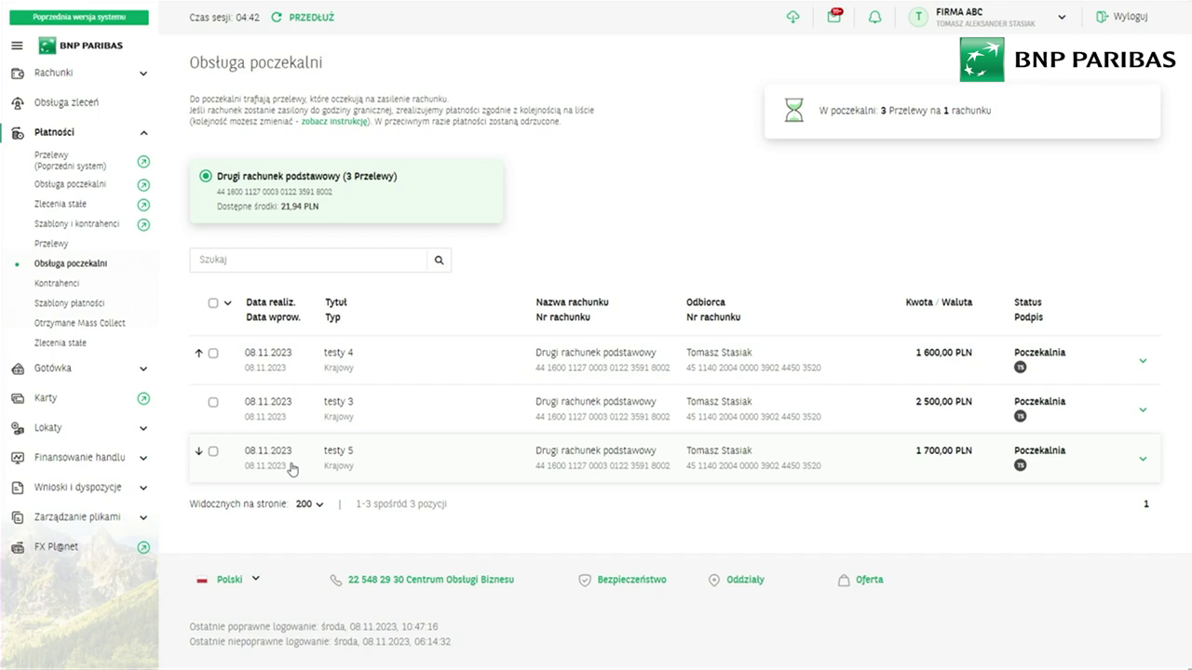
pyautogui.moveTo(197, 453)
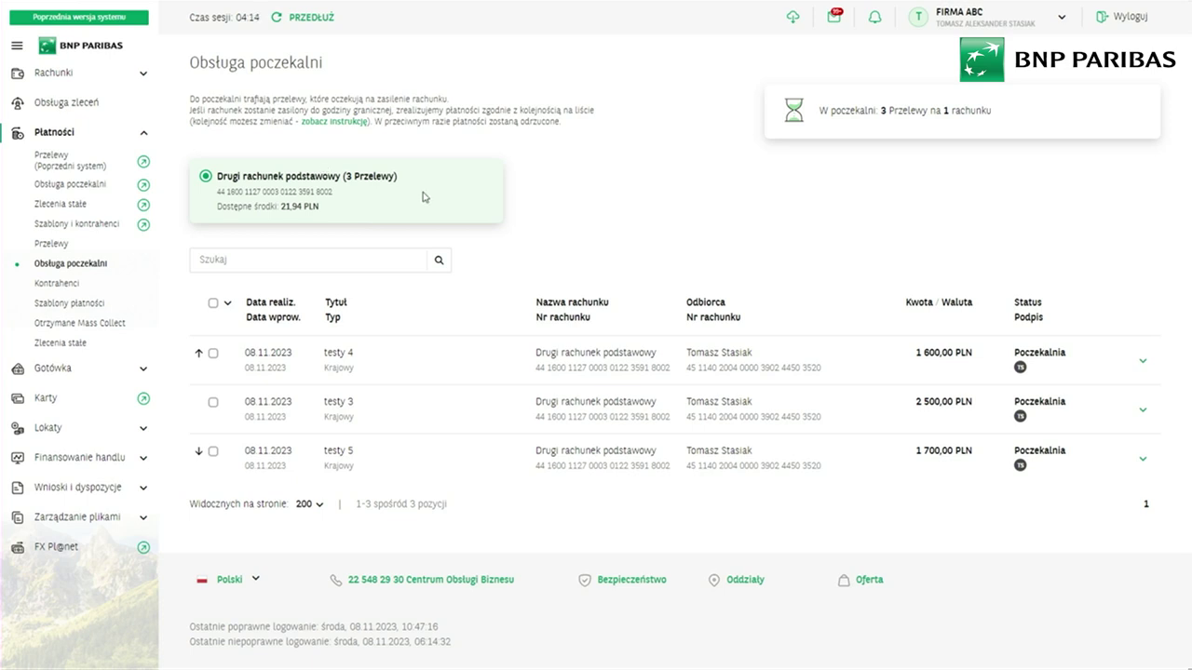
# - Open Kontrahenci and look through the list of contractors
pyautogui.click(64, 289)
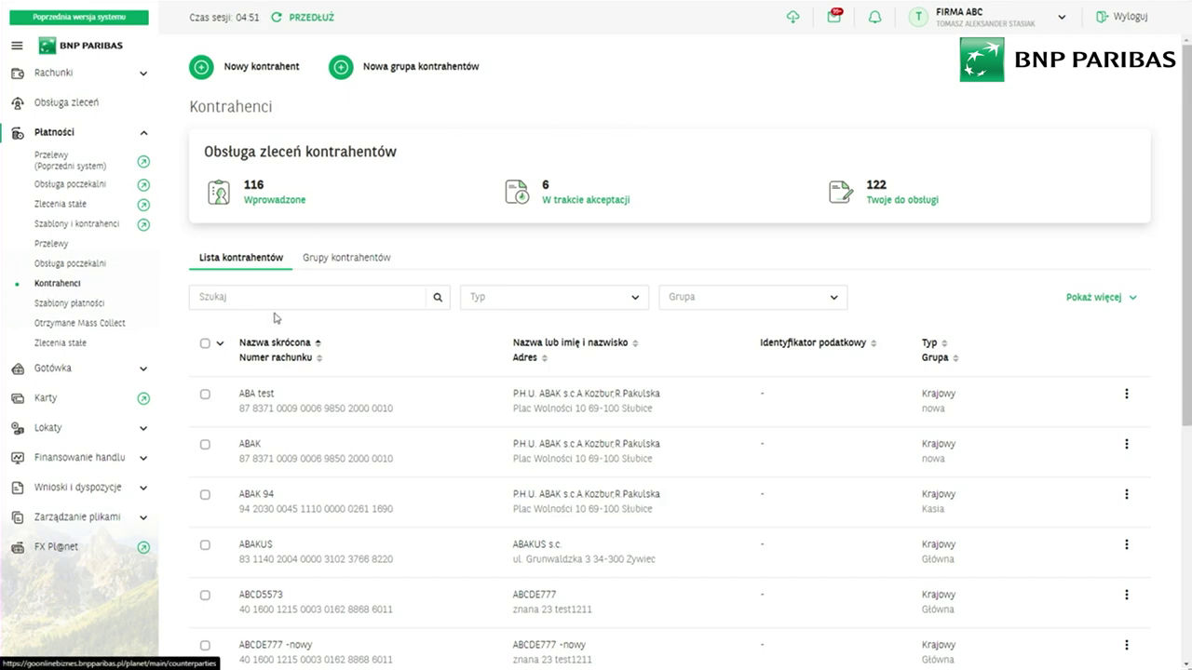
pyautogui.scroll(-1, 407, 413)
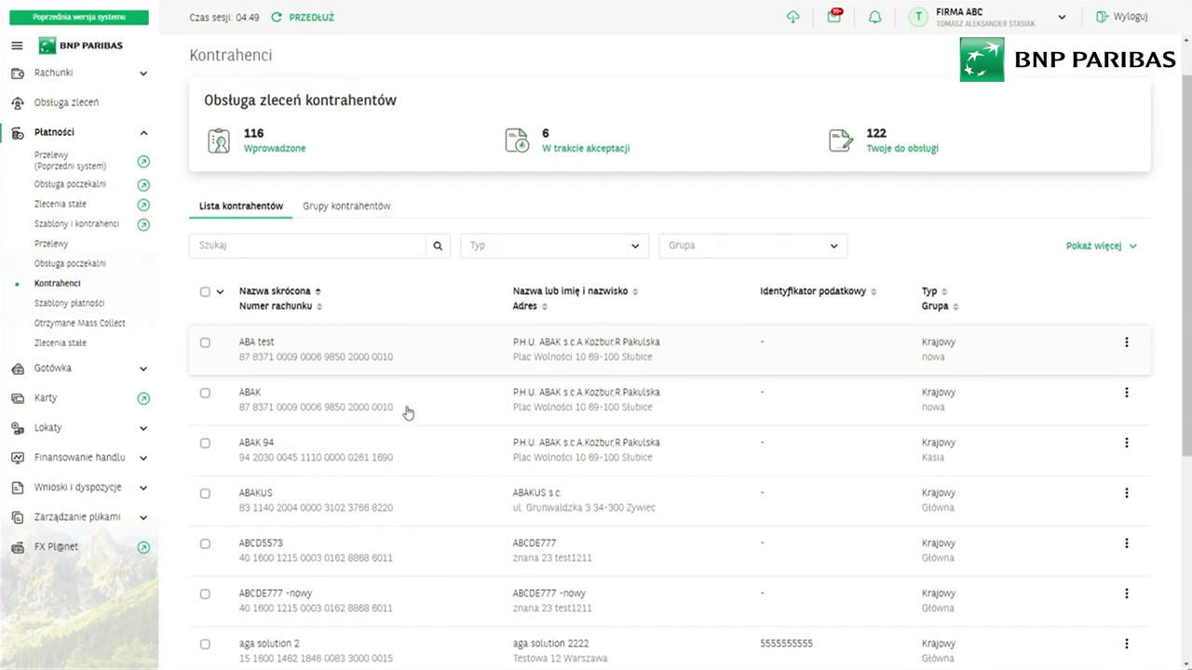
pyautogui.scroll(-1, 411, 383)
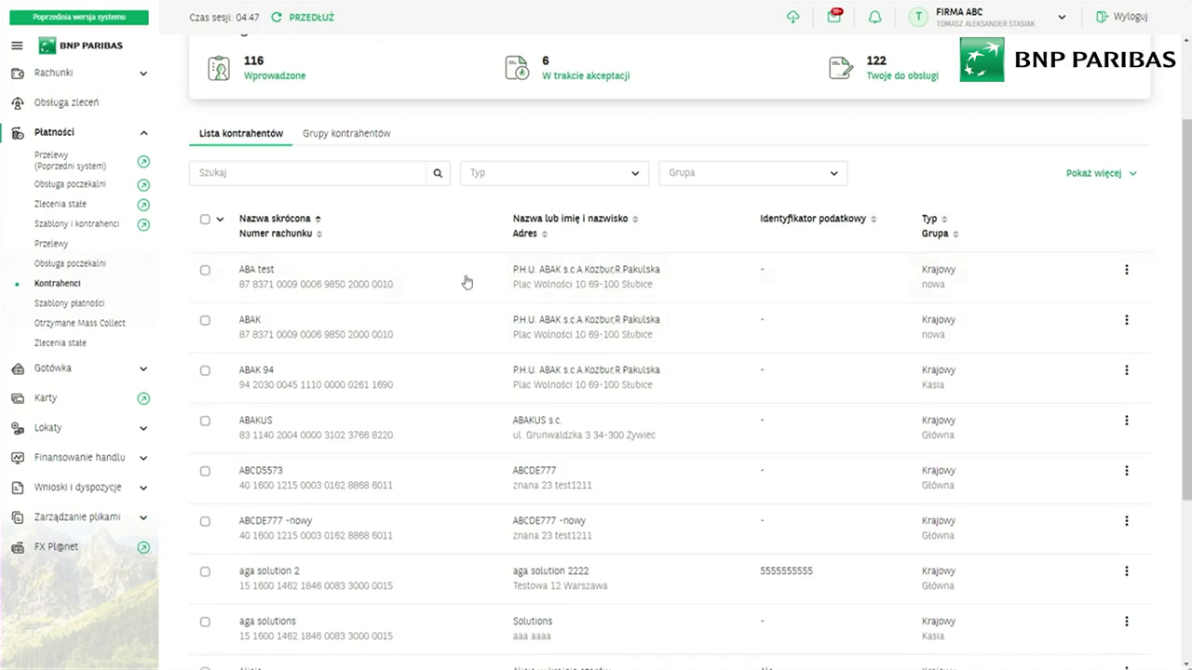
pyautogui.scroll(1, 502, 307)
pyautogui.scroll(1, 523, 327)
# - View the filter options for contractor type and contractor group without applying any of them
pyautogui.click(532, 240)
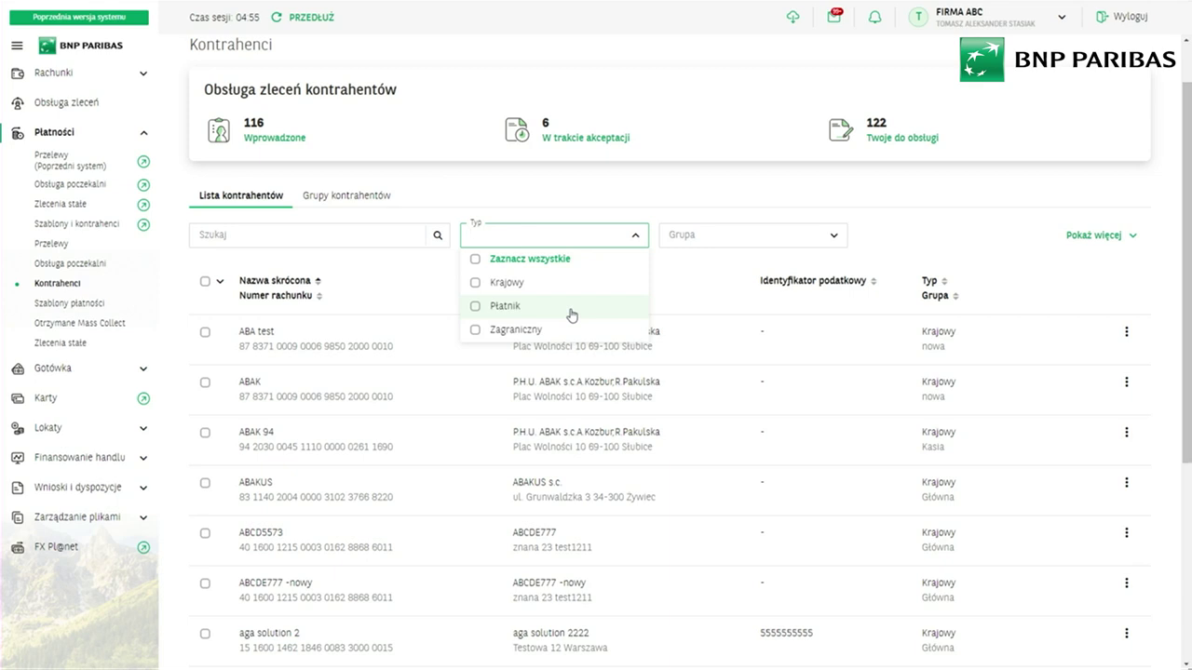
pyautogui.click(883, 235)
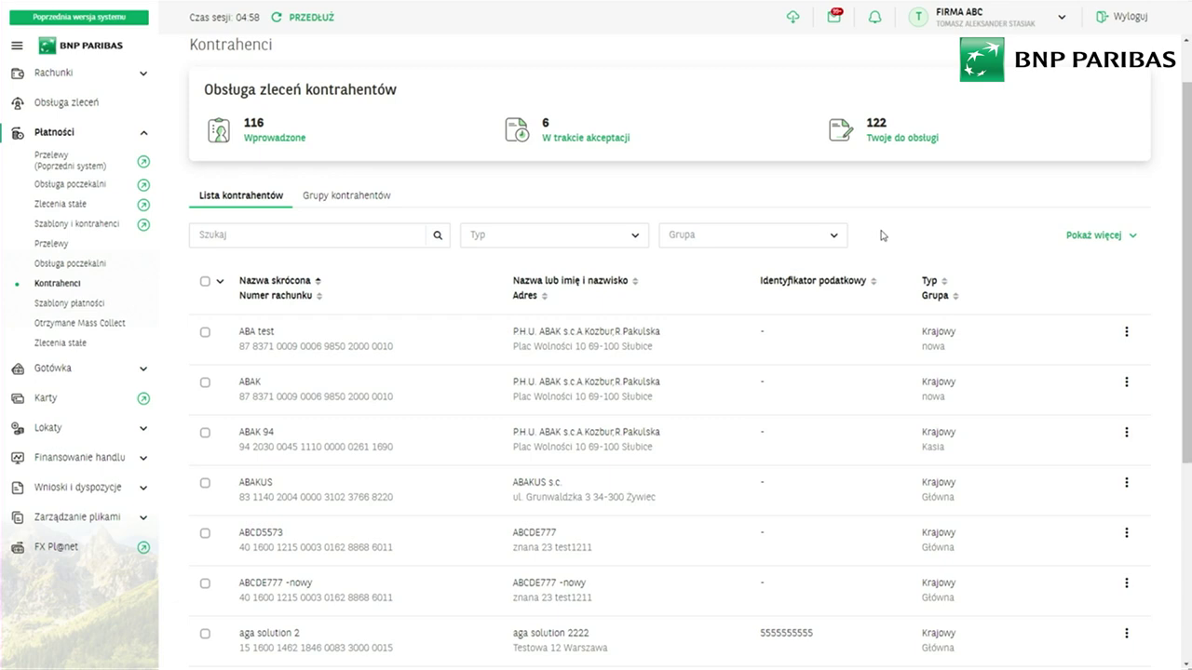
pyautogui.click(818, 237)
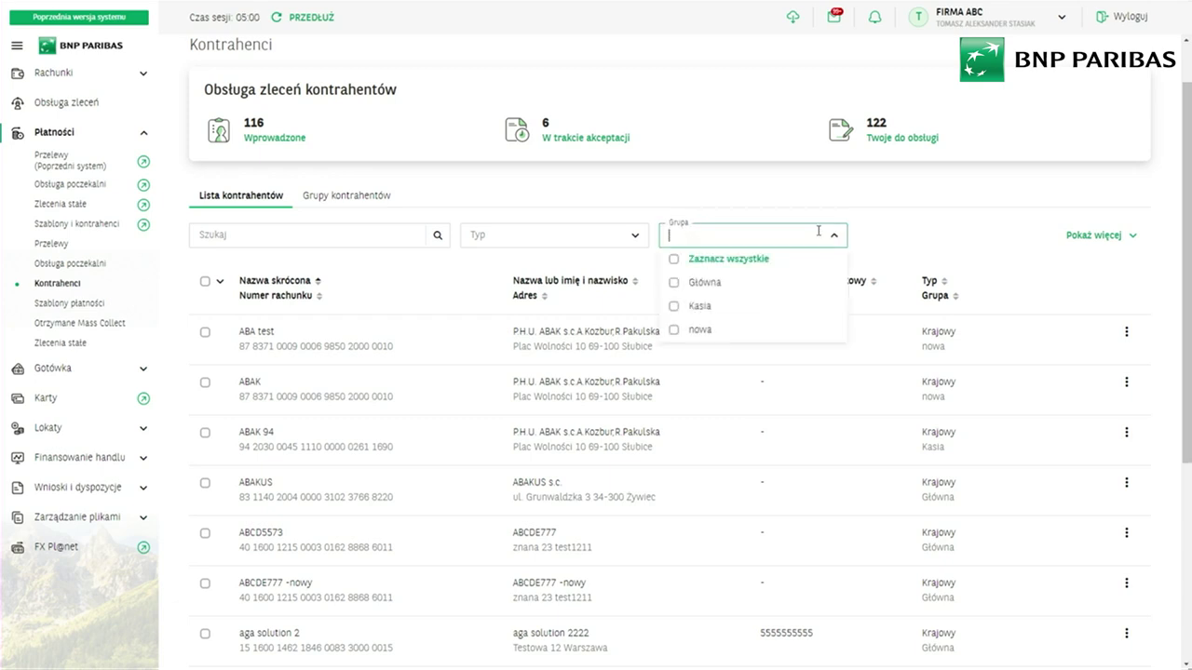
pyautogui.click(891, 236)
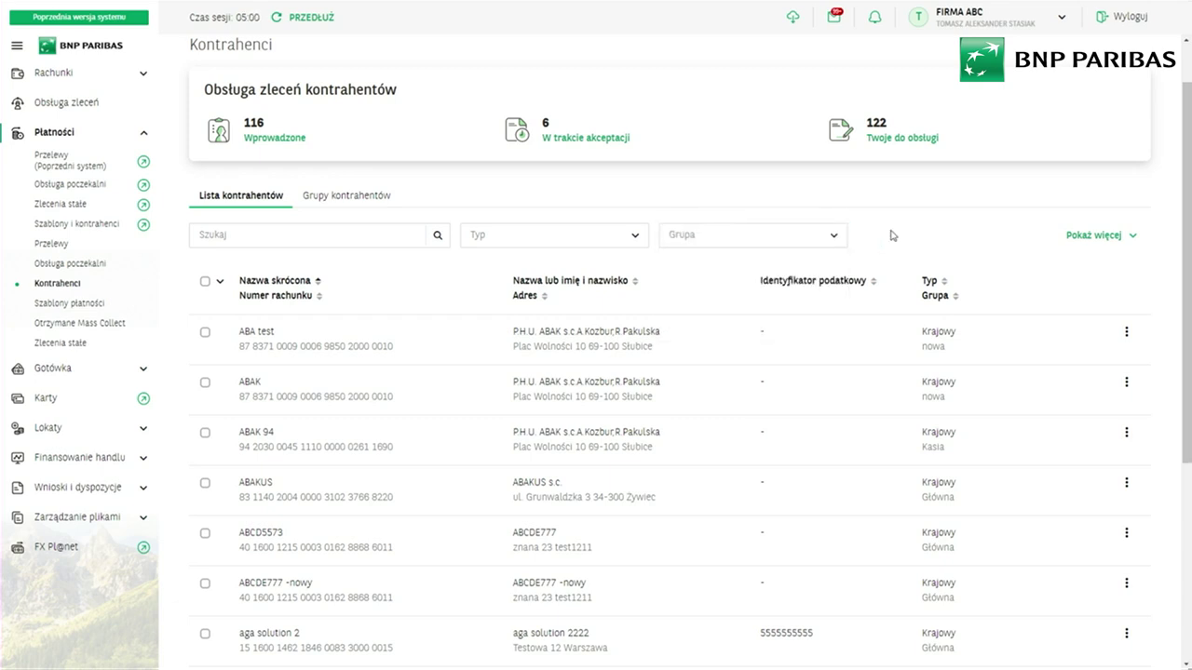
# - Open the contractor groups and look through the details and user access list of the group listed directly below Główna
pyautogui.click(326, 199)
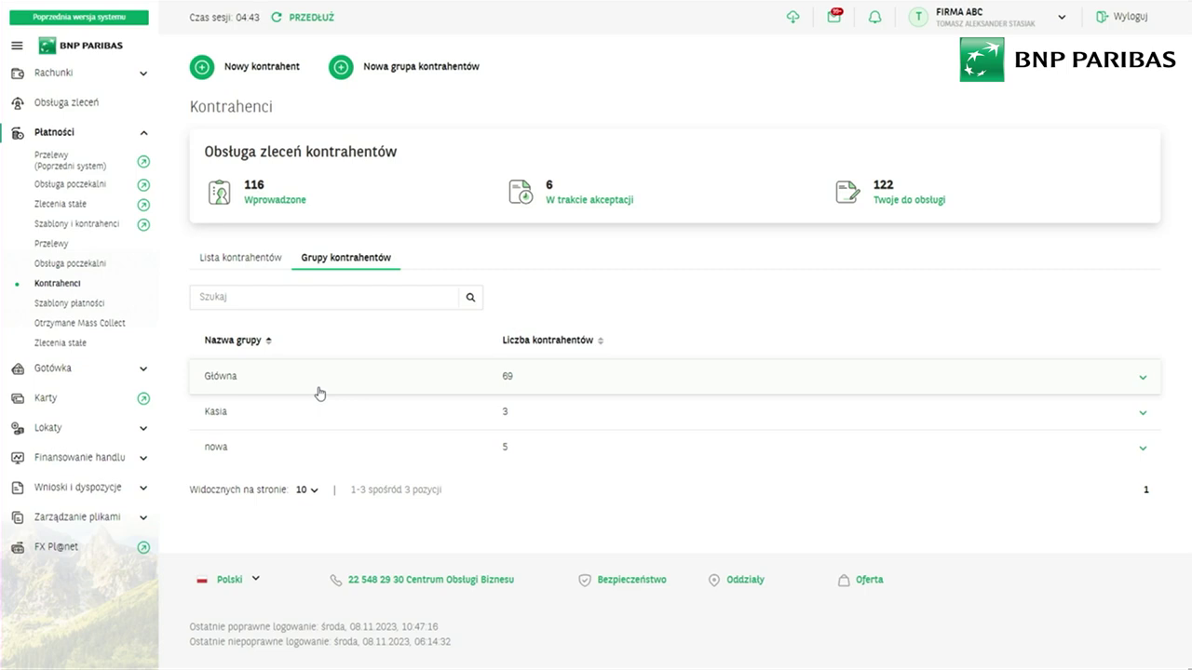
pyautogui.click(349, 423)
pyautogui.scroll(-2, 522, 470)
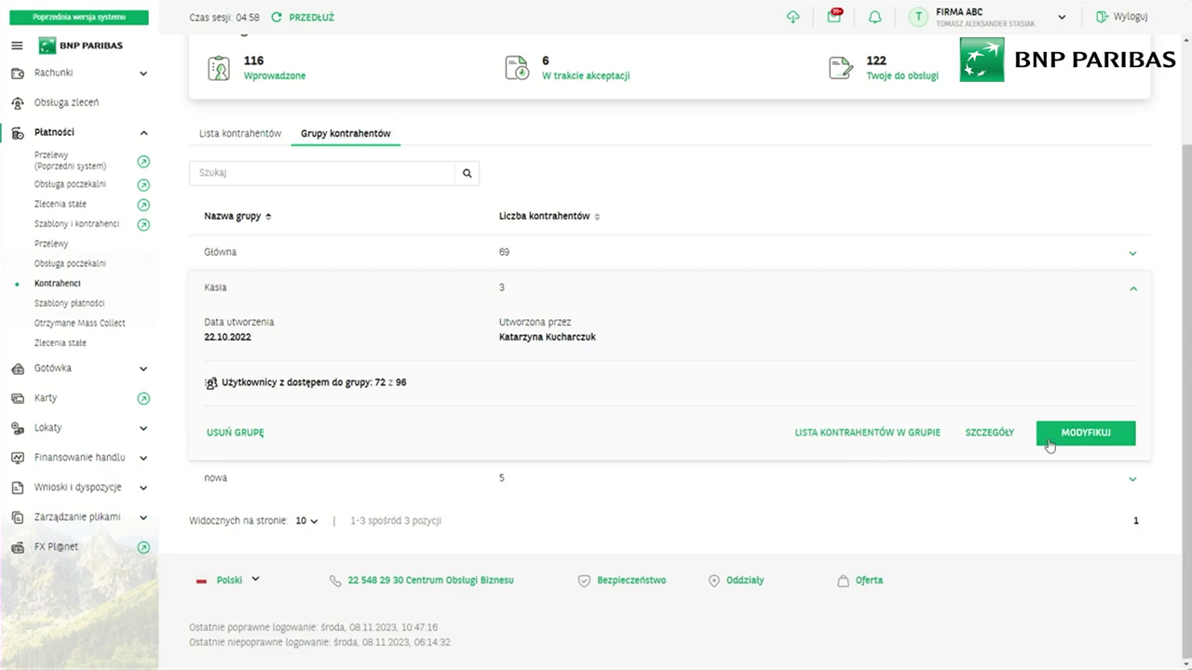
pyautogui.click(990, 434)
pyautogui.scroll(-3, 615, 365)
pyautogui.scroll(-10, 616, 366)
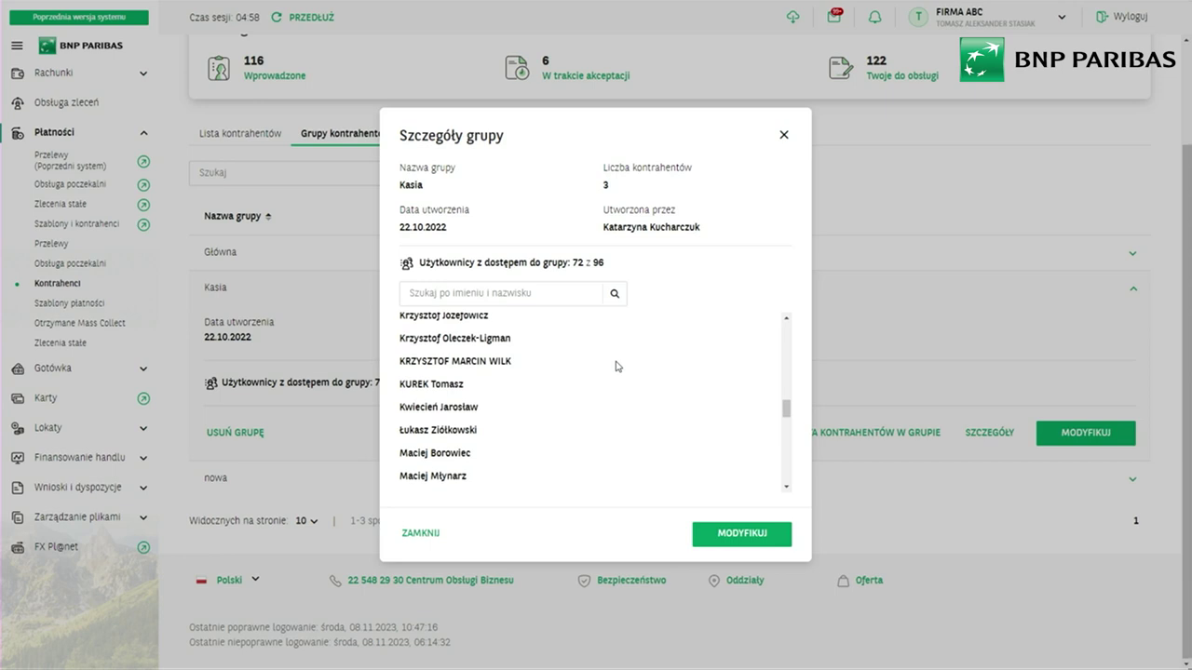
pyautogui.scroll(5, 615, 366)
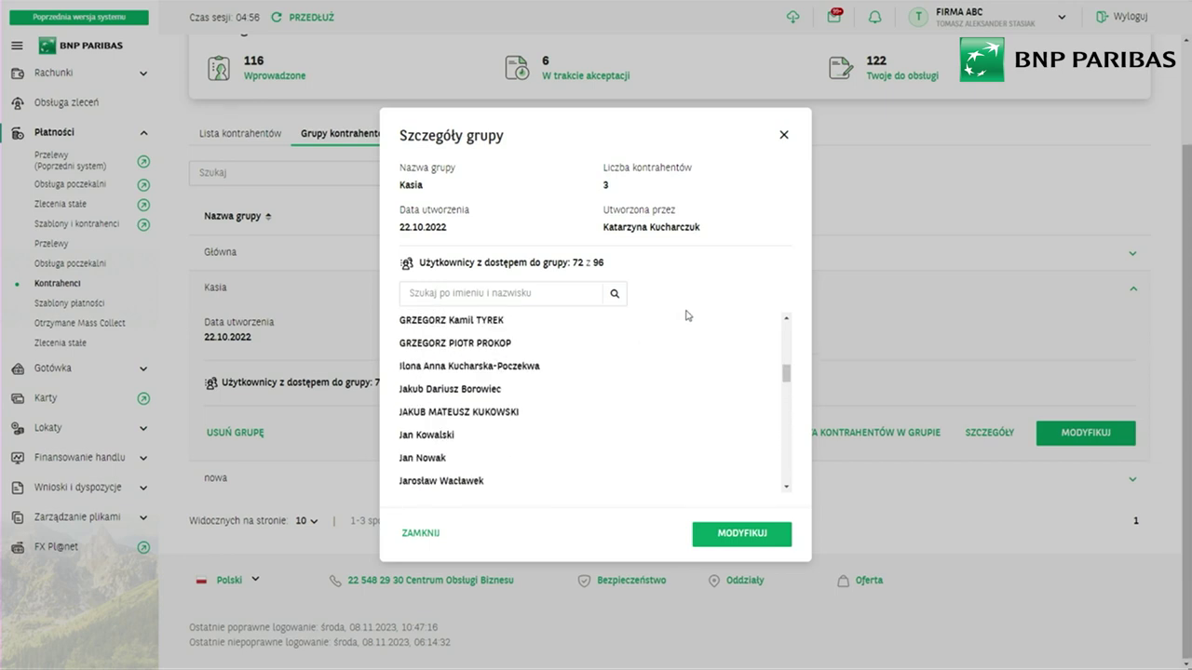
pyautogui.click(784, 135)
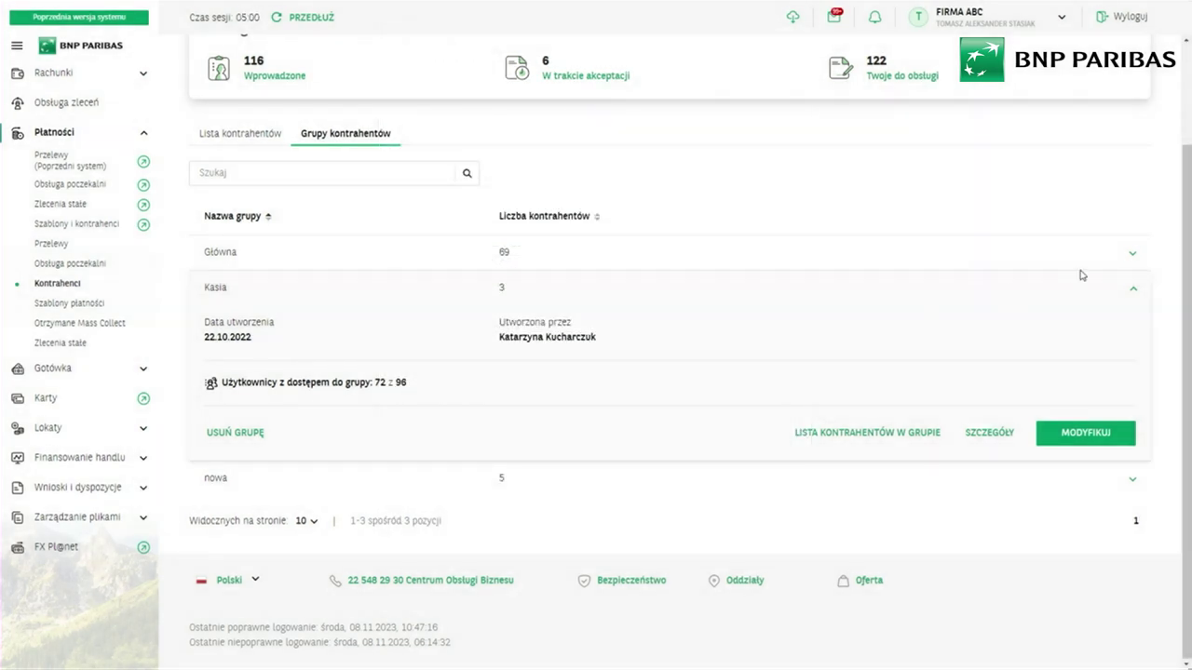
pyautogui.click(1131, 294)
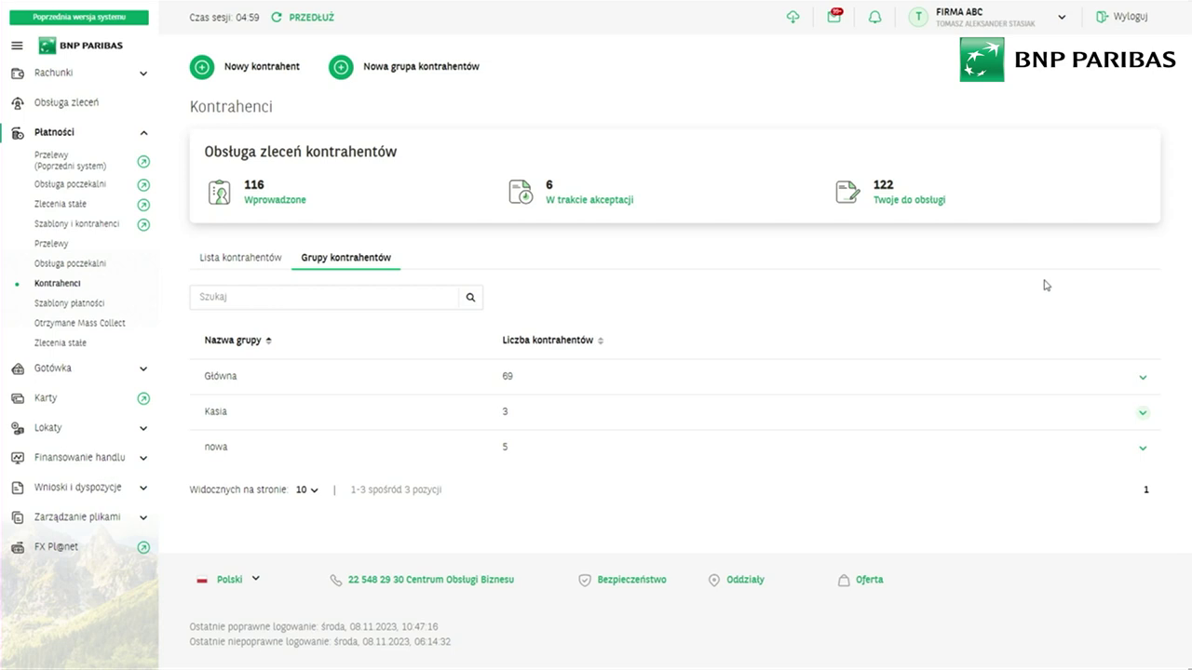
# - View the details of the contractor group nowa, including the users with access, and close them
pyautogui.click(468, 456)
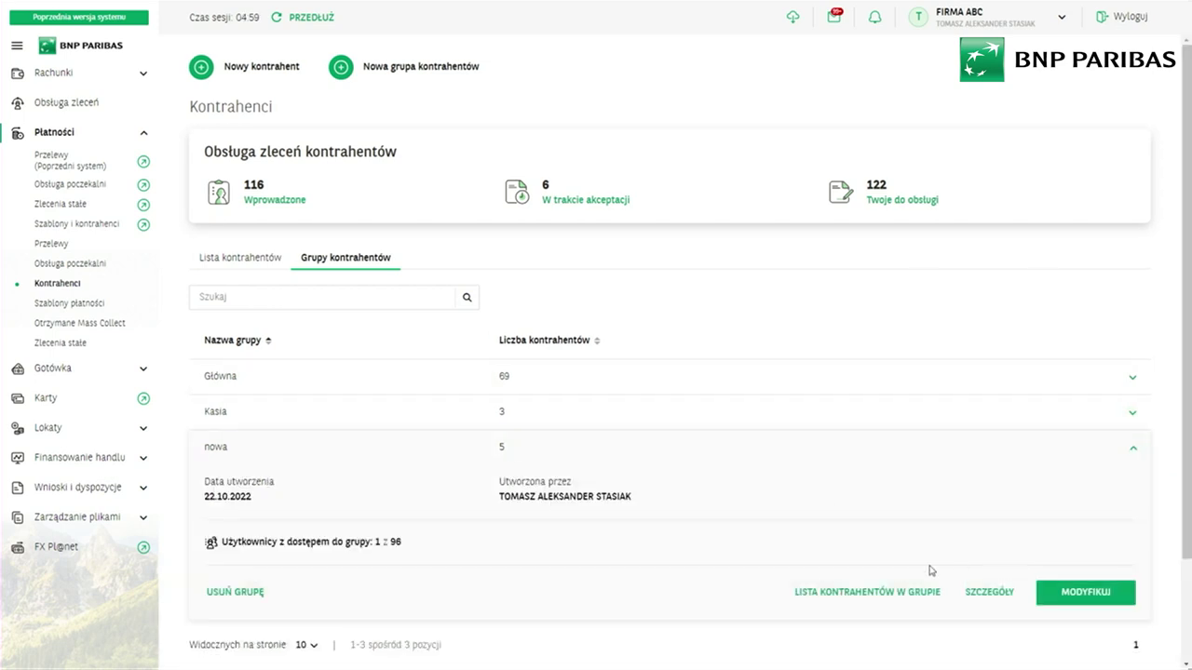
pyautogui.click(973, 593)
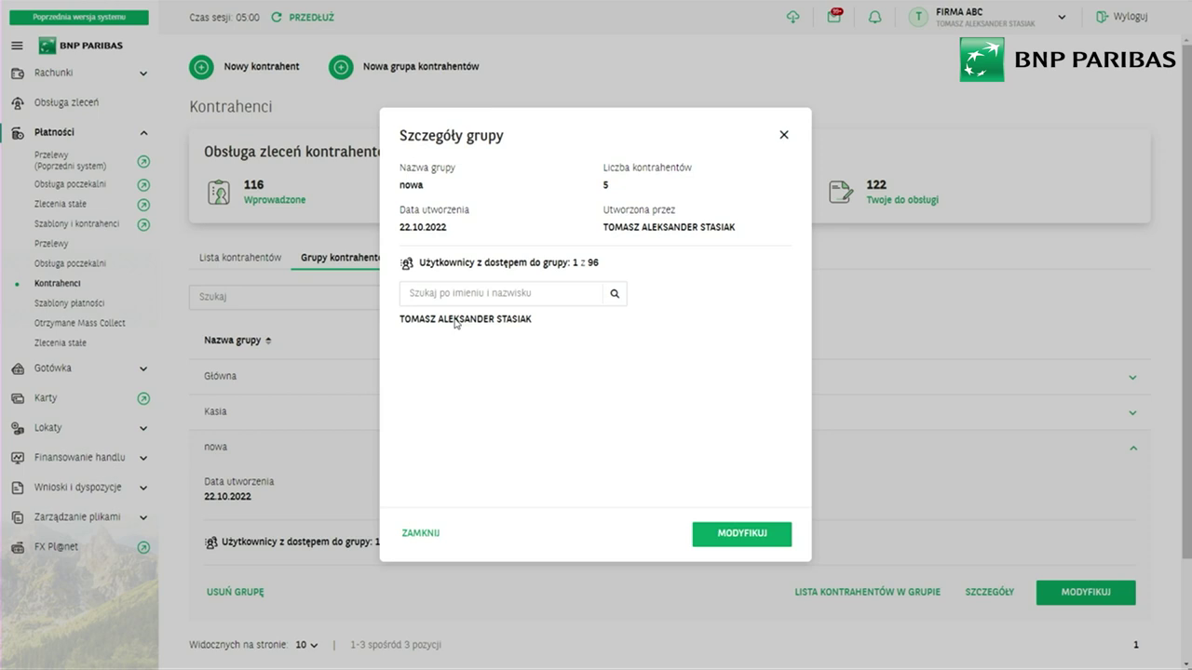
pyautogui.moveTo(454, 320); pyautogui.dragTo(495, 322)
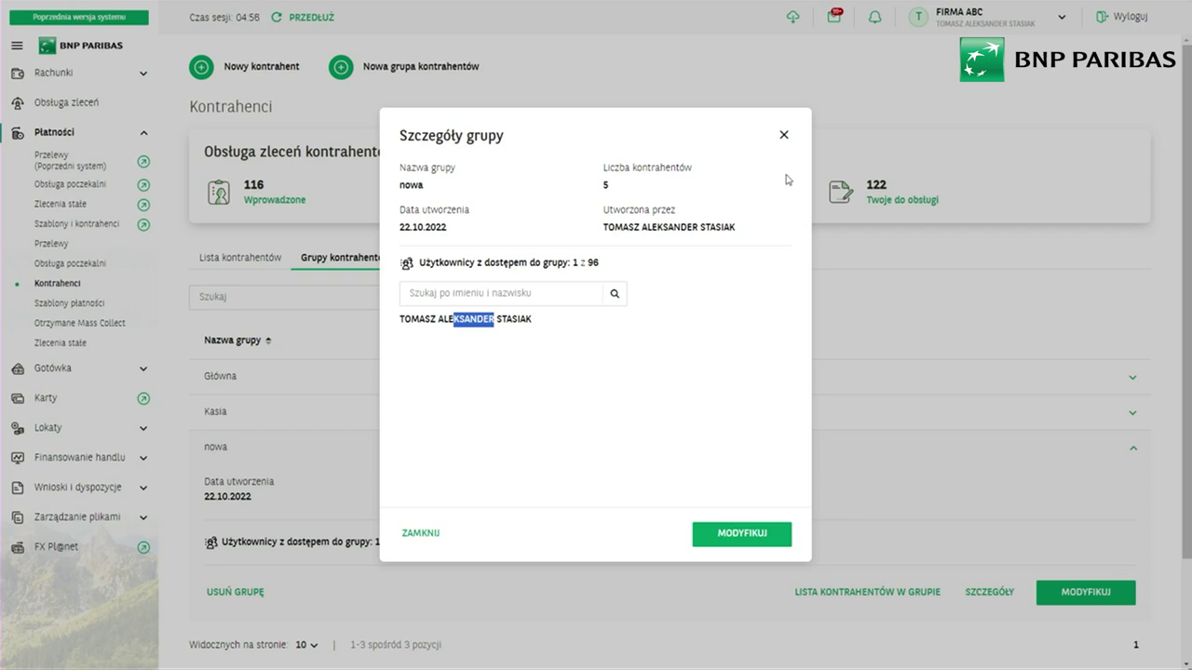
pyautogui.click(784, 136)
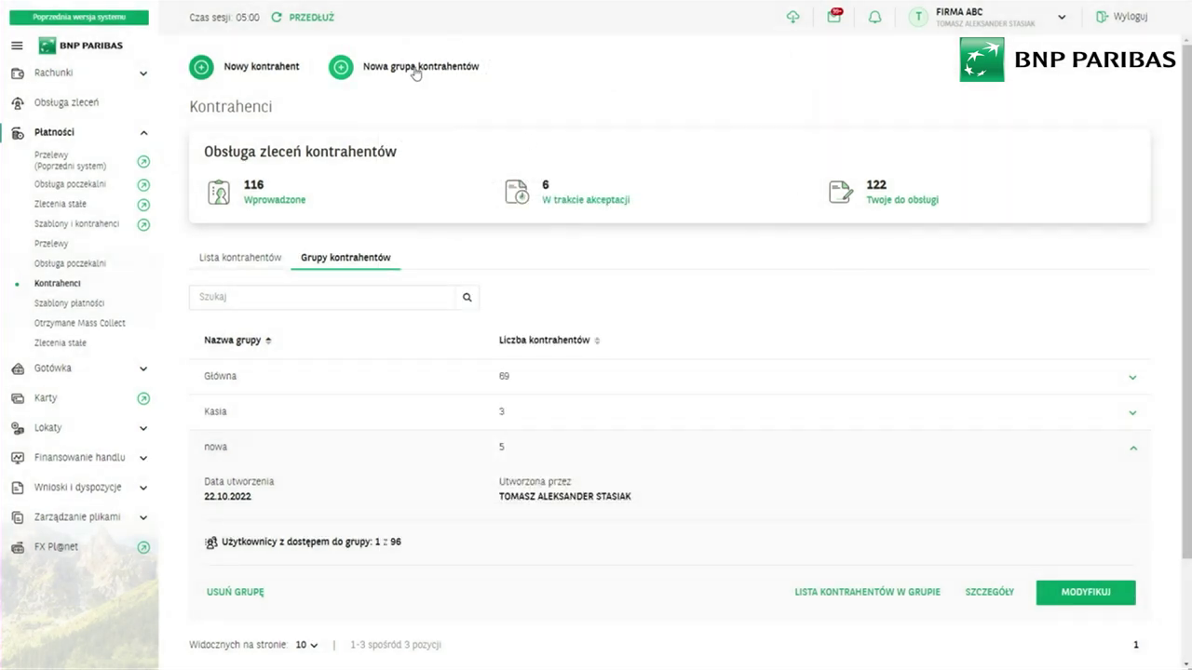
# - View the form for creating a new contractor group with its list of people, and close it without creating one
pyautogui.click(360, 68)
pyautogui.scroll(-2, 479, 380)
pyautogui.scroll(2, 482, 354)
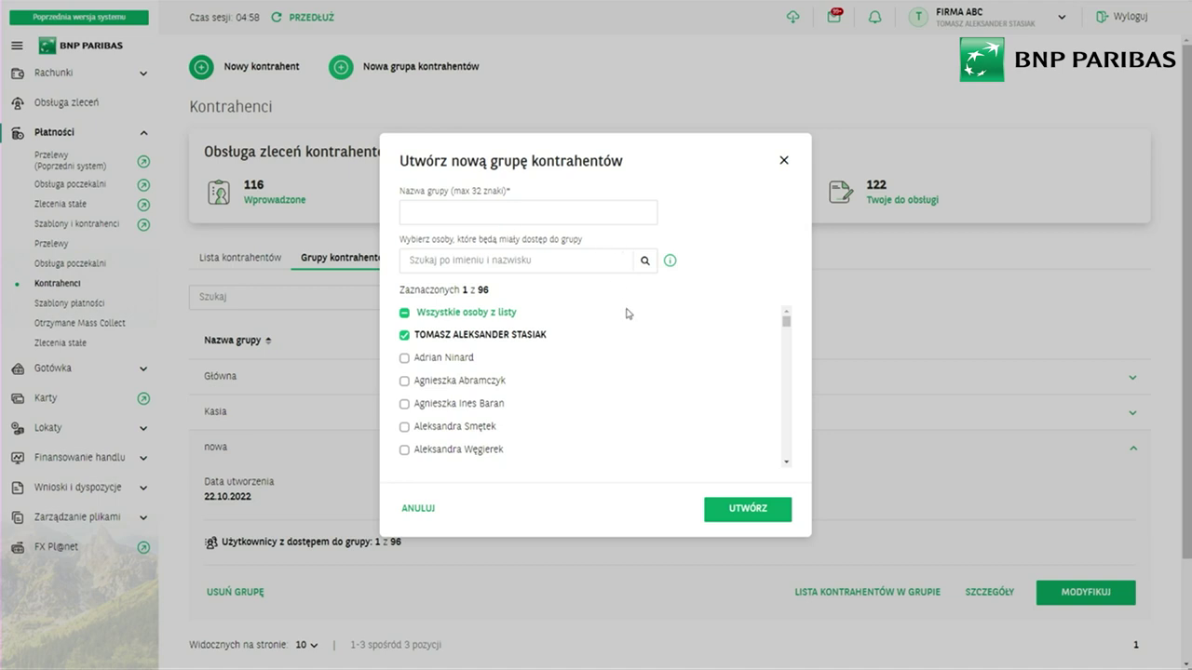
pyautogui.click(783, 160)
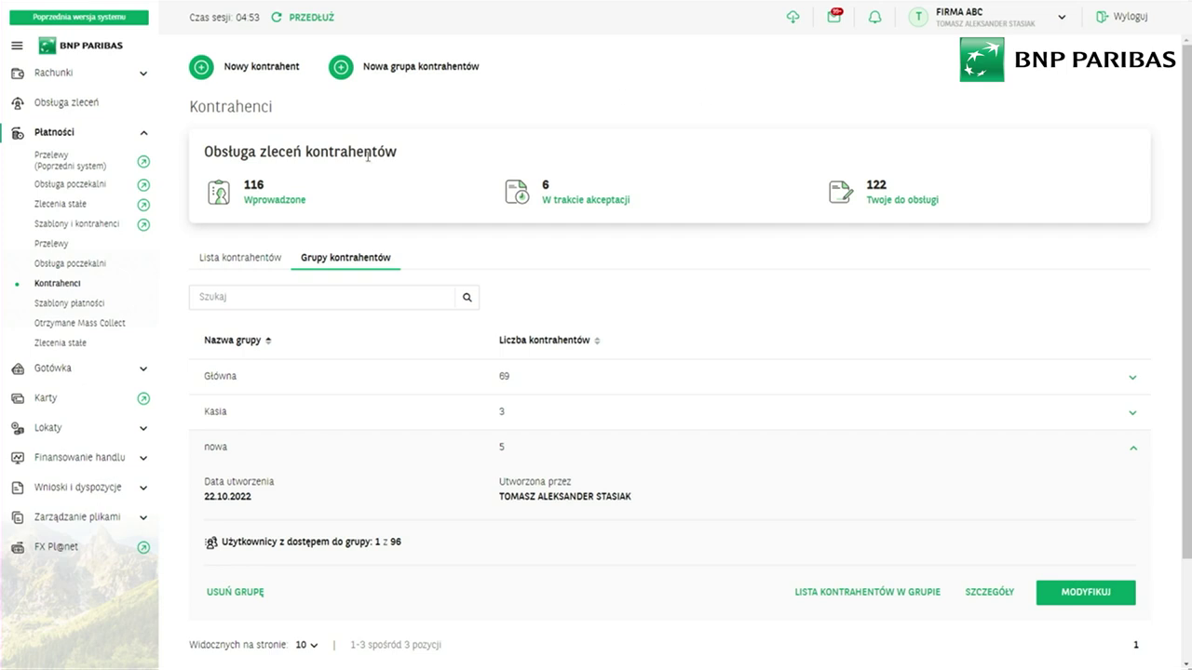
# - Open Szablony płatności and search the payment templates for sta
pyautogui.click(98, 304)
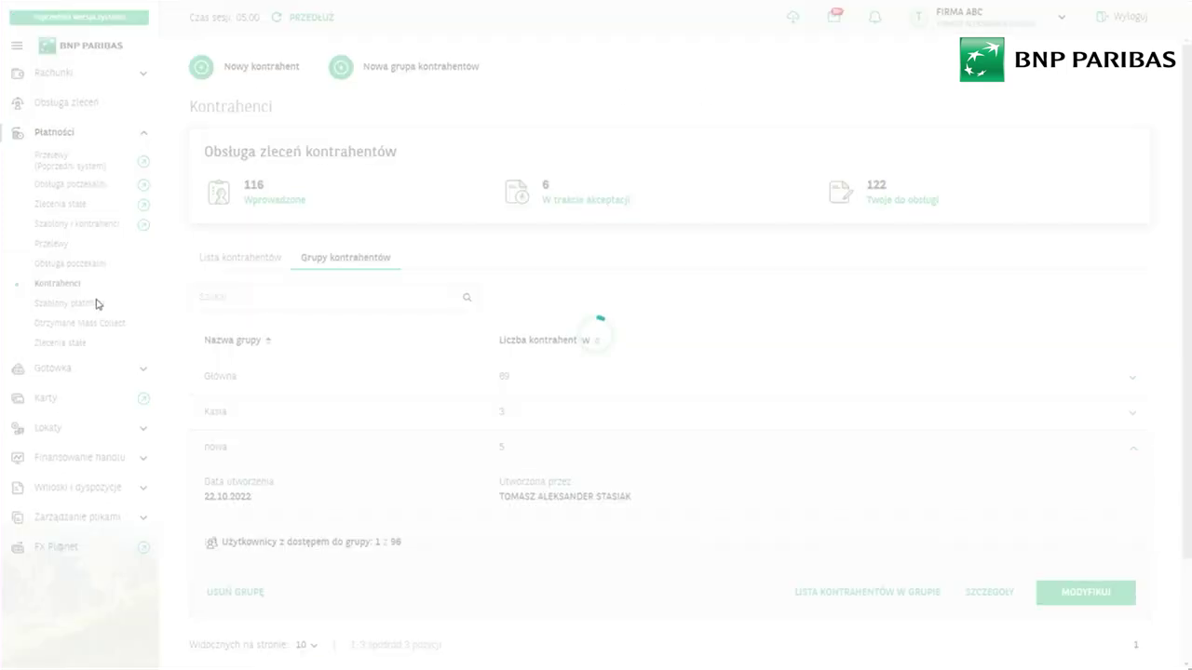
pyautogui.scroll(-2, 492, 389)
pyautogui.scroll(2, 300, 255)
pyautogui.click(277, 287)
pyautogui.write('sta')
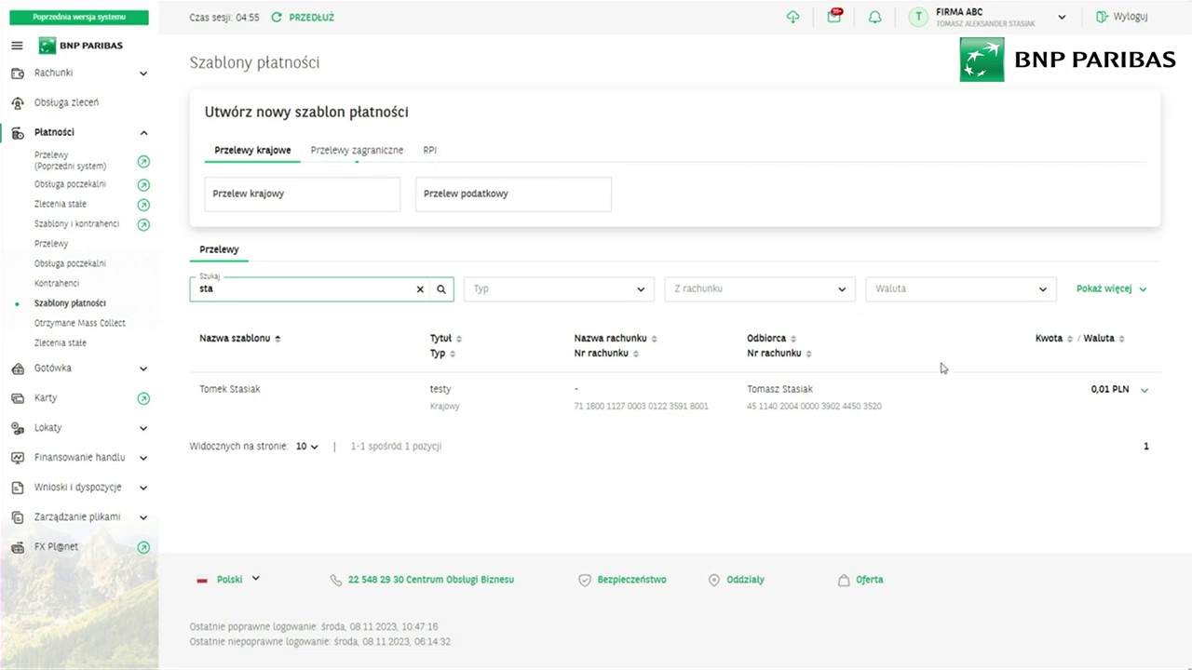
# - View the found template's details and the domestic transfer form filled from it, and return to the template list
pyautogui.click(1008, 407)
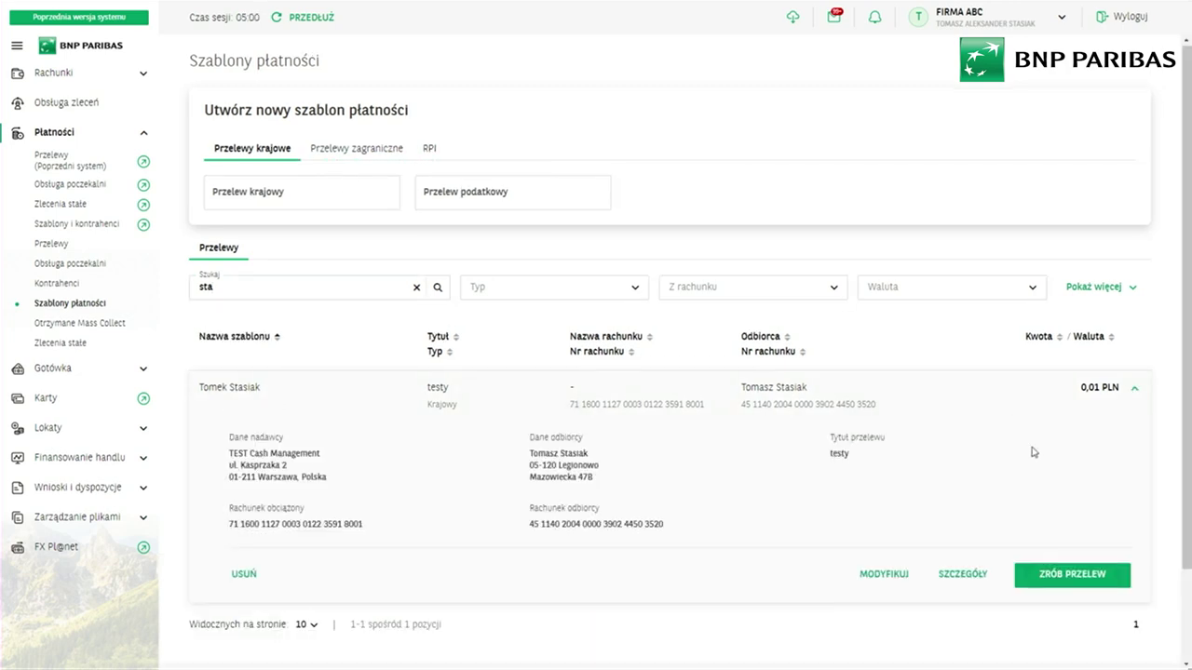
pyautogui.scroll(-2, 996, 470)
pyautogui.click(965, 465)
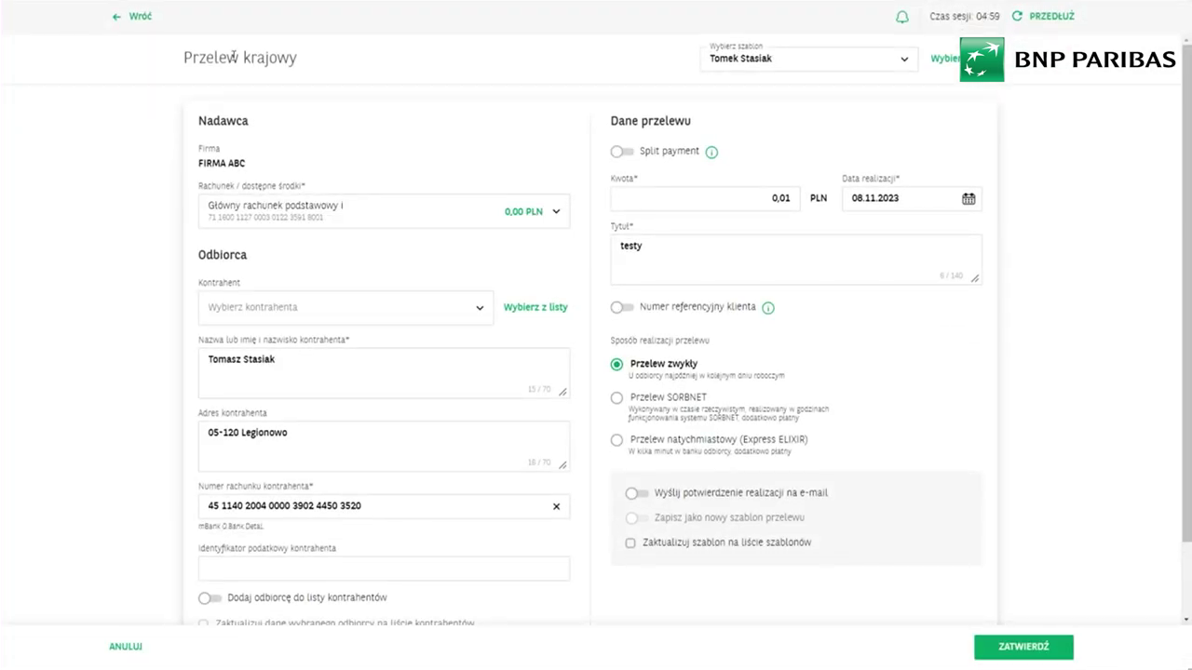
pyautogui.click(142, 17)
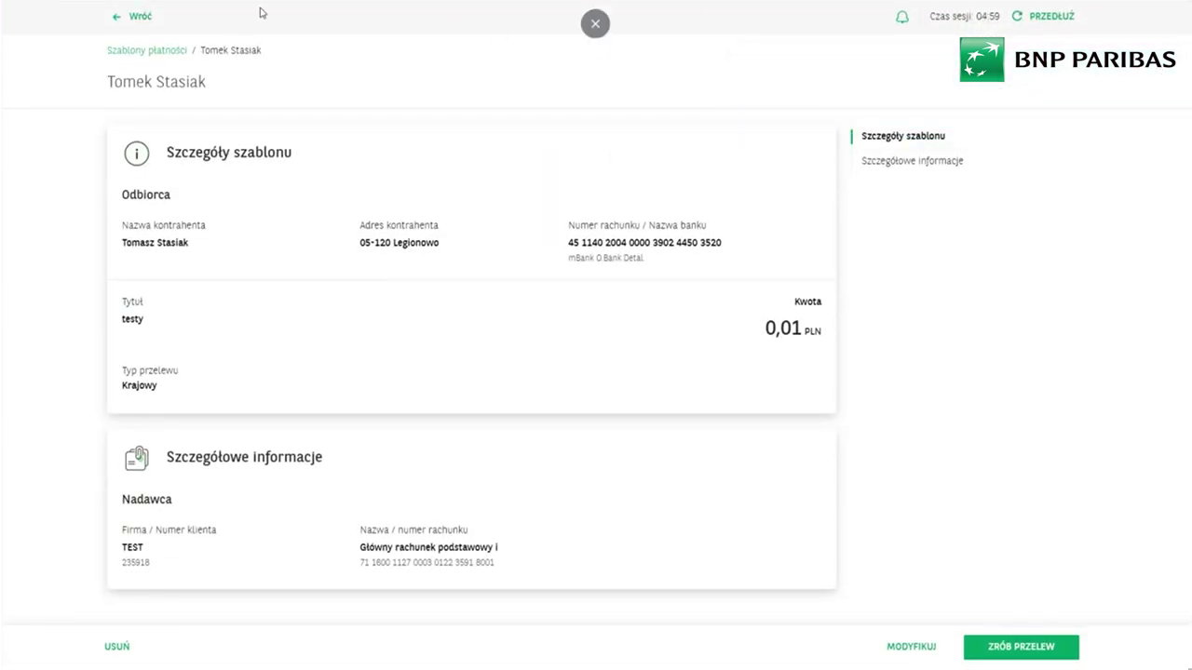
pyautogui.click(148, 18)
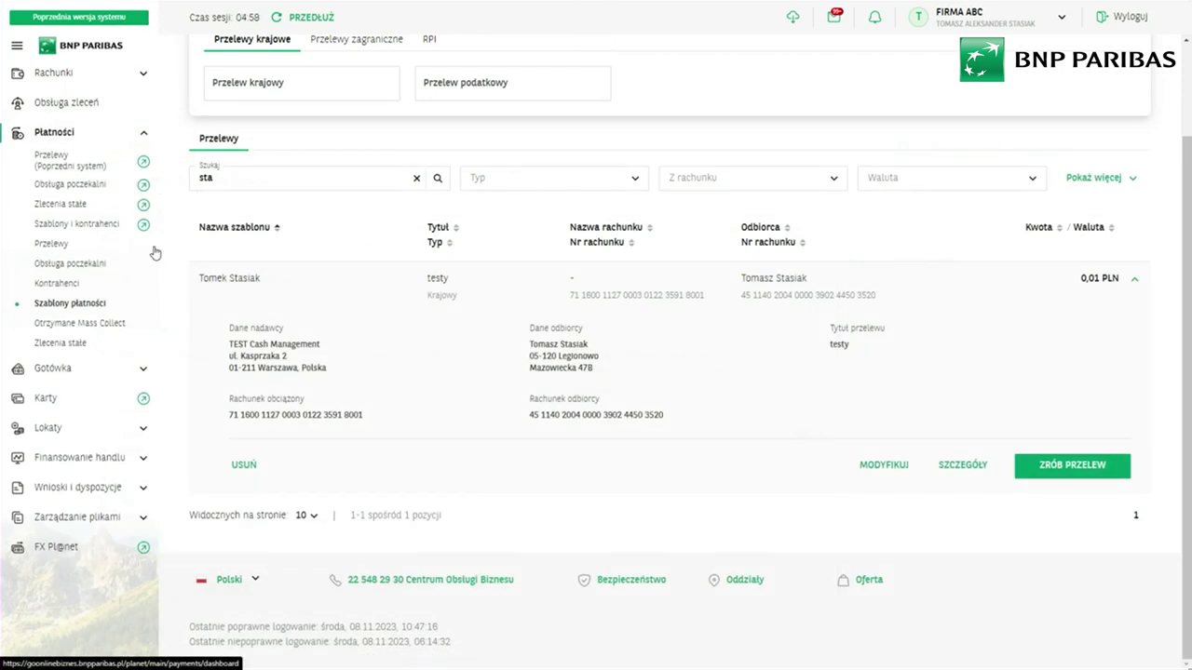
# - View the Zlecenia stałe page, and look through the transfers under Twoje do obsługi in Obsługa zleceń
pyautogui.click(85, 343)
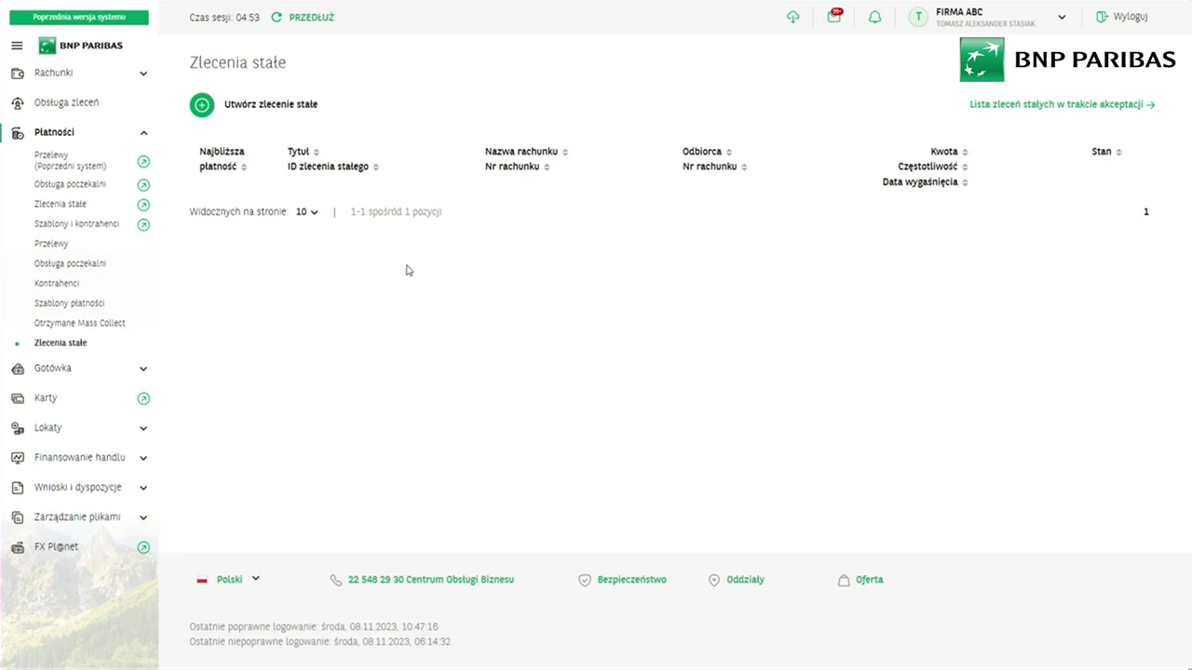
pyautogui.click(87, 110)
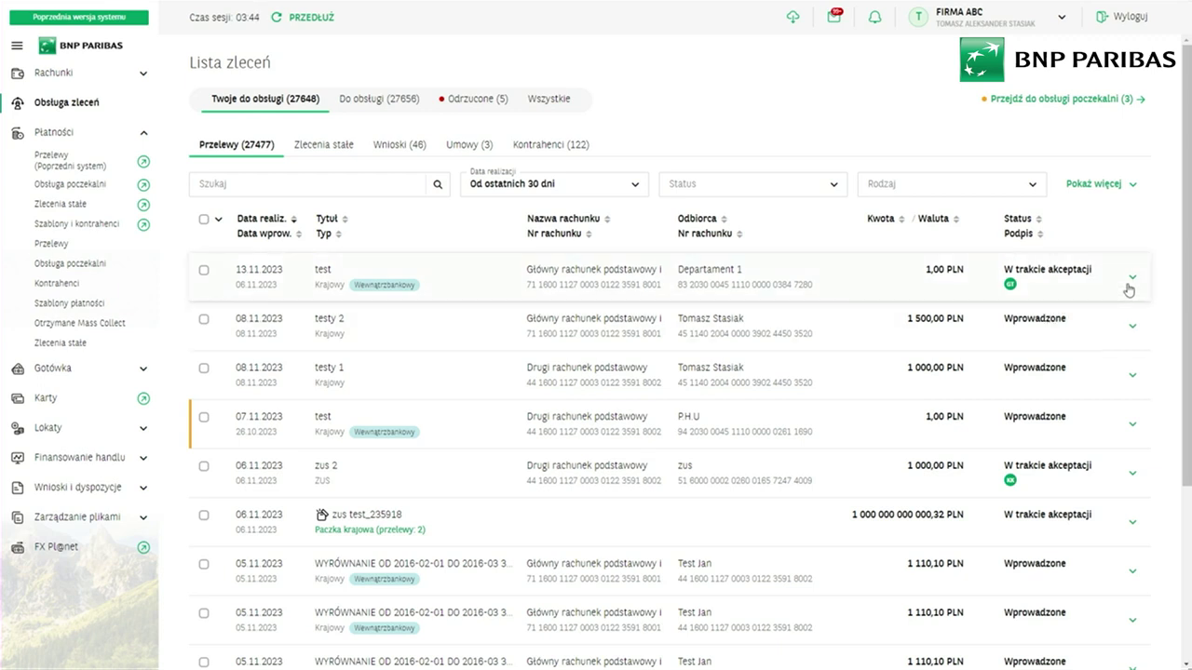
pyautogui.scroll(-2, 1108, 419)
pyautogui.scroll(2, 1108, 419)
# - Look through the list of transfers under Do obsługi
pyautogui.click(398, 99)
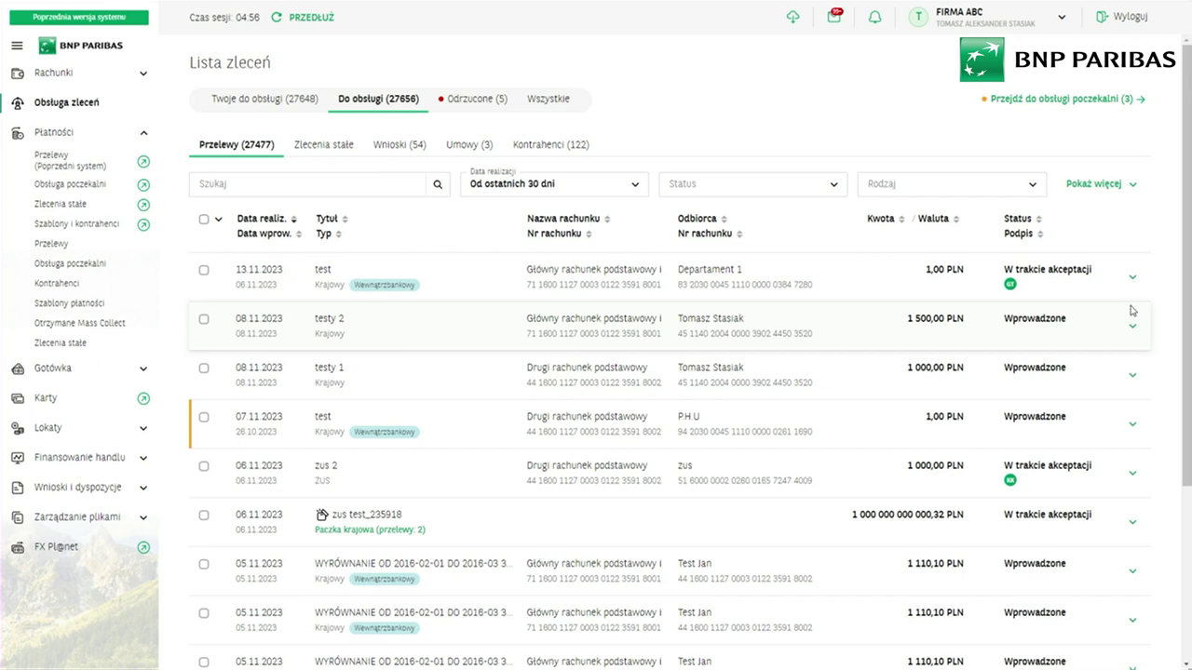
pyautogui.scroll(-1, 1136, 398)
pyautogui.scroll(-2, 1135, 398)
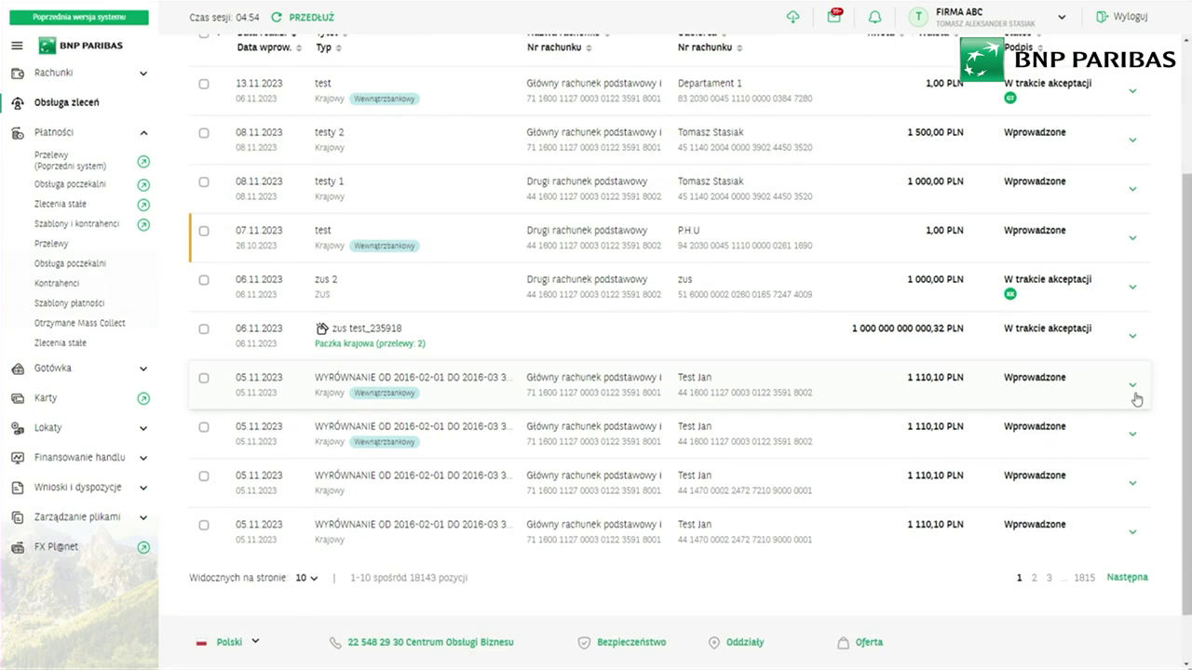
pyautogui.scroll(3, 1136, 398)
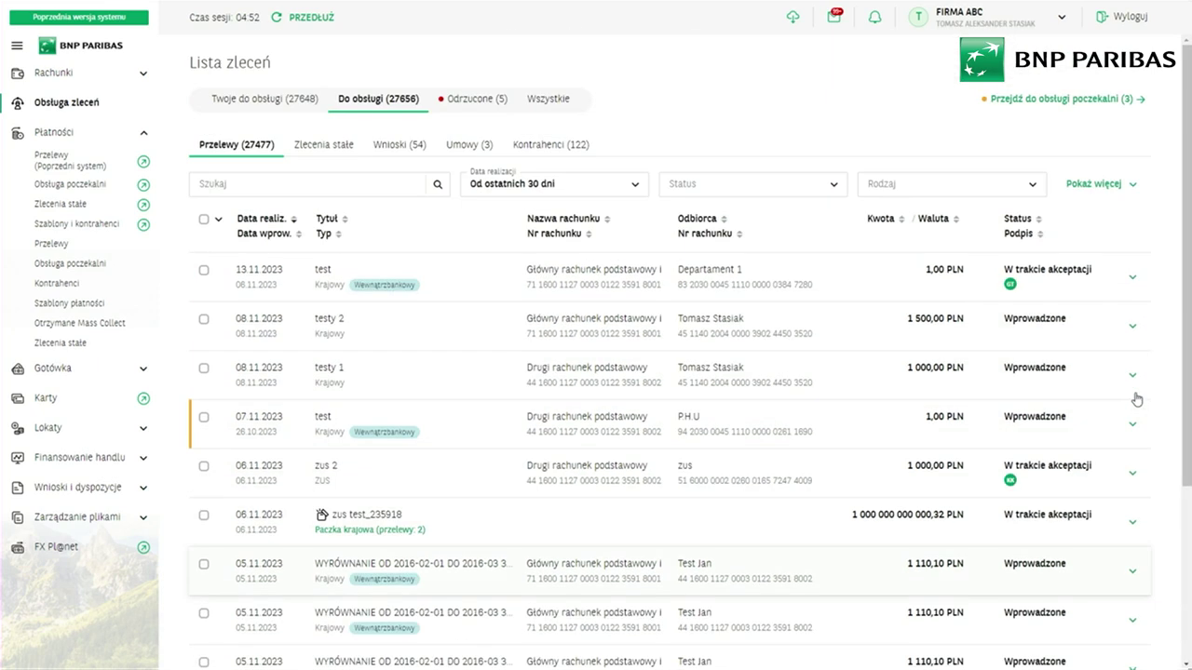
# - View the rejected transfers under Odrzucone, and look through the full transfer list under Wszystkie
pyautogui.click(475, 100)
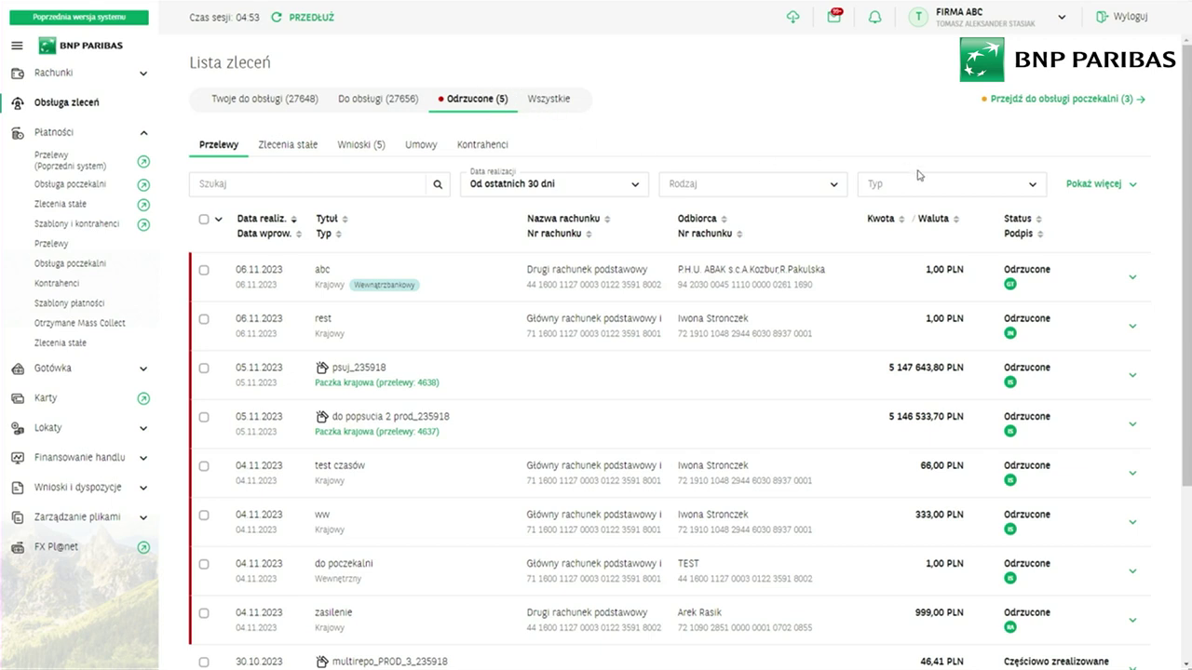
pyautogui.click(548, 103)
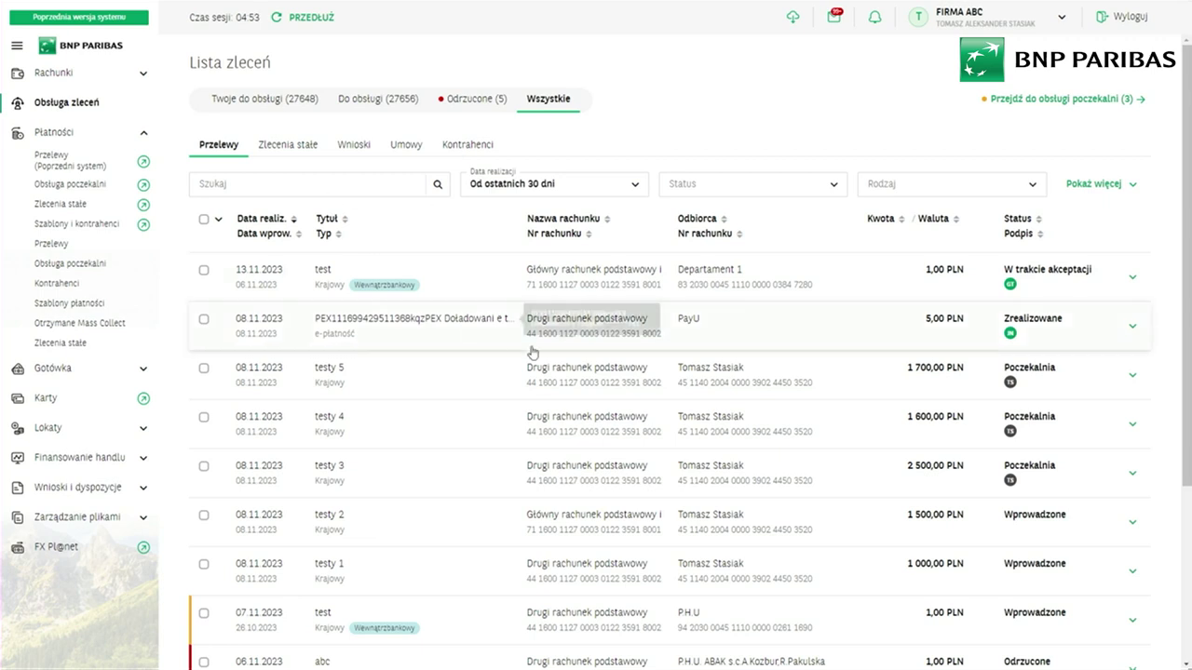
pyautogui.scroll(-3, 652, 440)
pyautogui.scroll(3, 652, 443)
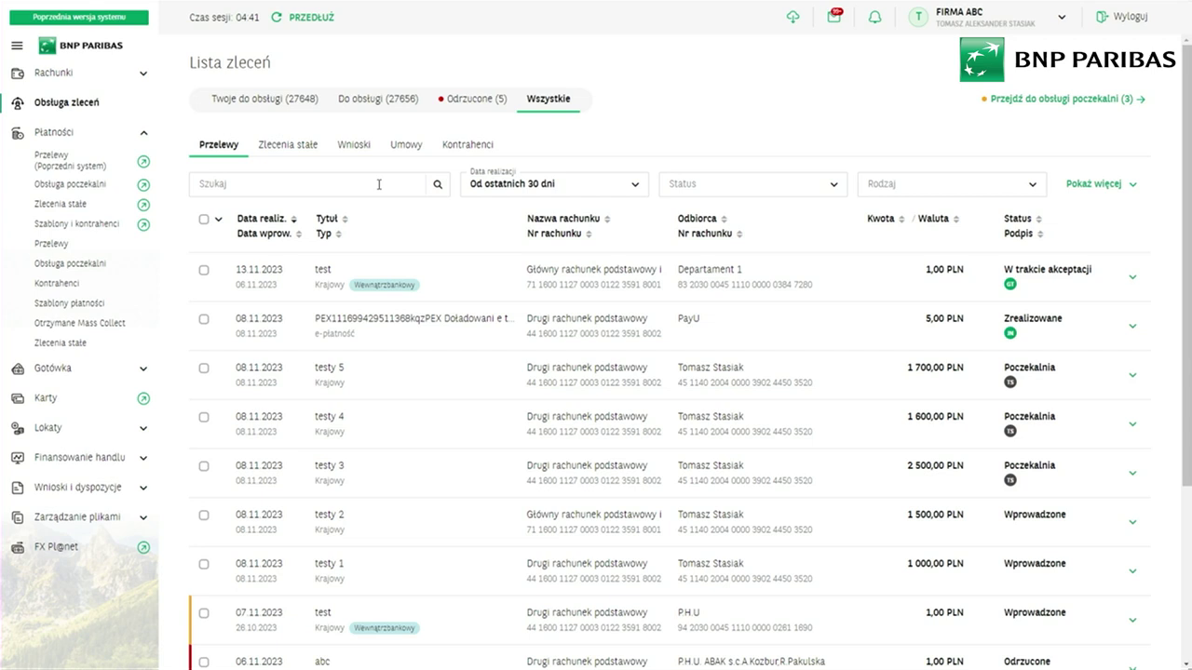
# - Filter all transfers by the statuses Odrzucone, Poczekalnia and W trakcie akceptacji
pyautogui.click(727, 182)
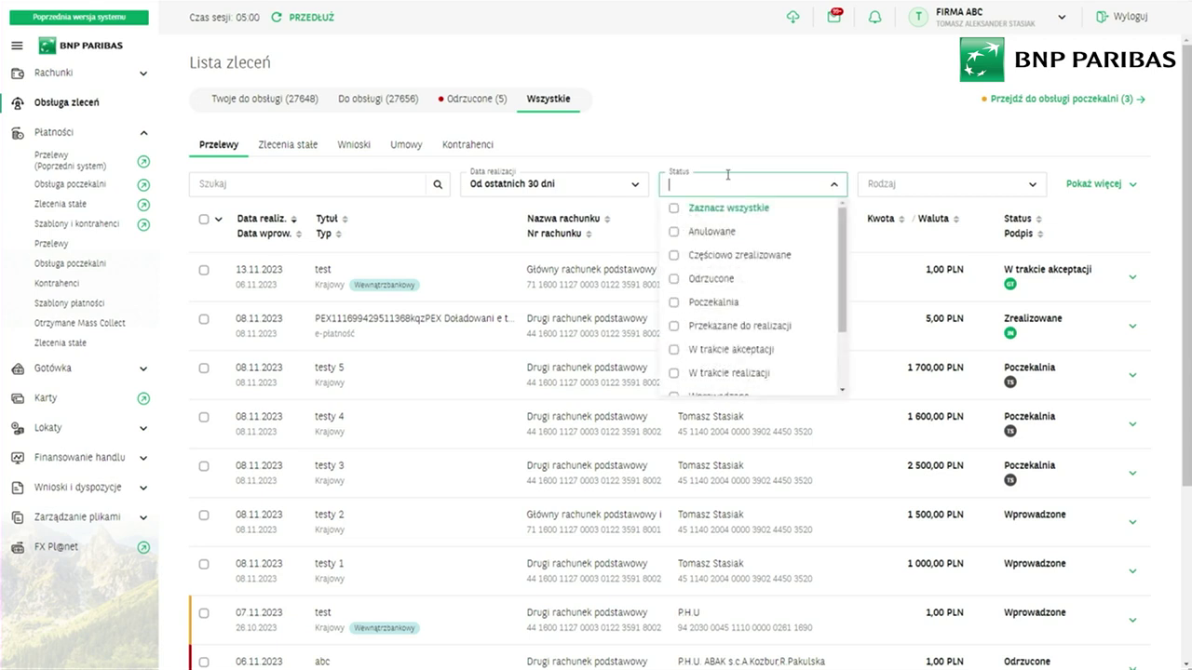
pyautogui.click(728, 281)
pyautogui.click(728, 303)
pyautogui.click(745, 351)
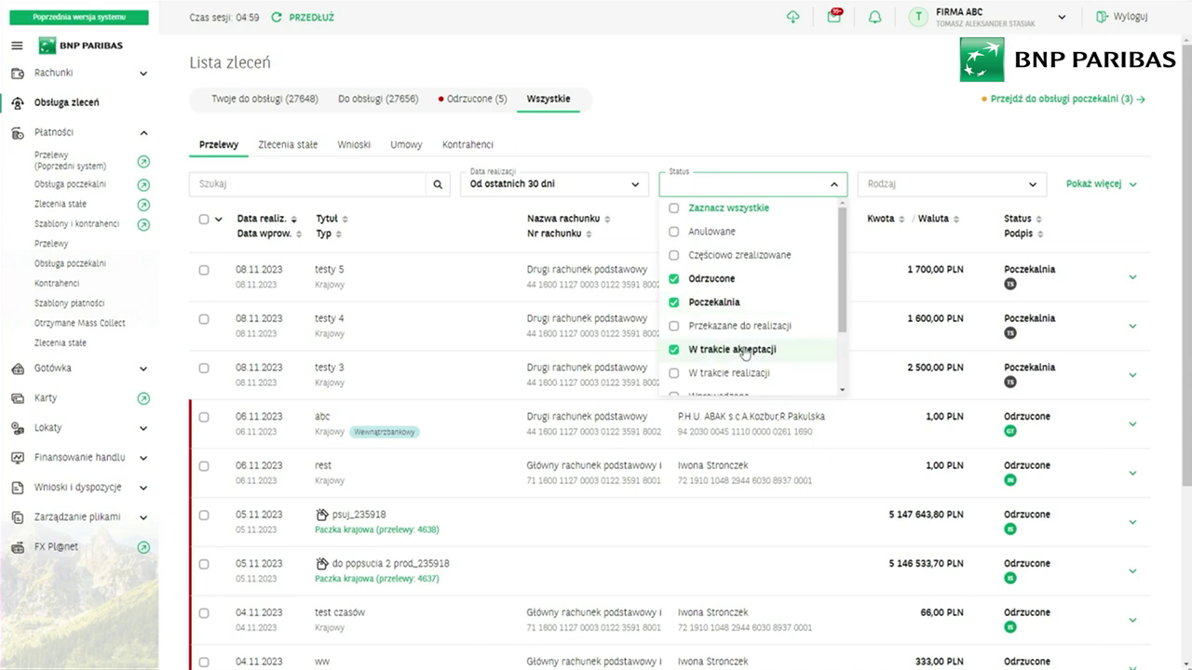
pyautogui.click(891, 186)
# - Show the additional filters and limit the transfer type to Wewnętrzny
pyautogui.click(1077, 186)
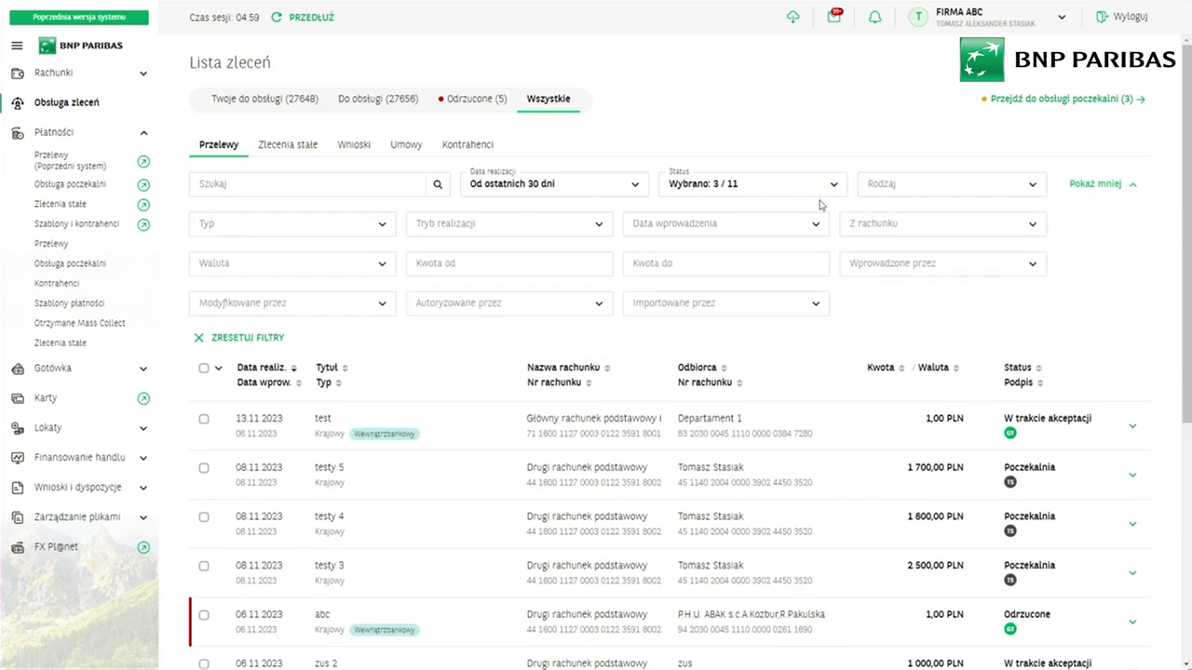
pyautogui.click(316, 226)
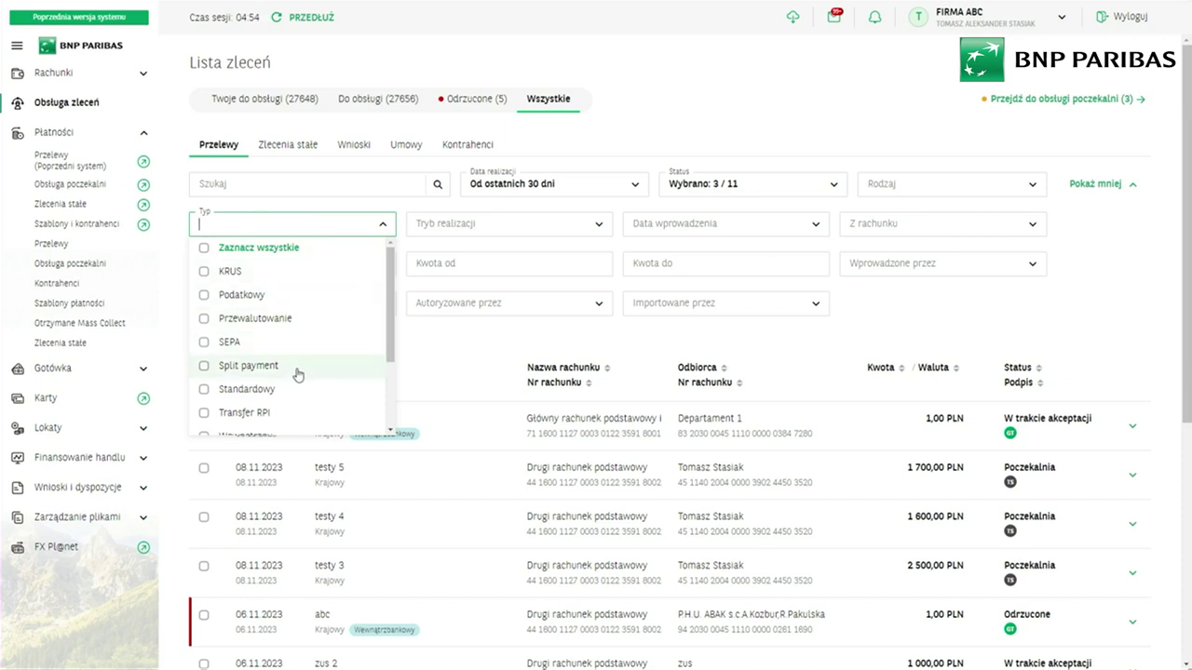
pyautogui.scroll(-3, 282, 331)
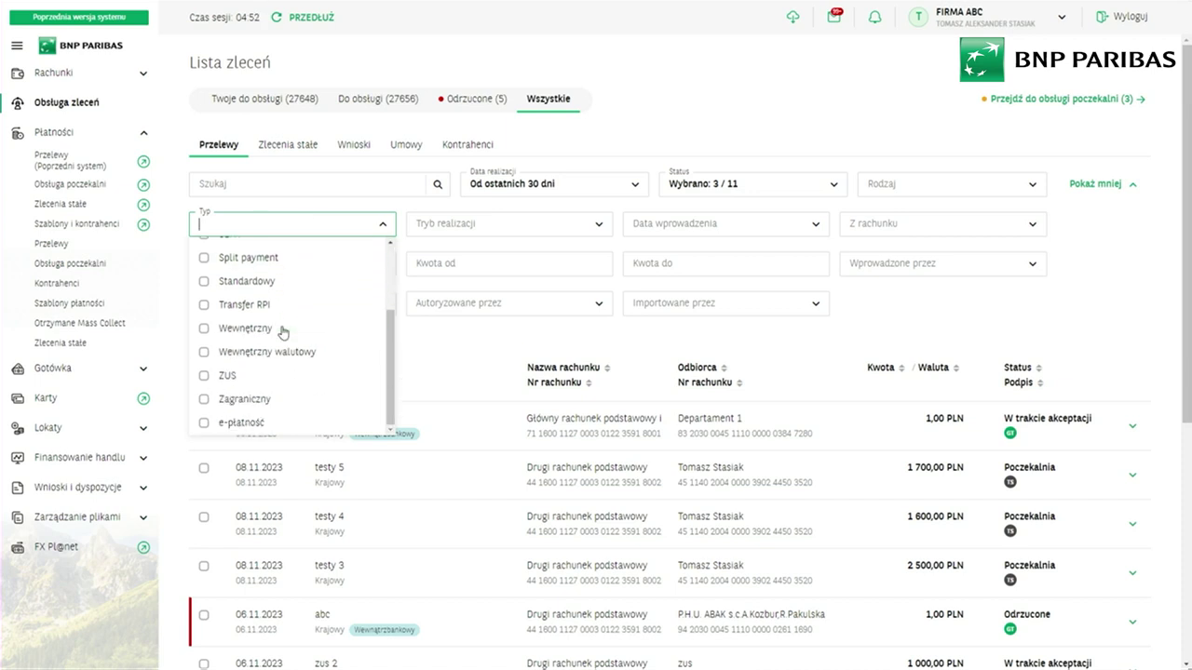
pyautogui.click(283, 332)
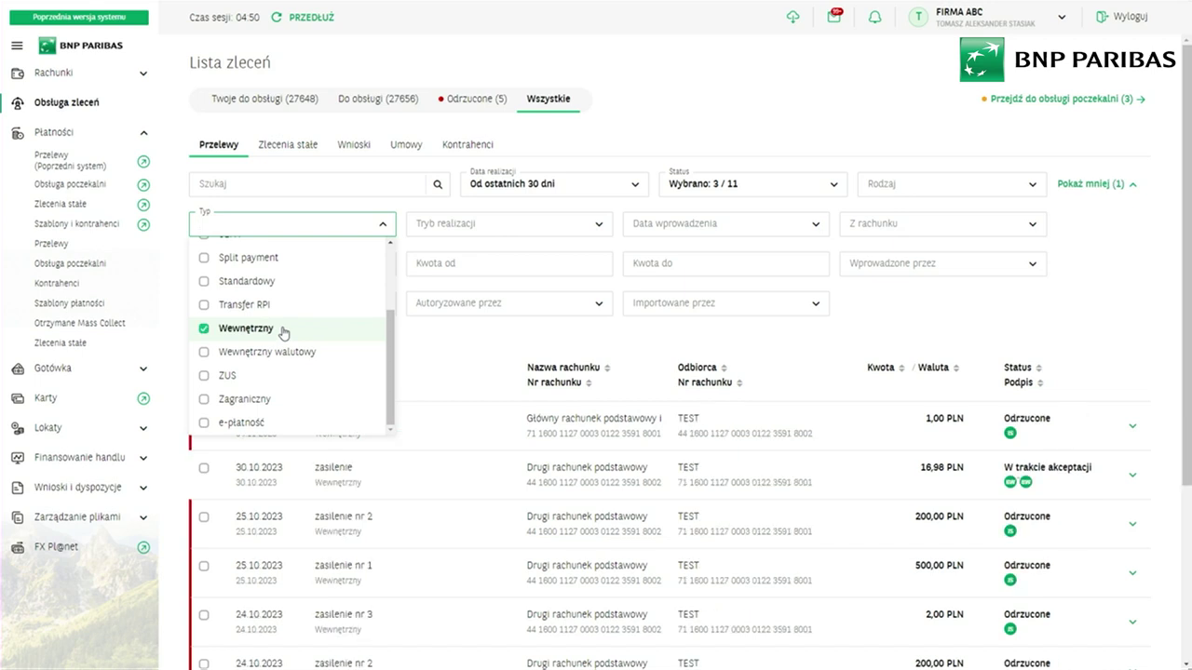
# - Check the options of the Tryb realizacji and Modyfikowane przez filters without choosing any
pyautogui.click(592, 229)
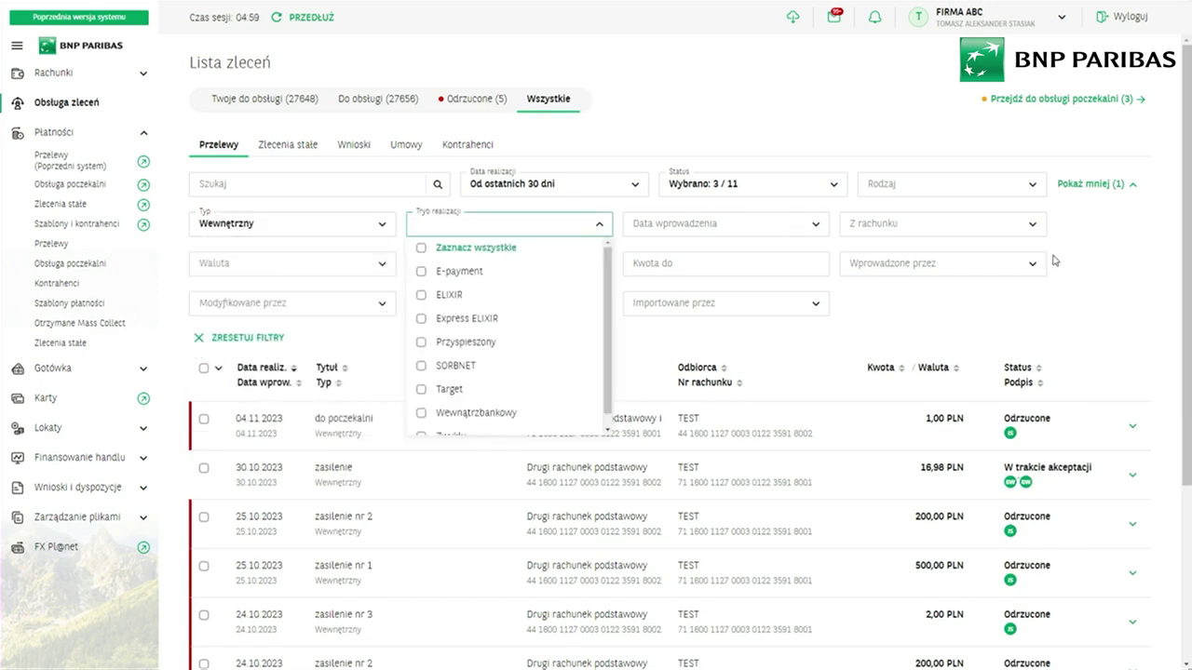
pyautogui.click(1085, 261)
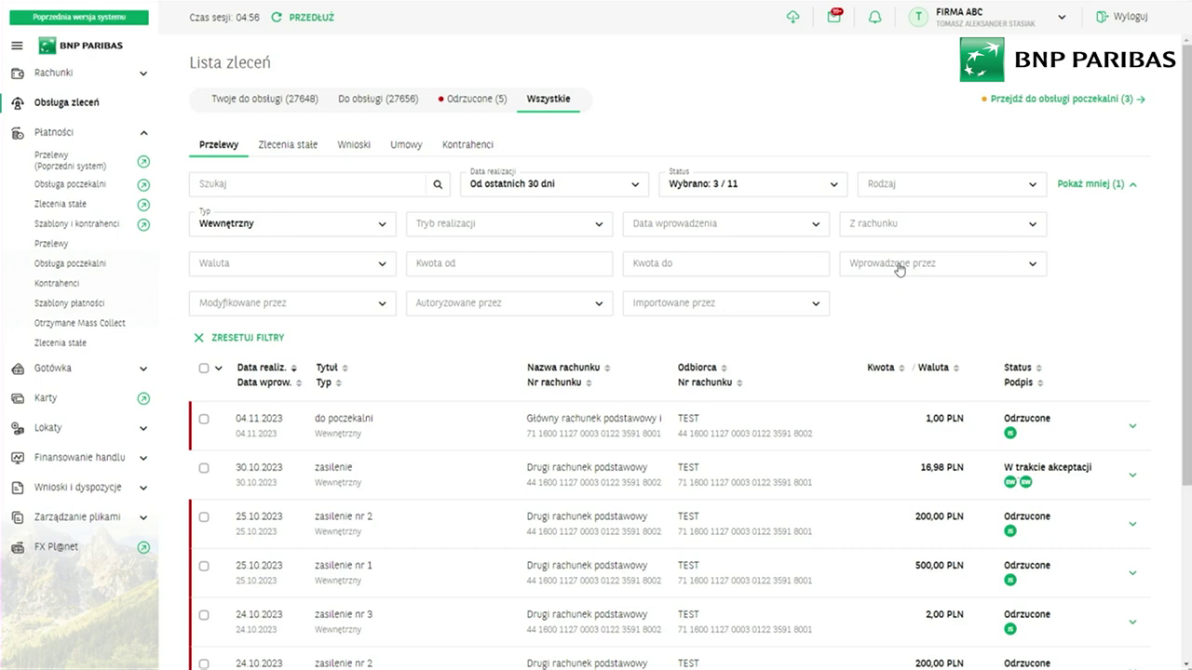
pyautogui.click(335, 304)
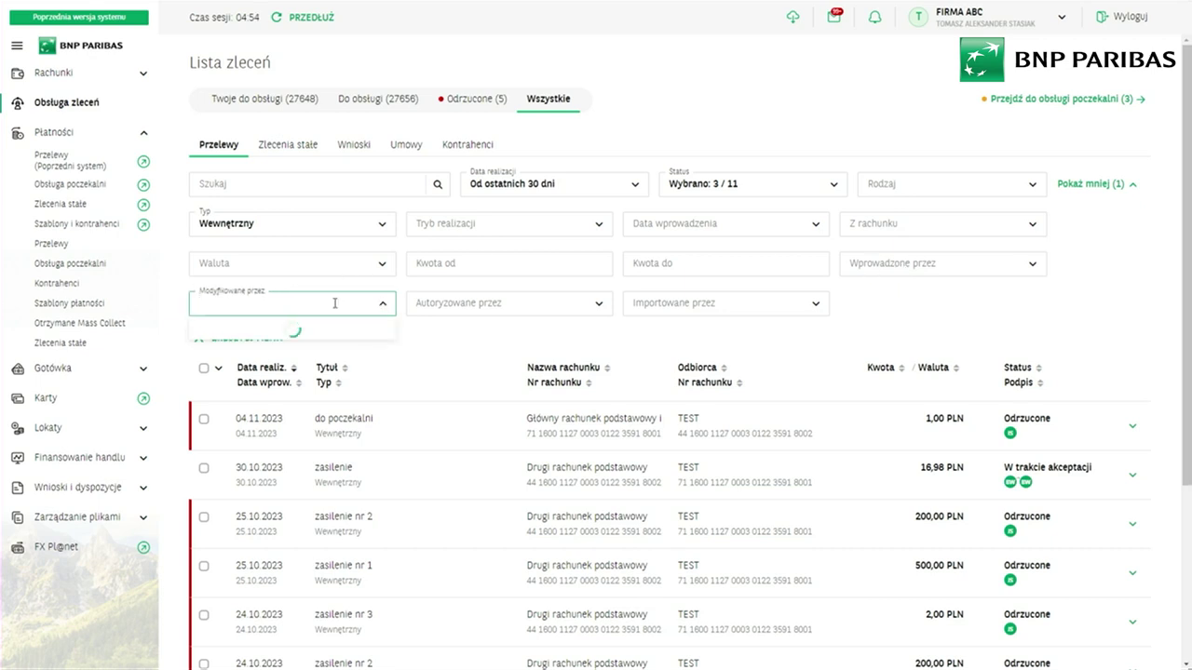
pyautogui.click(384, 307)
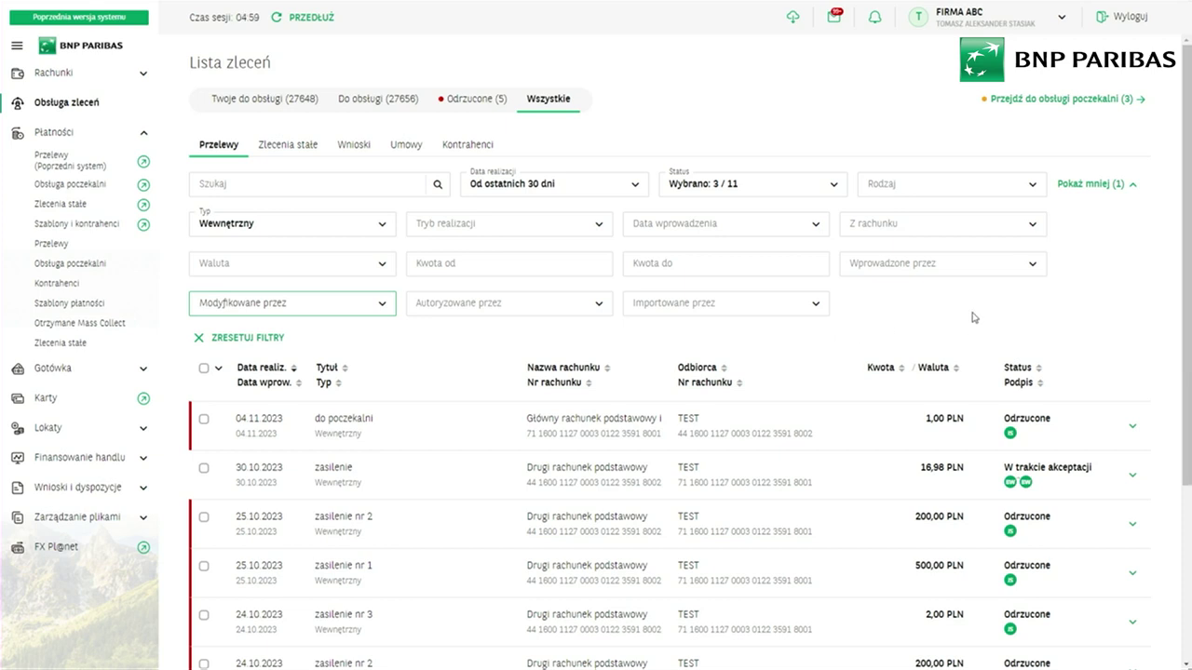
# - Select the first three transfers in the filtered list, and clear the selection again
pyautogui.scroll(-2, 972, 317)
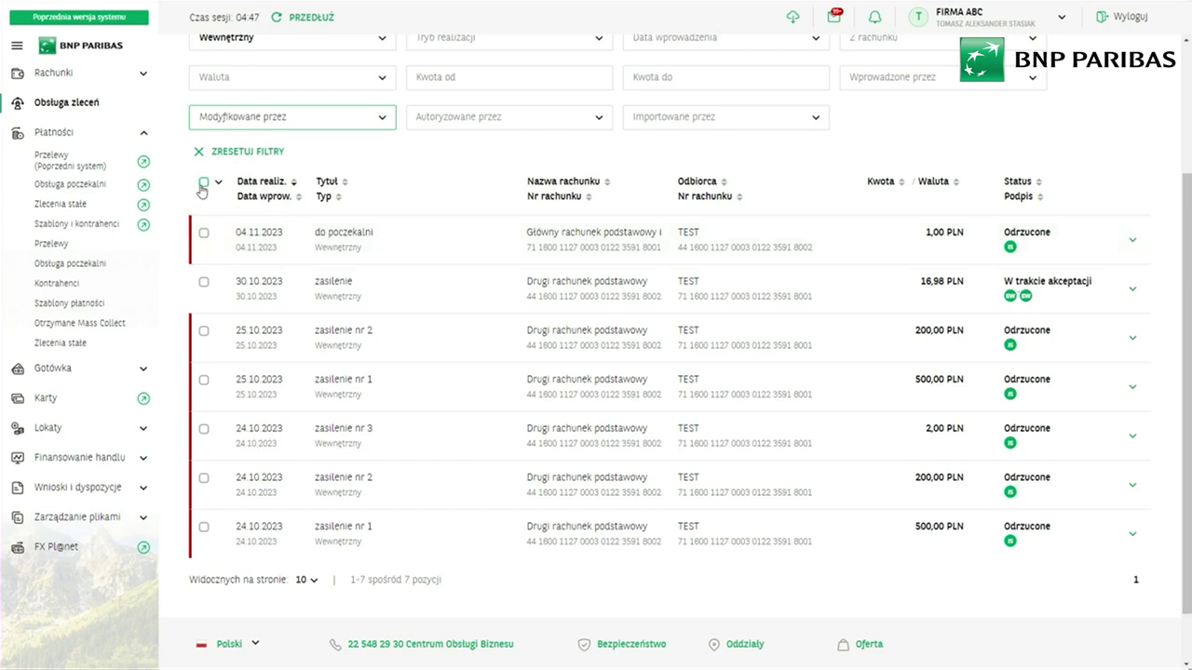
pyautogui.click(202, 232)
pyautogui.click(203, 281)
pyautogui.click(204, 330)
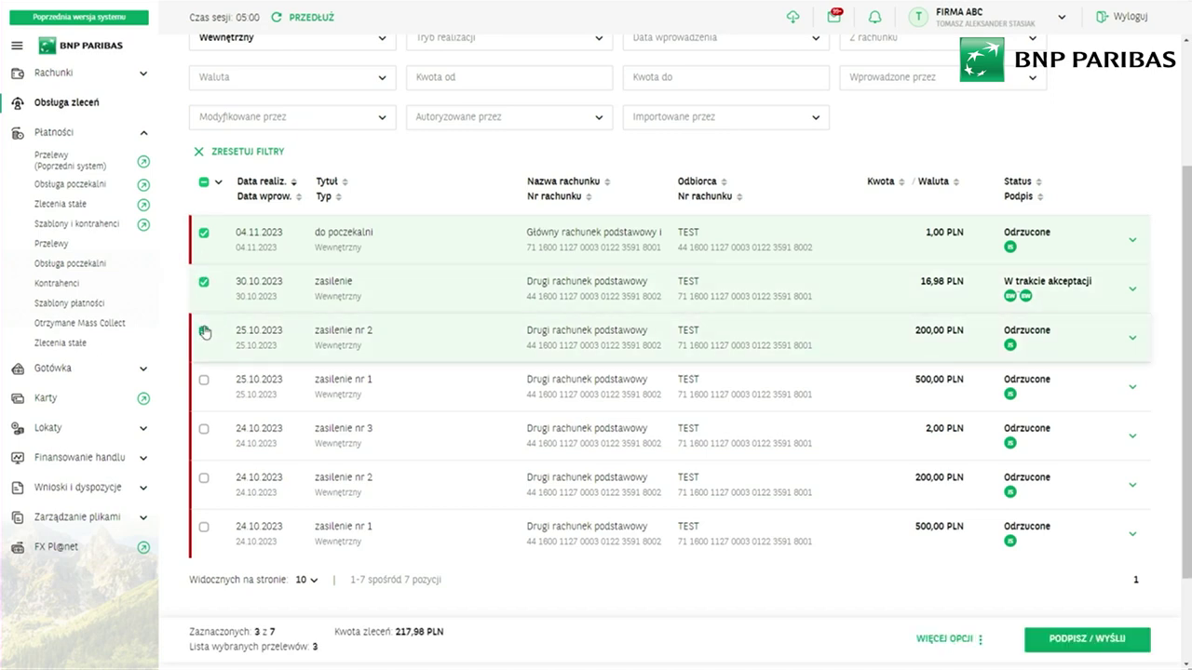
pyautogui.click(204, 183)
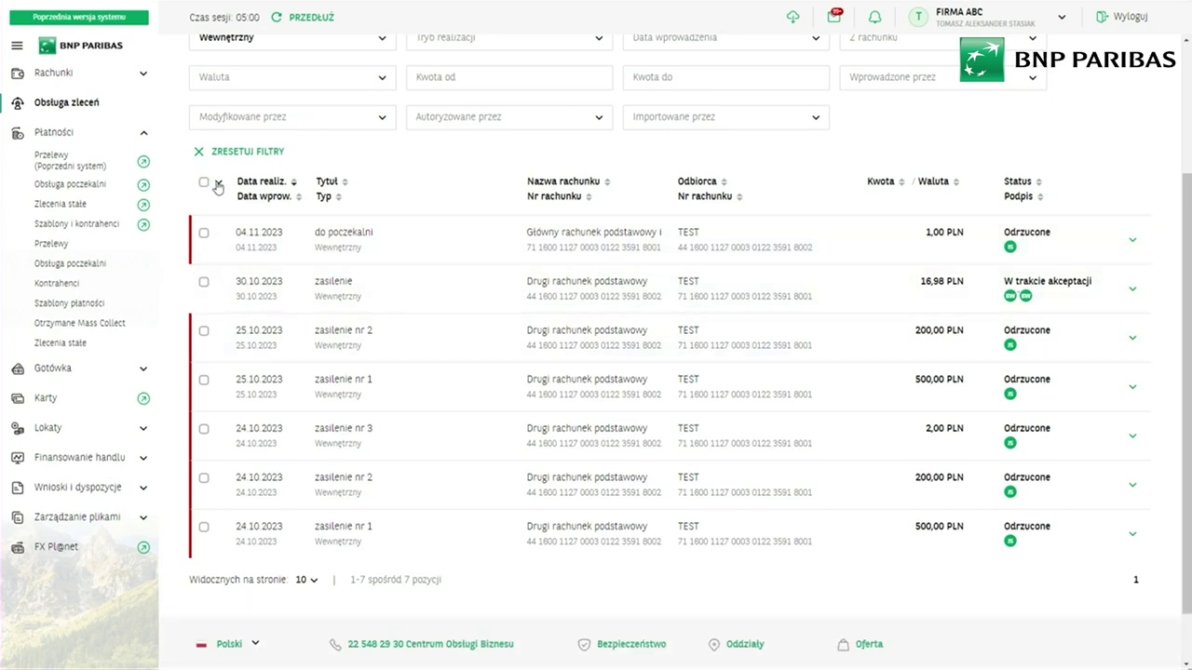
# - Select all transfers on the page and open the download settings for the selected orders
pyautogui.click(216, 185)
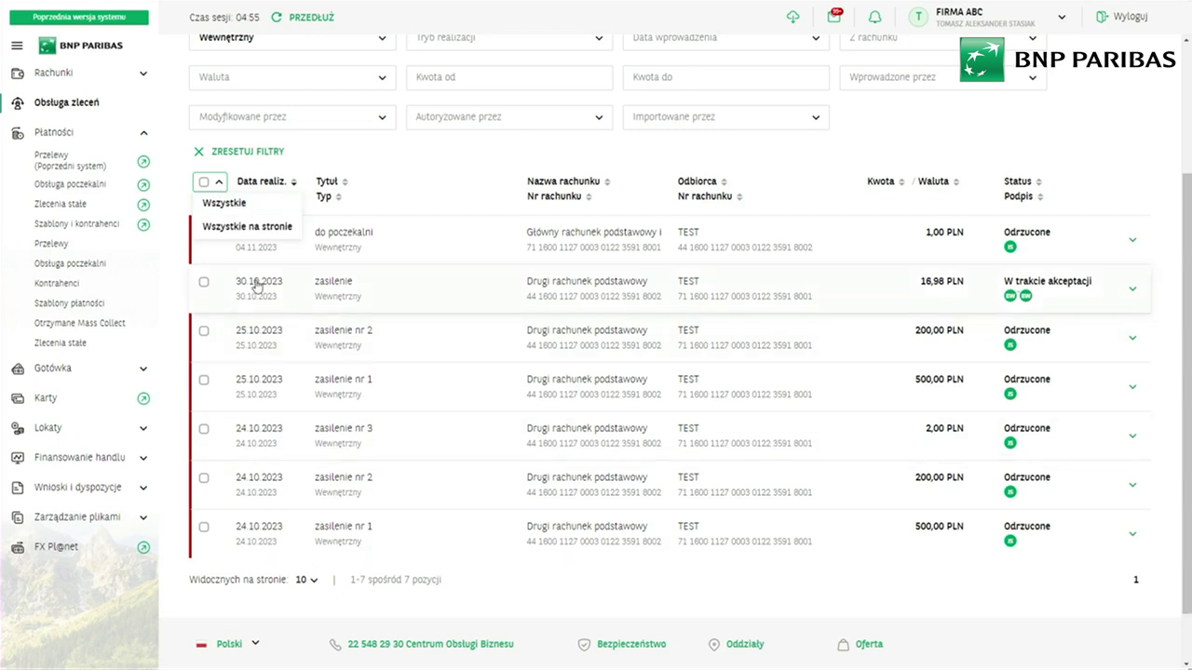
pyautogui.click(246, 232)
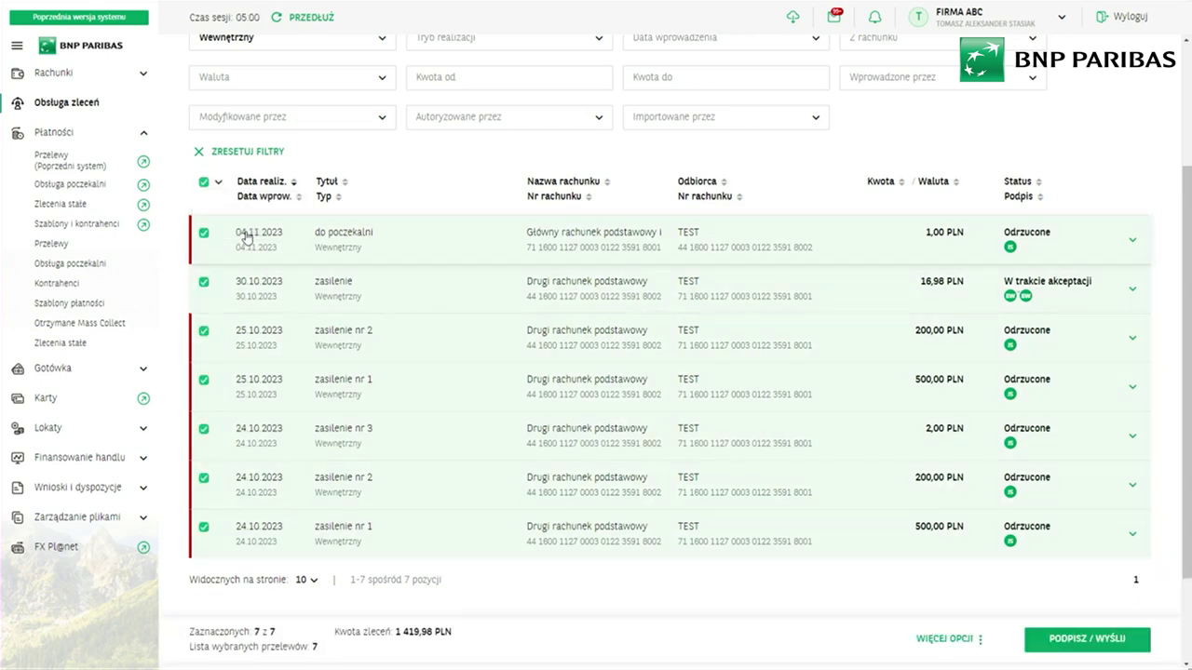
pyautogui.click(983, 641)
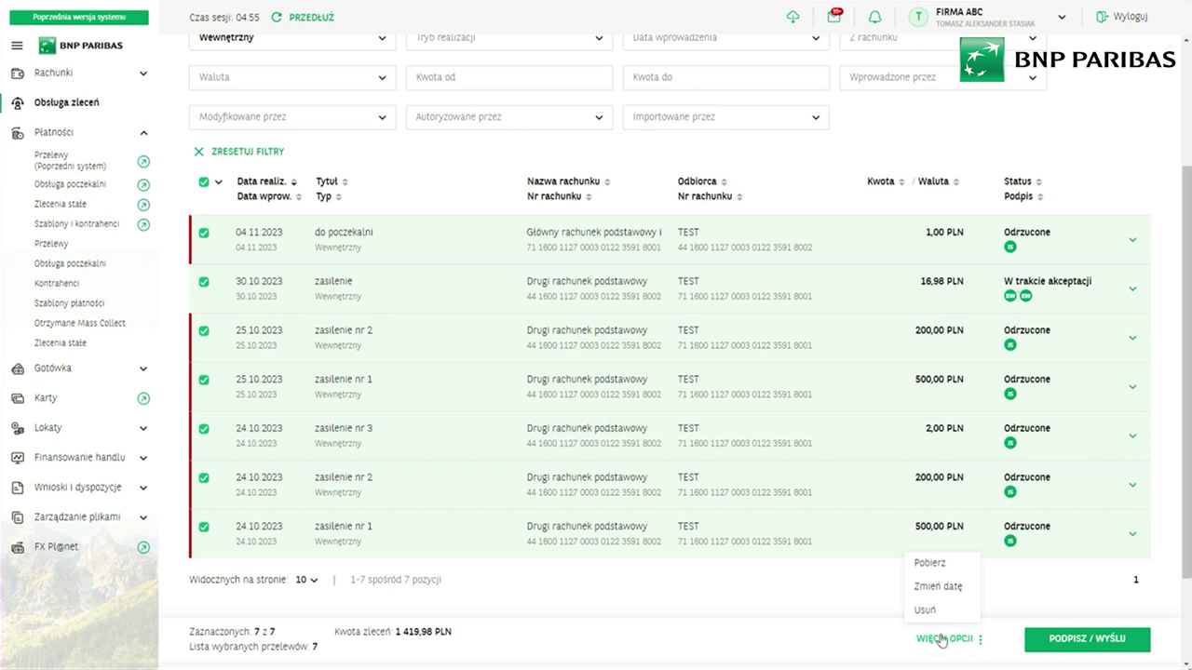
pyautogui.click(943, 569)
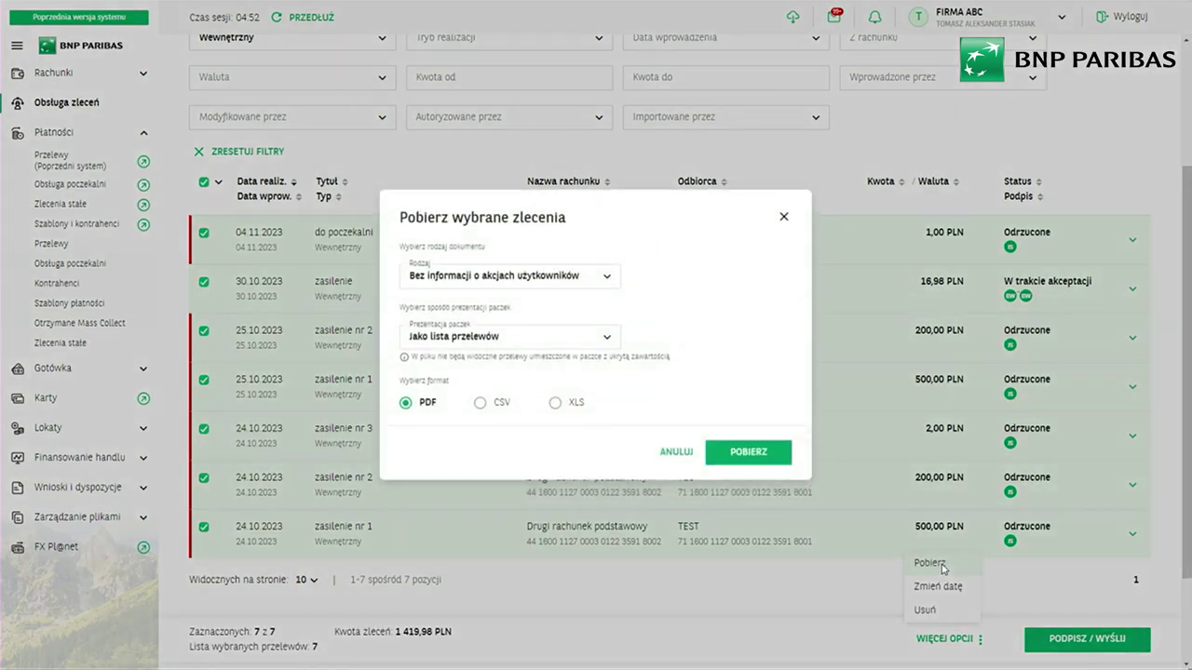
# - Review the document type and package presentation options for the download, and cancel it
pyautogui.click(578, 278)
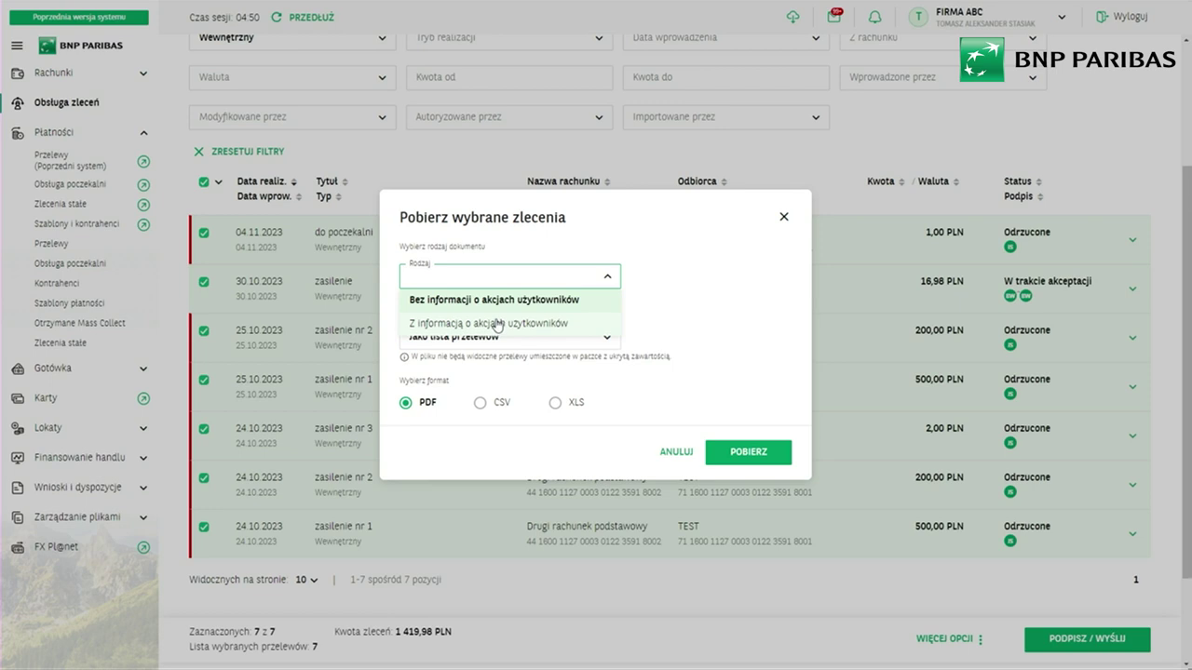
pyautogui.click(689, 315)
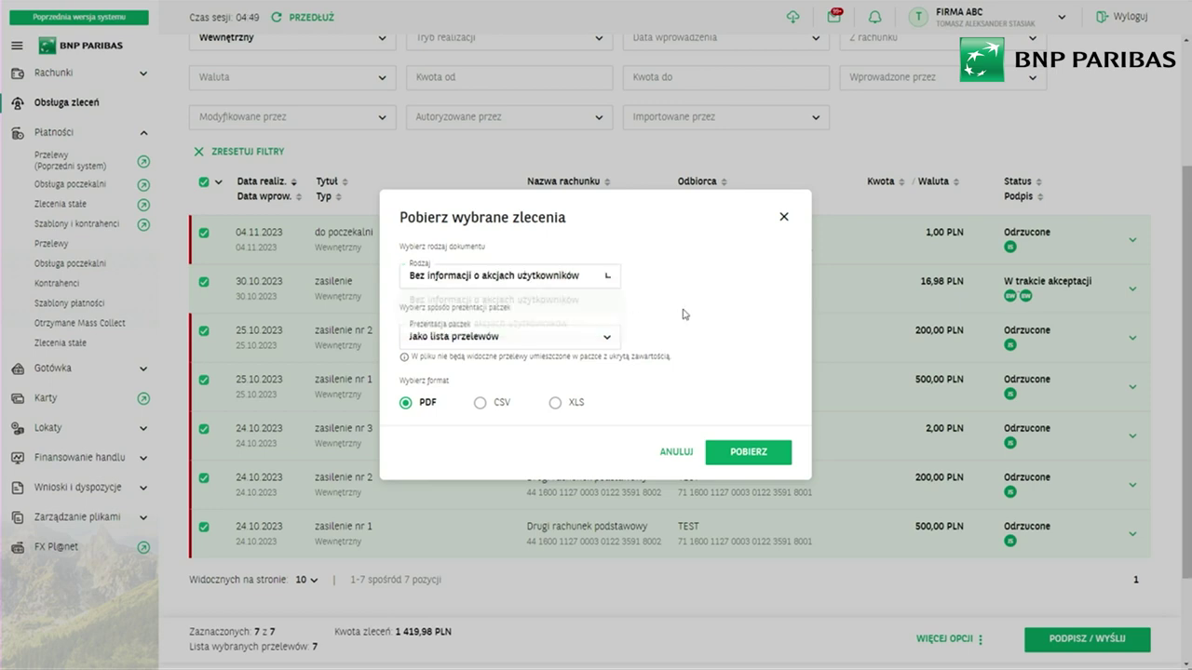
pyautogui.click(525, 337)
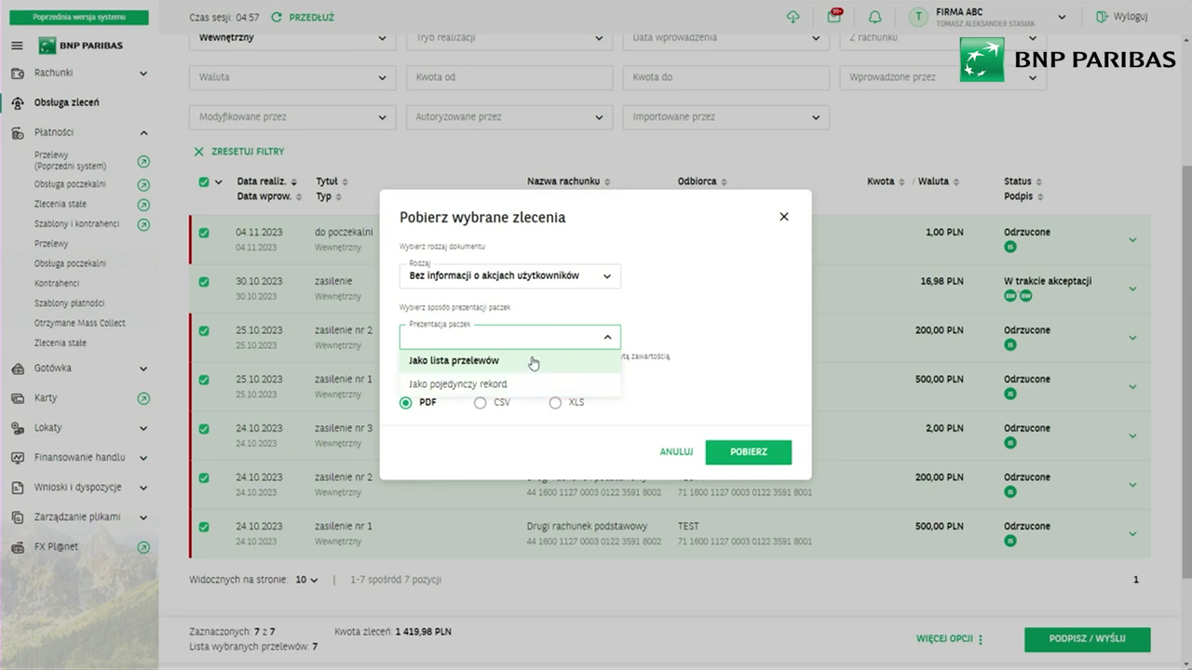
pyautogui.click(670, 324)
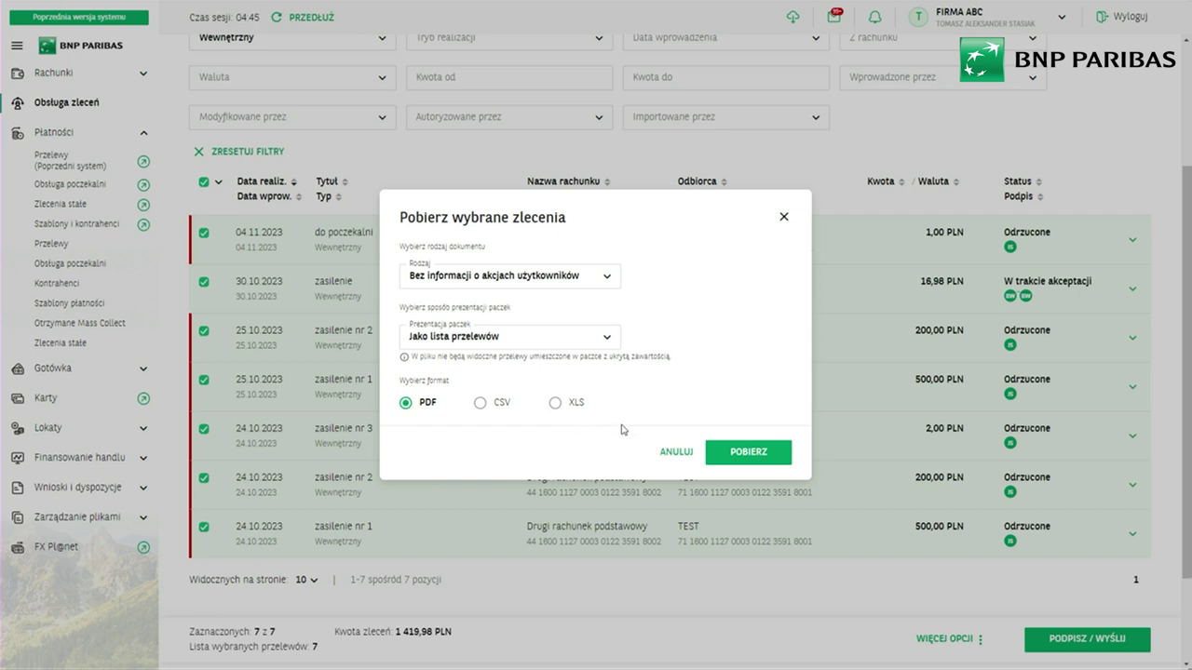
pyautogui.click(674, 453)
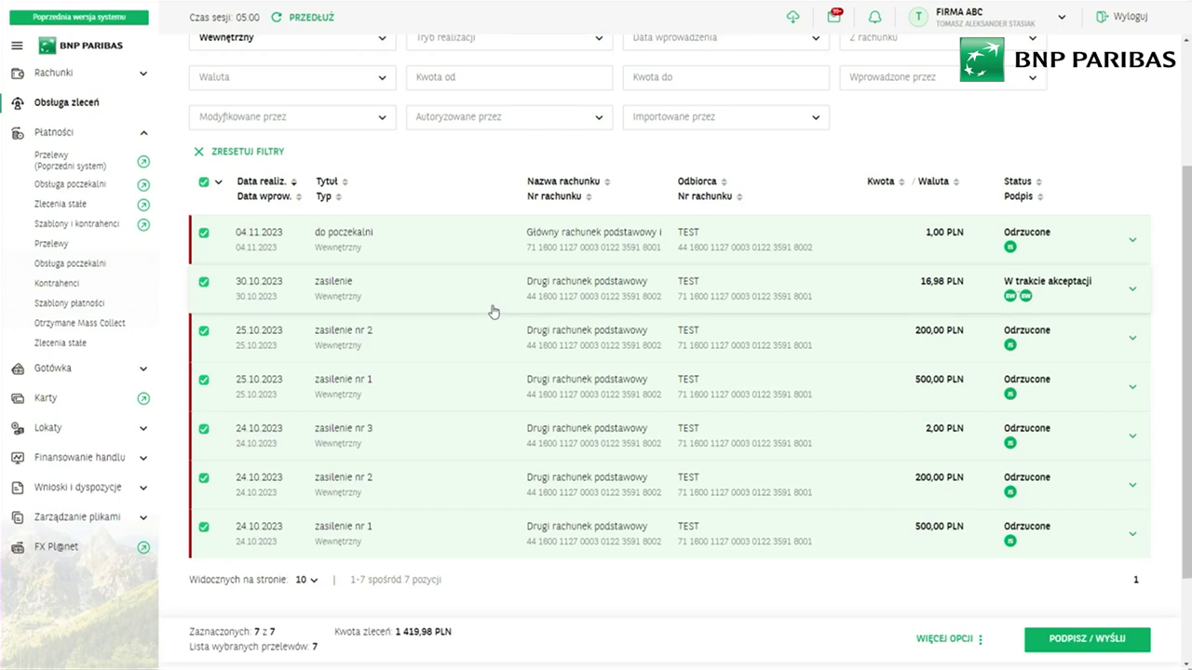
# - View the standing orders under Zlecenia stałe and the contractor orders under Kontrahenci
pyautogui.scroll(2, 494, 312)
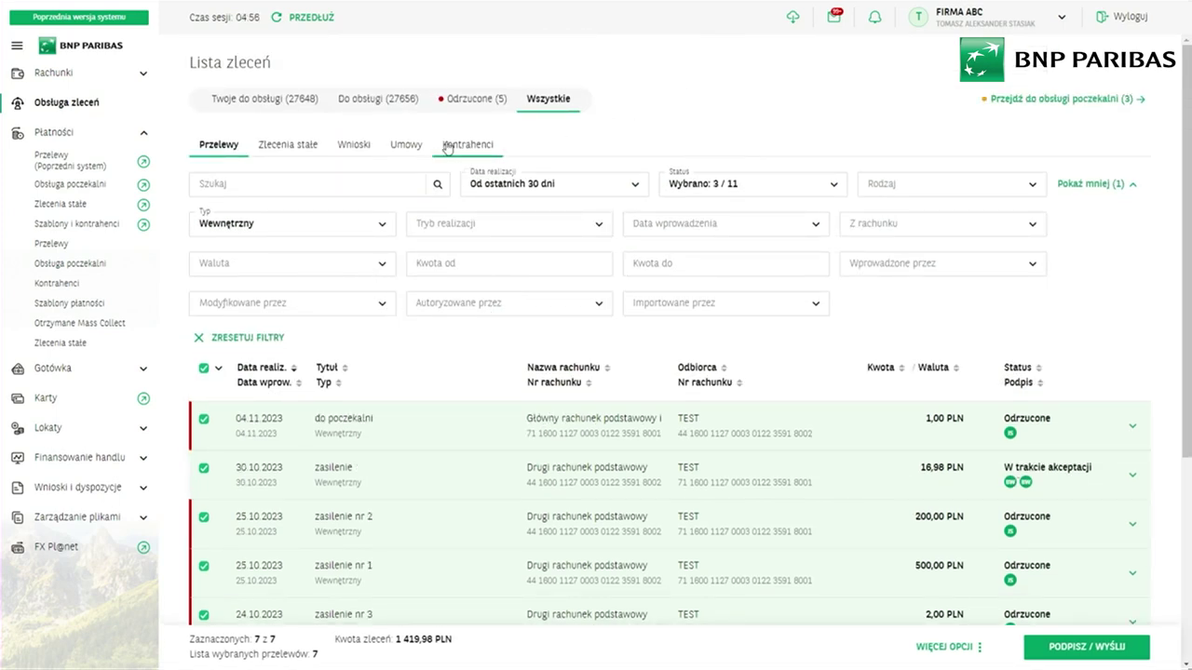
pyautogui.click(288, 144)
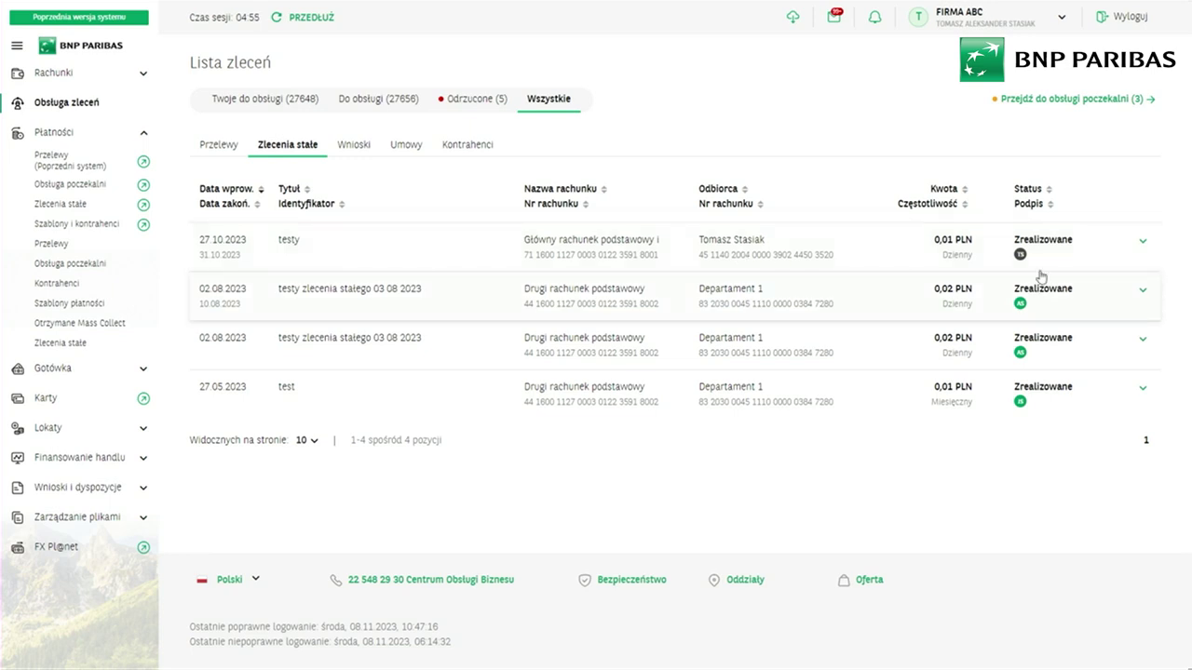
pyautogui.click(474, 147)
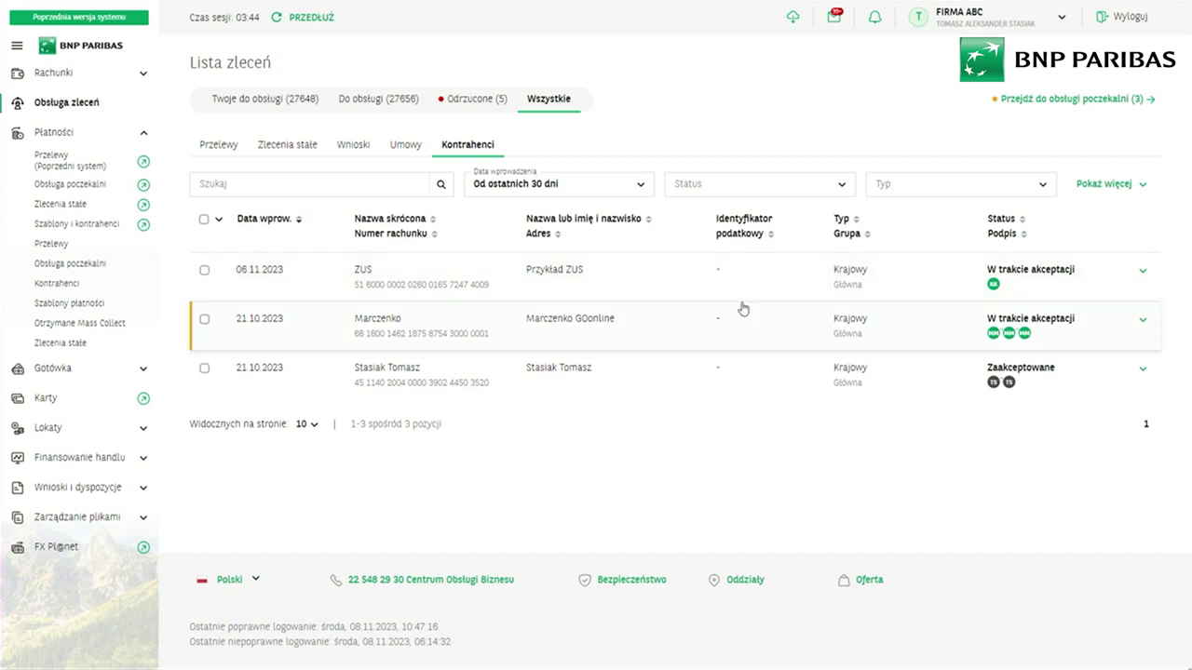
# - Select all contractor orders with the Wszystkie option, and clear the selection again
pyautogui.click(202, 222)
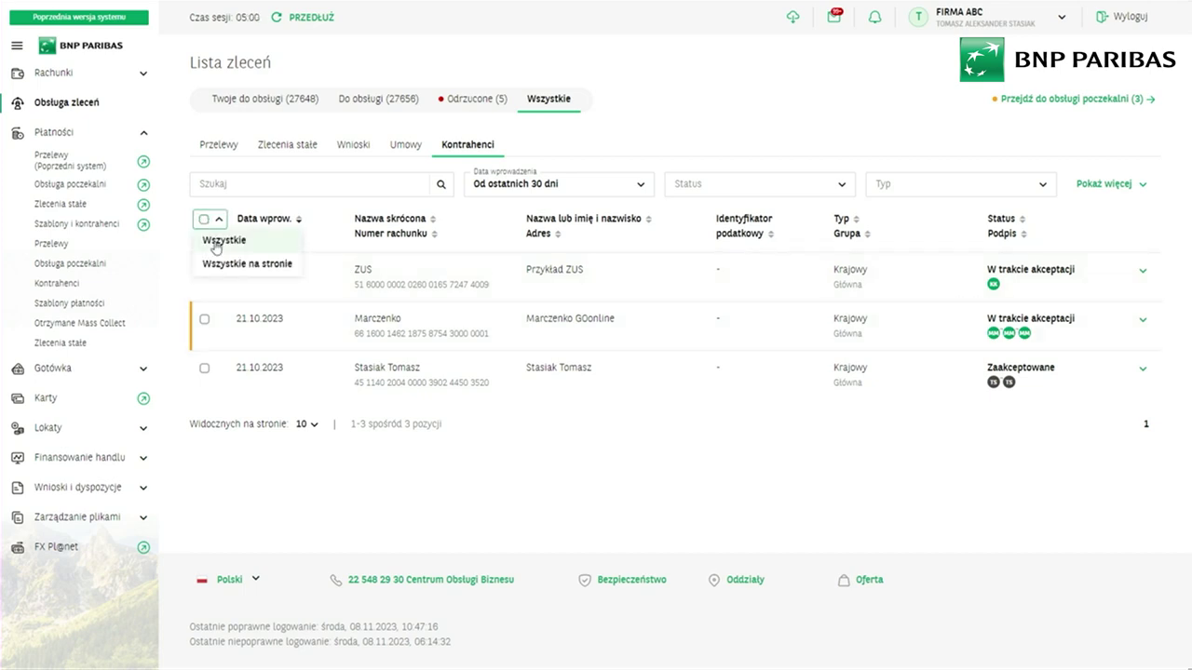
pyautogui.click(211, 240)
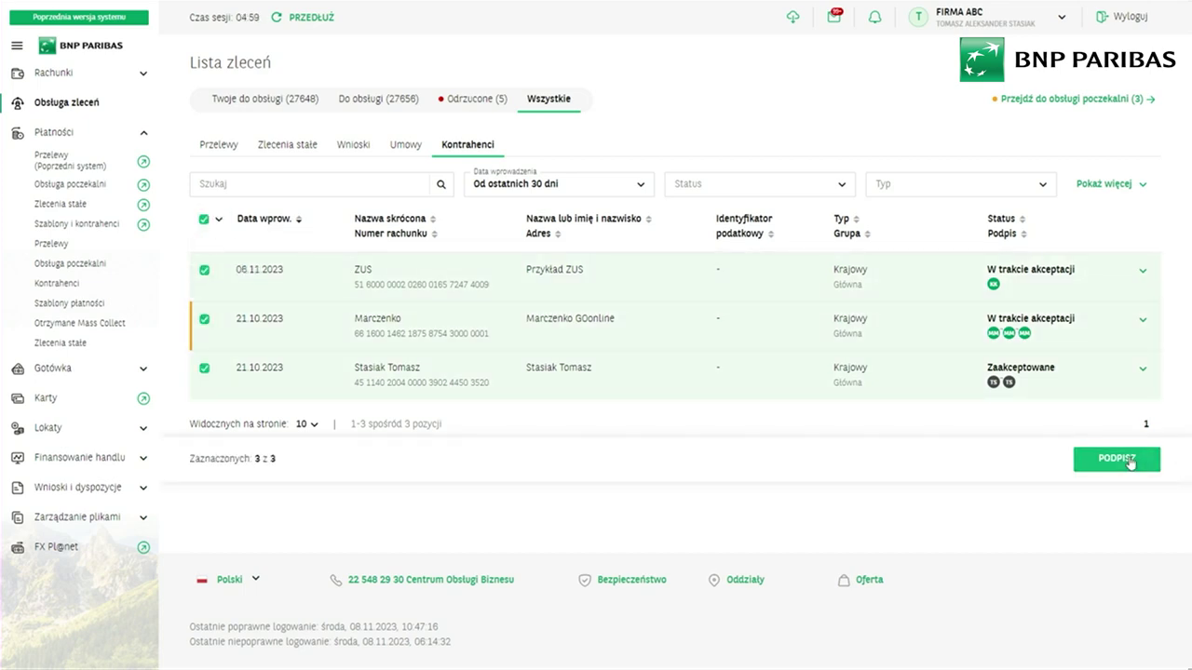
pyautogui.click(205, 220)
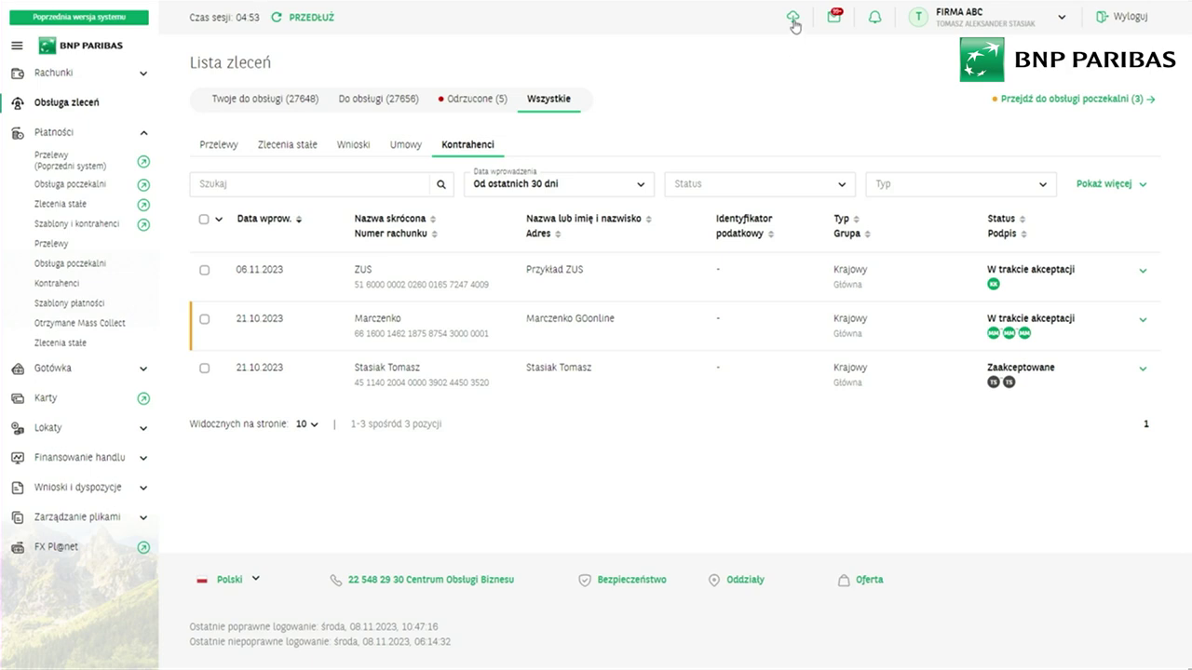
# - Go to the Przelewy page and open the list of import templates from the file export and import area
pyautogui.click(75, 104)
pyautogui.click(80, 246)
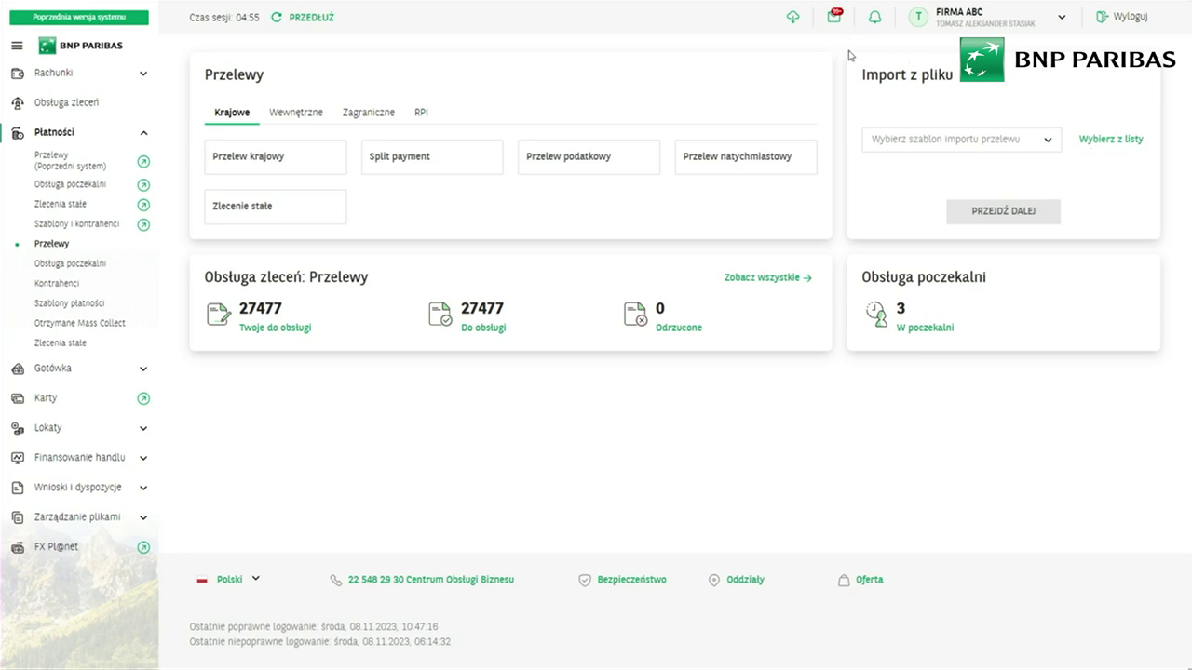
pyautogui.click(794, 20)
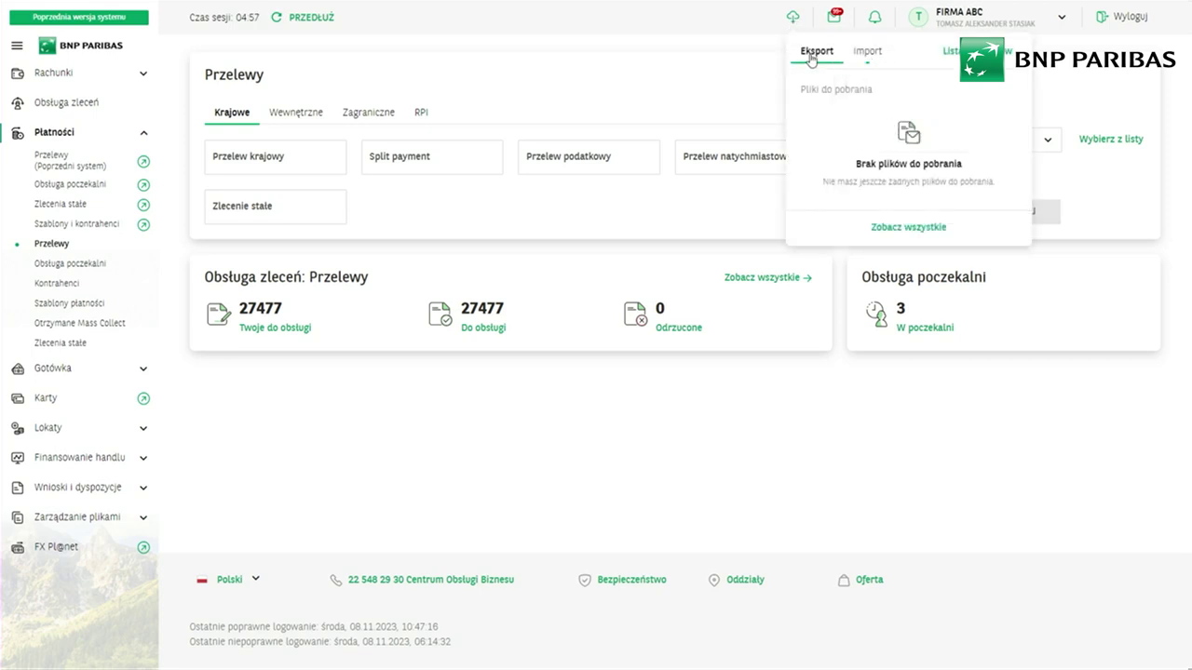
pyautogui.click(867, 65)
pyautogui.click(978, 51)
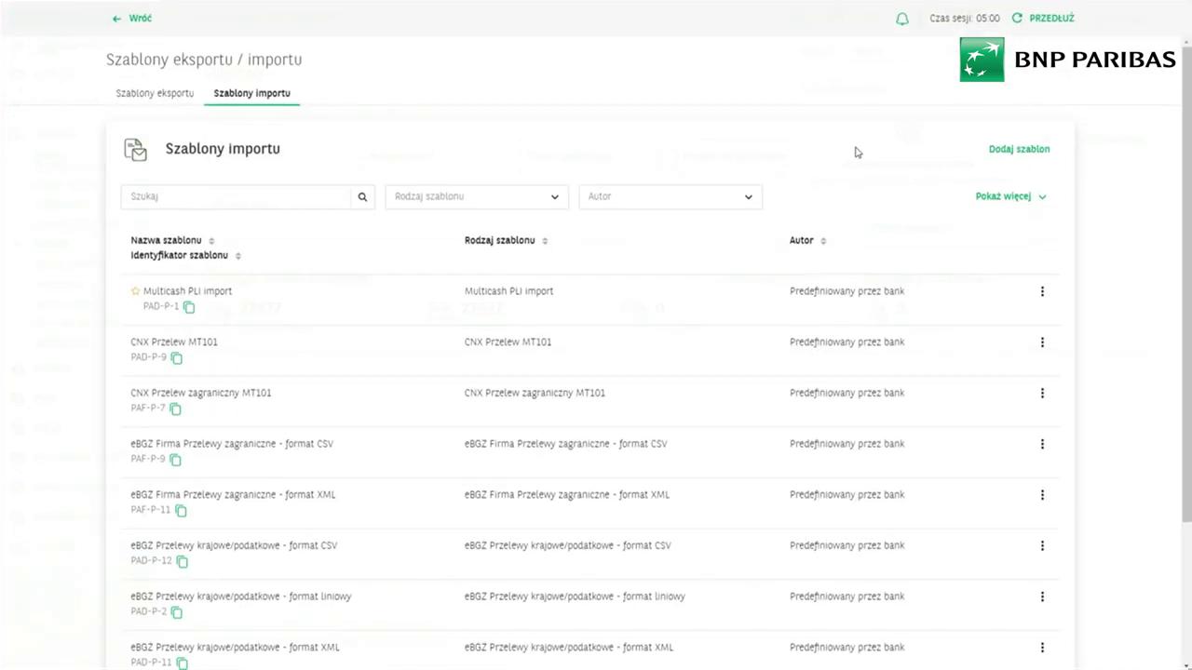
# - Show 200 import templates per page and look through the whole list
pyautogui.scroll(-3, 726, 255)
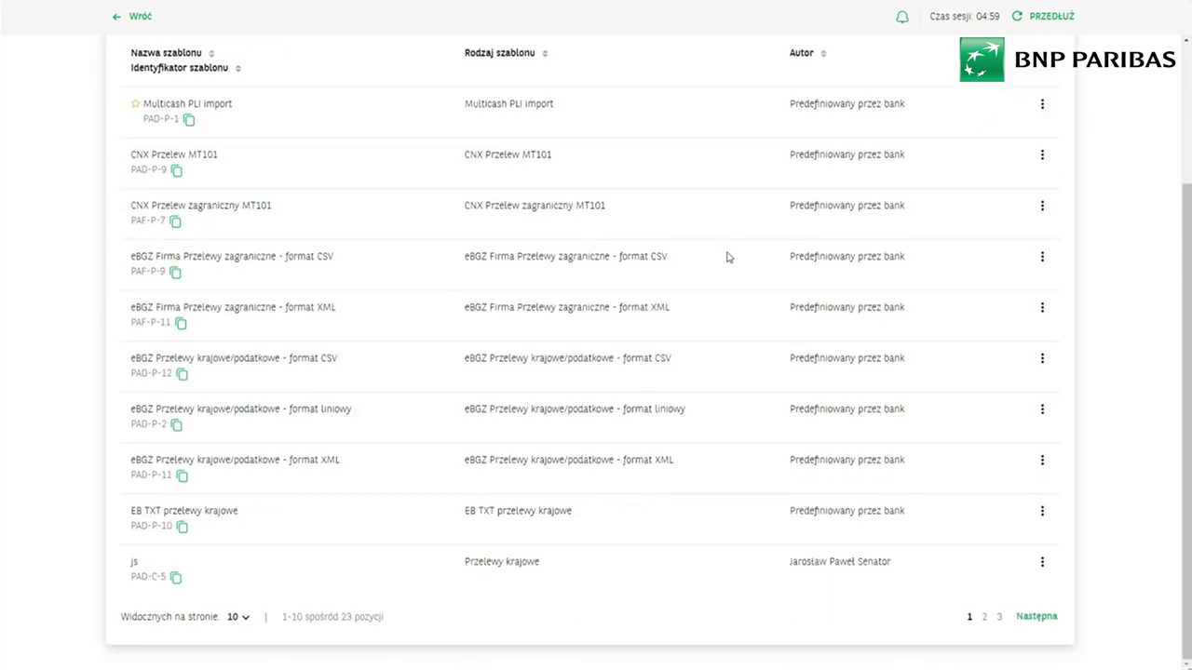
pyautogui.click(234, 618)
pyautogui.click(246, 597)
pyautogui.scroll(-5, 457, 495)
pyautogui.scroll(7, 457, 494)
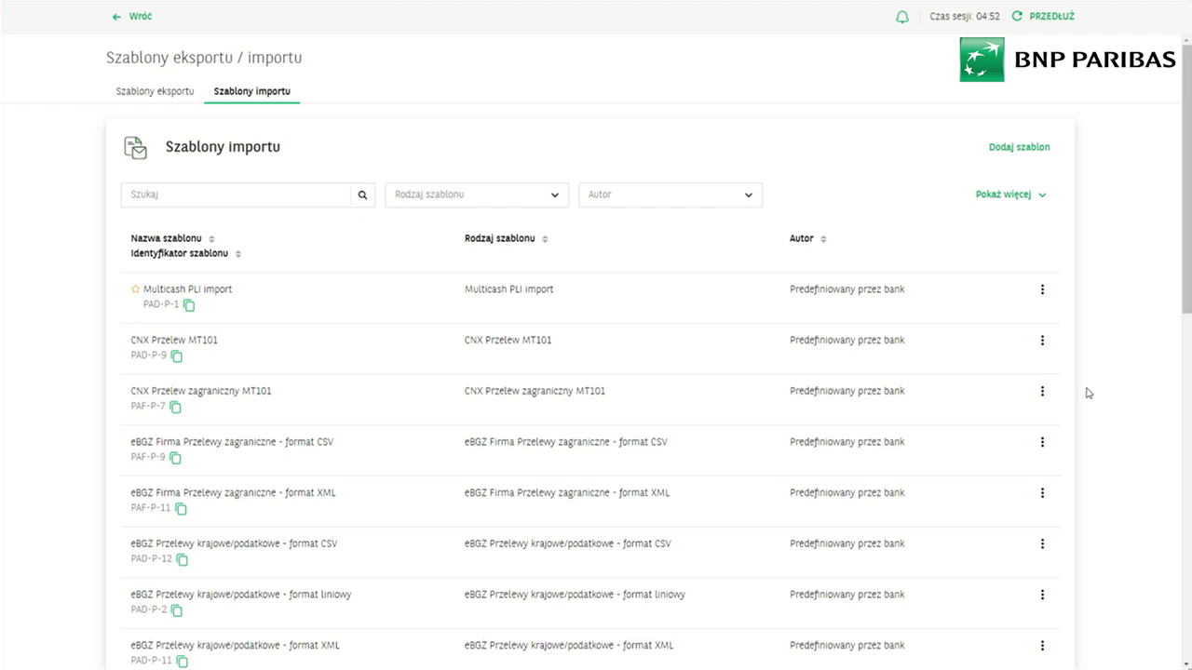
pyautogui.scroll(-6, 912, 356)
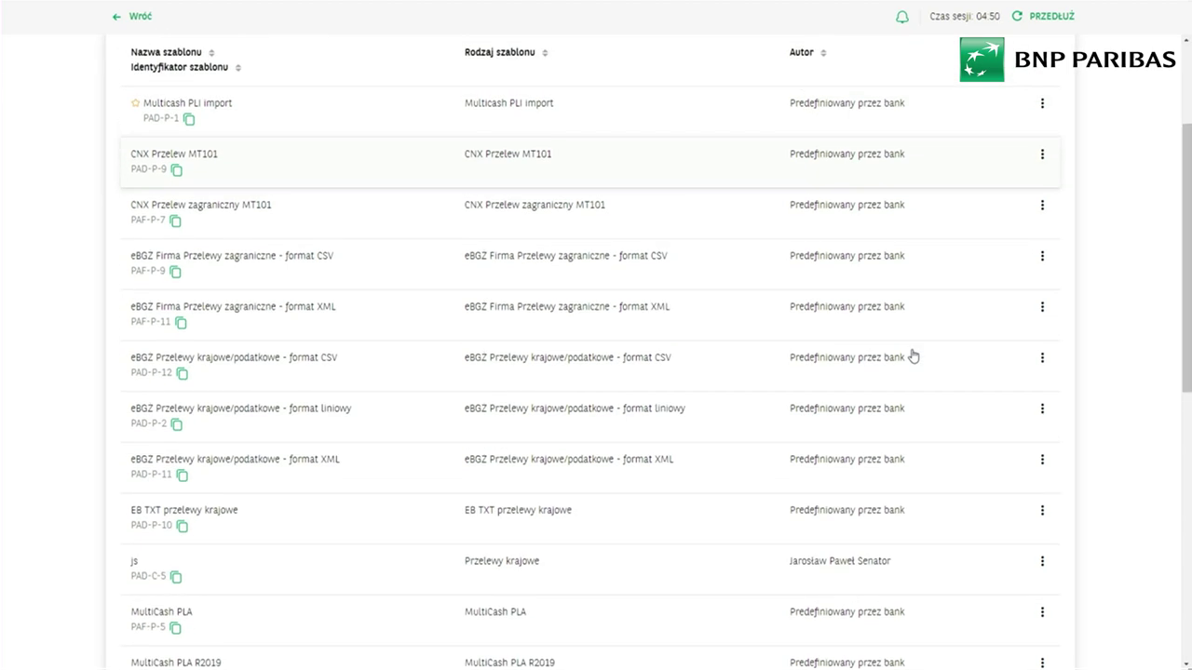
pyautogui.scroll(-3, 912, 355)
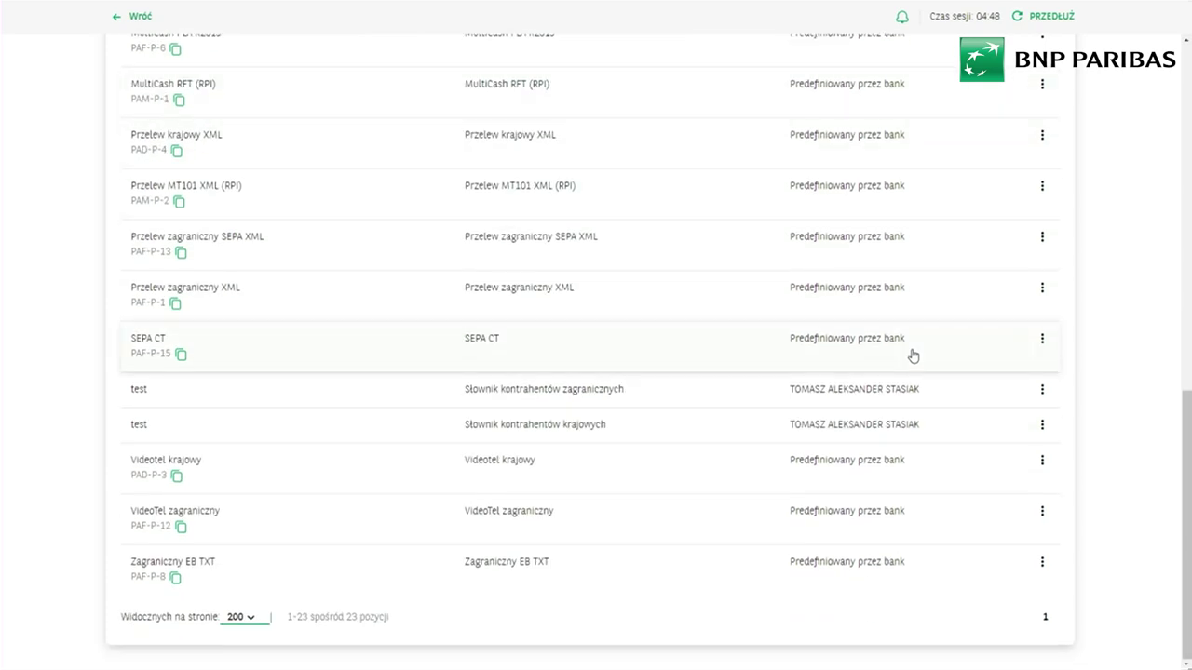
pyautogui.scroll(10, 912, 356)
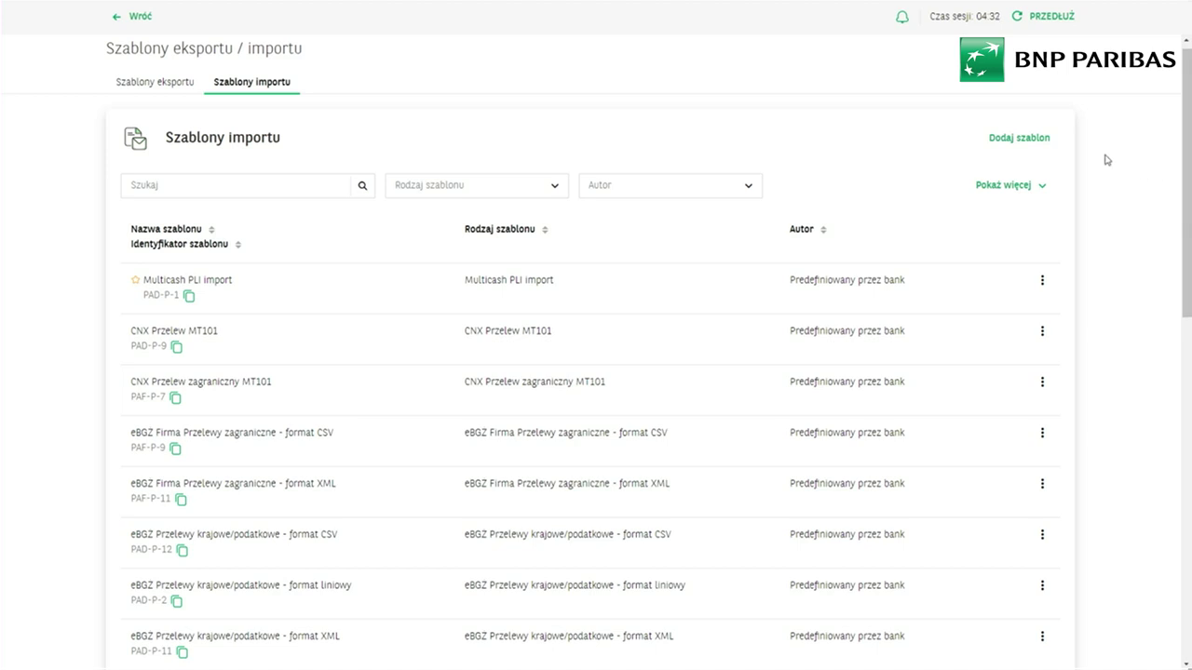
# - Start a new import template of the type Przelewy krajowe, and view its configuration and file structure
pyautogui.click(1023, 146)
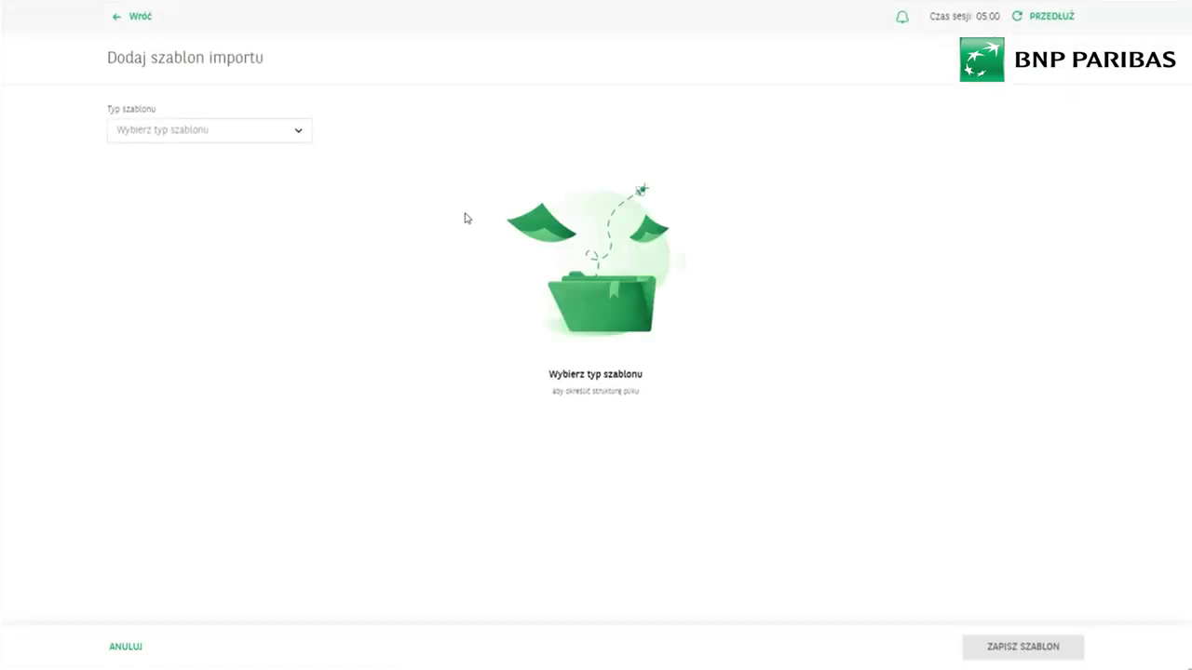
pyautogui.click(210, 131)
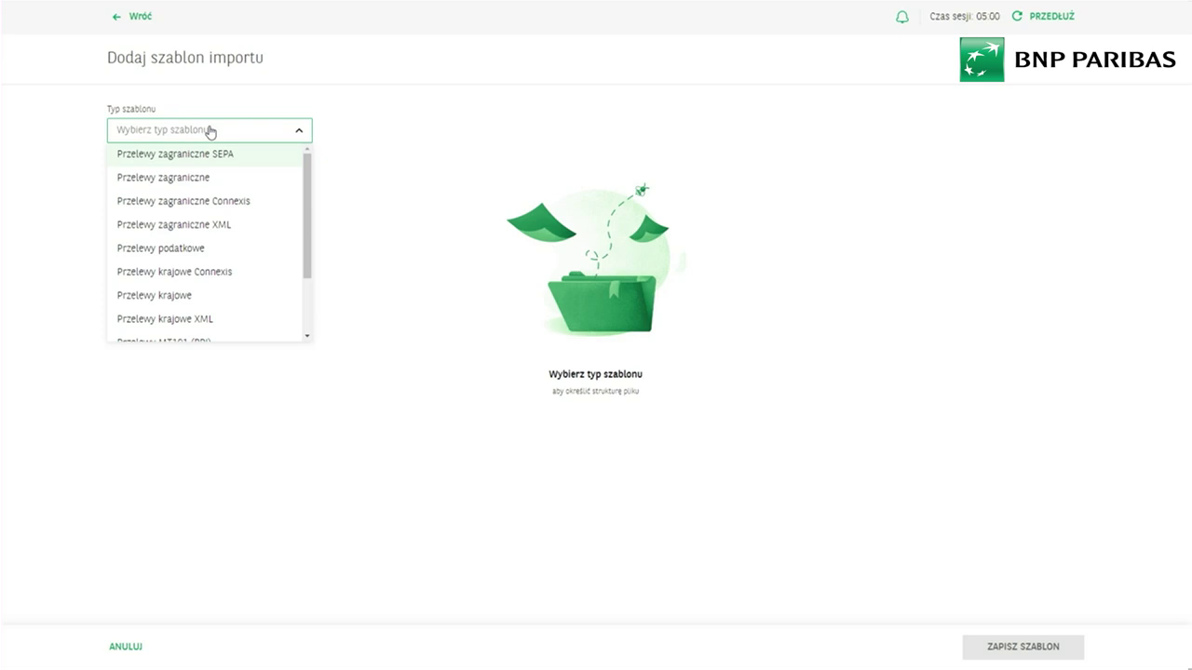
pyautogui.scroll(-3, 247, 193)
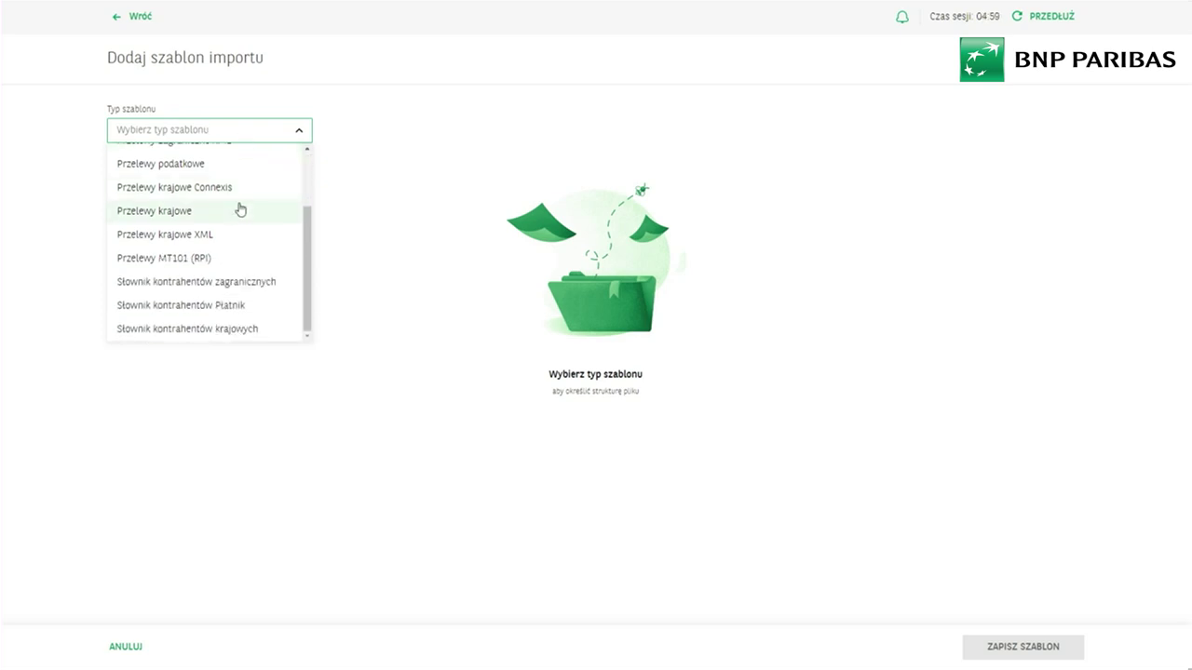
pyautogui.click(240, 208)
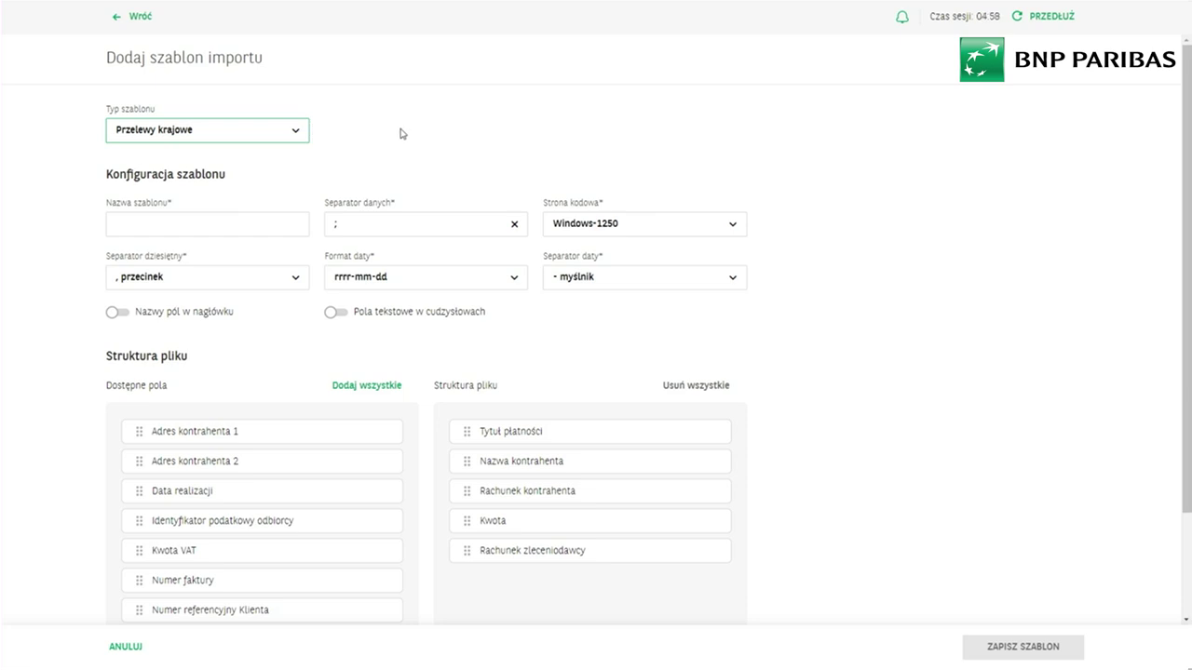
pyautogui.scroll(-2, 400, 133)
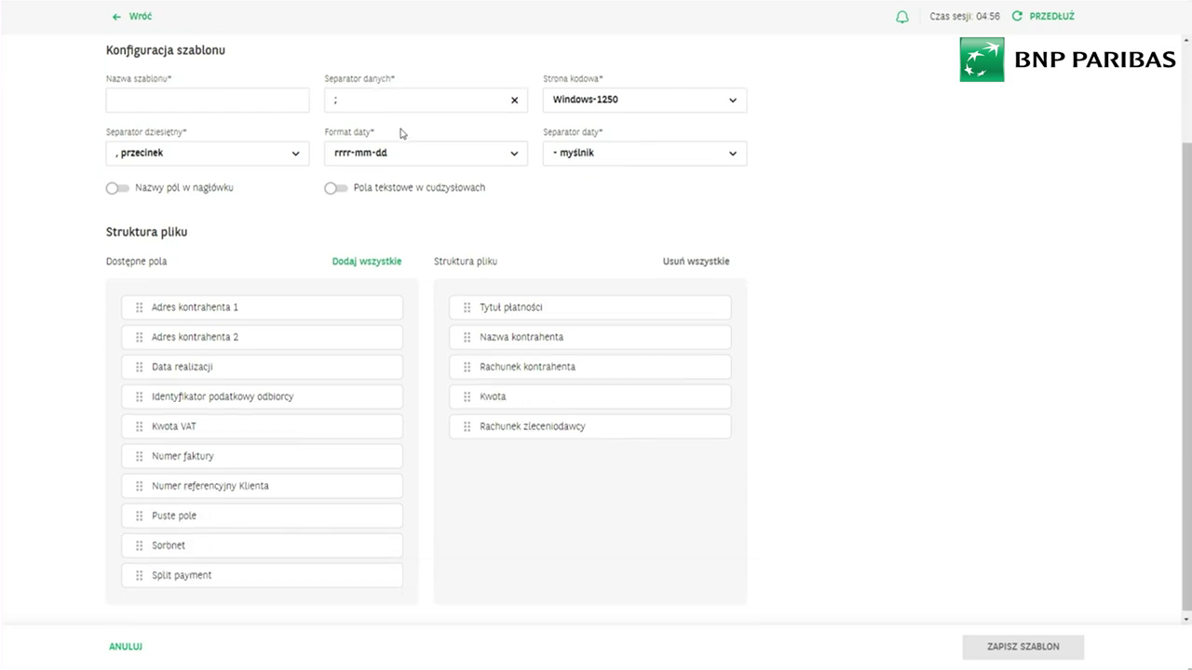
# - Name the new import template test3, with the data separator kept as a semicolon
pyautogui.scroll(1, 647, 218)
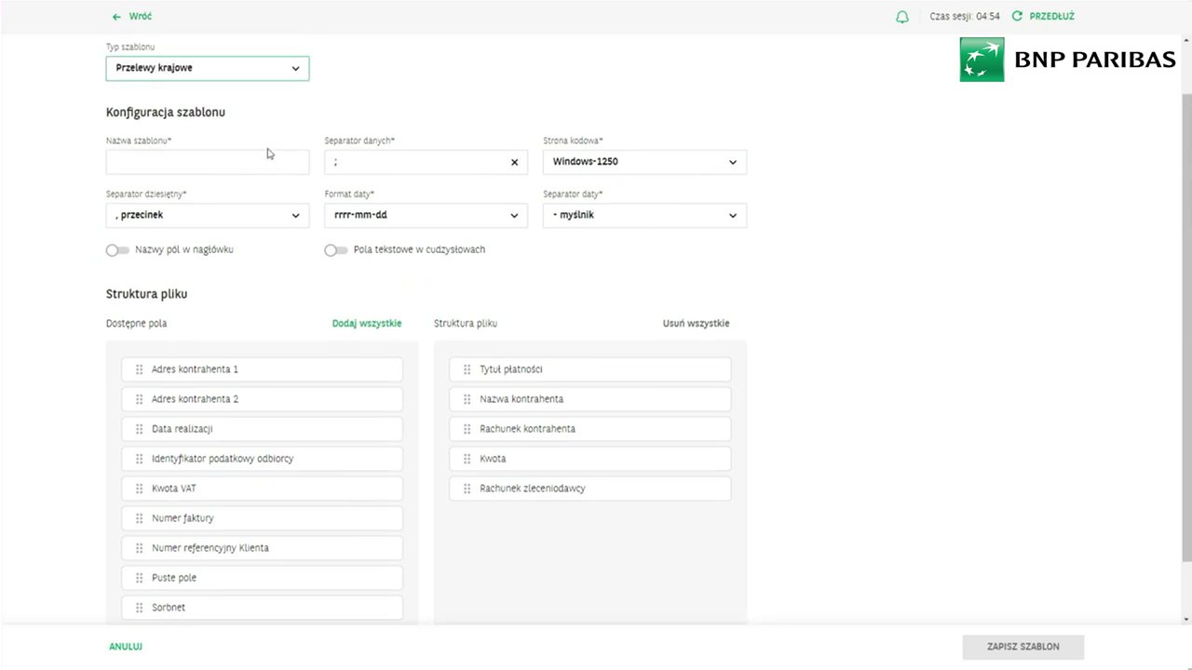
pyautogui.click(264, 158)
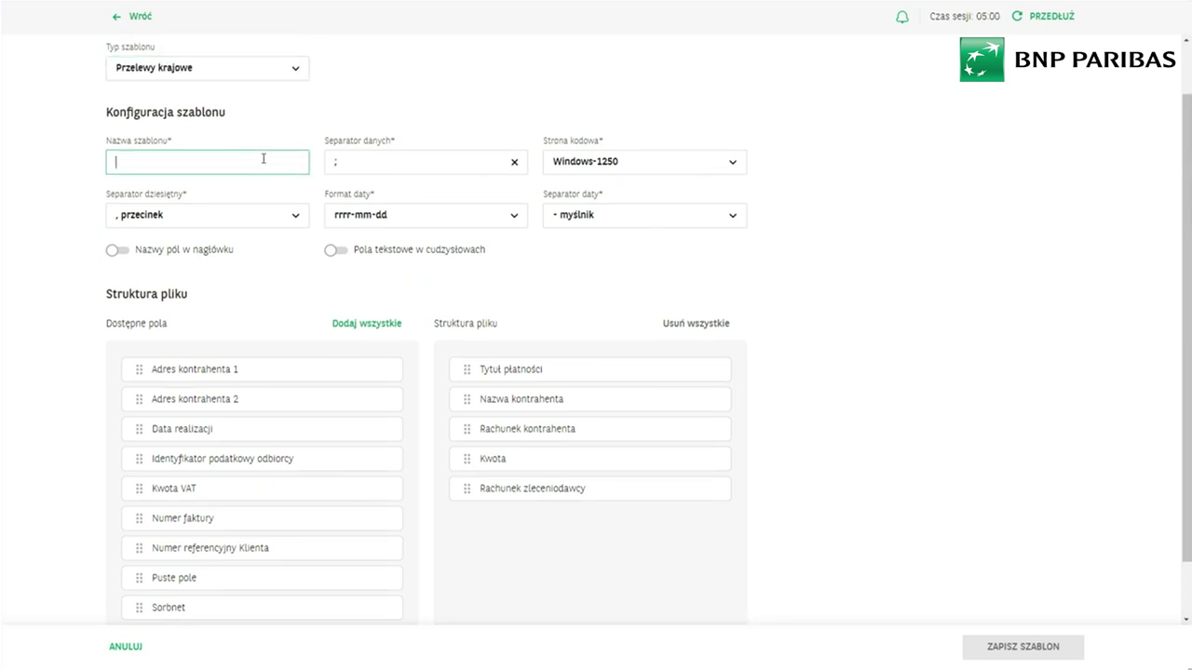
pyautogui.write('test3')
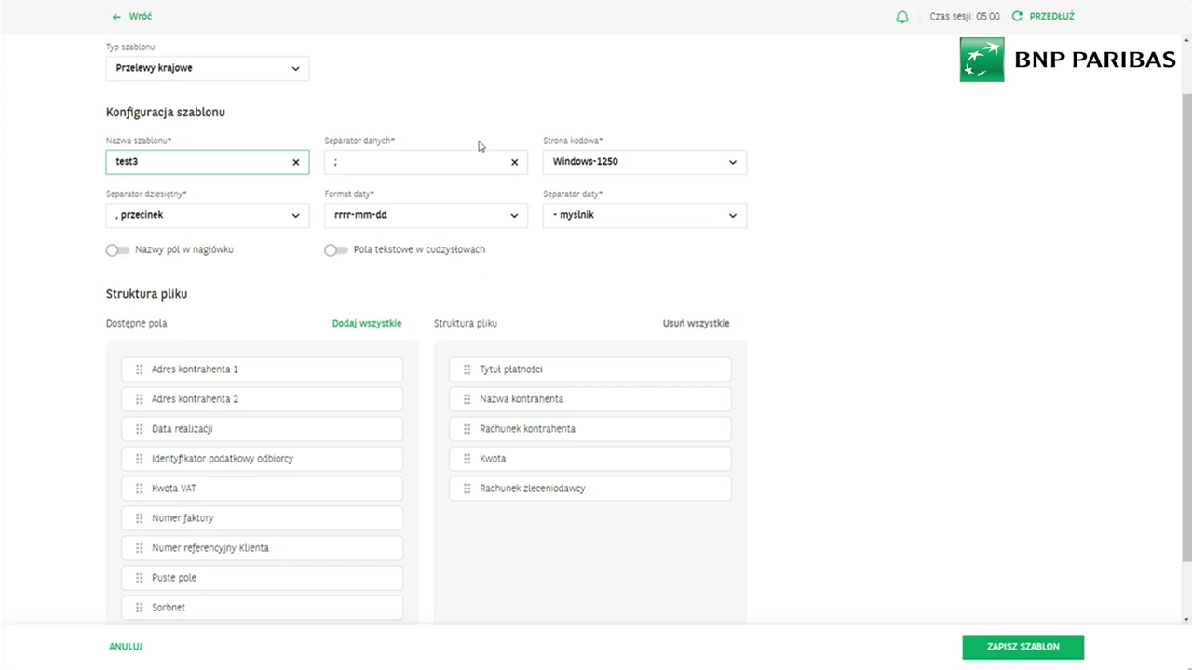
pyautogui.click(377, 159)
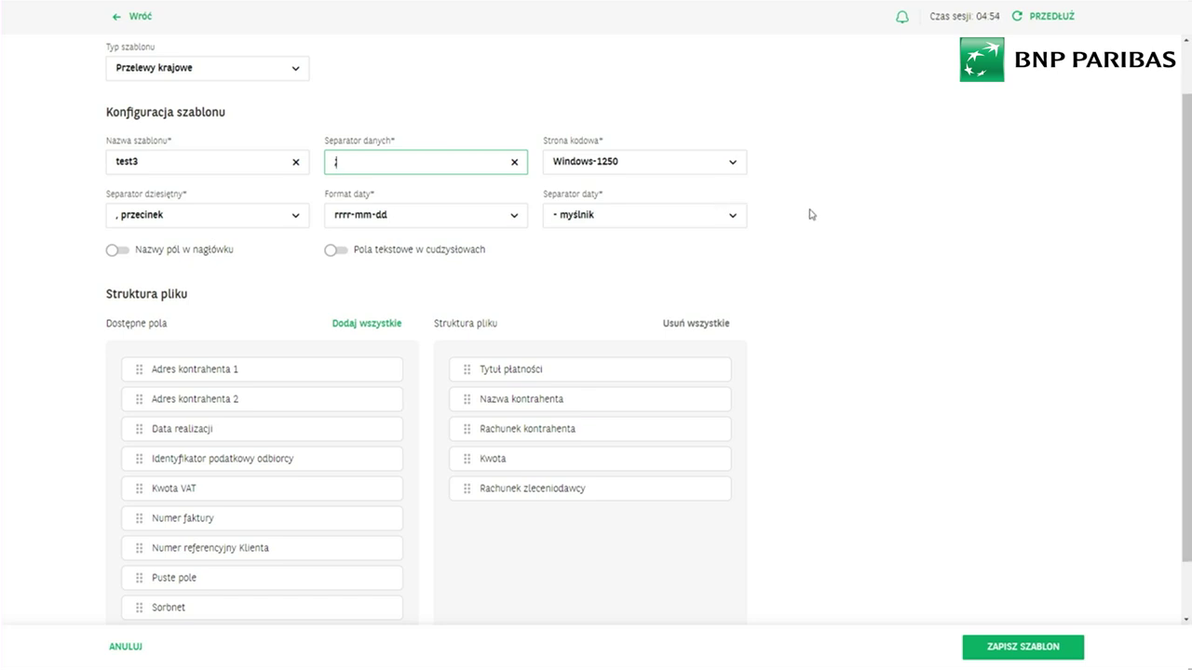
pyautogui.scroll(-1, 810, 214)
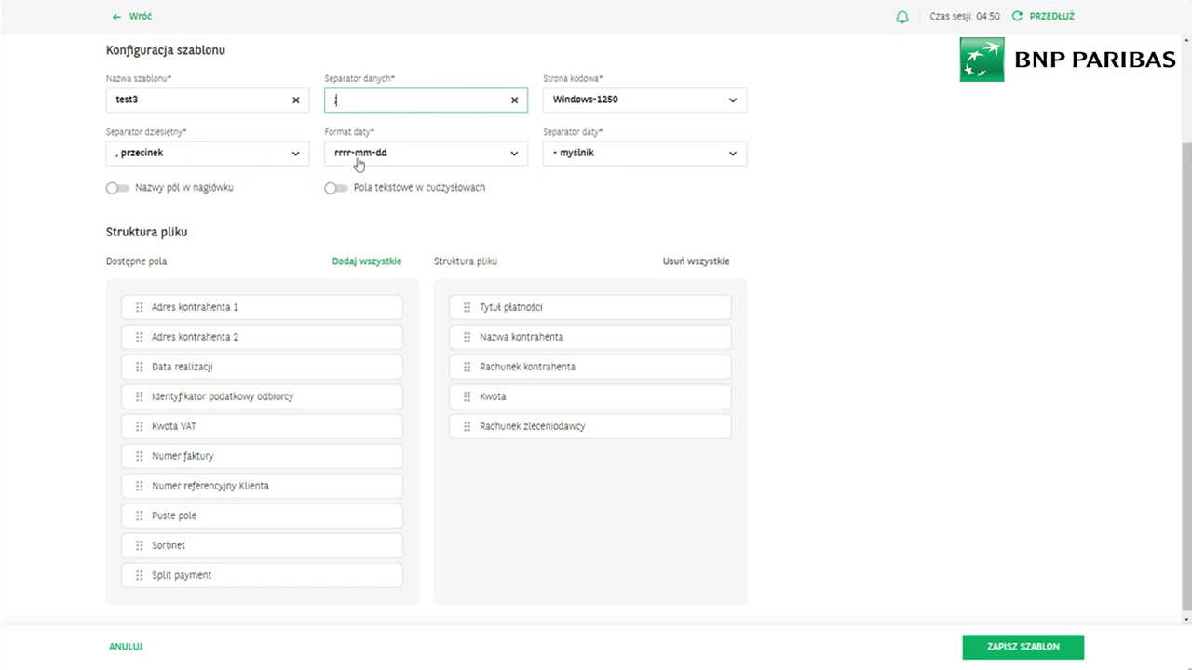
# - Reorder the file structure as Nazwa kontrahenta, Tytuł płatności, Rachunek zleceniodawcy, Kwota, Rachunek kontrahenta
pyautogui.scroll(-1, 672, 270)
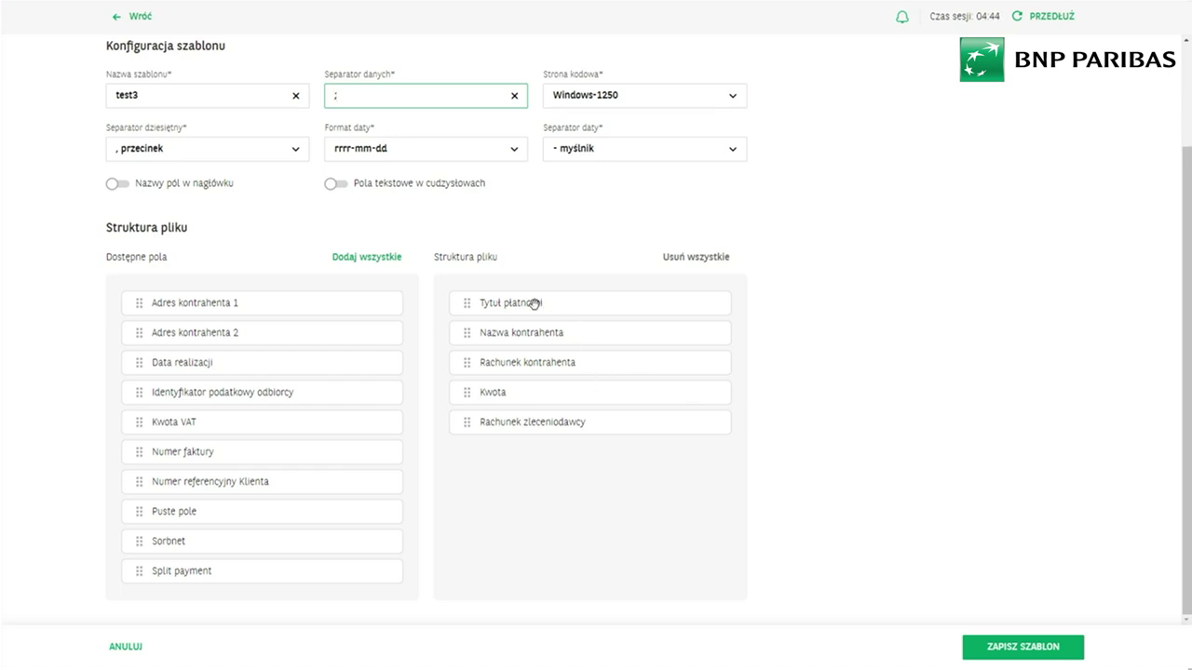
pyautogui.moveTo(535, 304); pyautogui.dragTo(532, 410)
pyautogui.moveTo(513, 365); pyautogui.dragTo(508, 423)
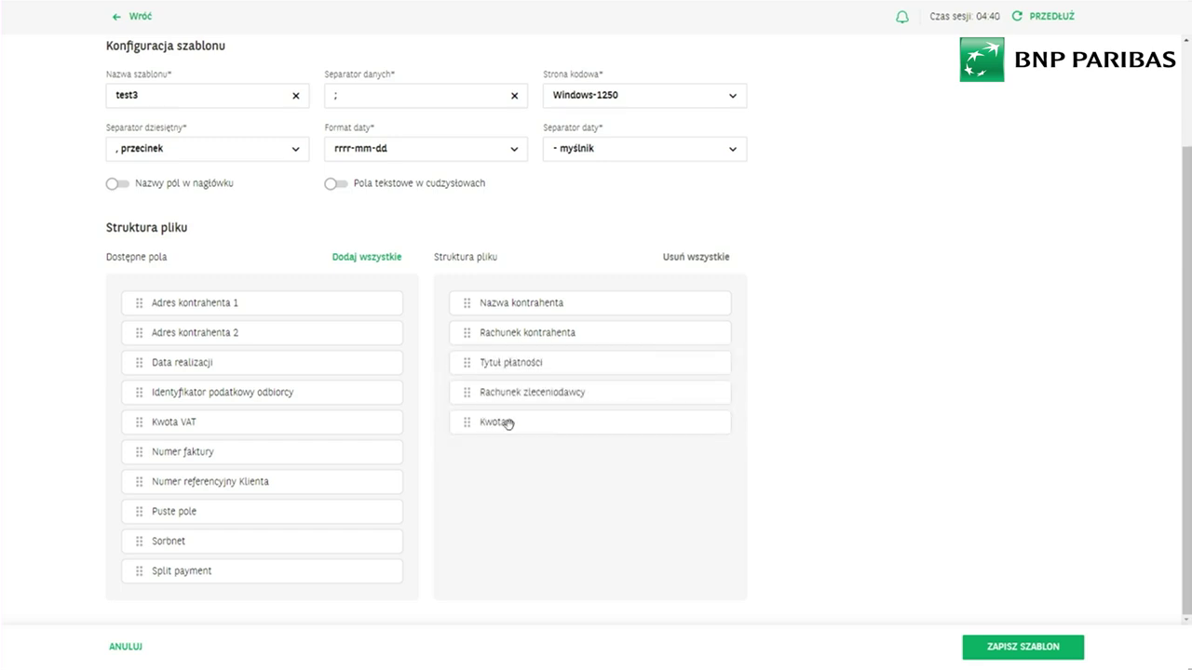
pyautogui.moveTo(513, 337); pyautogui.dragTo(521, 426)
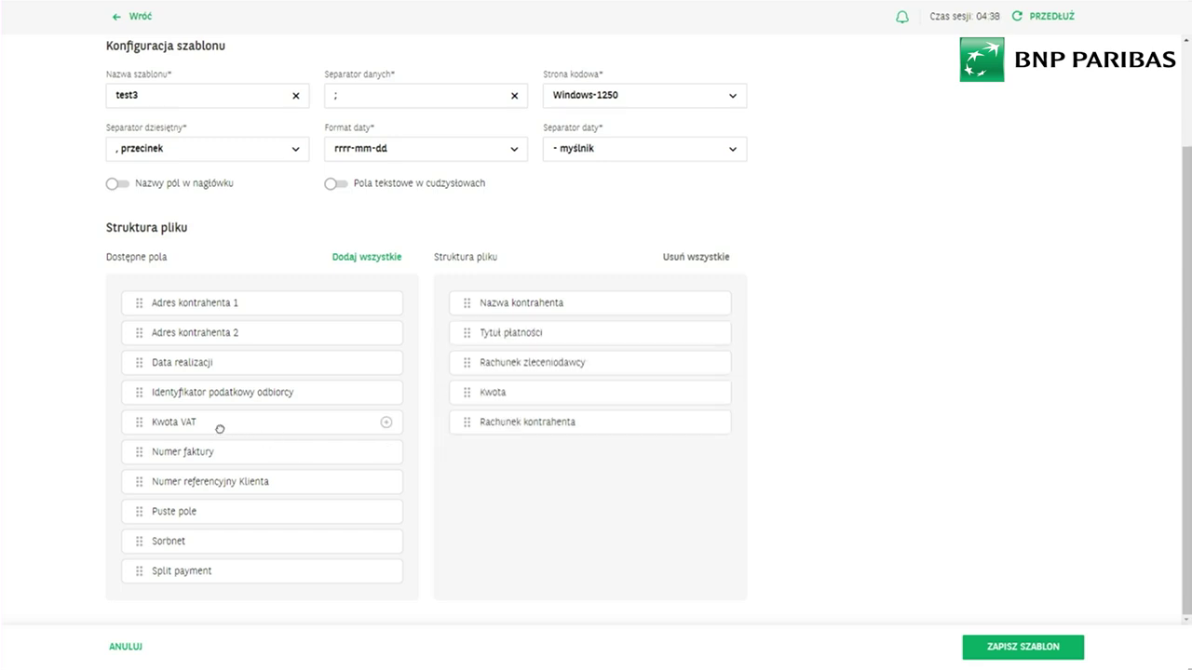
# - Add the Kwota VAT field with its linked split payment fields to the file structure, and remove it again
pyautogui.moveTo(218, 426); pyautogui.dragTo(553, 468)
pyautogui.moveTo(553, 468); pyautogui.dragTo(553, 466)
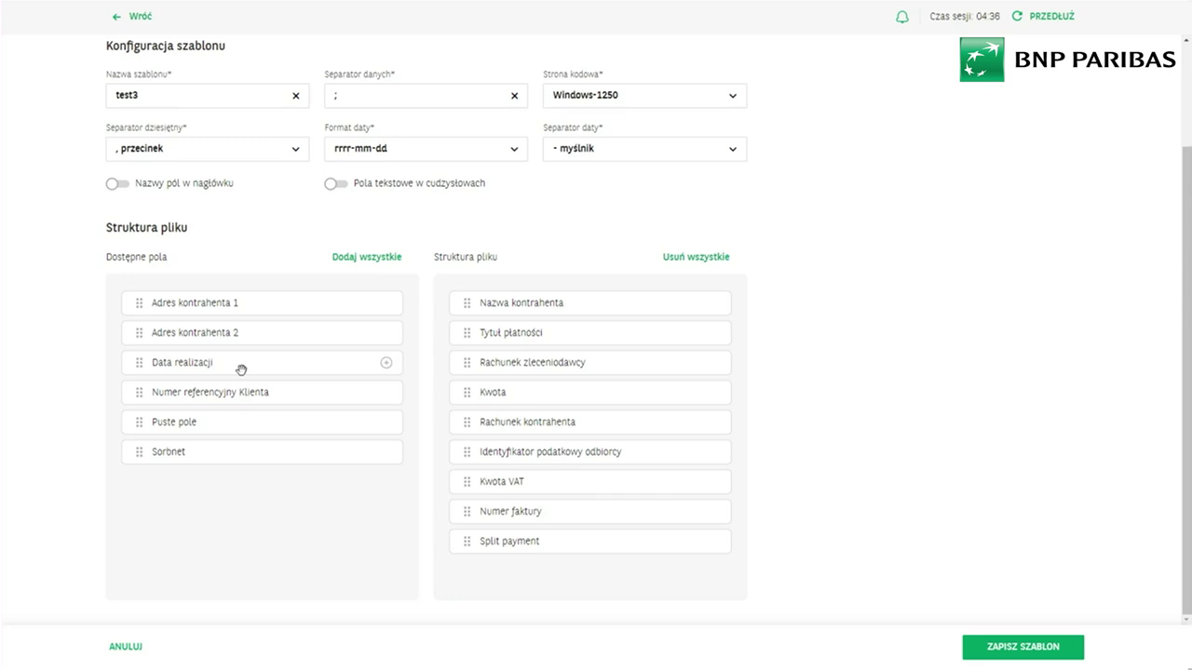
pyautogui.moveTo(499, 484); pyautogui.dragTo(284, 487)
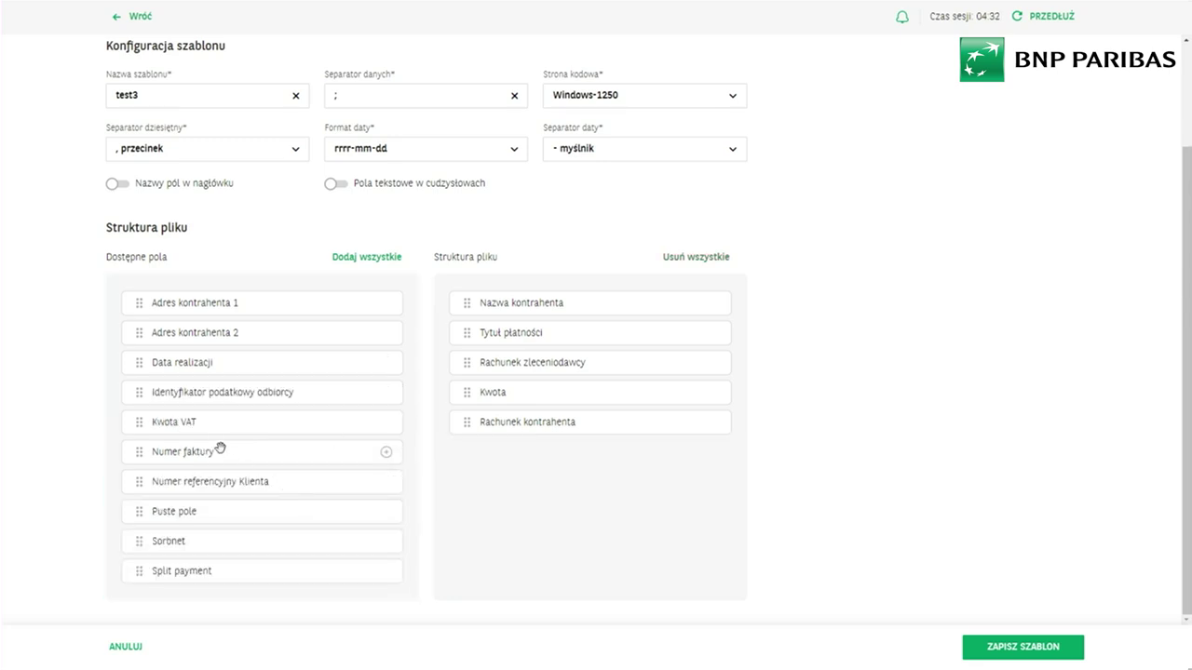
# - Add Kwota VAT and its linked fields to the file structure, insert Puste pole right after Rachunek kontrahenta, and save the template
pyautogui.moveTo(213, 422); pyautogui.dragTo(532, 458)
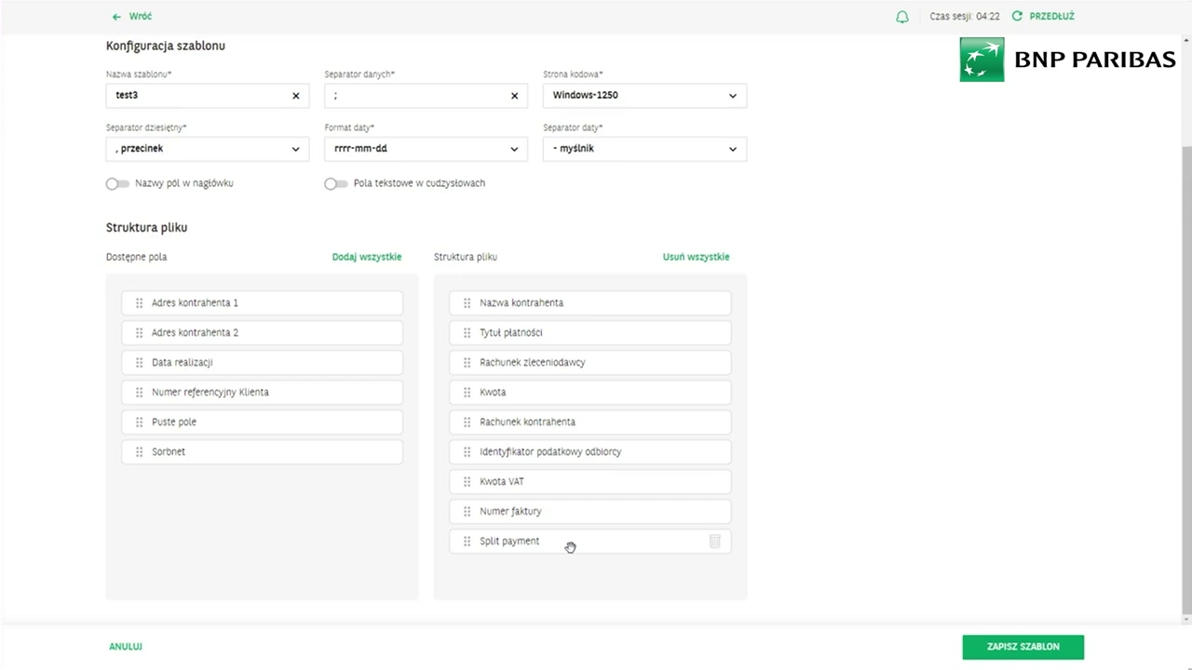
pyautogui.moveTo(258, 420); pyautogui.dragTo(550, 421)
pyautogui.moveTo(553, 425)
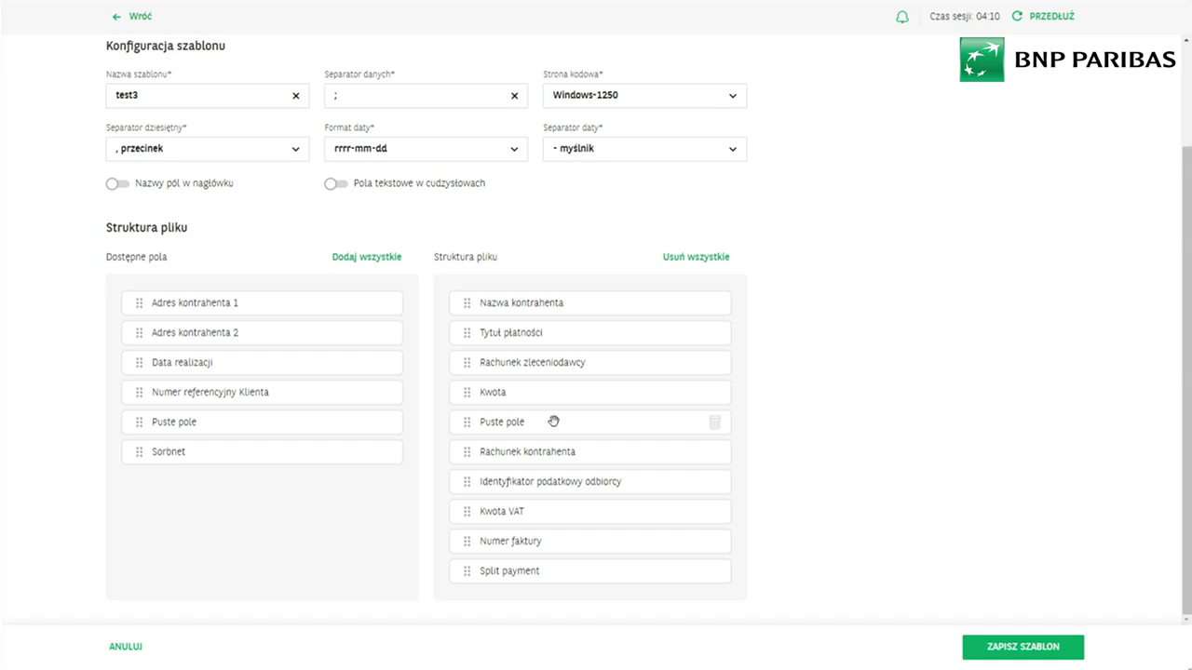
pyautogui.moveTo(553, 422); pyautogui.dragTo(563, 458)
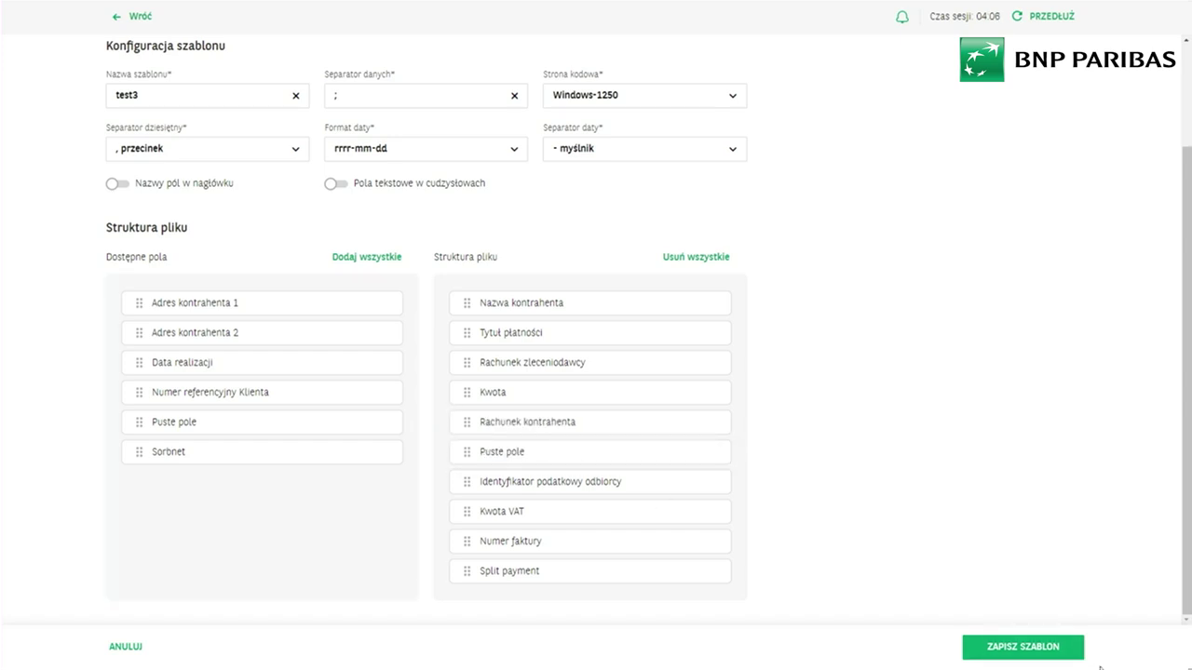
pyautogui.click(1053, 646)
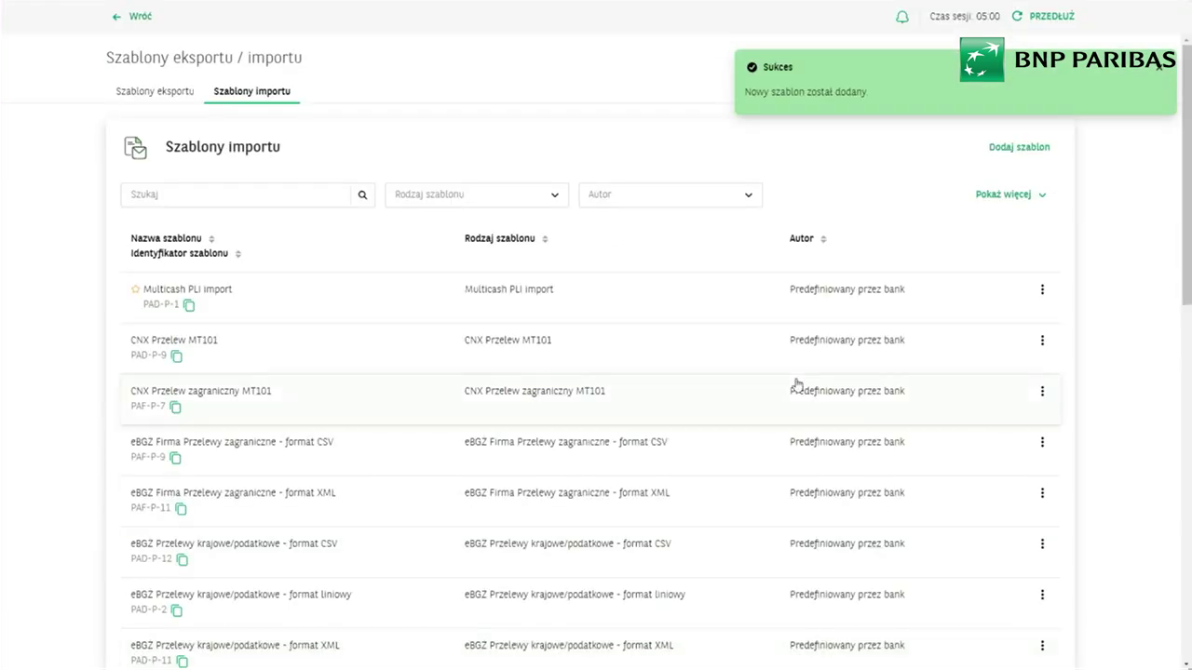
# - Filter the import templates by the logged-in user as author
pyautogui.click(308, 193)
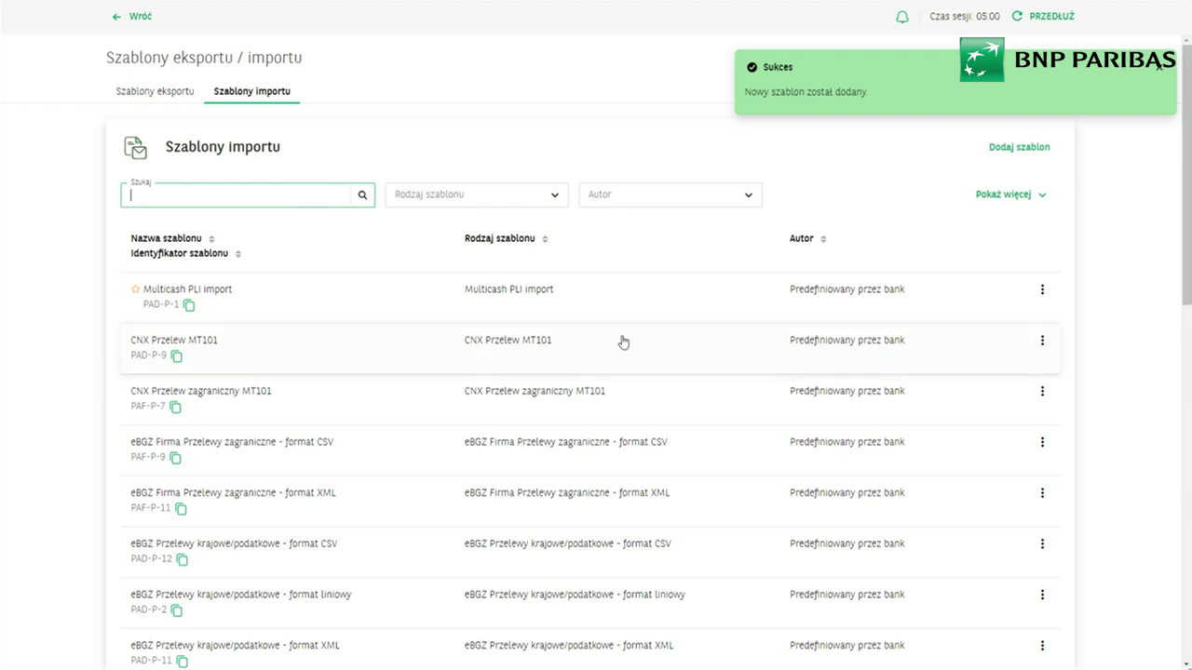
pyautogui.click(663, 198)
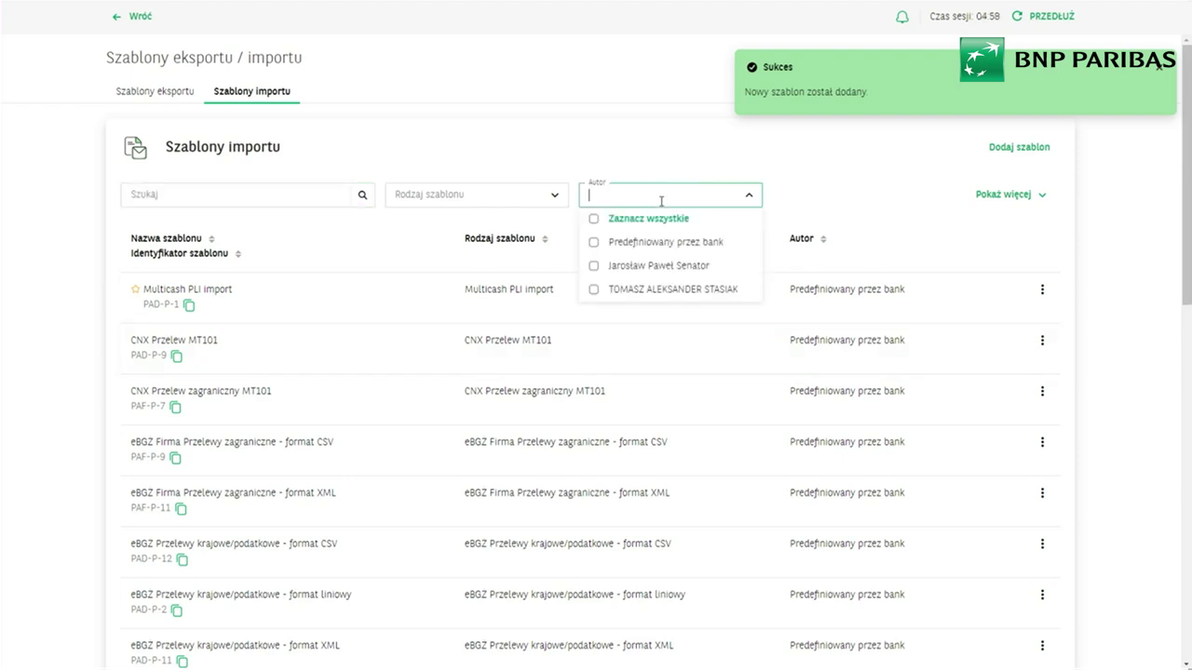
pyautogui.click(664, 292)
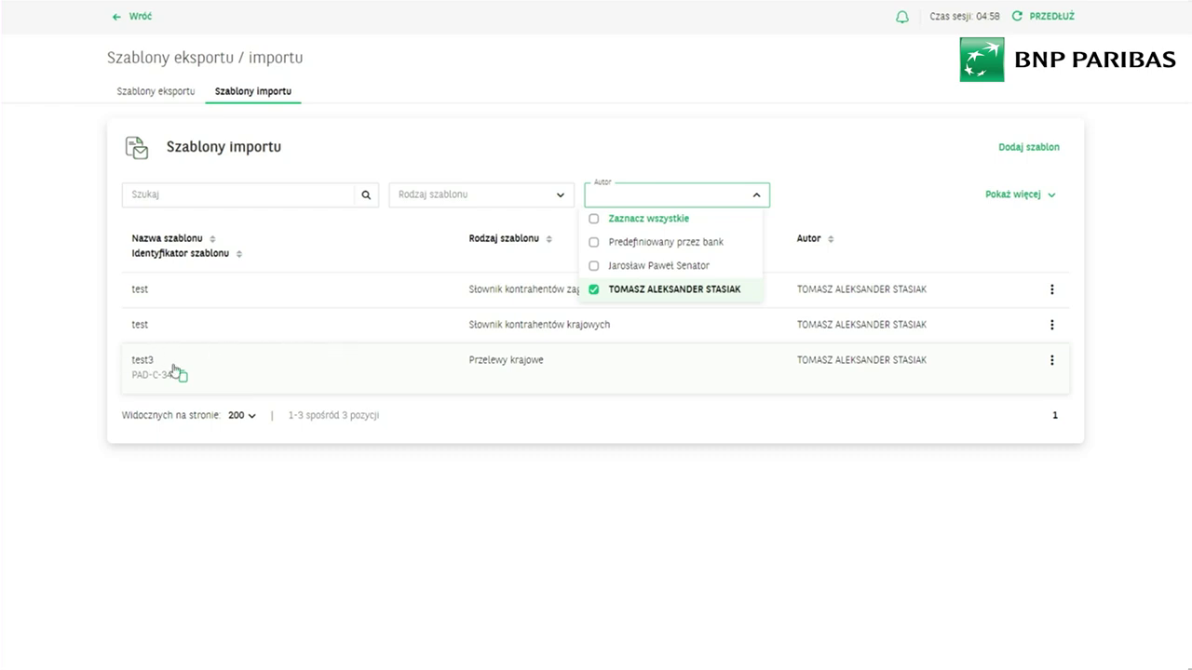
# - Add the test3 template to favourites, and list import templates from all authors
pyautogui.click(1051, 361)
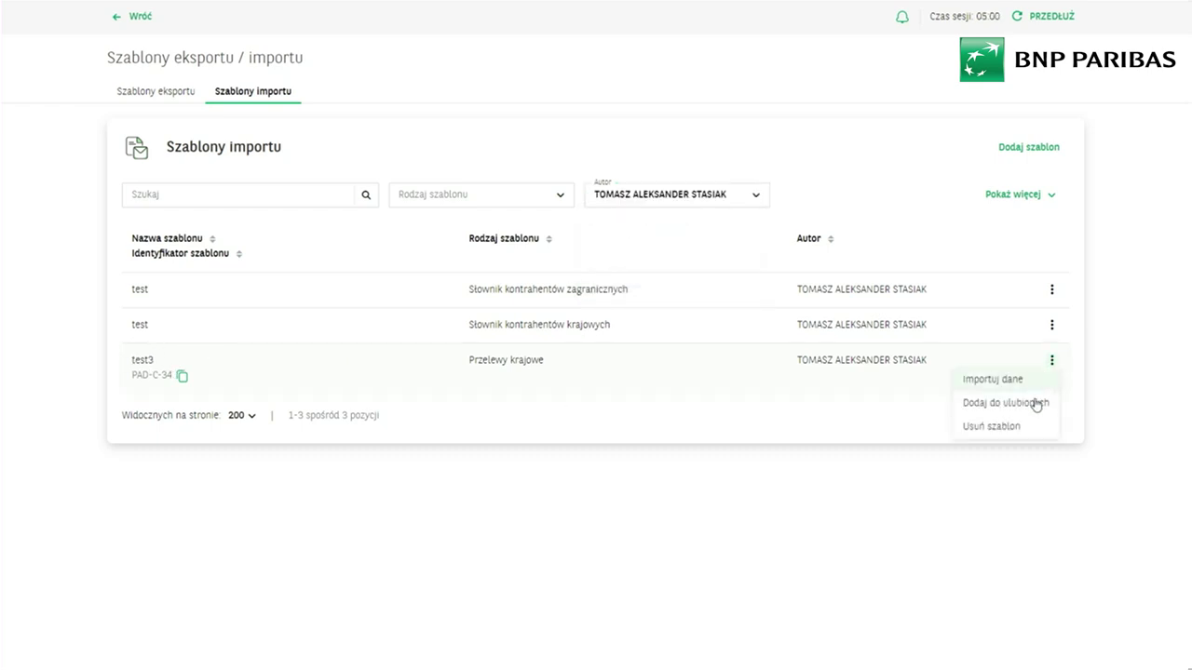
pyautogui.click(1030, 405)
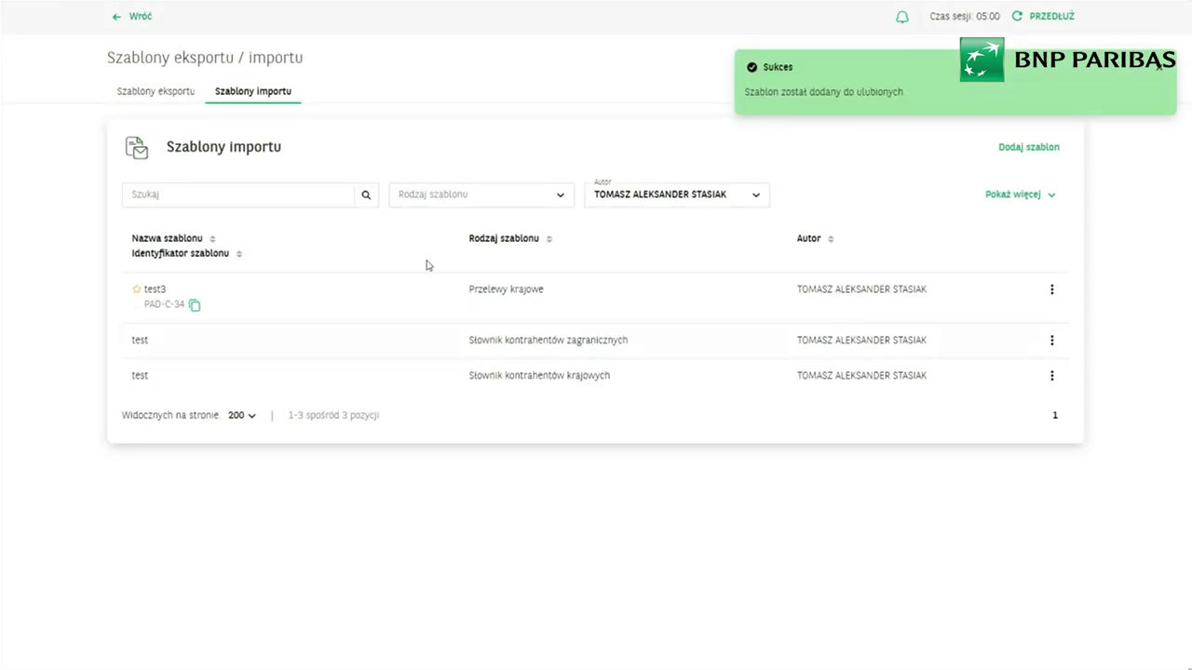
pyautogui.click(679, 198)
pyautogui.click(679, 218)
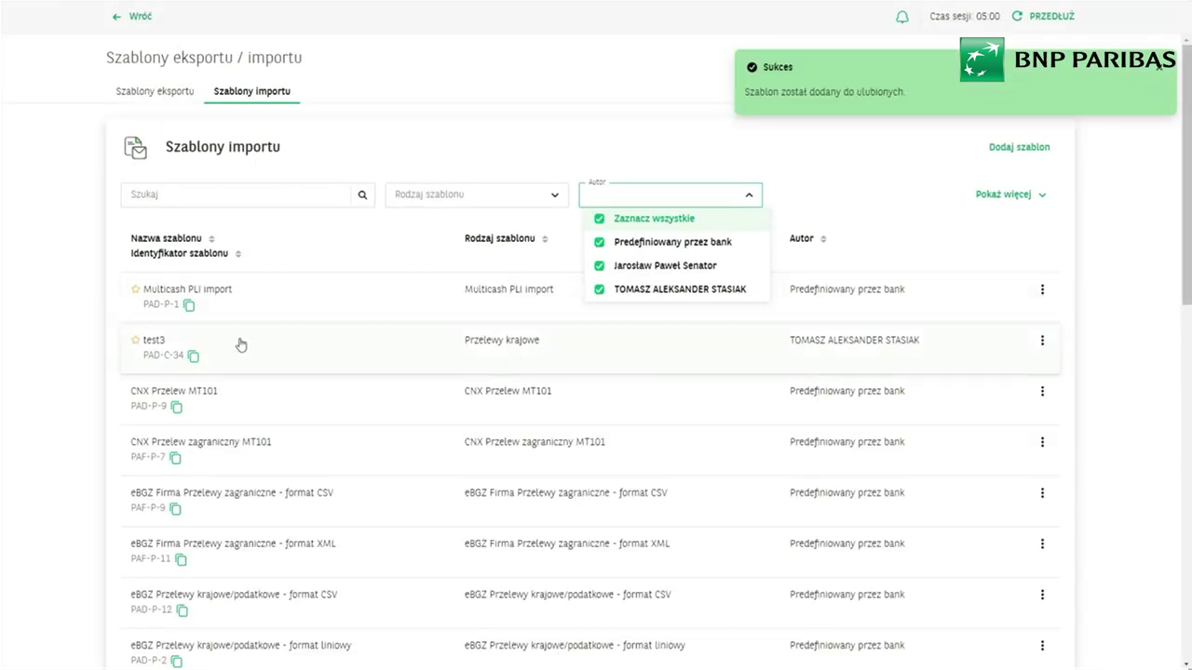
# - Return to the Przelewy page and open the data import form for the test3 template
pyautogui.click(137, 16)
pyautogui.click(991, 139)
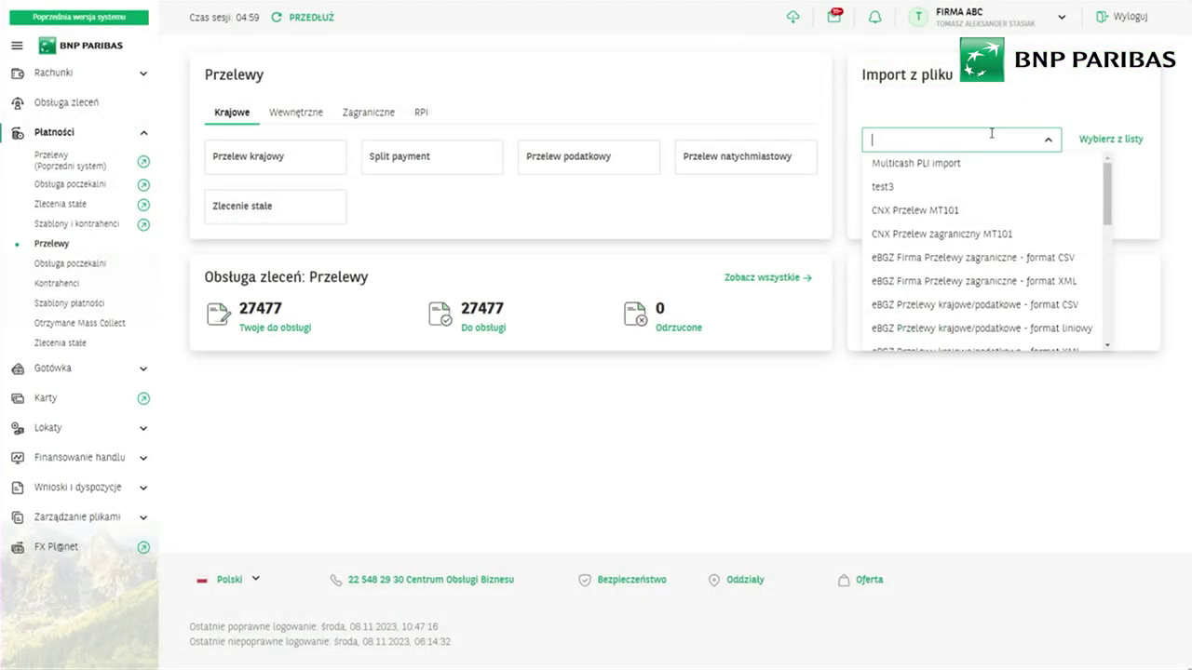
pyautogui.click(1023, 193)
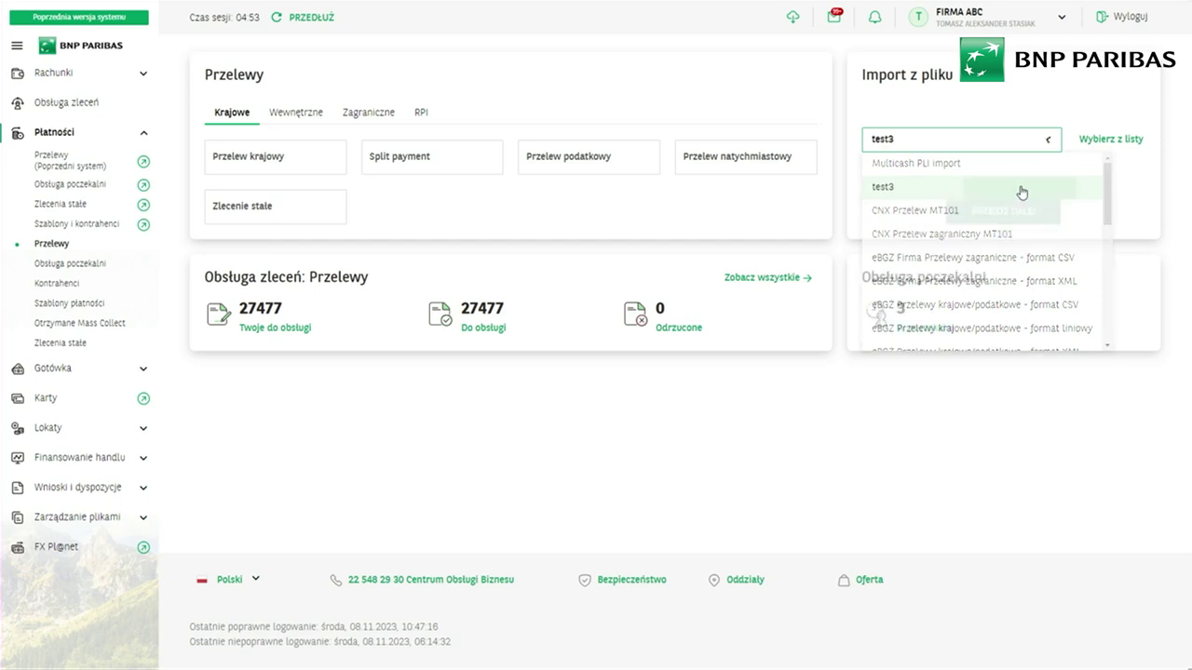
pyautogui.click(1013, 211)
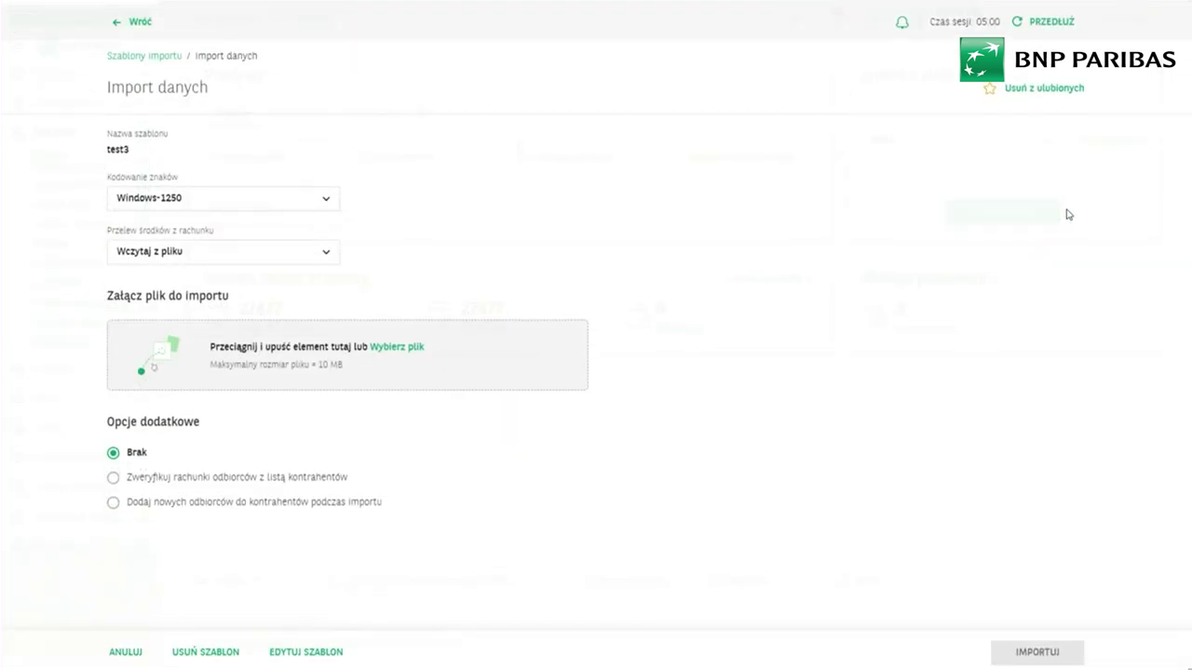
# - Leave the import form, view the Obsługa poczekalni page, and open the Obsługa zleceń order list
pyautogui.click(133, 18)
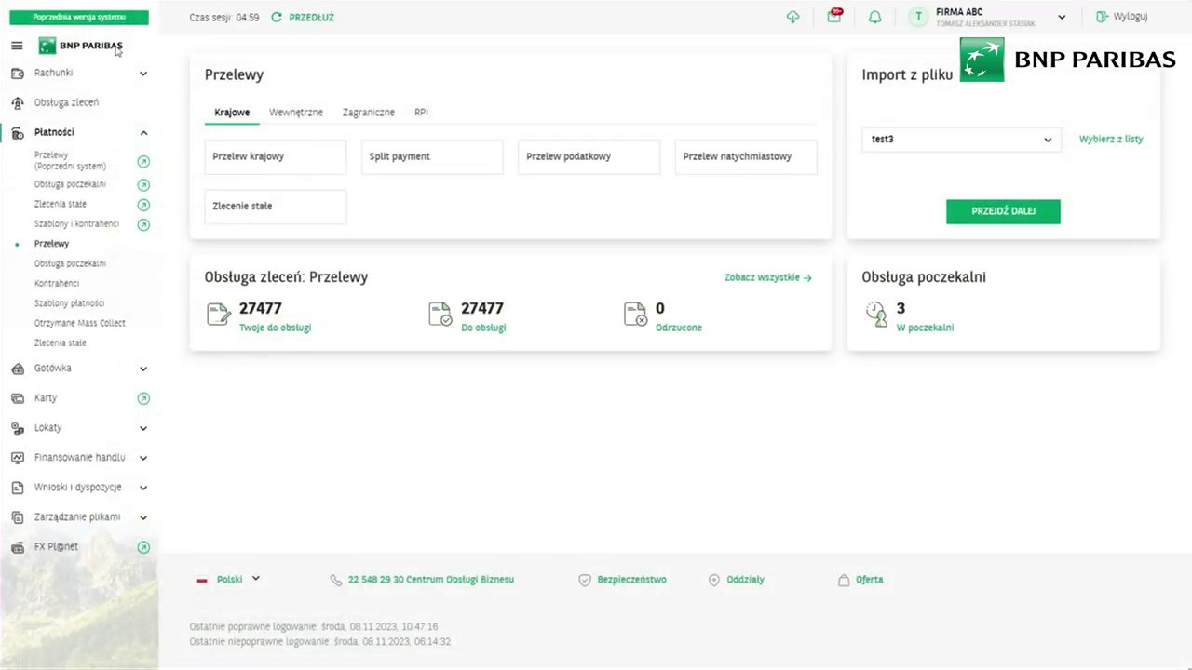
pyautogui.click(91, 265)
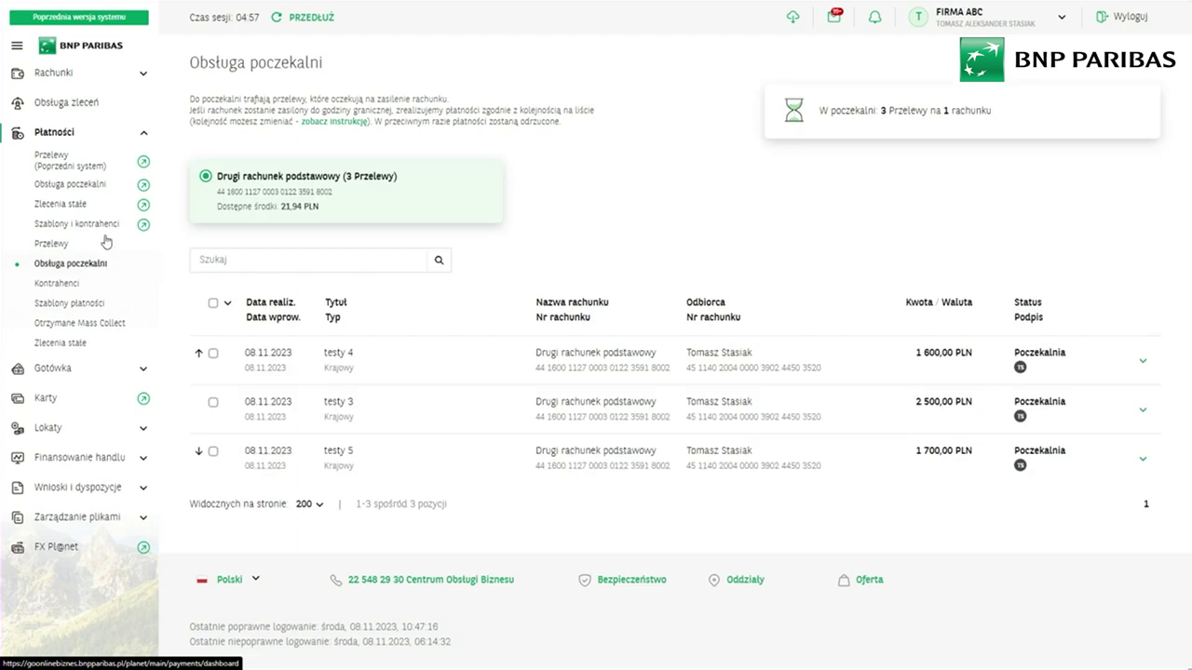
pyautogui.click(83, 104)
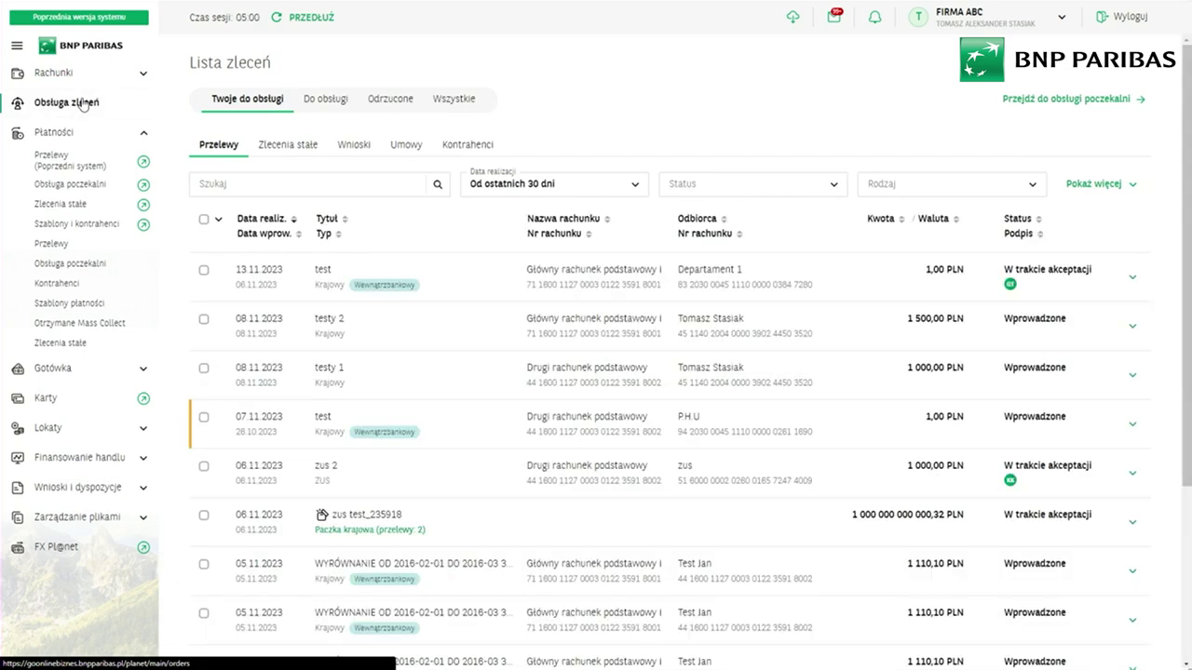
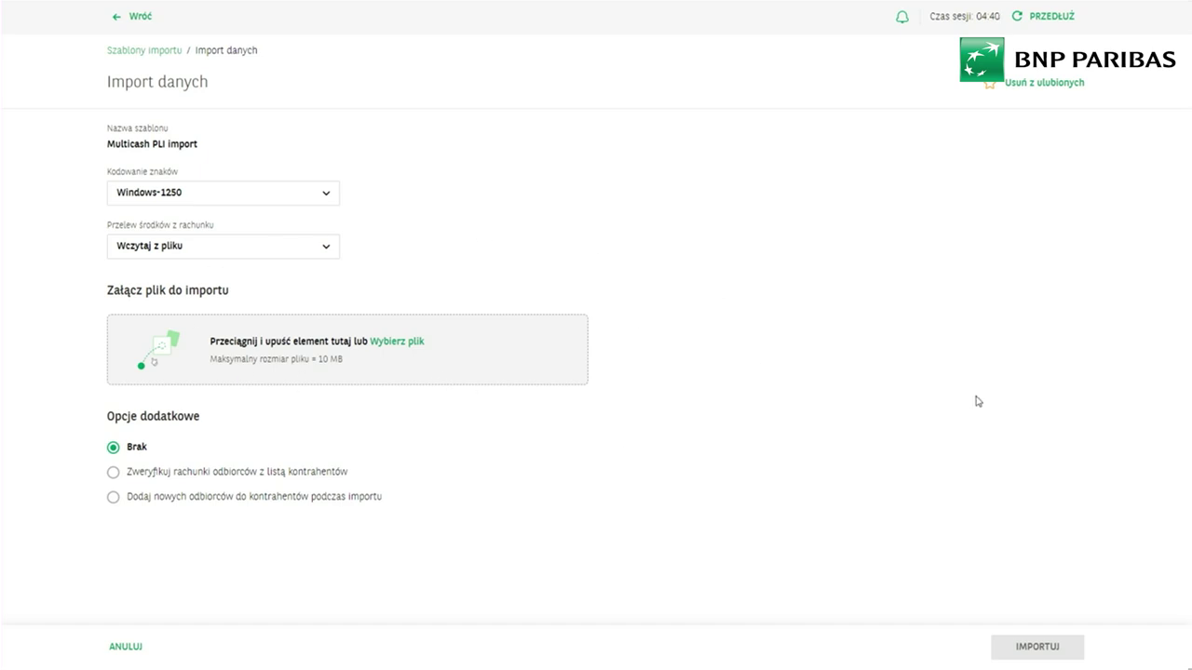
# - Leave the Multicash PLI import form and look through the transfers in the order list
pyautogui.click(140, 16)
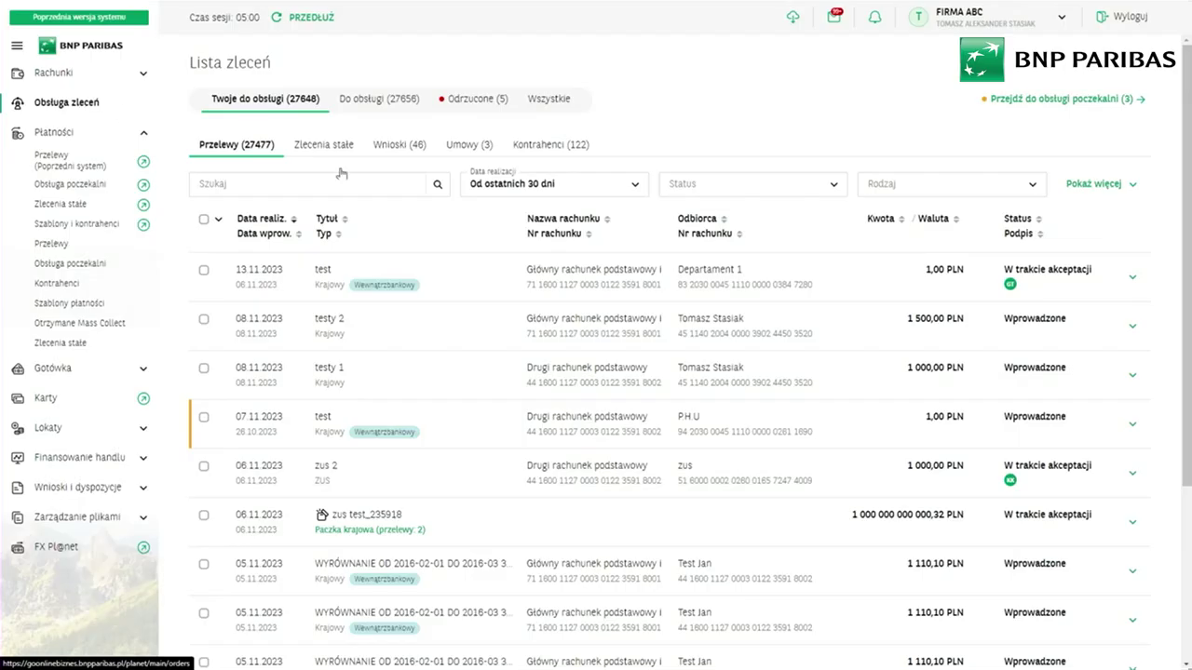
pyautogui.scroll(-3, 1113, 325)
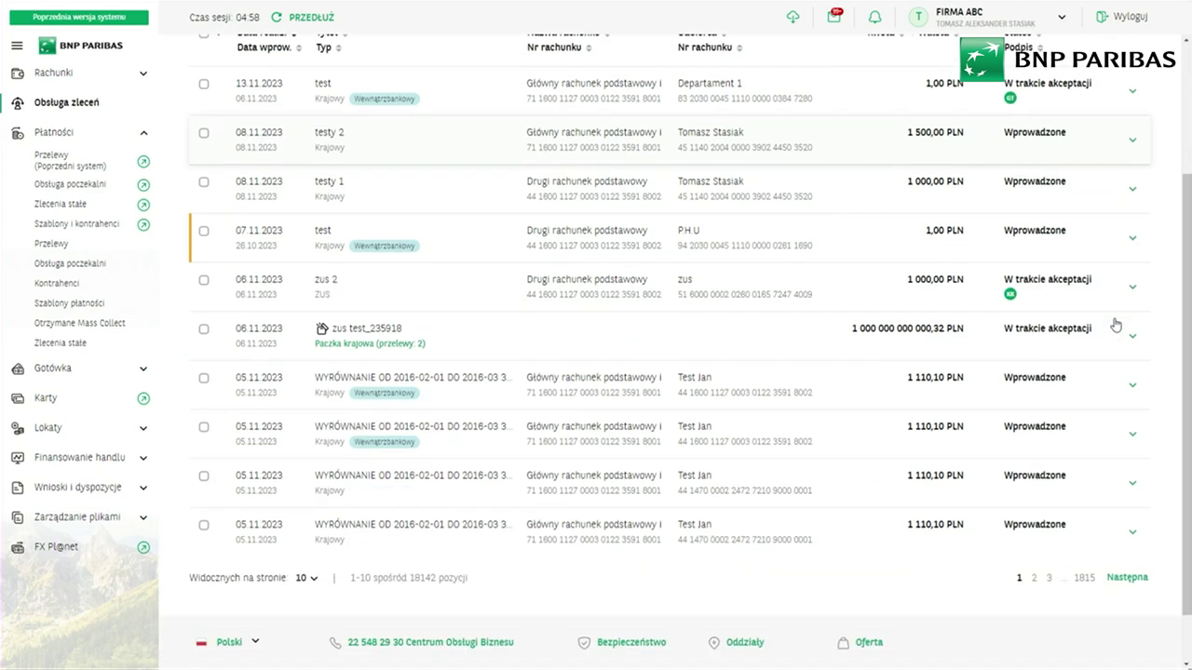
pyautogui.scroll(3, 1031, 314)
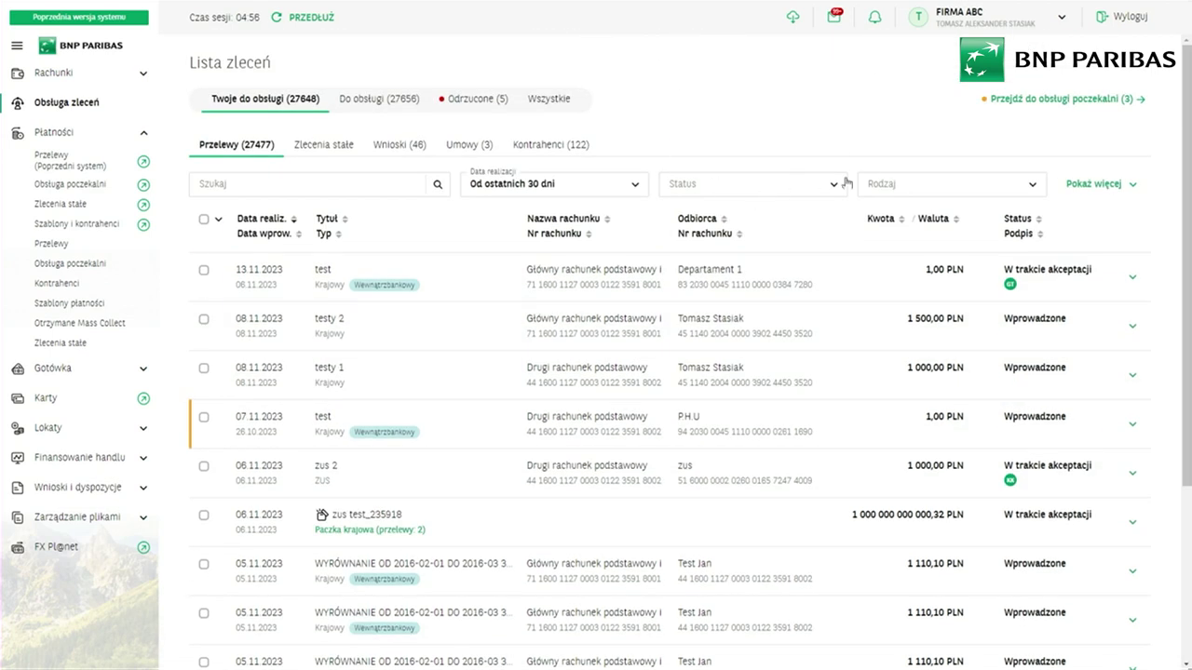
# - Show all transfers in the order list and filter them by the status Zrealizowane
pyautogui.click(560, 102)
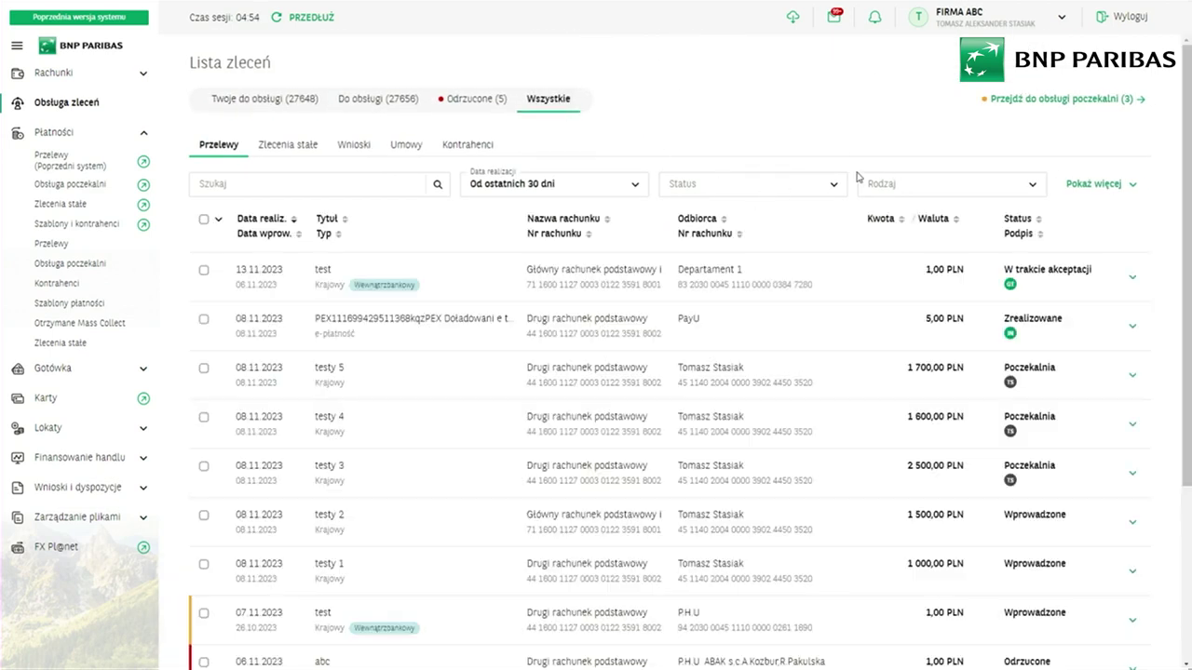
pyautogui.click(817, 184)
pyautogui.scroll(-1, 799, 260)
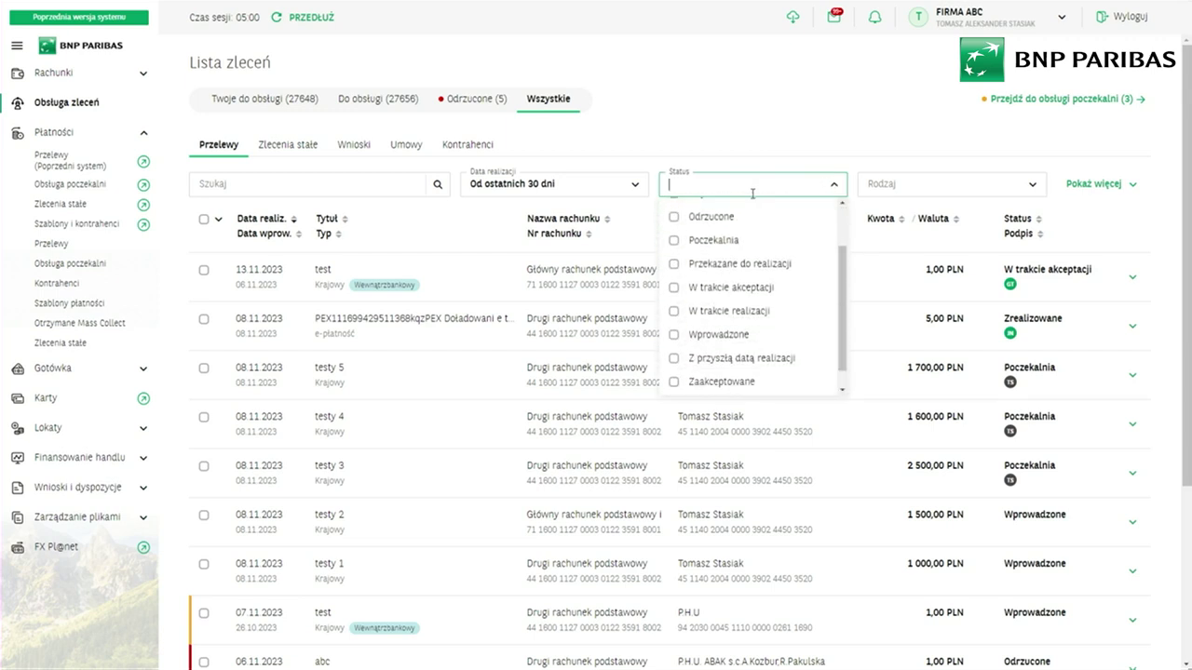
pyautogui.write('zre')
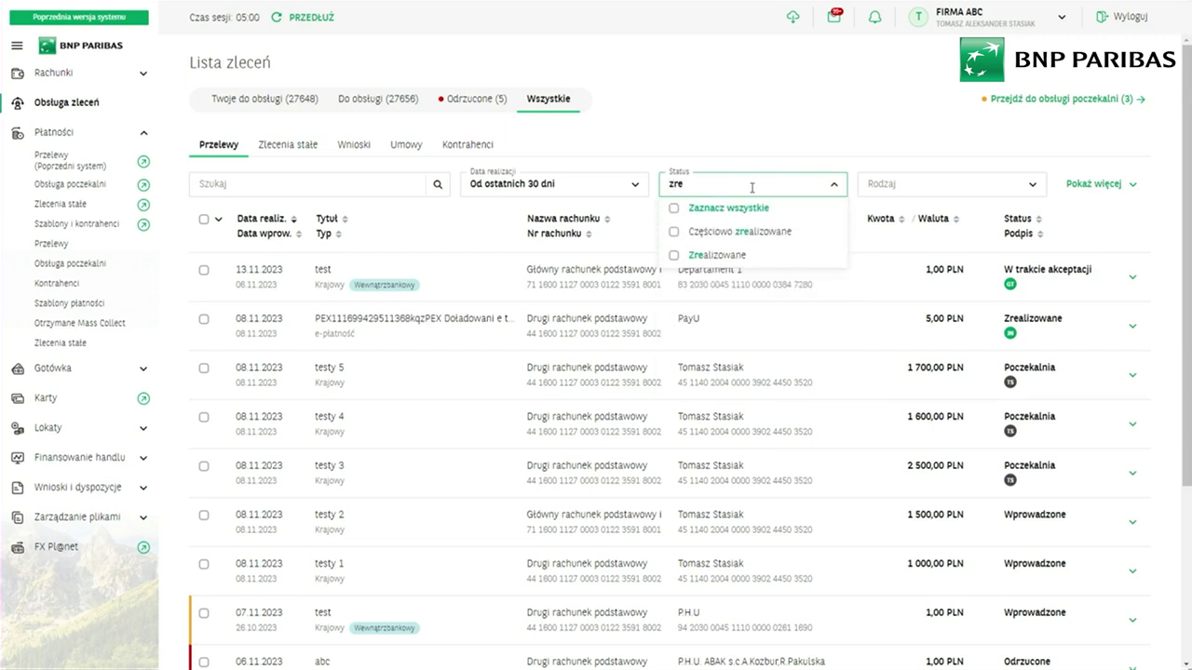
pyautogui.click(743, 255)
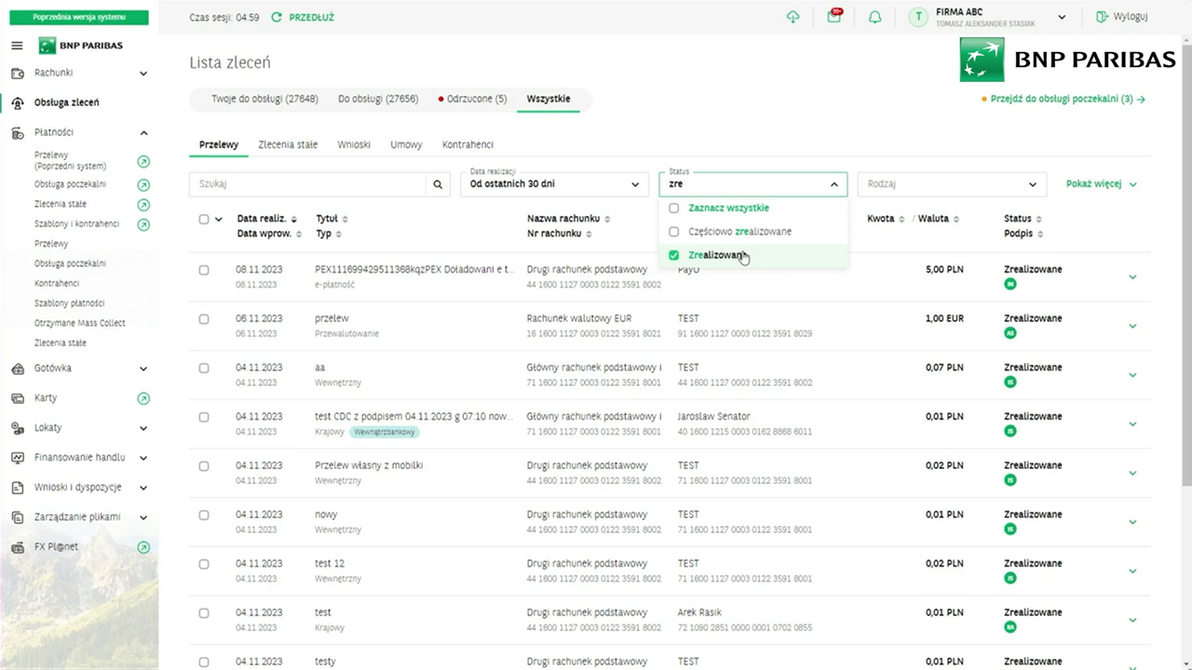
# - Expand the 5,00 PLN PayU e-payment and view its processing history and signatures
pyautogui.click(1056, 272)
pyautogui.scroll(-4, 1094, 359)
pyautogui.scroll(3, 1094, 359)
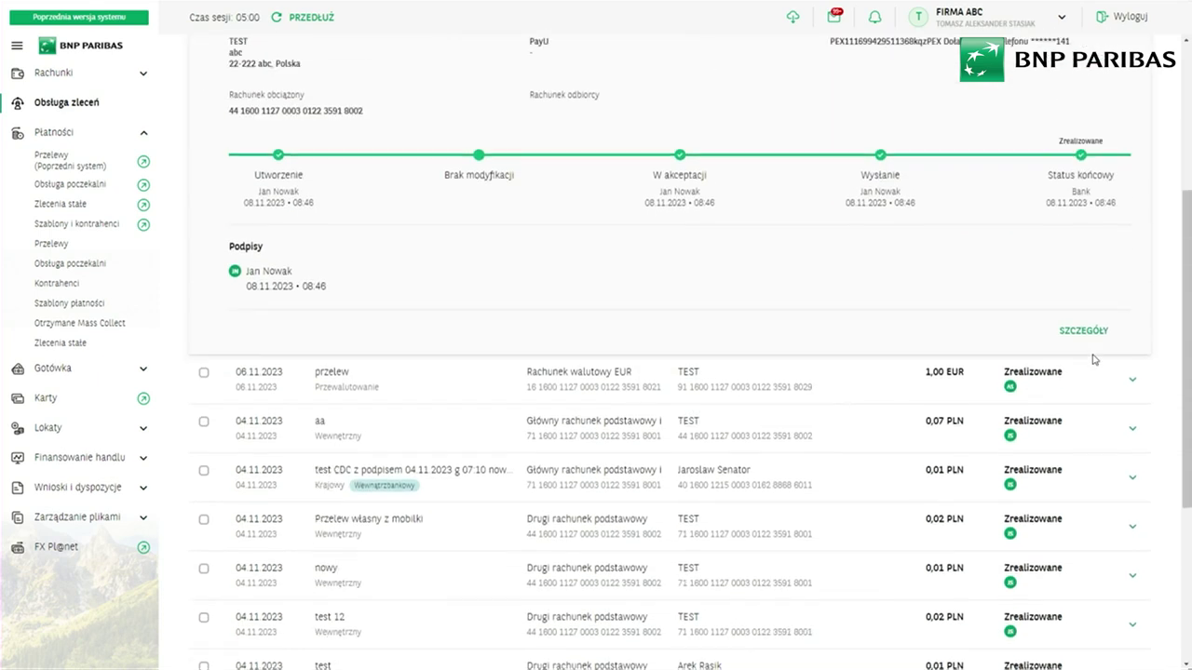
# - View the full details of the PayU e-payment and expand the 0,01 PLN "test CDC z podpisem" transfer in the order list
pyautogui.click(1094, 500)
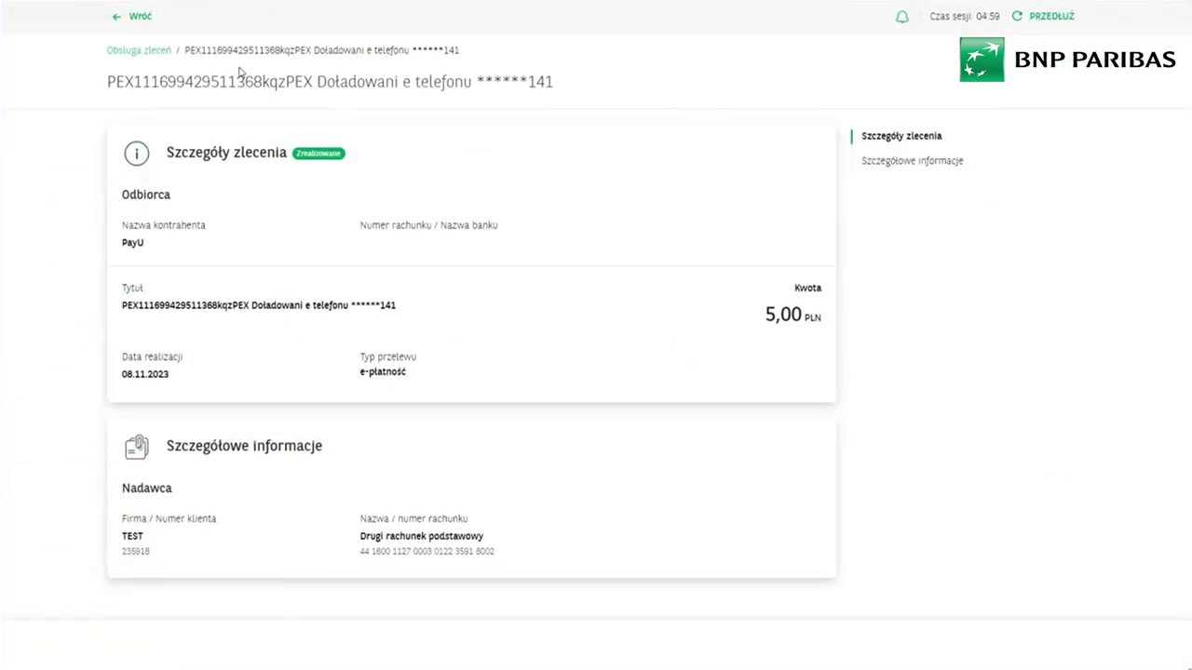
pyautogui.click(123, 16)
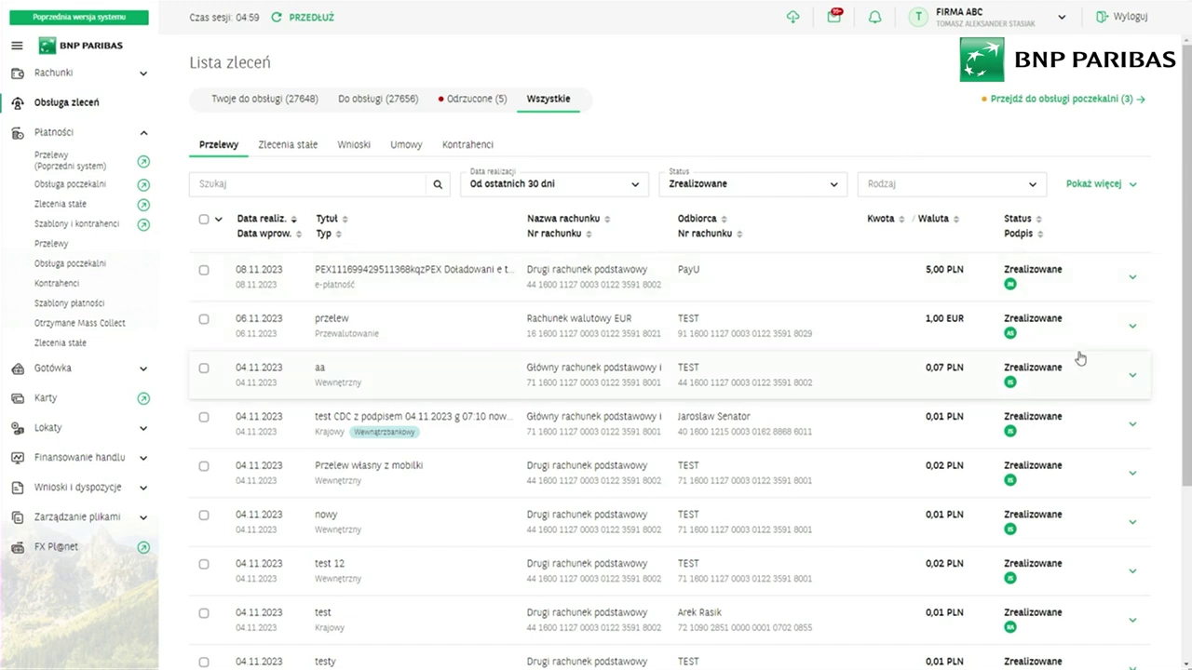
pyautogui.scroll(-3, 1080, 358)
pyautogui.click(1064, 182)
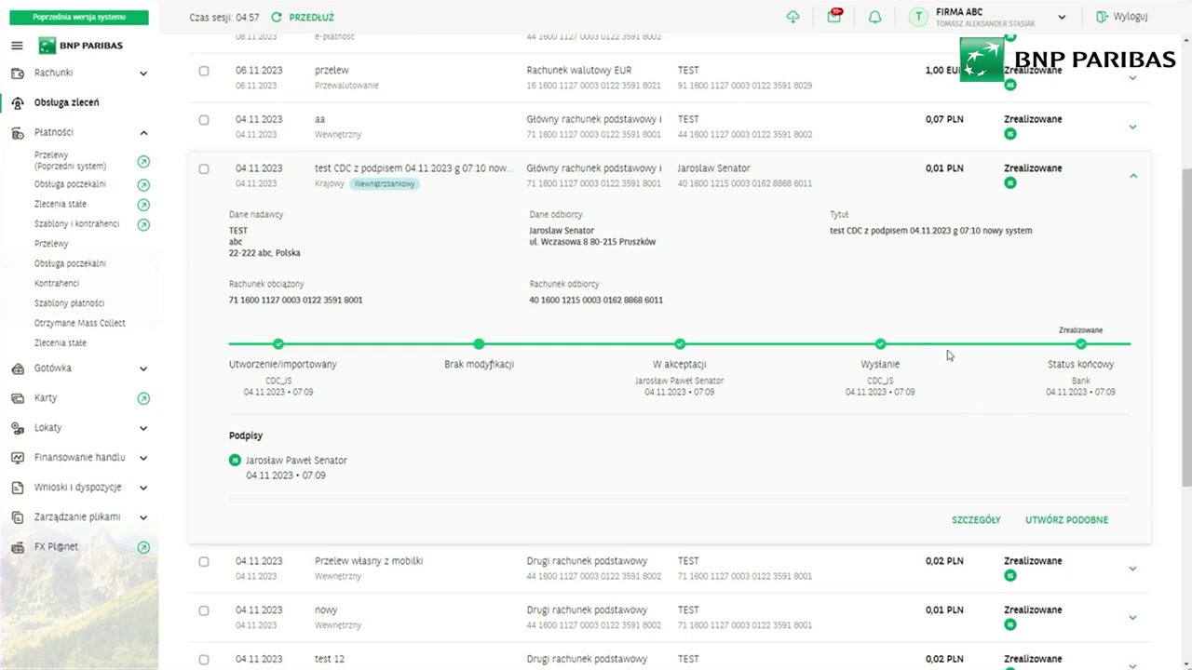
# - Open a similar domestic transfer form based on the "test CDC z podpisem" order, review its prefilled fields, and return to the order list
pyautogui.click(1040, 527)
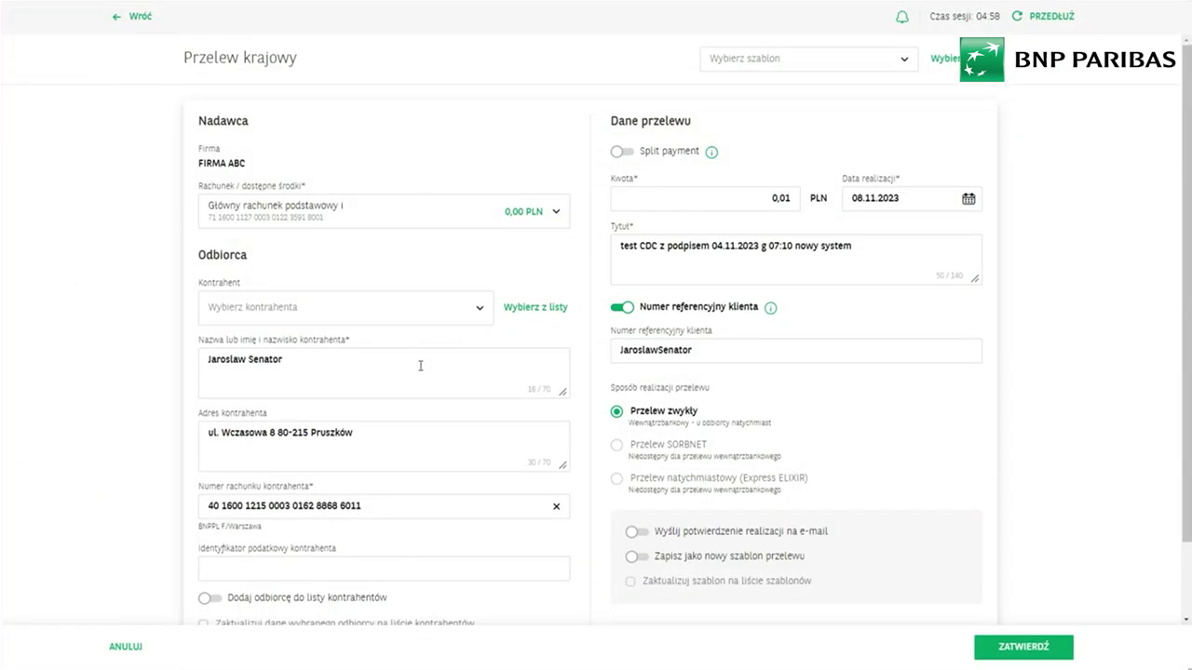
pyautogui.scroll(-1, 420, 366)
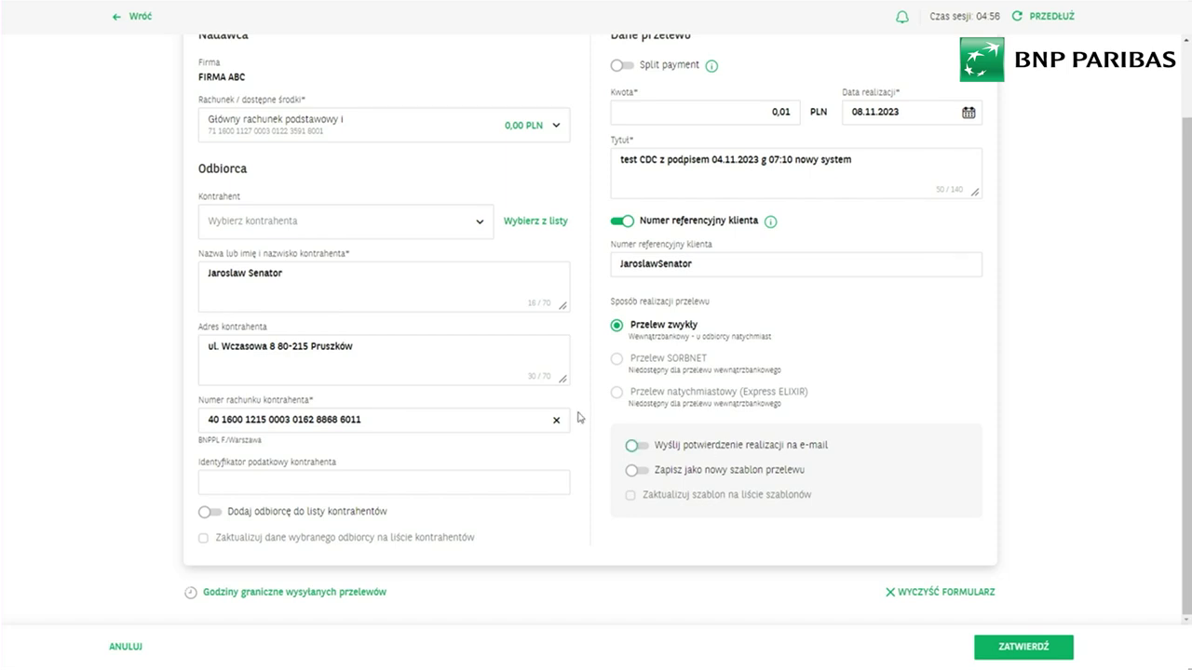
pyautogui.scroll(1, 577, 414)
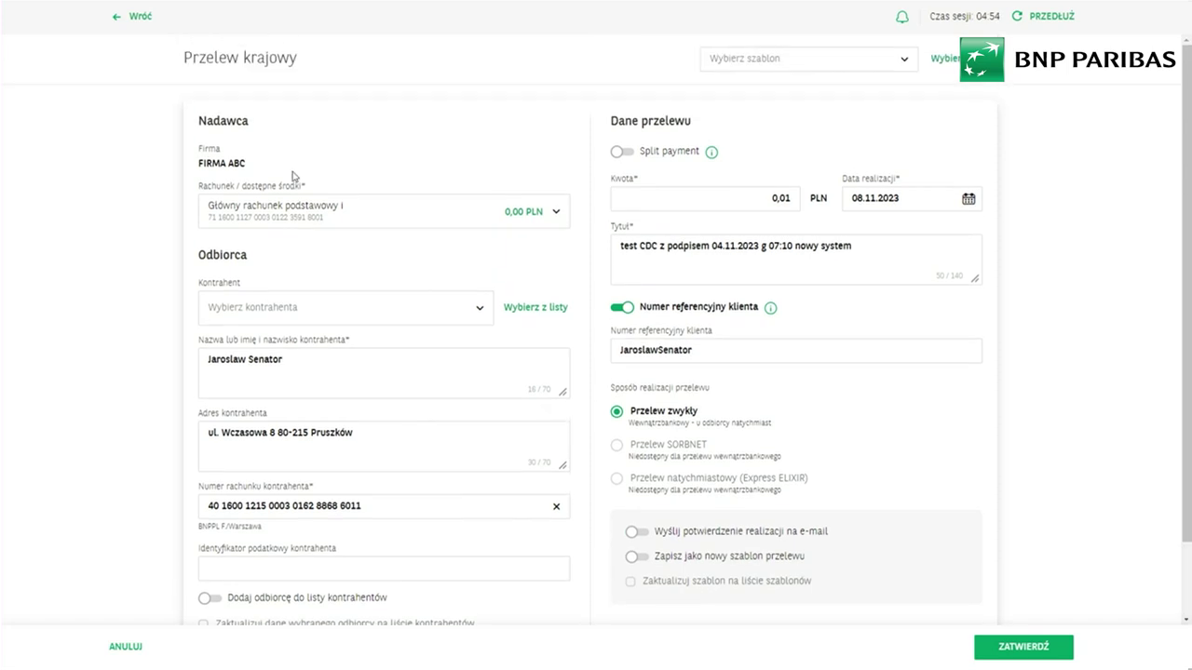
pyautogui.click(132, 18)
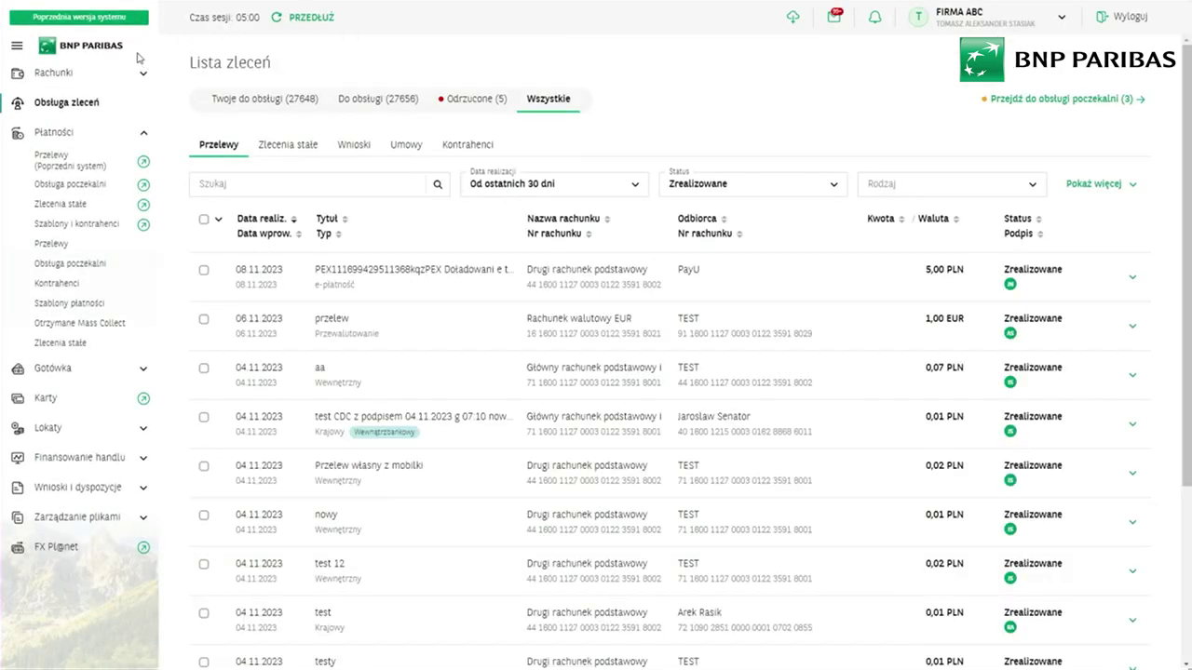
# - Open Historia transakcji and go from the 148 JPY currency-conversion transaction to its payment details
pyautogui.click(99, 75)
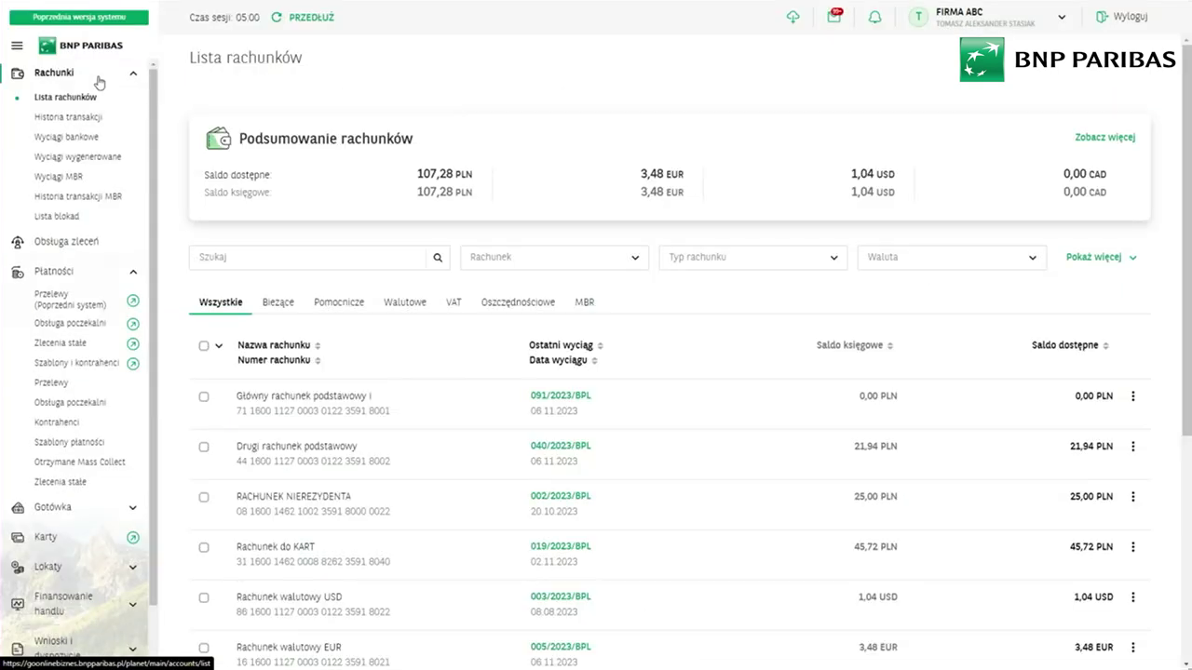
pyautogui.click(82, 117)
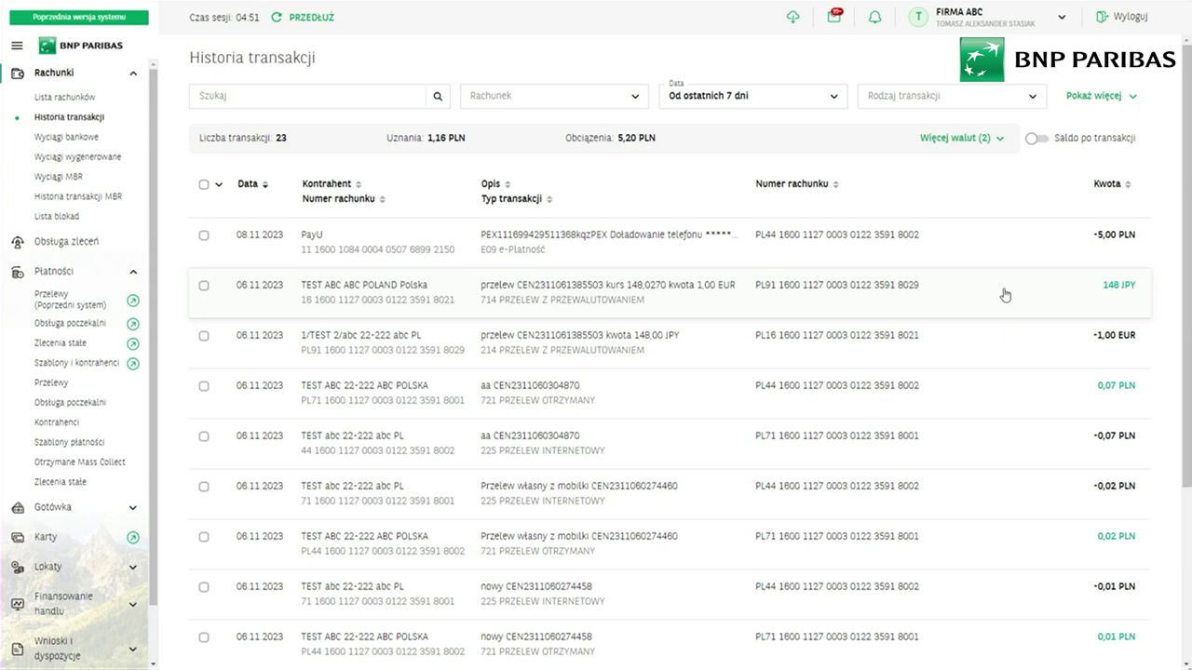
pyautogui.click(1120, 286)
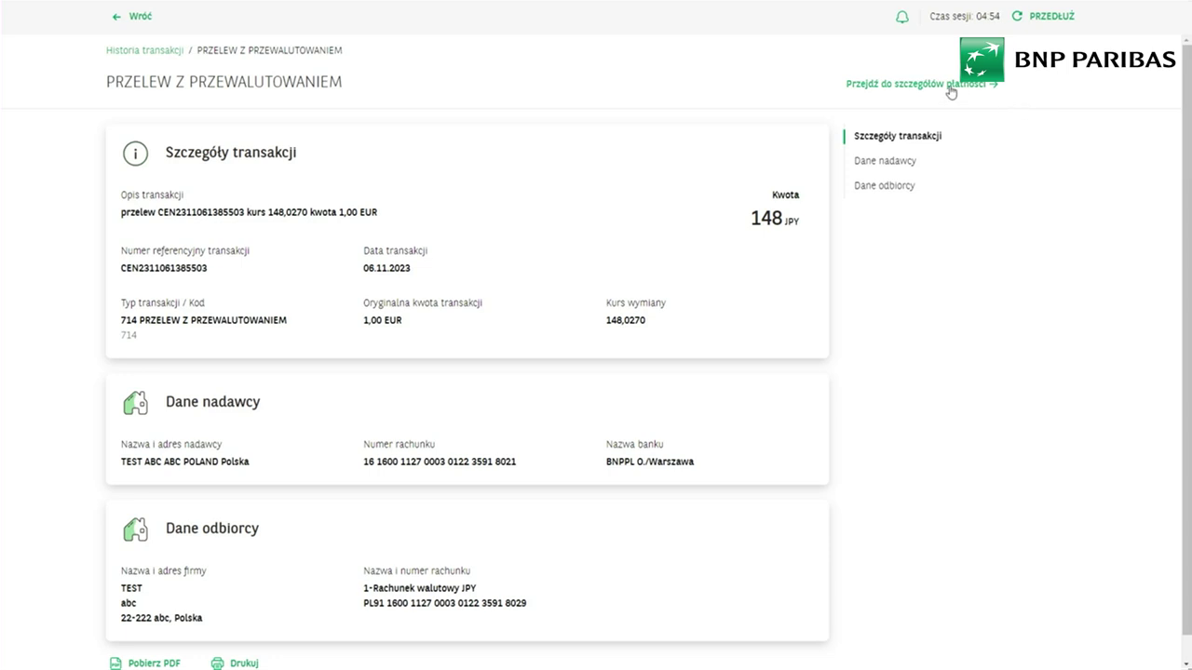
pyautogui.click(895, 87)
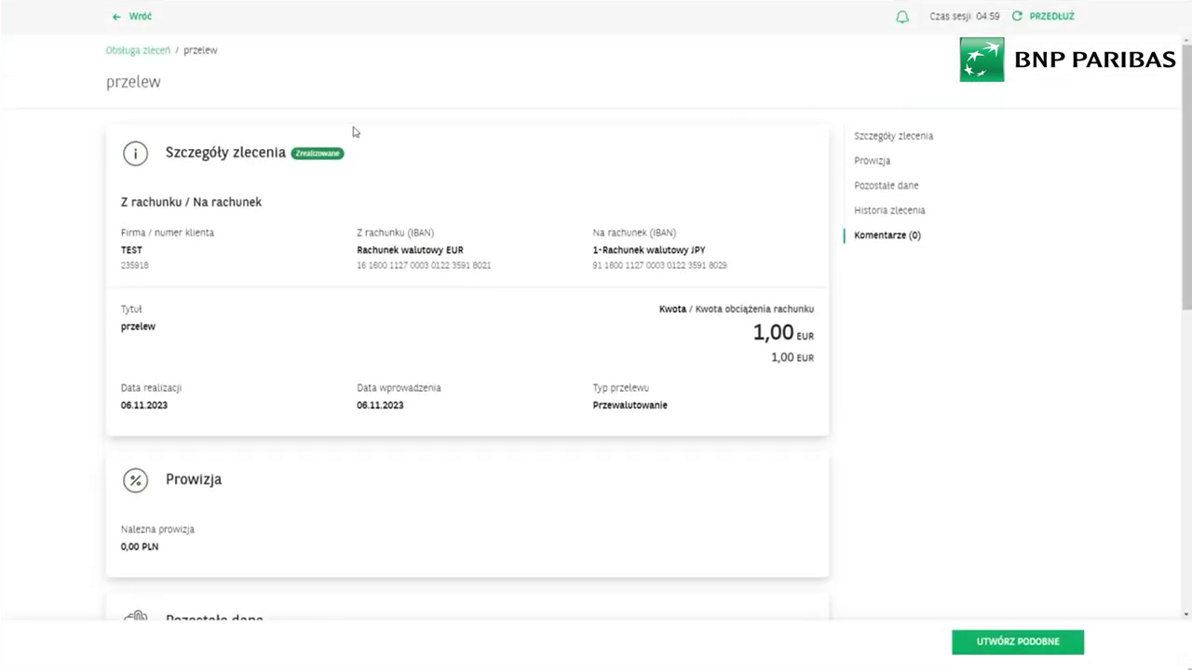
# - Look through the order details of the 1,00 EUR conversion, including commission, order history, performed actions and comments
pyautogui.scroll(-3, 572, 450)
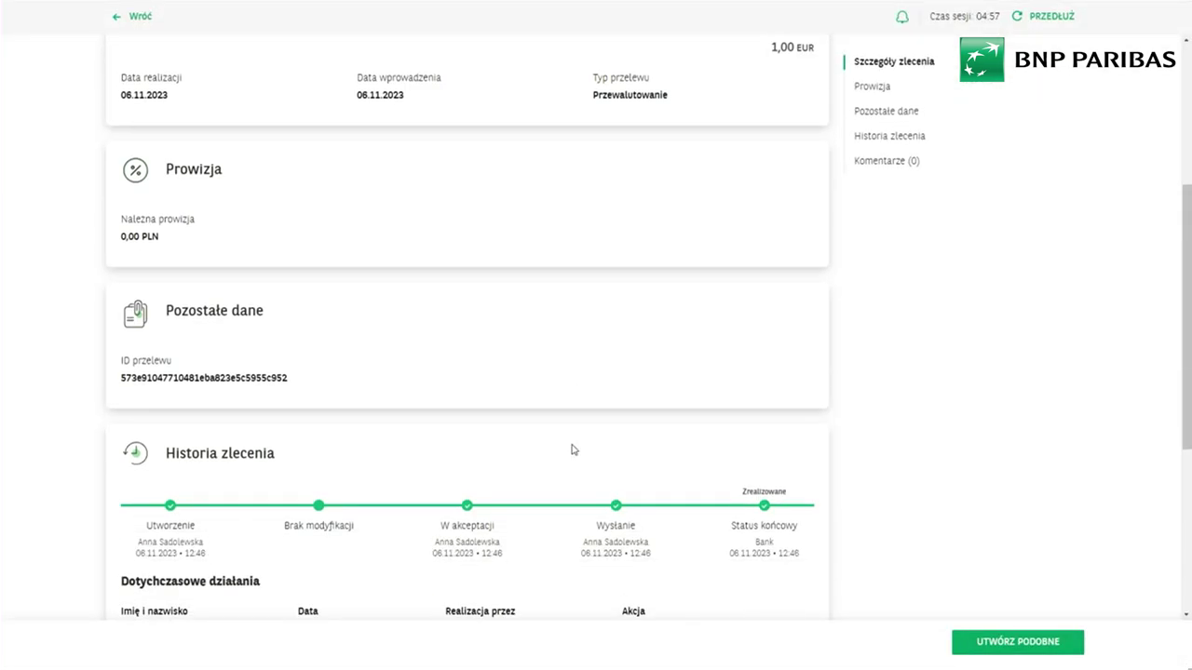
pyautogui.scroll(3, 403, 311)
pyautogui.scroll(-6, 500, 384)
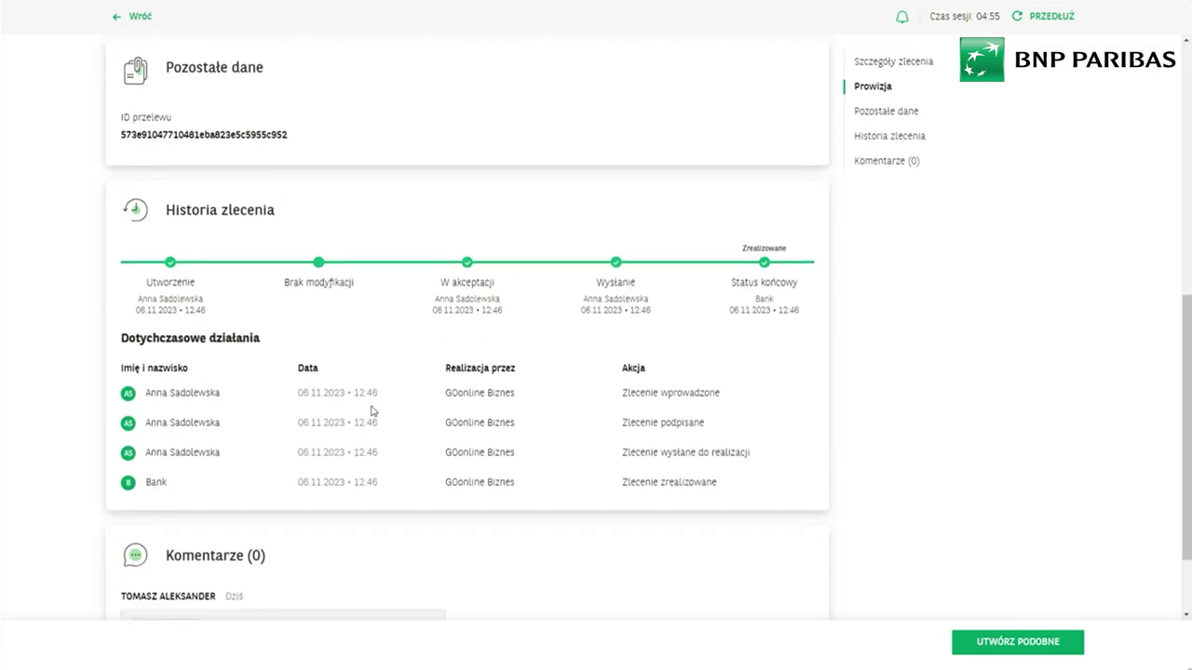
pyautogui.scroll(3, 500, 345)
pyautogui.scroll(-2, 500, 346)
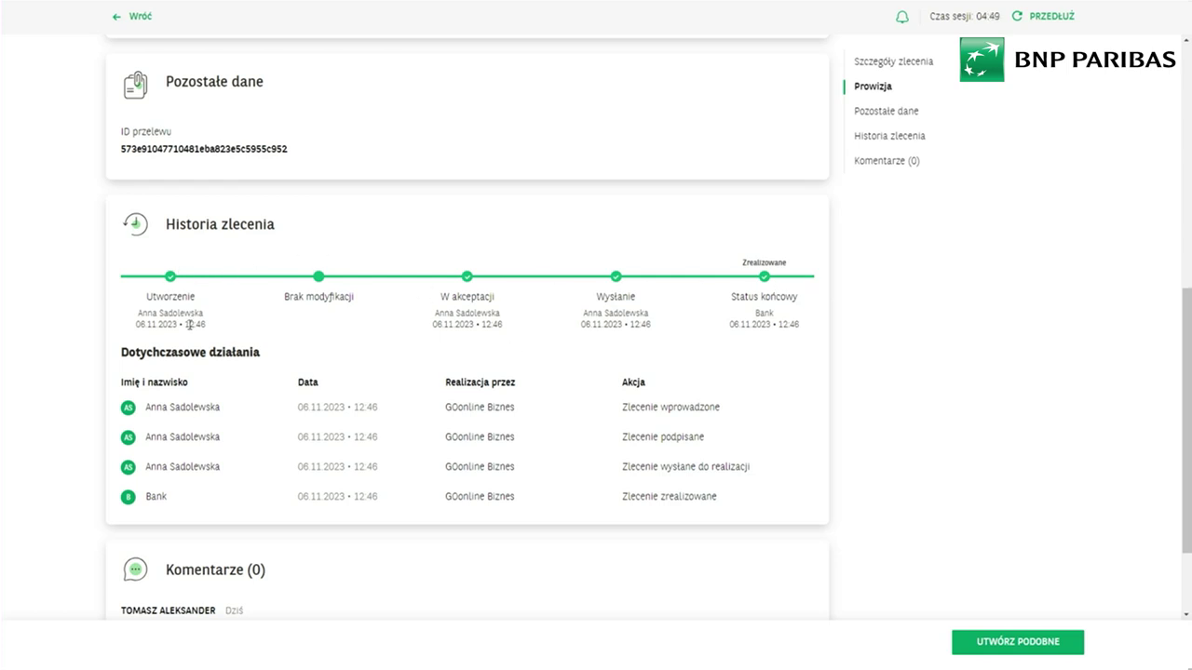
pyautogui.scroll(-2, 768, 492)
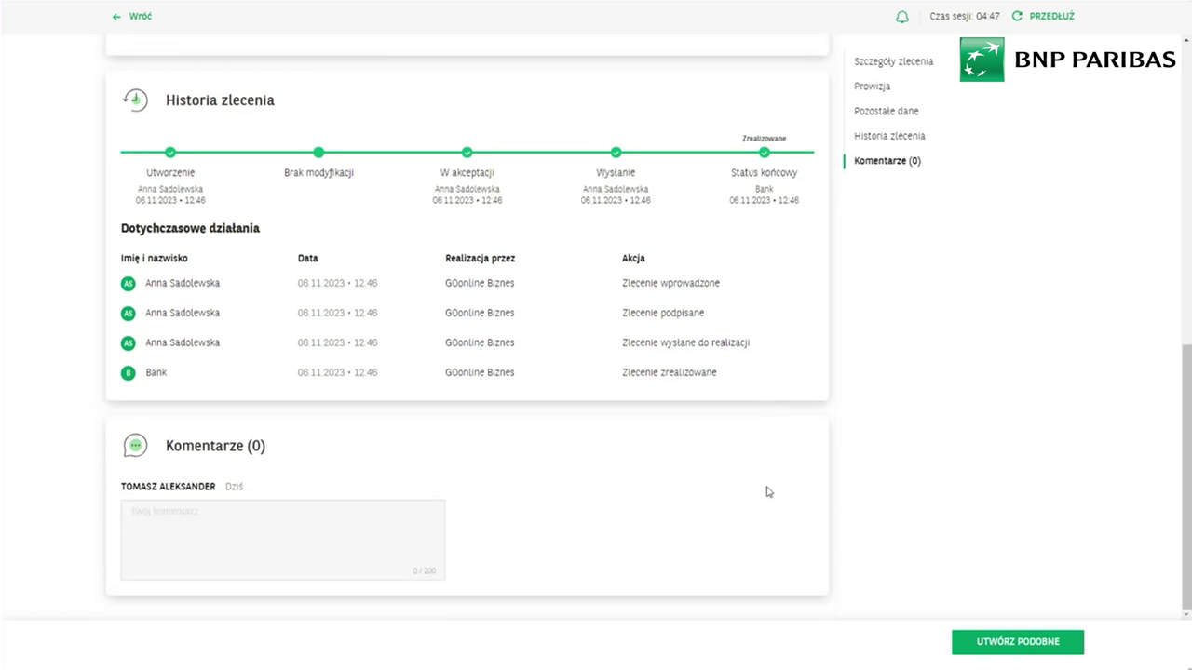
# - Open a similar currency-conversion form based on the 1,00 EUR order, view it, and go back without submitting
pyautogui.click(1033, 644)
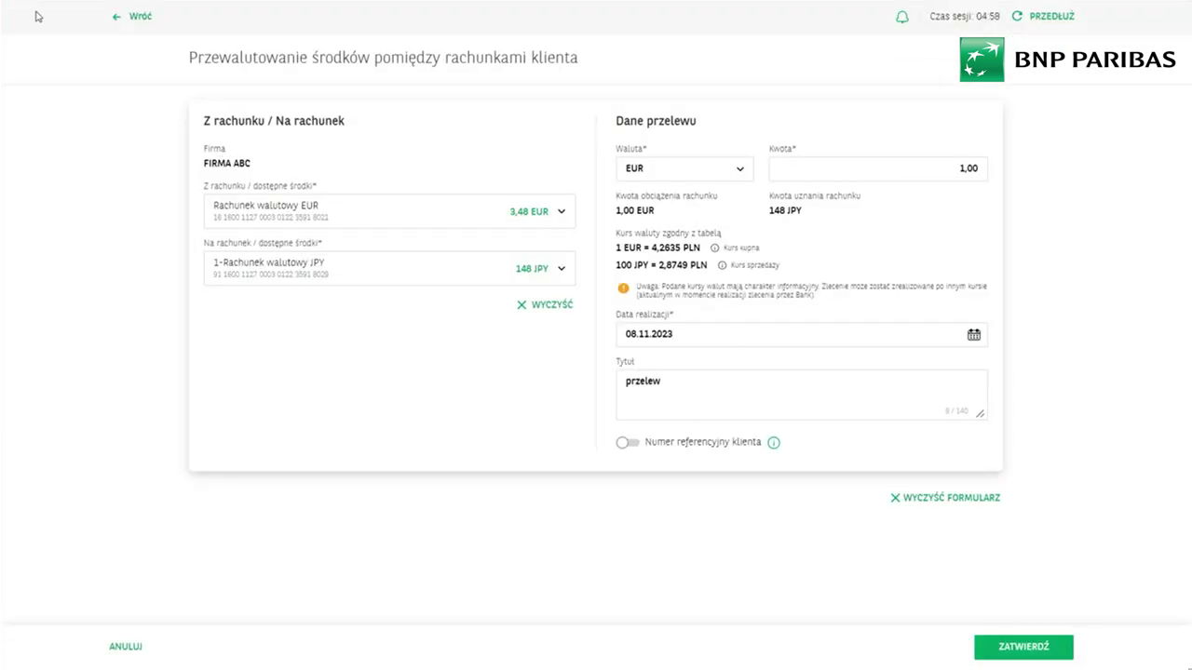
pyautogui.click(131, 16)
pyautogui.click(131, 17)
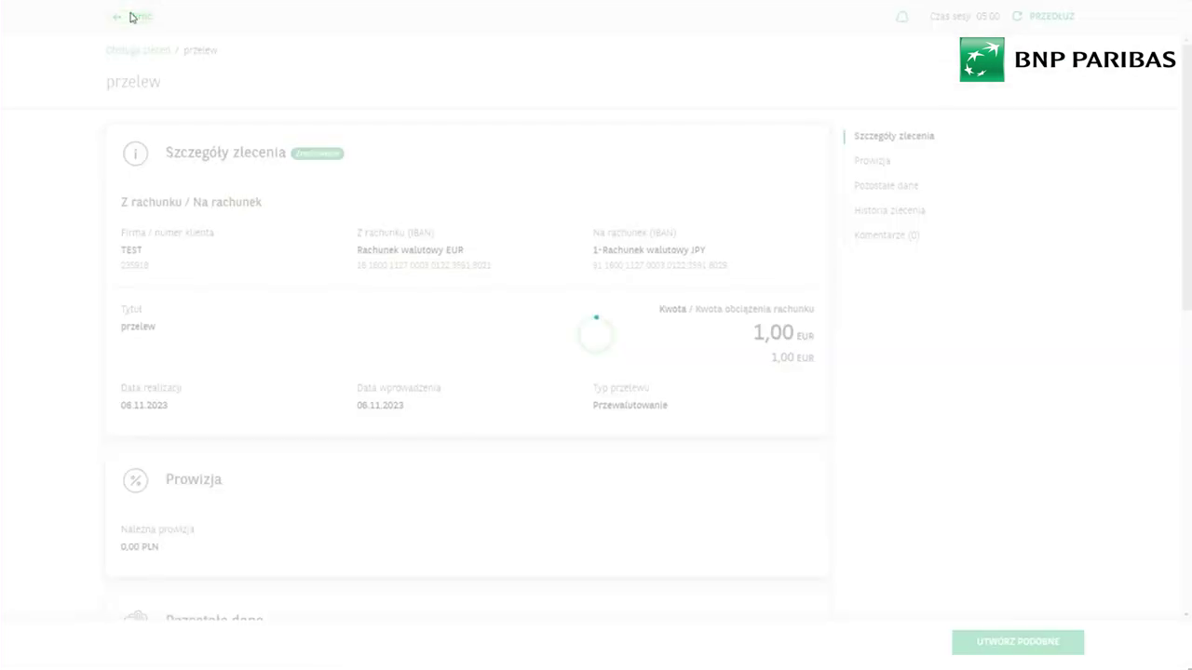
pyautogui.click(132, 16)
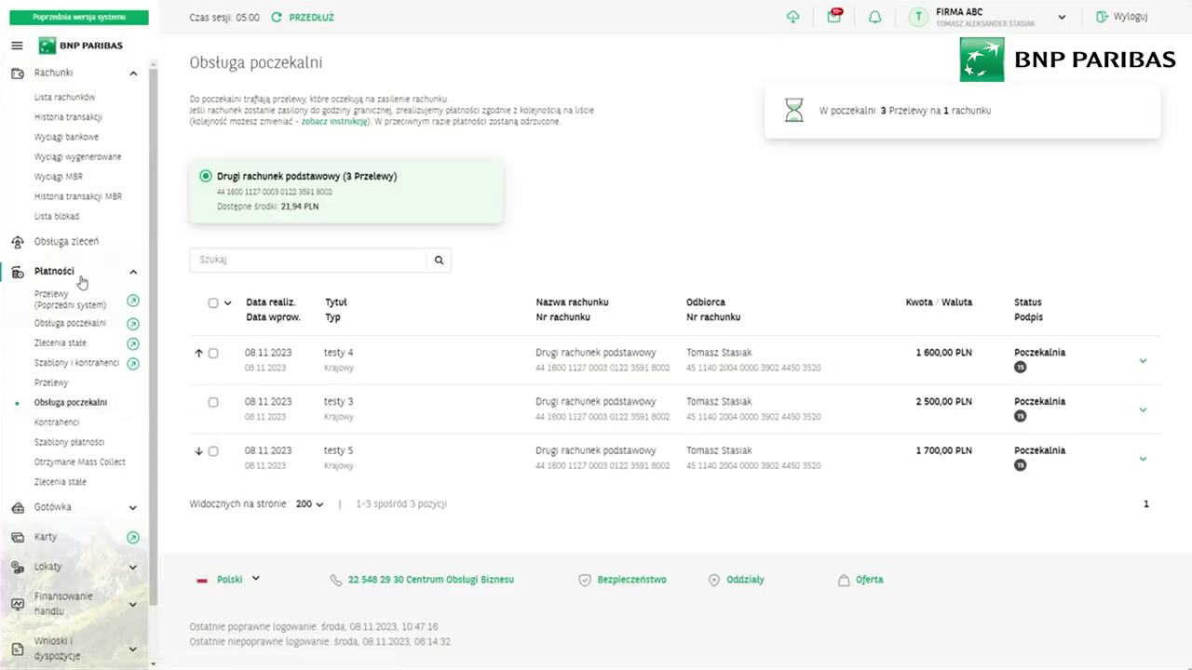
# - Open the Obsługa zleceń list and select the orders testy 1, test dated 07.11.2023, and zus 2
pyautogui.click(69, 242)
pyautogui.scroll(-3, 494, 338)
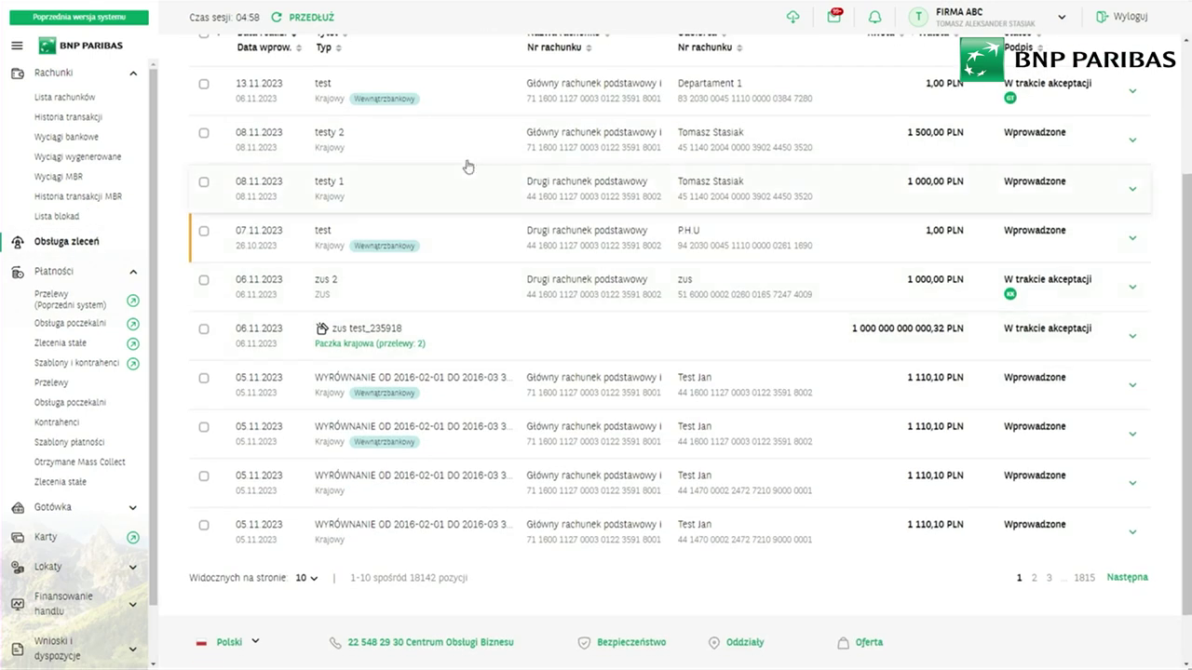
pyautogui.click(204, 182)
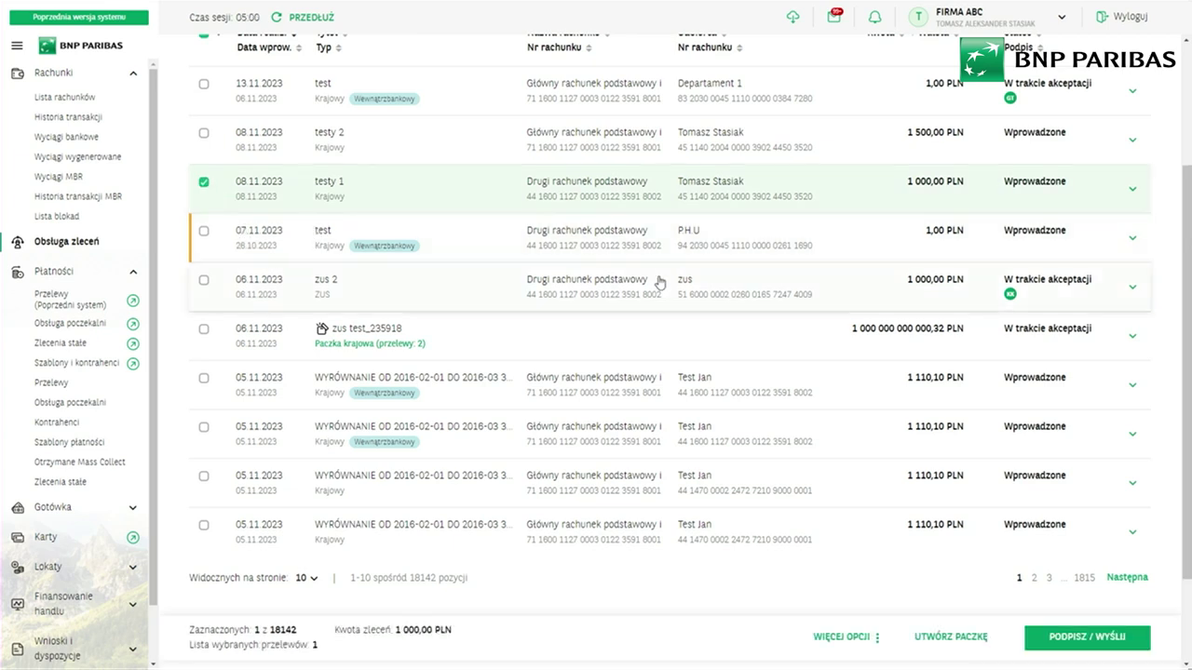
pyautogui.click(204, 233)
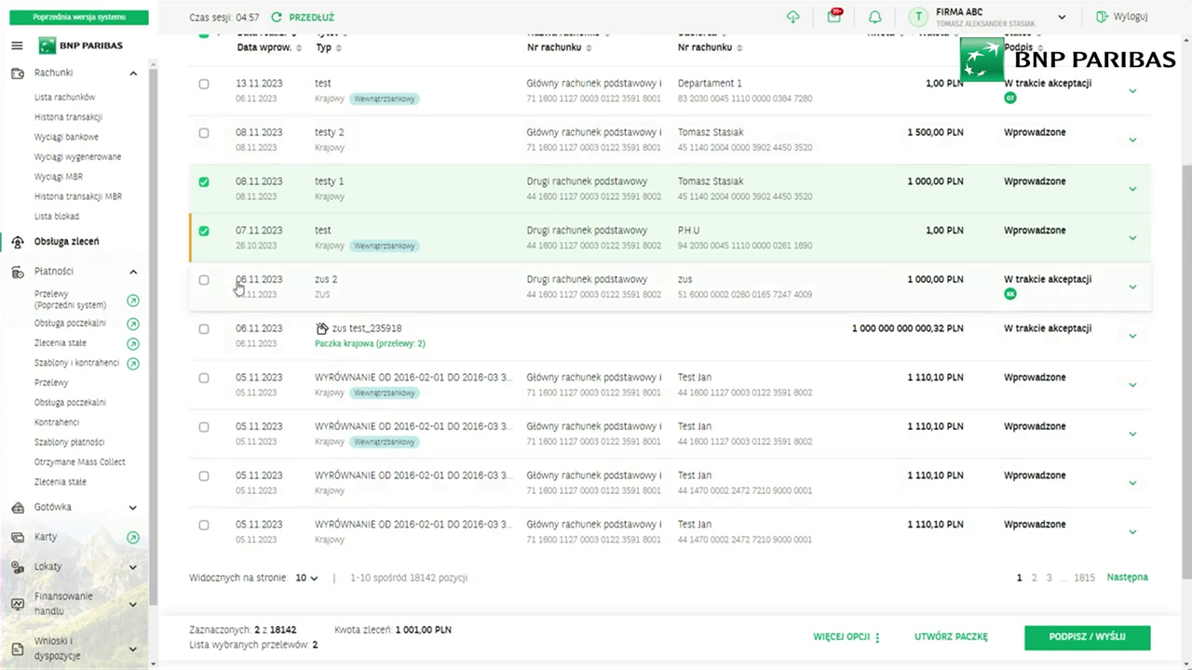
pyautogui.click(204, 280)
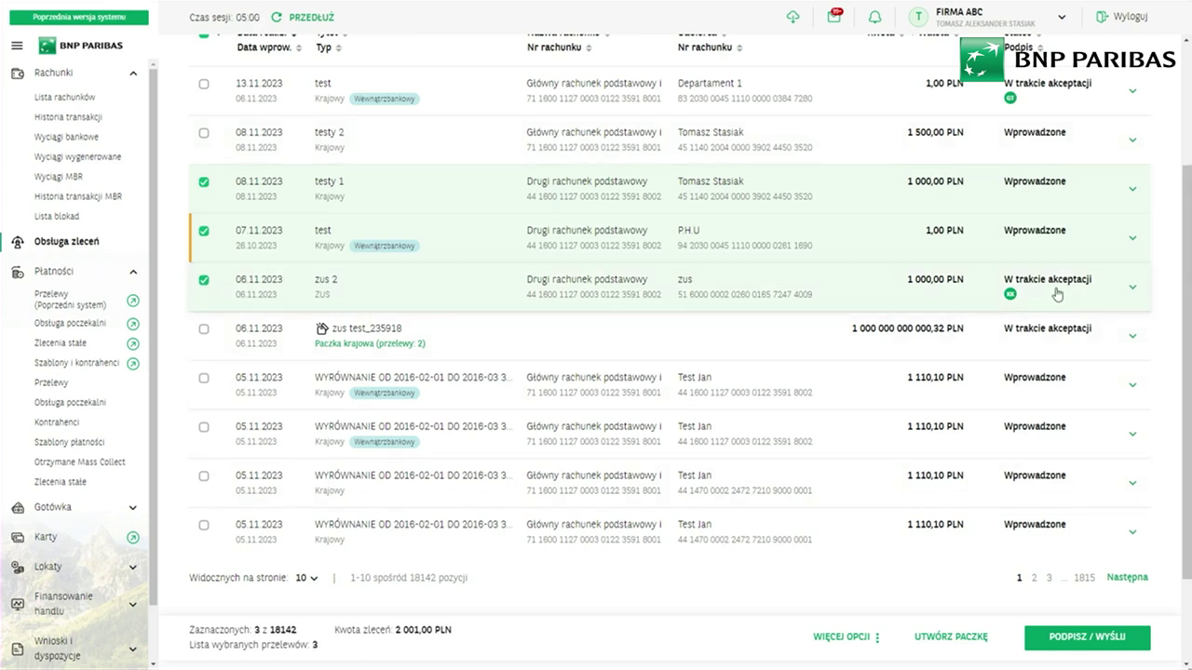
# - Start creating a package from the three selected orders, agreeing to modify their outdated dates to the current date
pyautogui.click(954, 641)
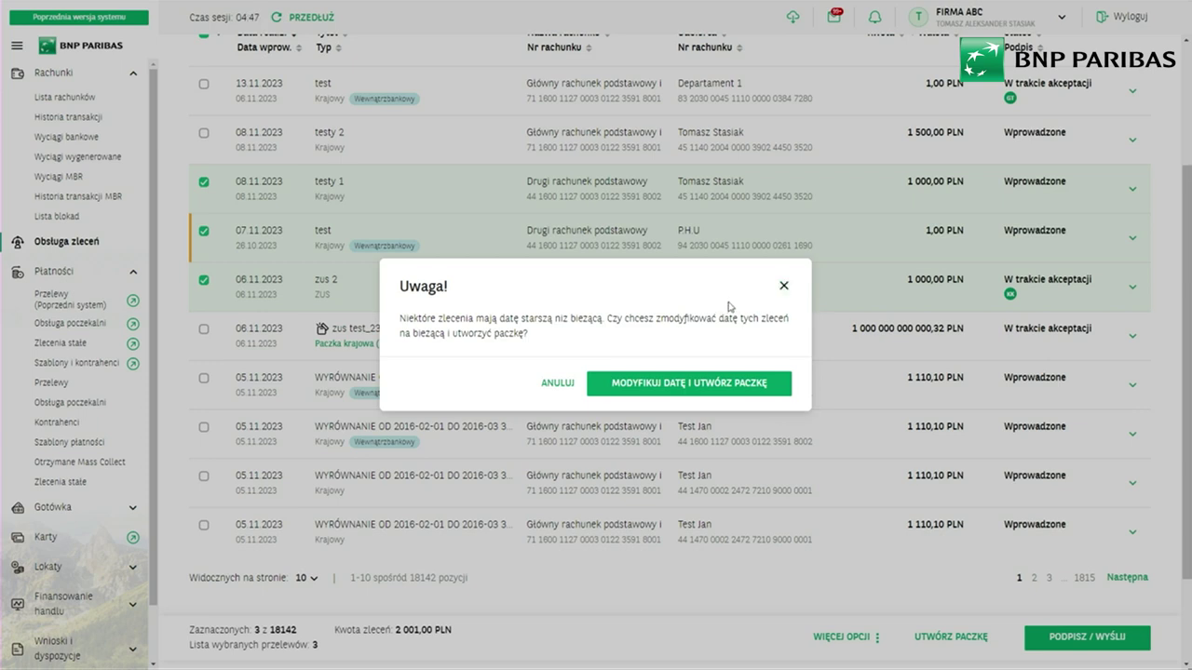
pyautogui.click(784, 286)
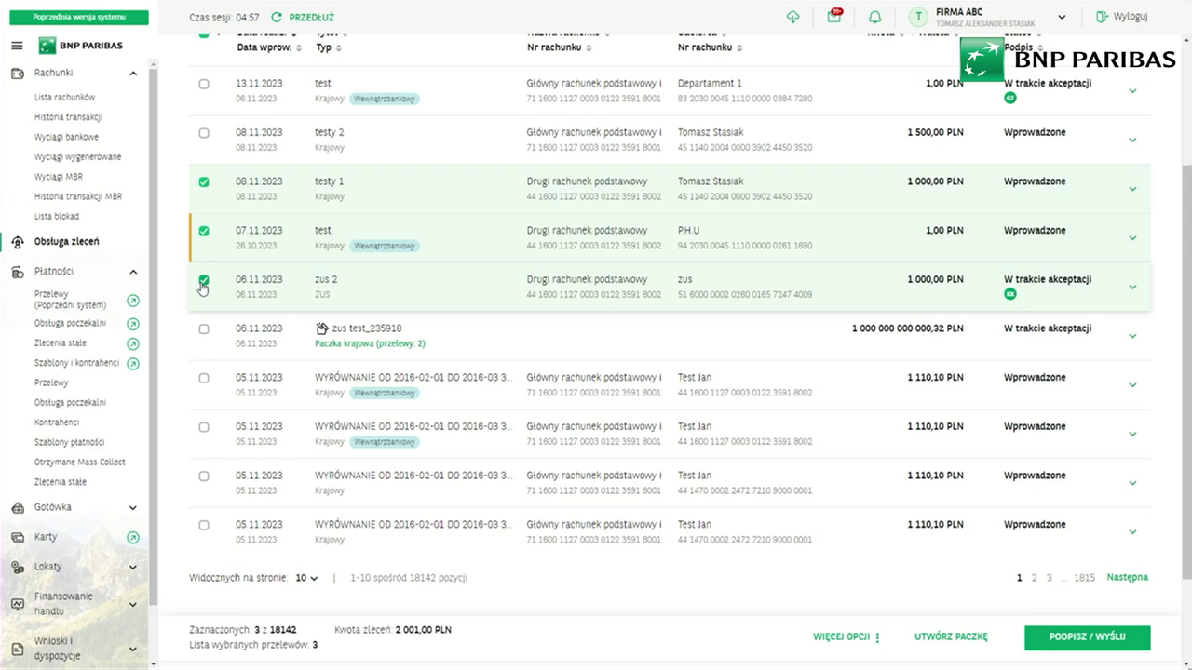
pyautogui.click(951, 639)
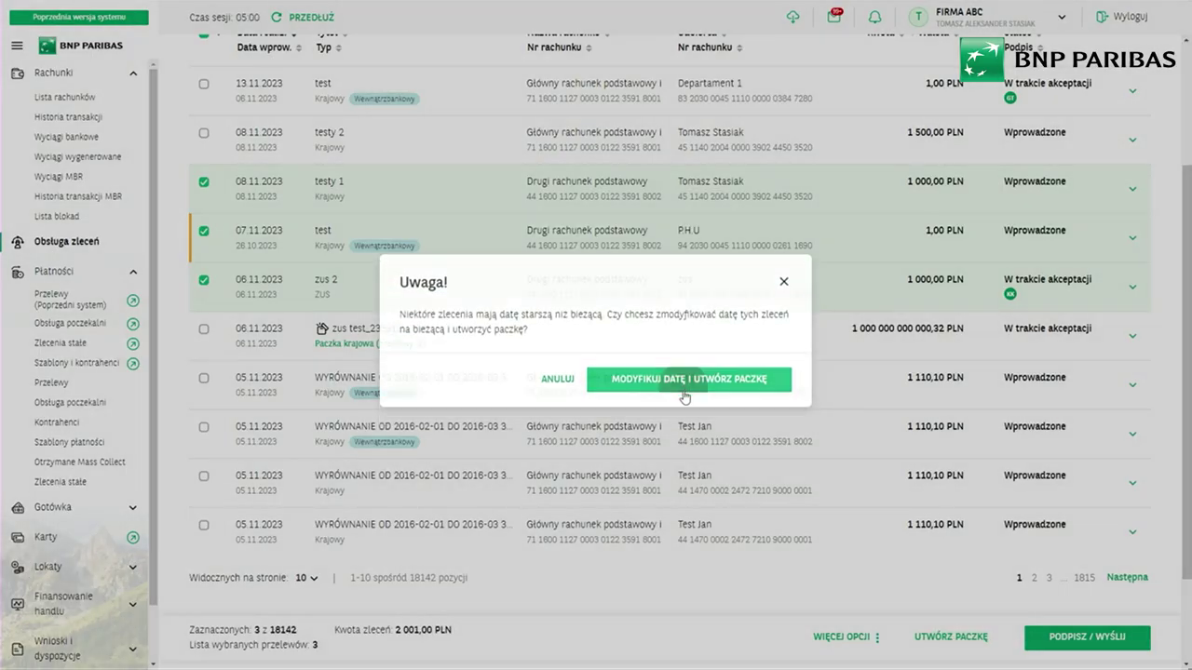
pyautogui.click(680, 391)
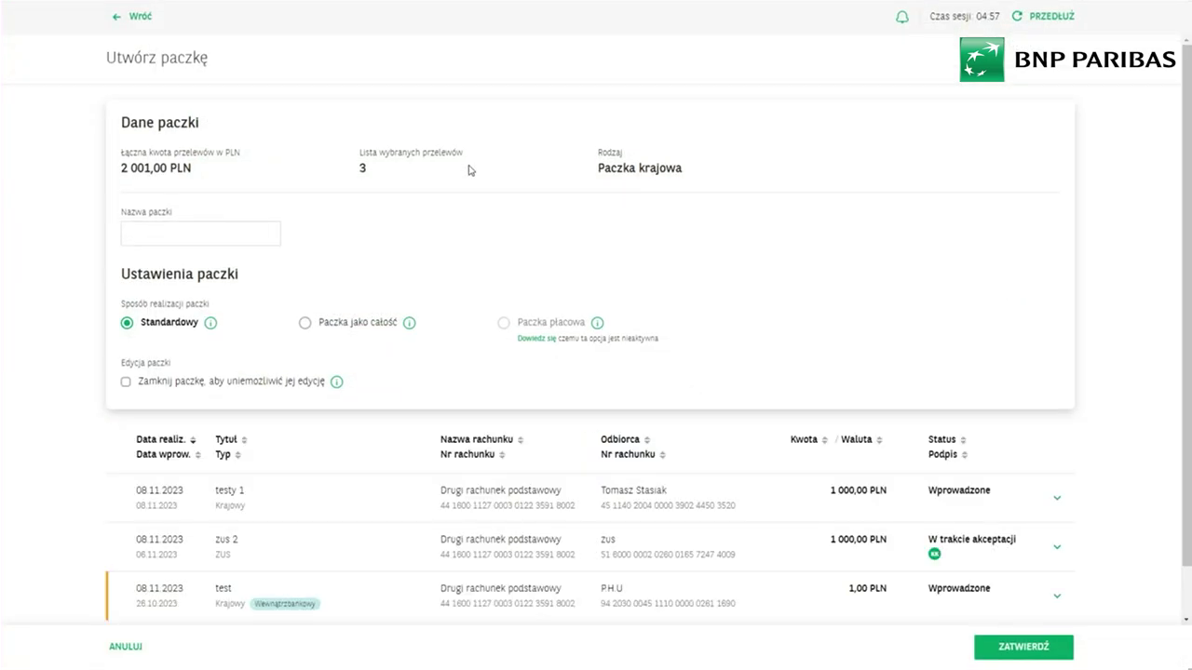
# - Name the package test, close it to prevent editing, and confirm its creation
pyautogui.scroll(-1, 223, 461)
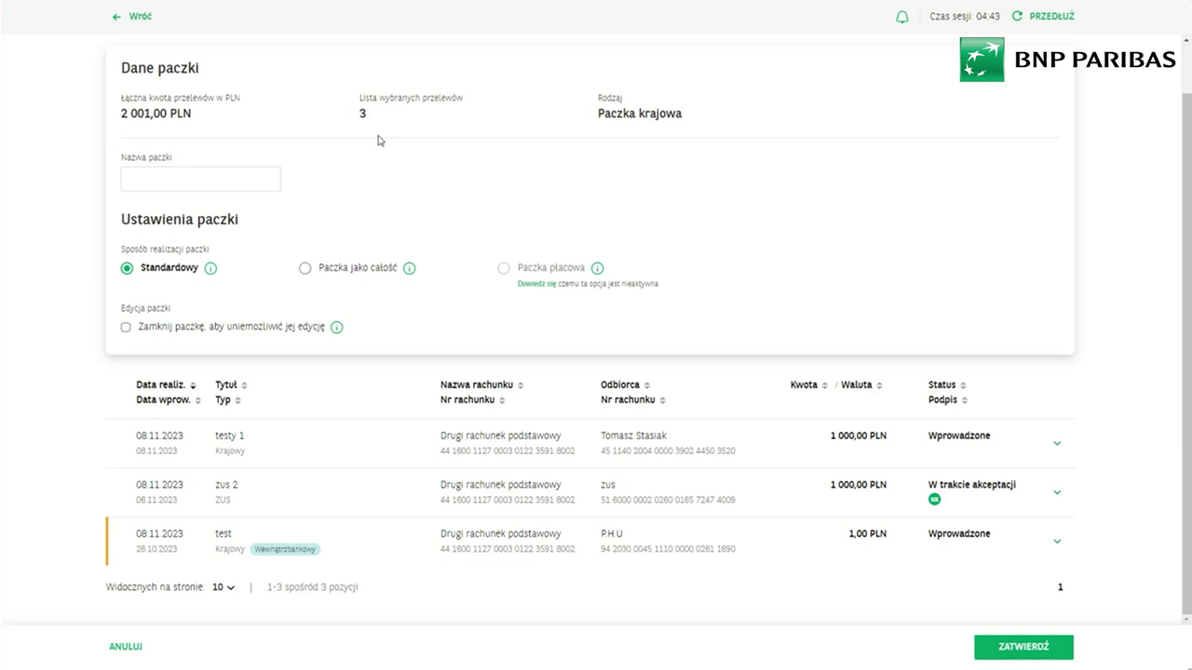
pyautogui.click(261, 177)
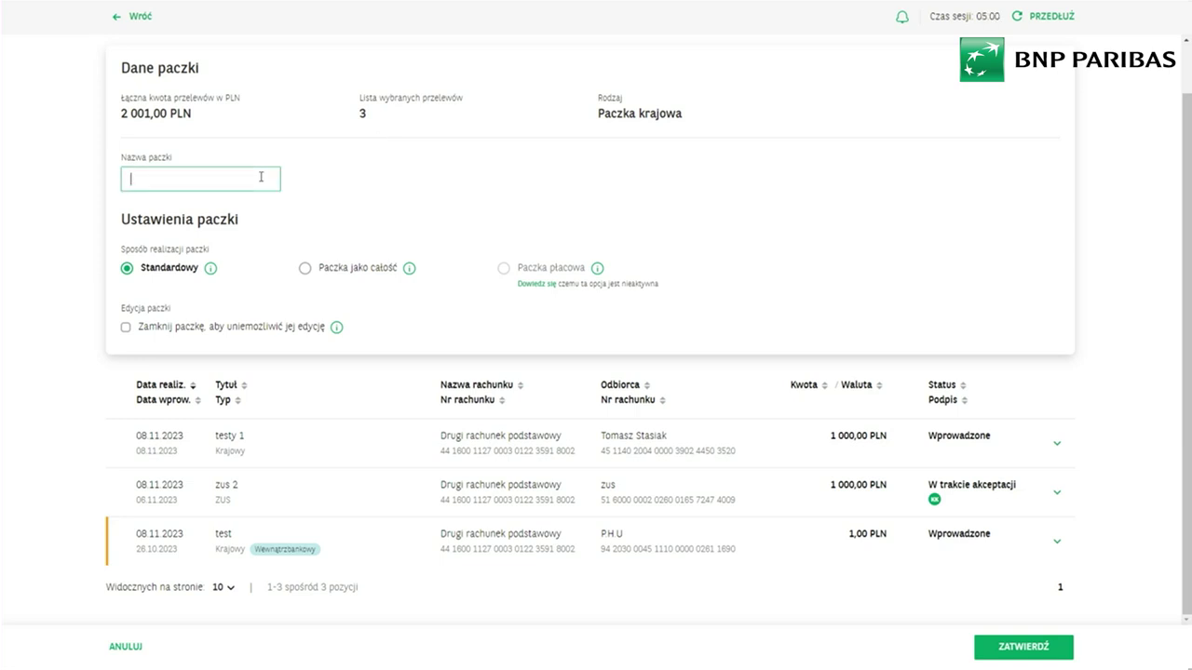
pyautogui.write('test')
pyautogui.click(125, 328)
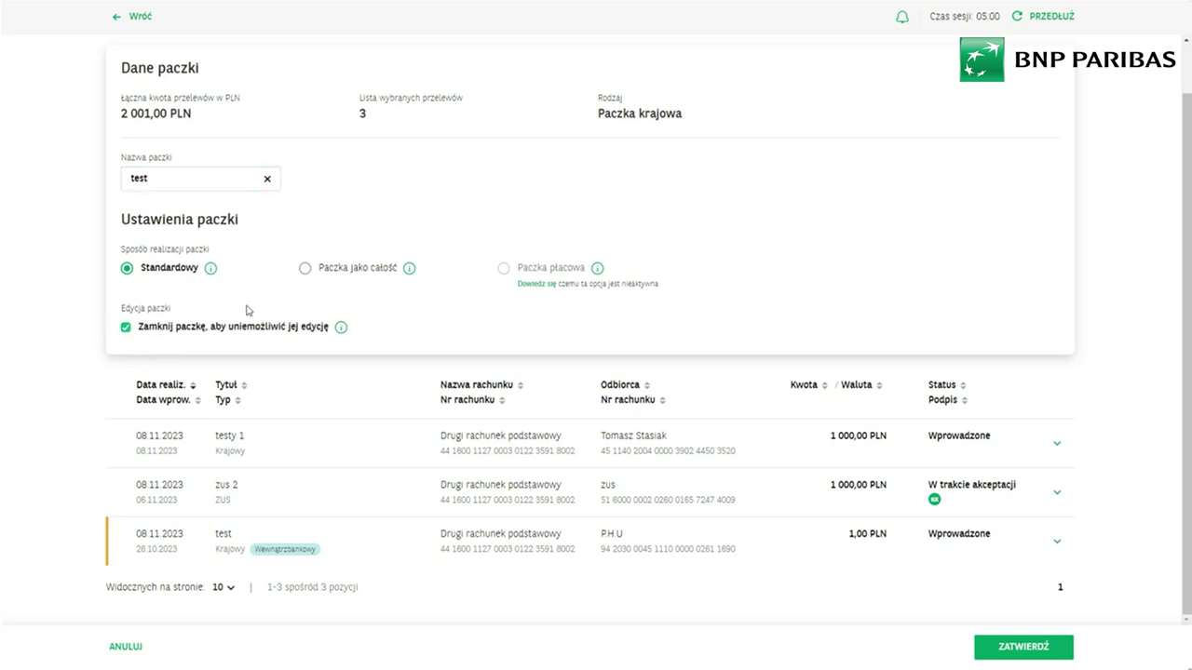
pyautogui.scroll(1, 247, 310)
pyautogui.scroll(-1, 246, 310)
pyautogui.click(1032, 649)
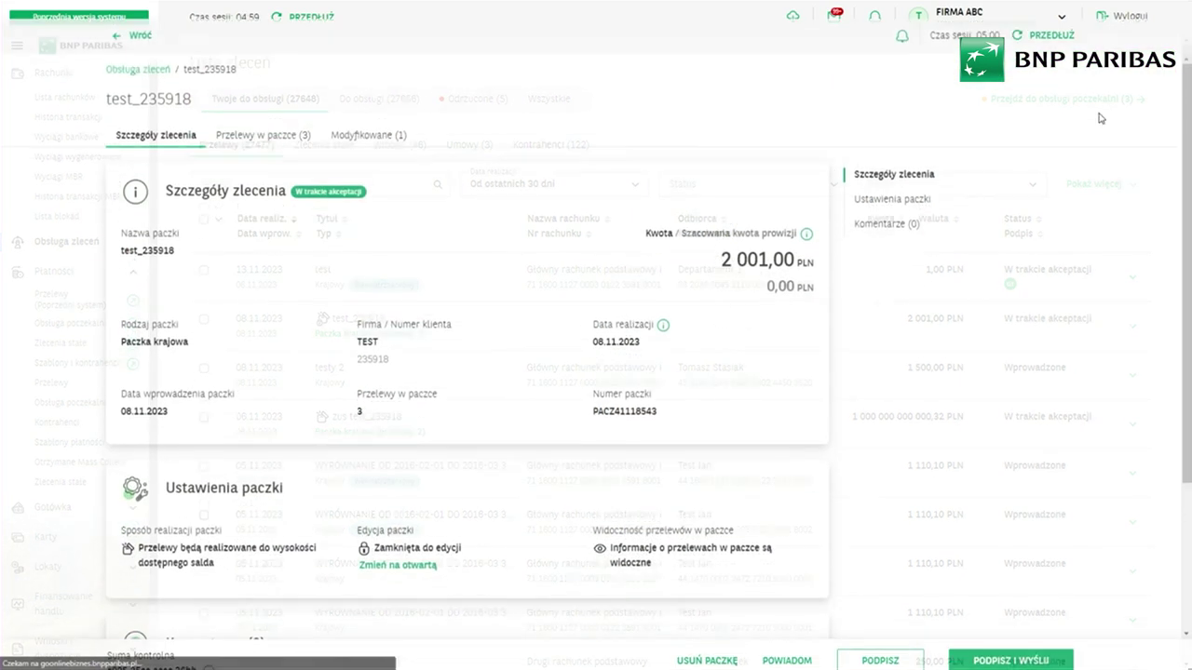
# - Return to the order list, show all transfers, search for test, and look through the matching orders
pyautogui.click(133, 49)
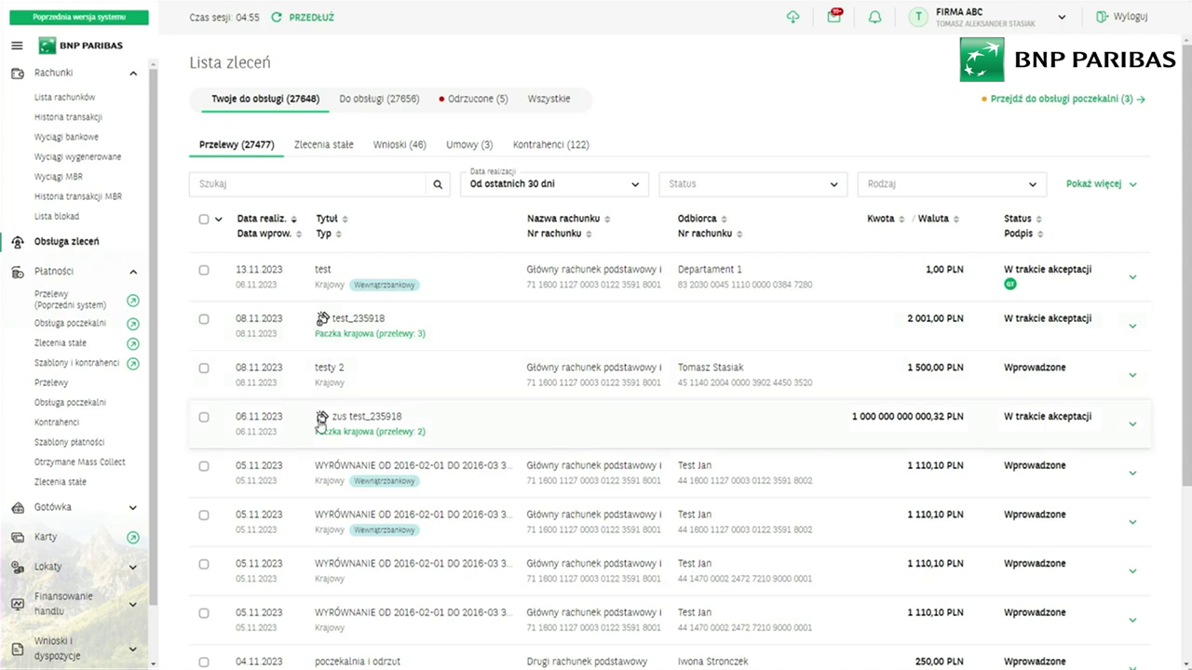
pyautogui.click(550, 100)
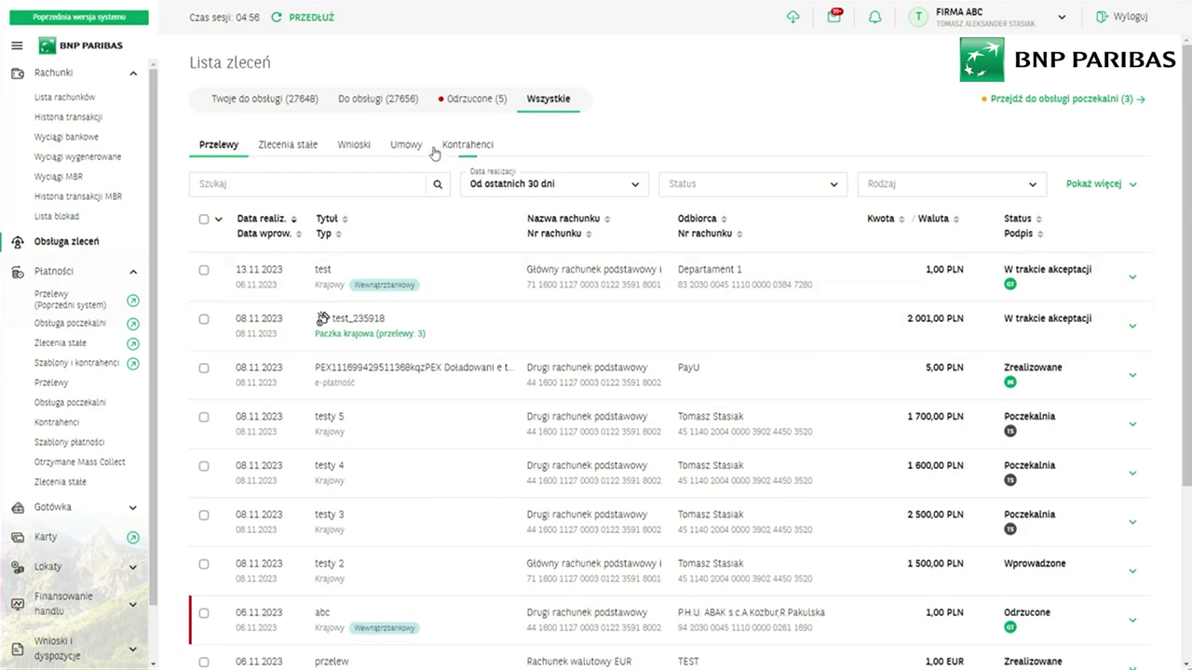
pyautogui.click(298, 187)
pyautogui.write('test')
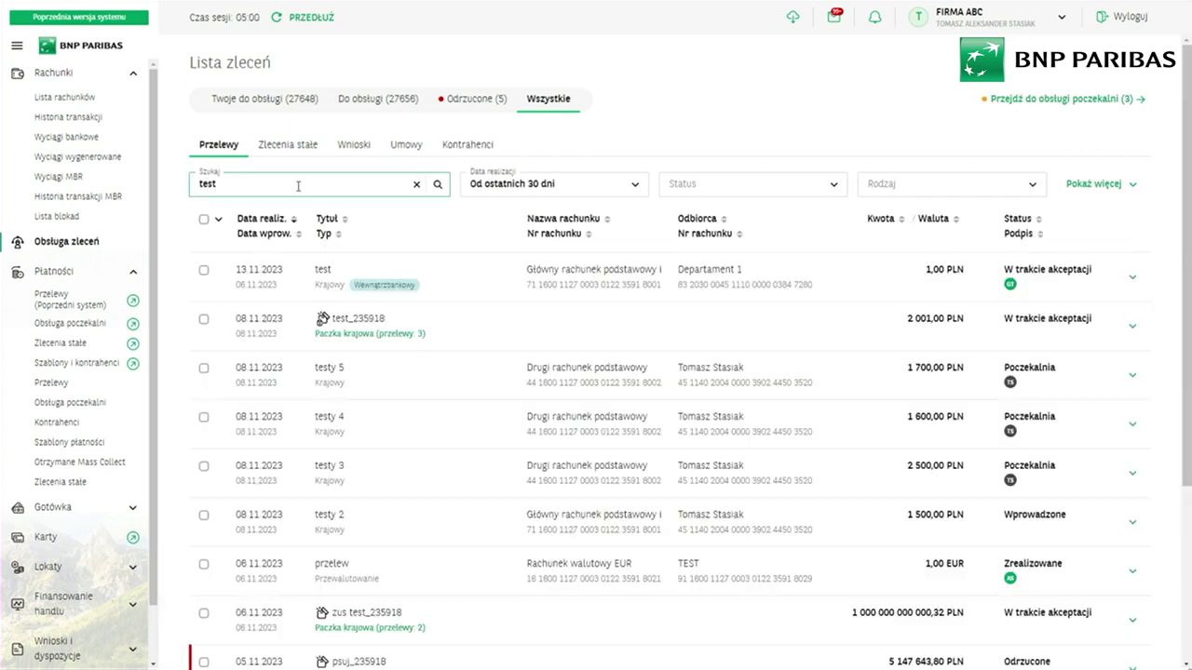
pyautogui.scroll(-1, 445, 428)
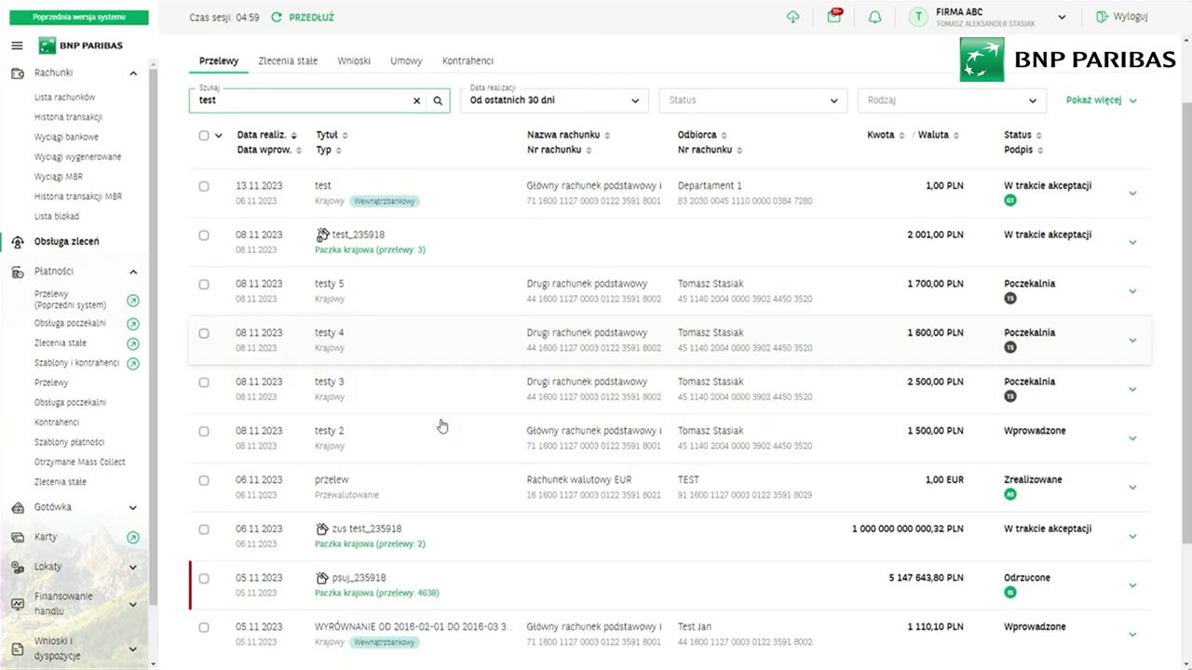
pyautogui.scroll(-1, 442, 426)
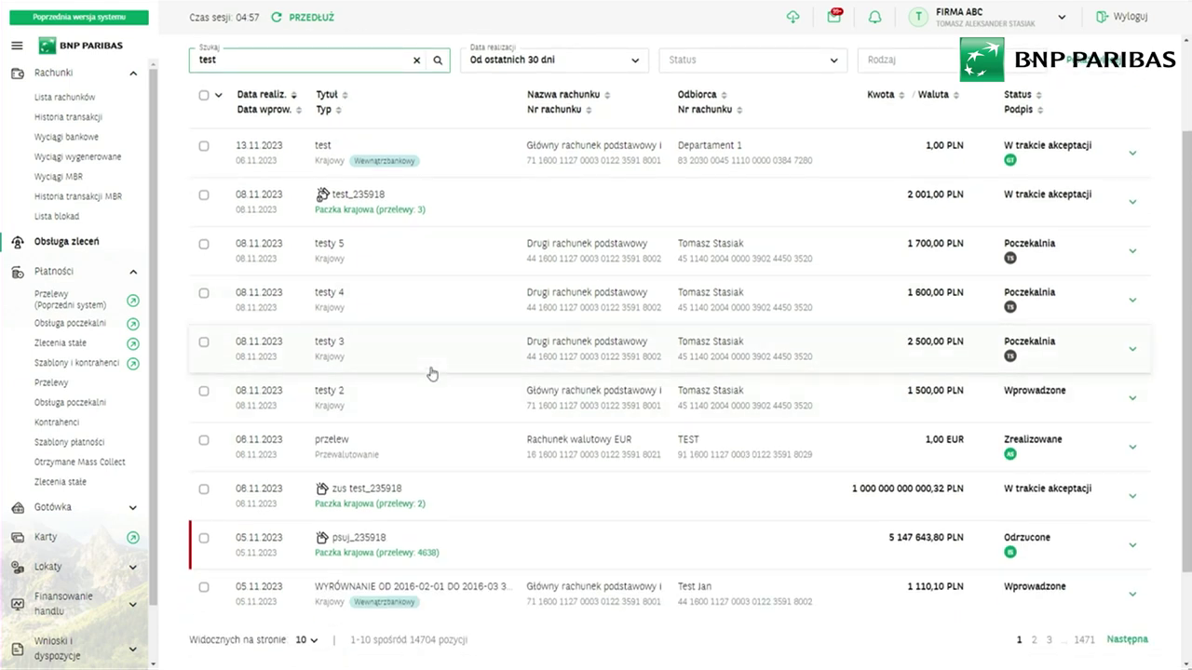
# - Look through the transfers awaiting handling on the order list, from the last 30 days
pyautogui.scroll(-2, 432, 374)
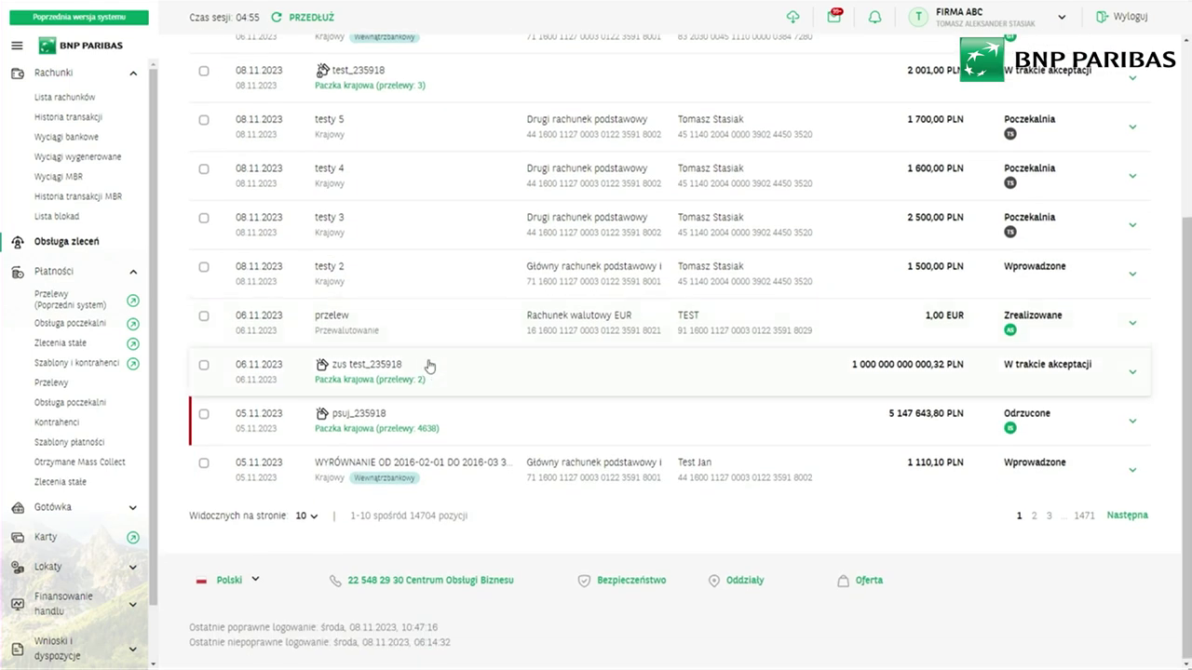
pyautogui.scroll(4, 432, 343)
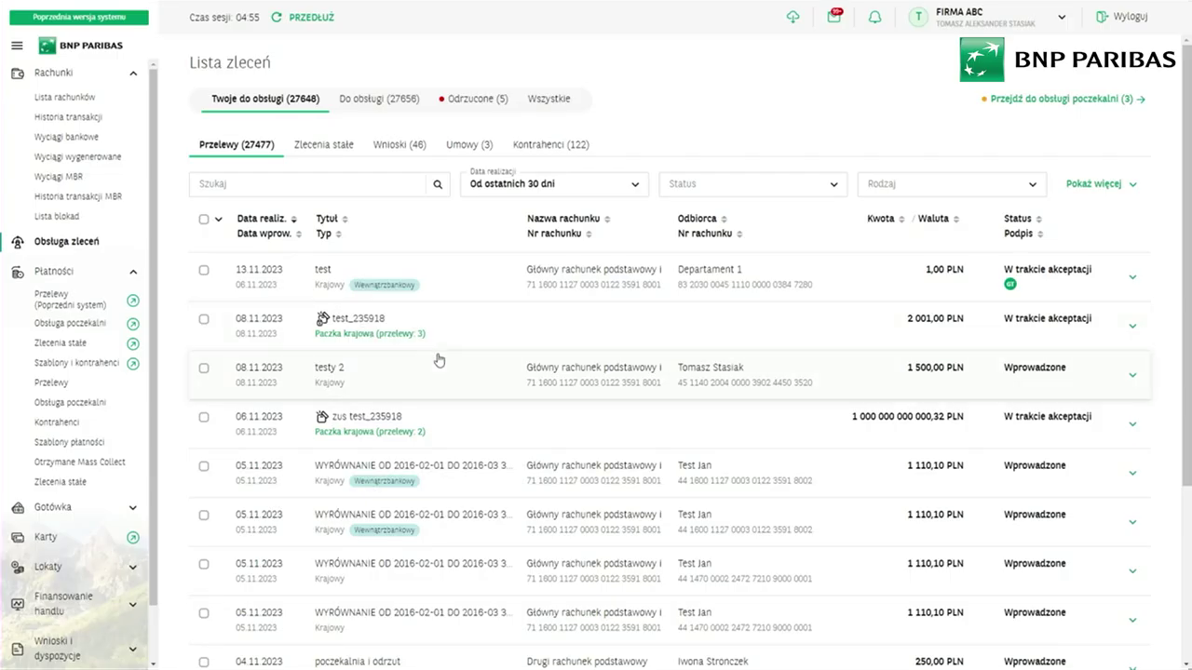
pyautogui.scroll(-1, 439, 285)
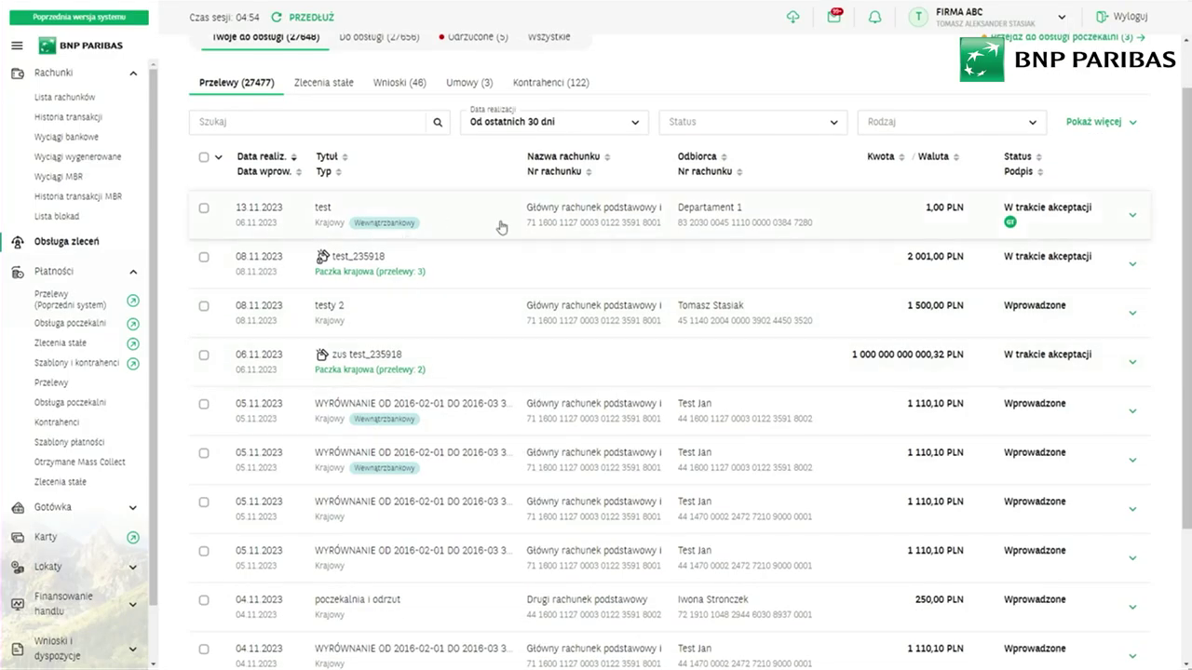
pyautogui.scroll(-3, 479, 404)
pyautogui.scroll(4, 474, 354)
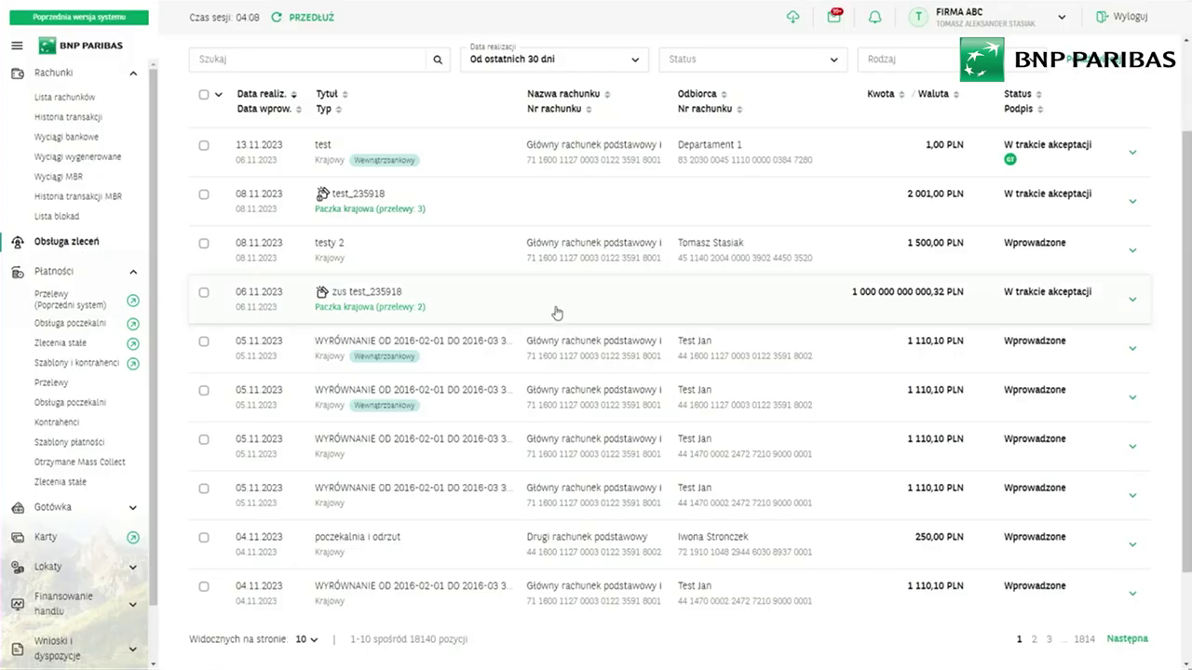
pyautogui.scroll(-2, 557, 313)
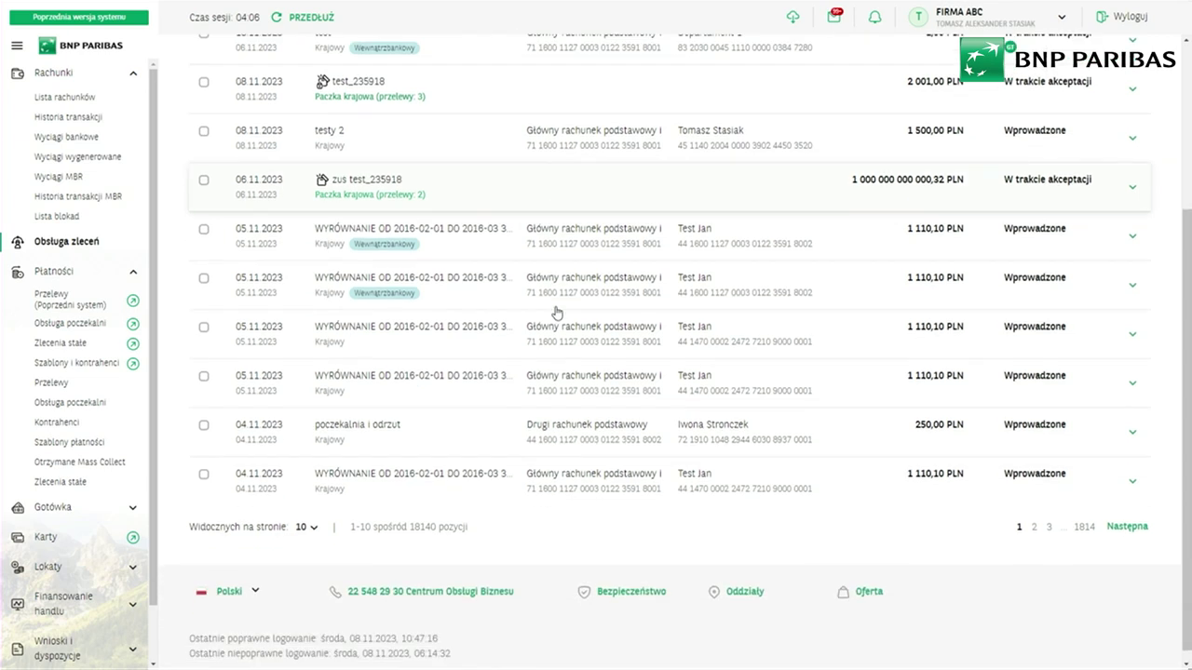
pyautogui.scroll(4, 561, 333)
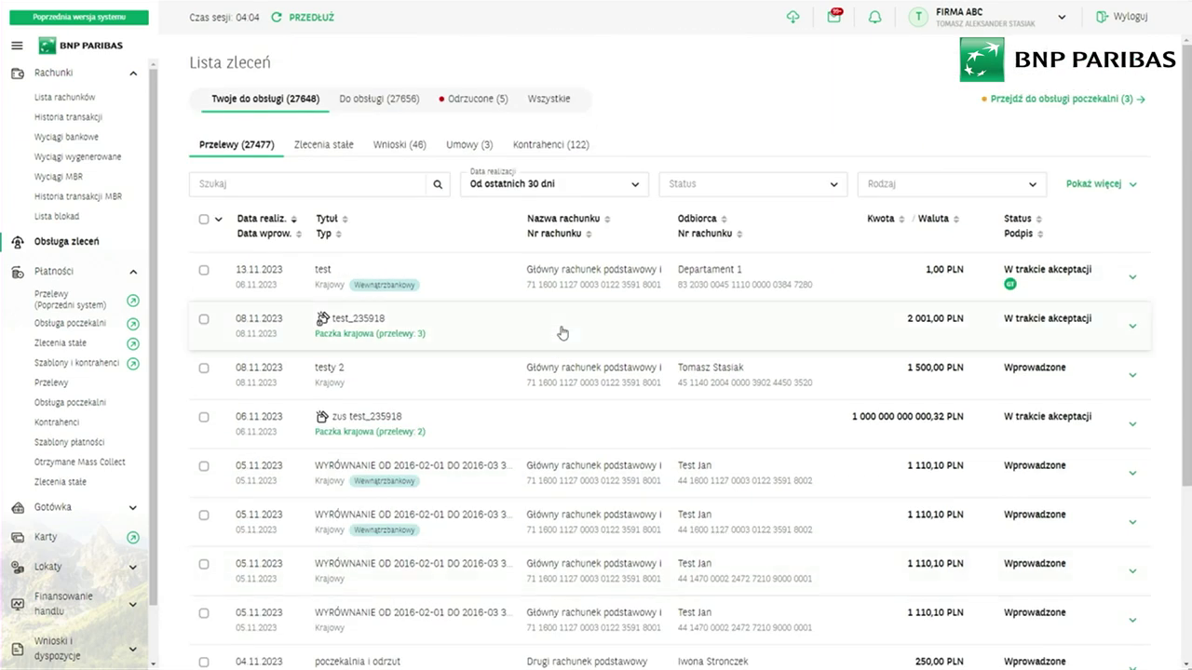
pyautogui.scroll(-2, 562, 333)
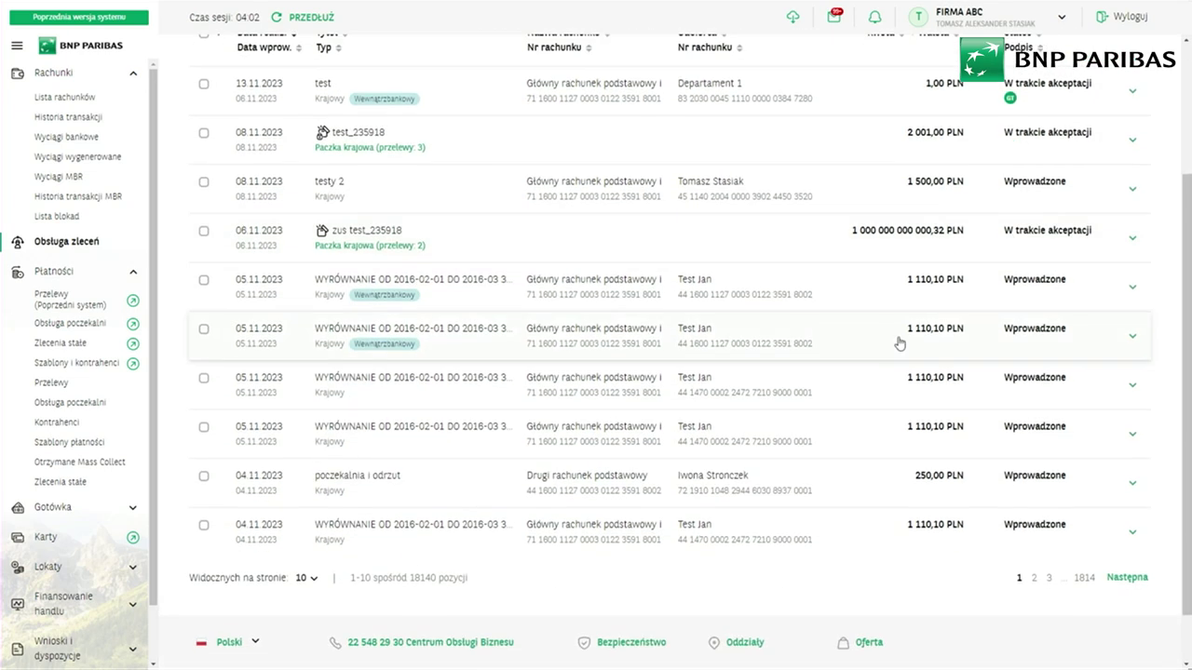
# - Try to sign and send the first WYRÓWNANIE order dated 05.11.2023 up to the SMS code request, and return to the list
pyautogui.click(1124, 287)
pyautogui.scroll(-2, 806, 209)
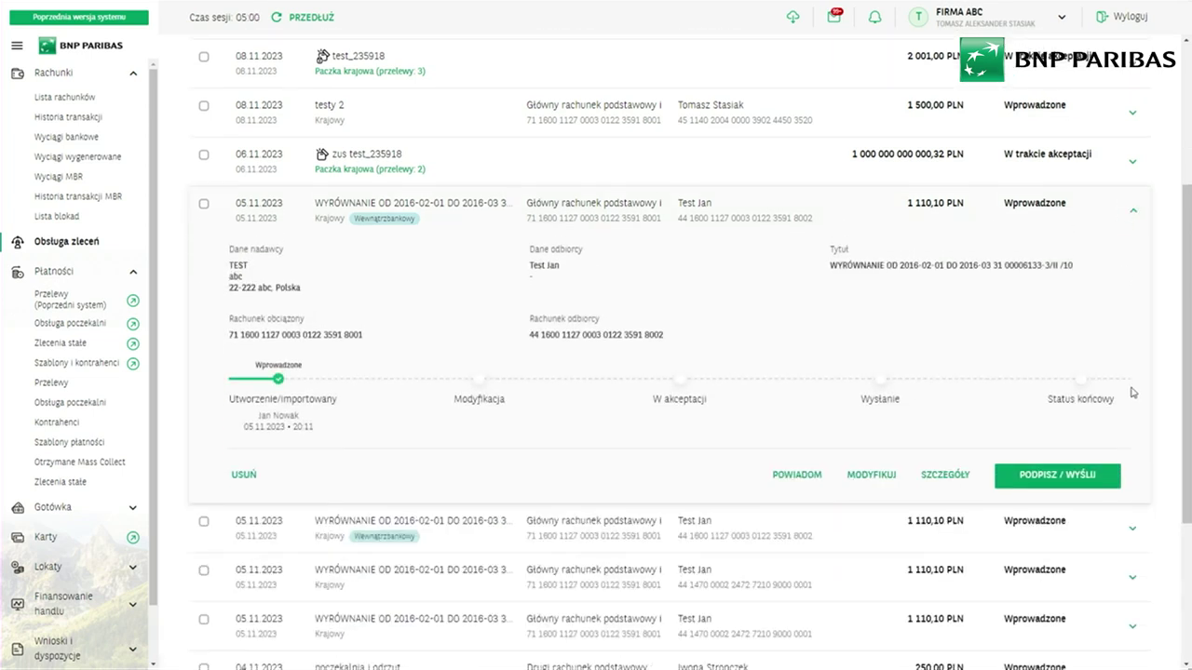
pyautogui.click(1036, 372)
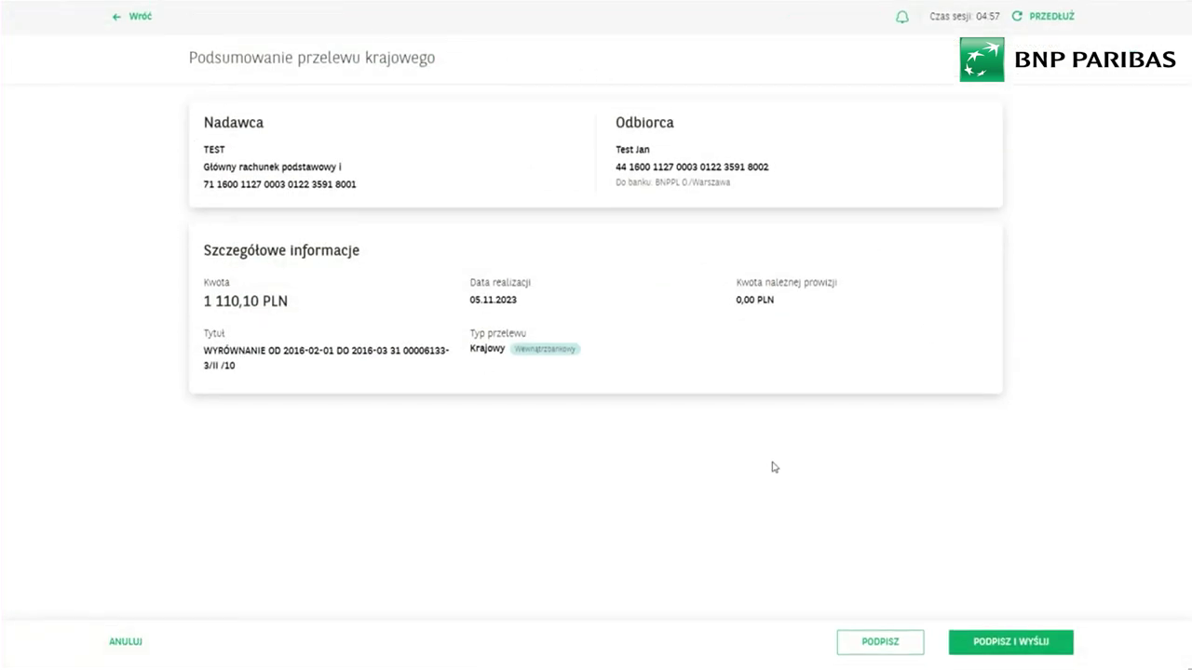
pyautogui.click(1010, 645)
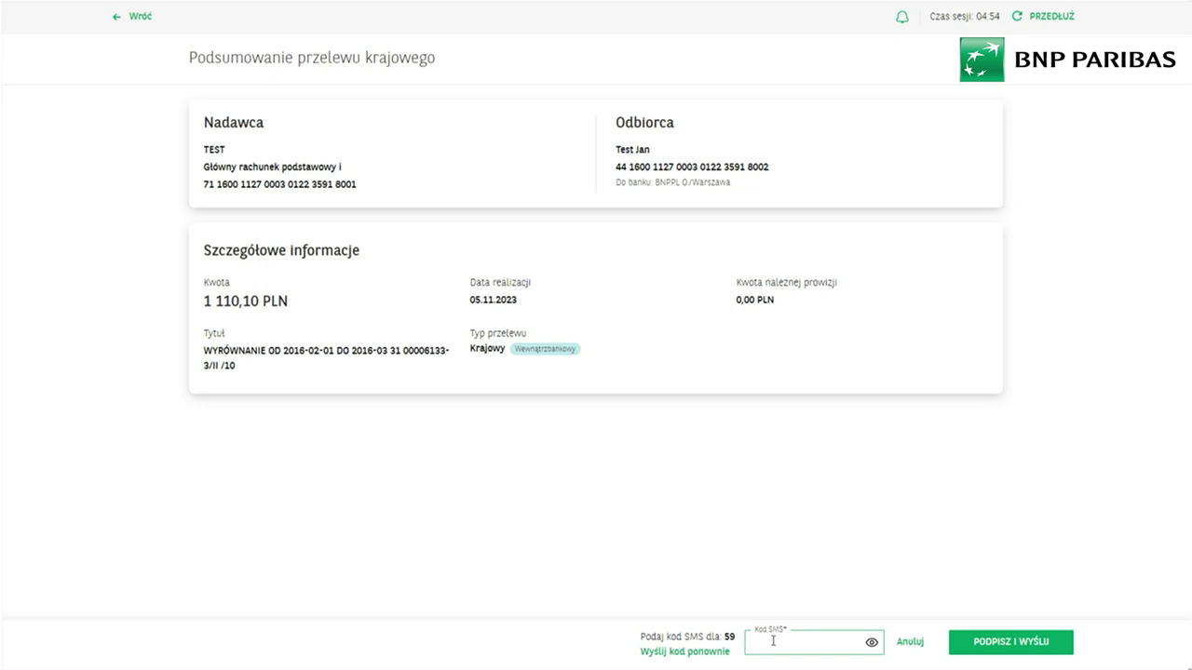
pyautogui.click(909, 641)
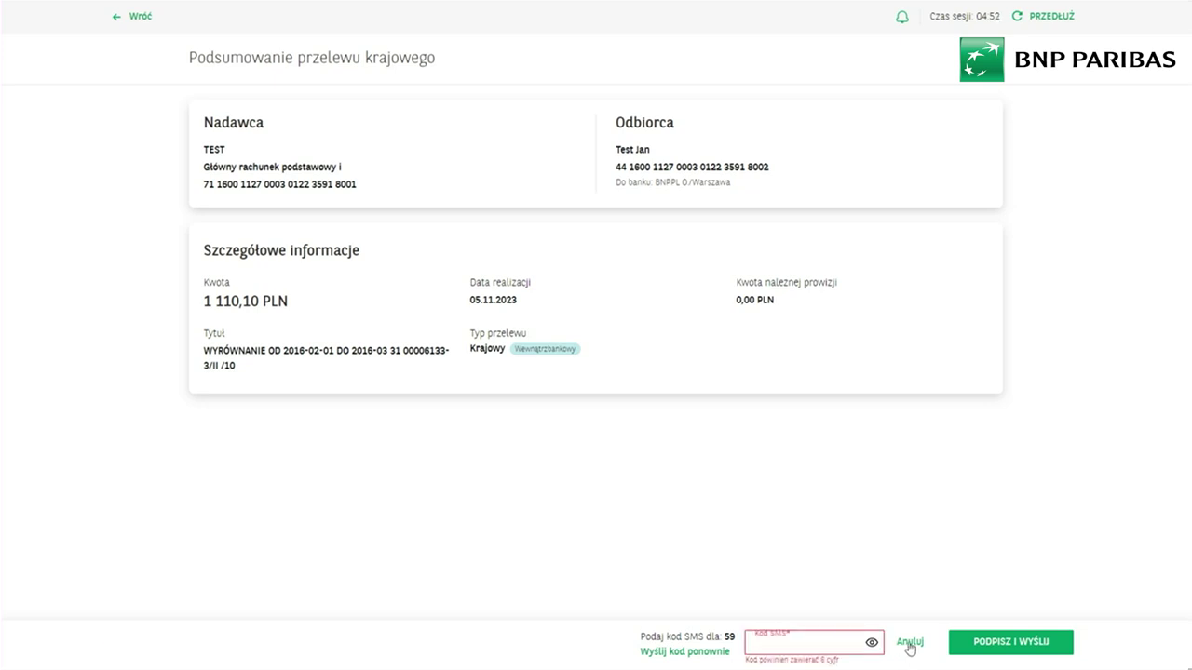
pyautogui.click(136, 17)
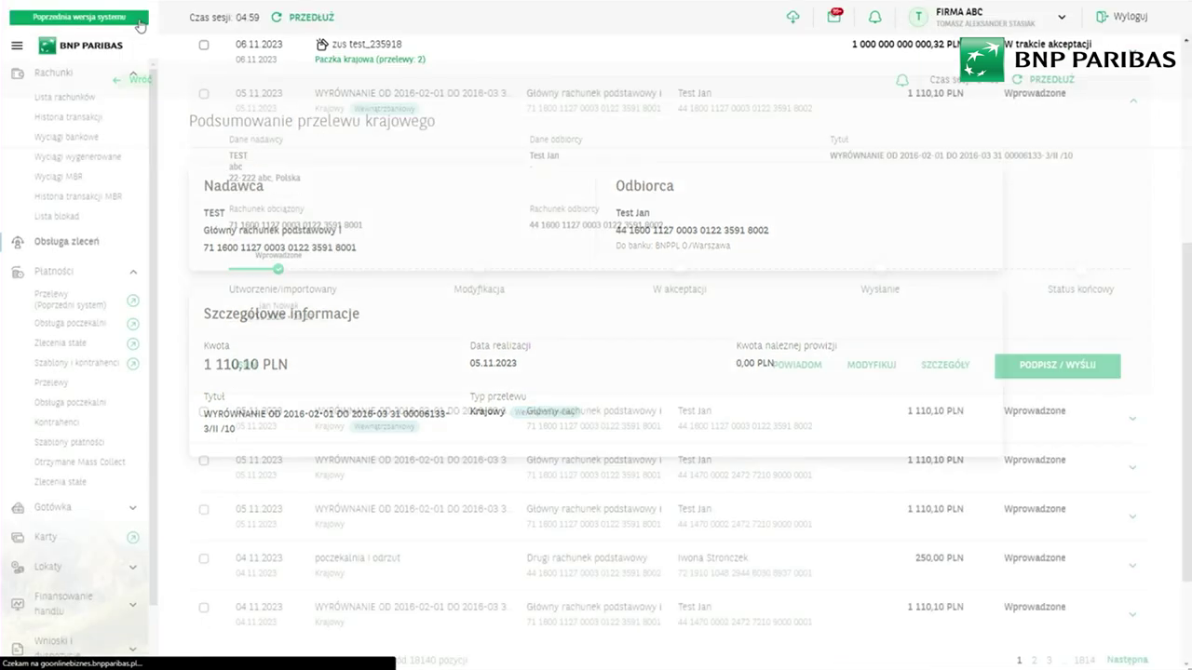
# - Expand the first WYRÓWNANIE order dated 05.11.2023 again and examine its full order details
pyautogui.scroll(-3, 769, 410)
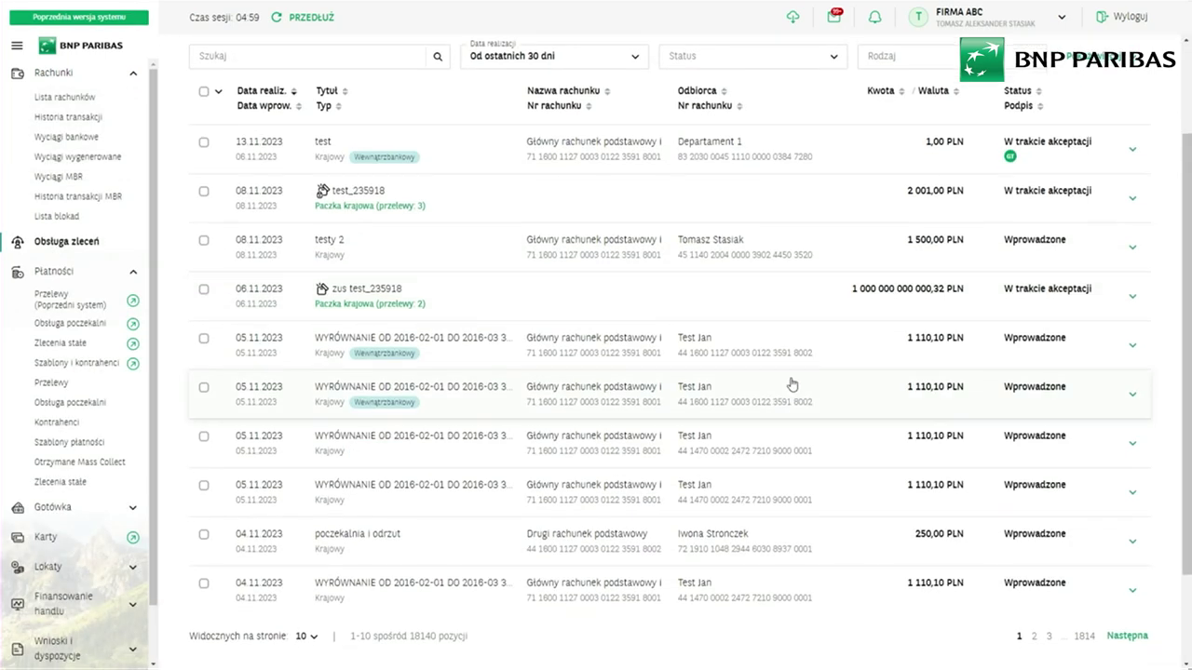
pyautogui.click(860, 287)
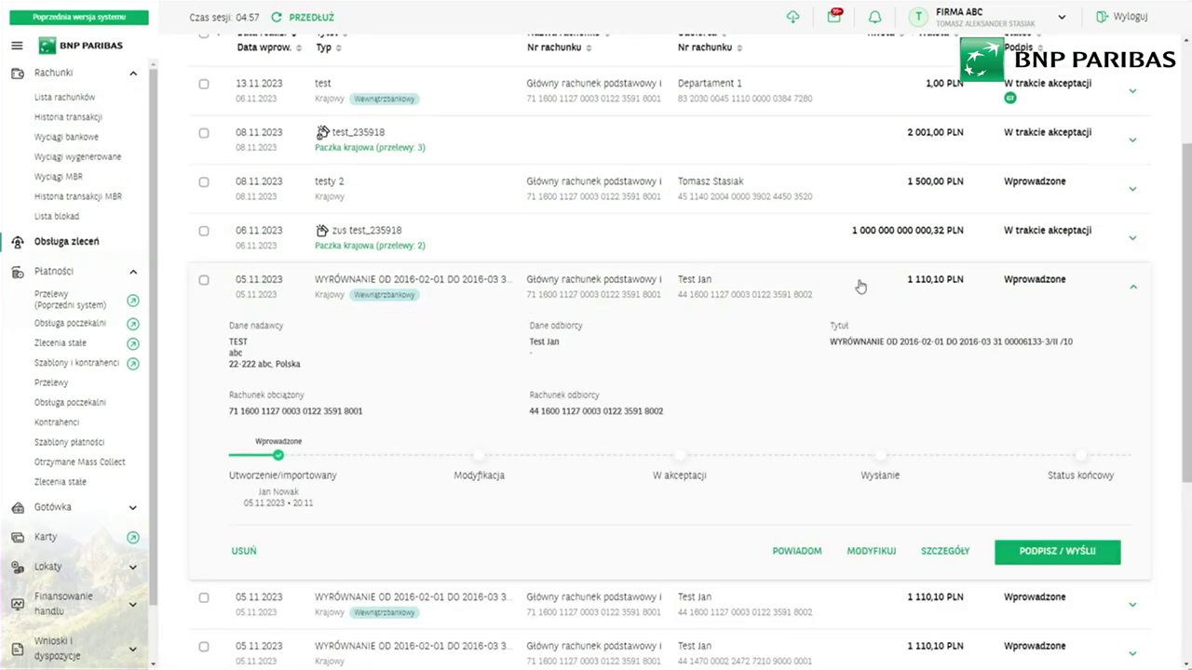
pyautogui.scroll(-1, 860, 286)
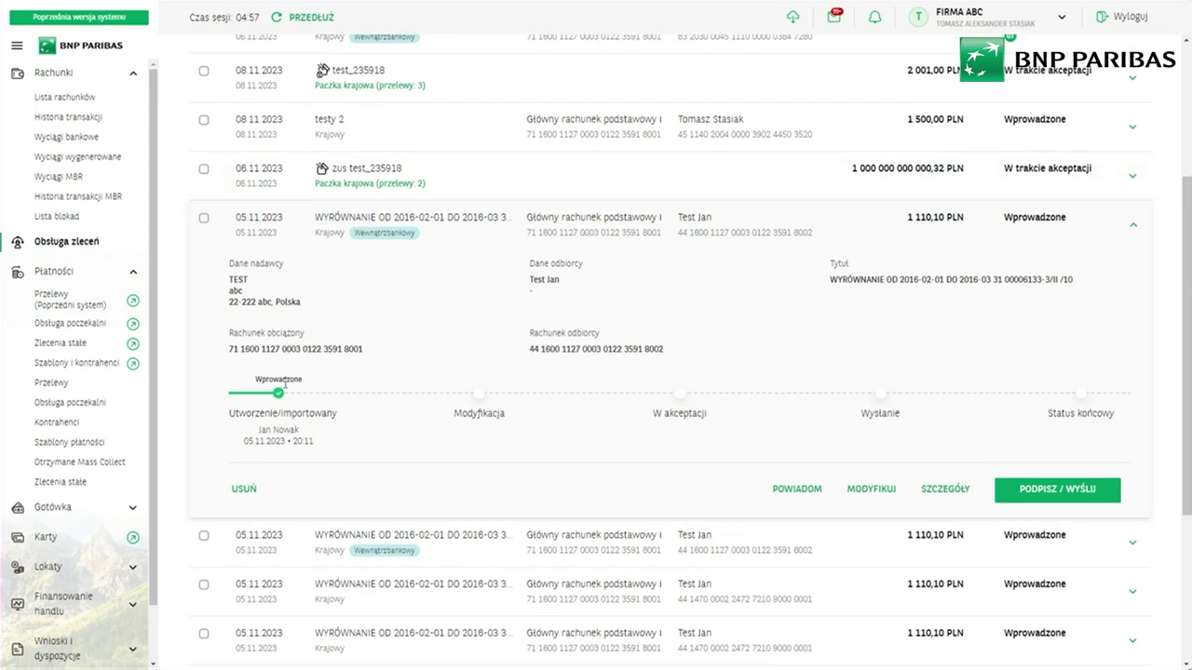
pyautogui.click(945, 490)
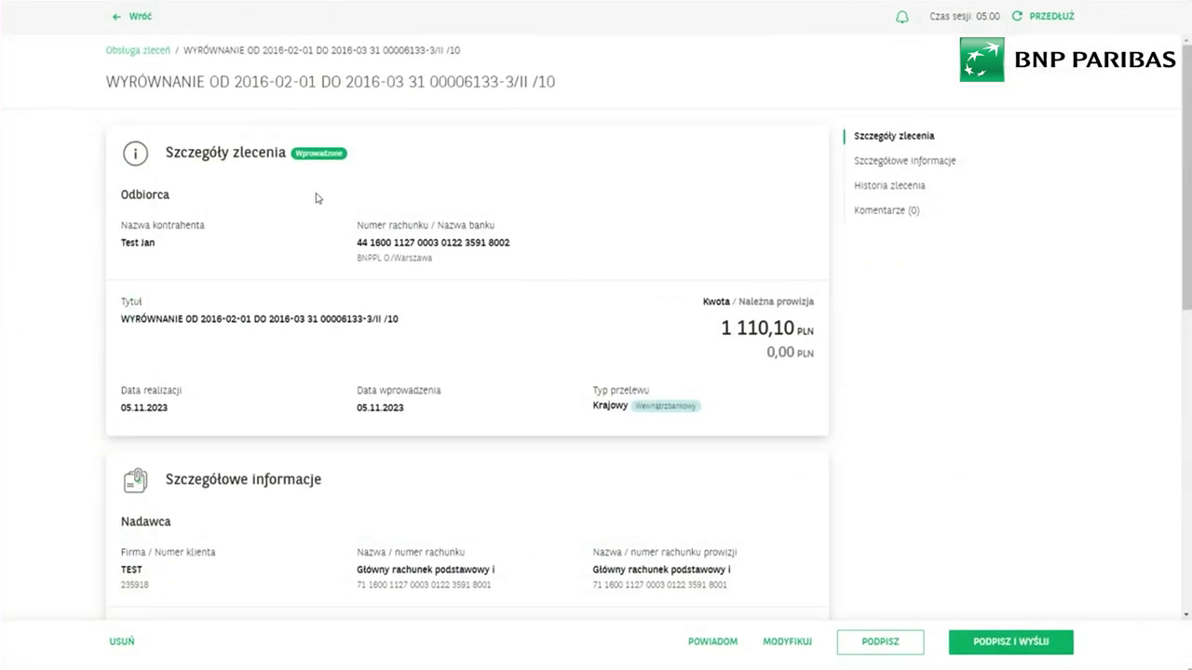
pyautogui.scroll(-2, 317, 198)
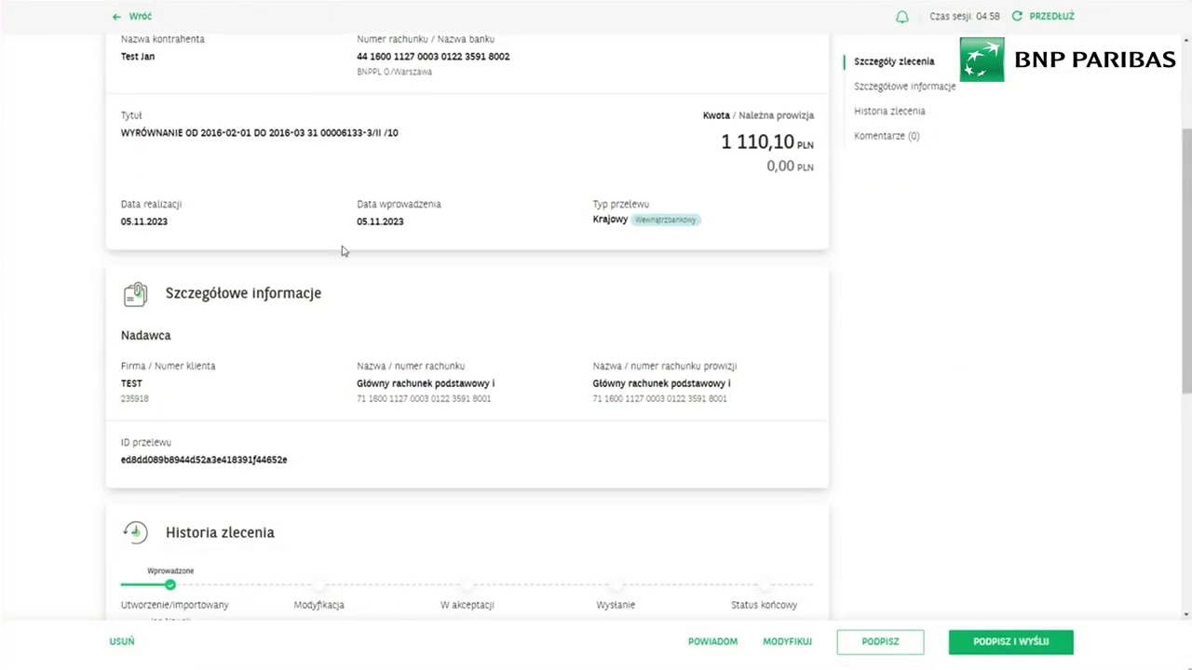
# - Try signing the order without sending it from its details view, and cancel at the SMS code request
pyautogui.click(886, 651)
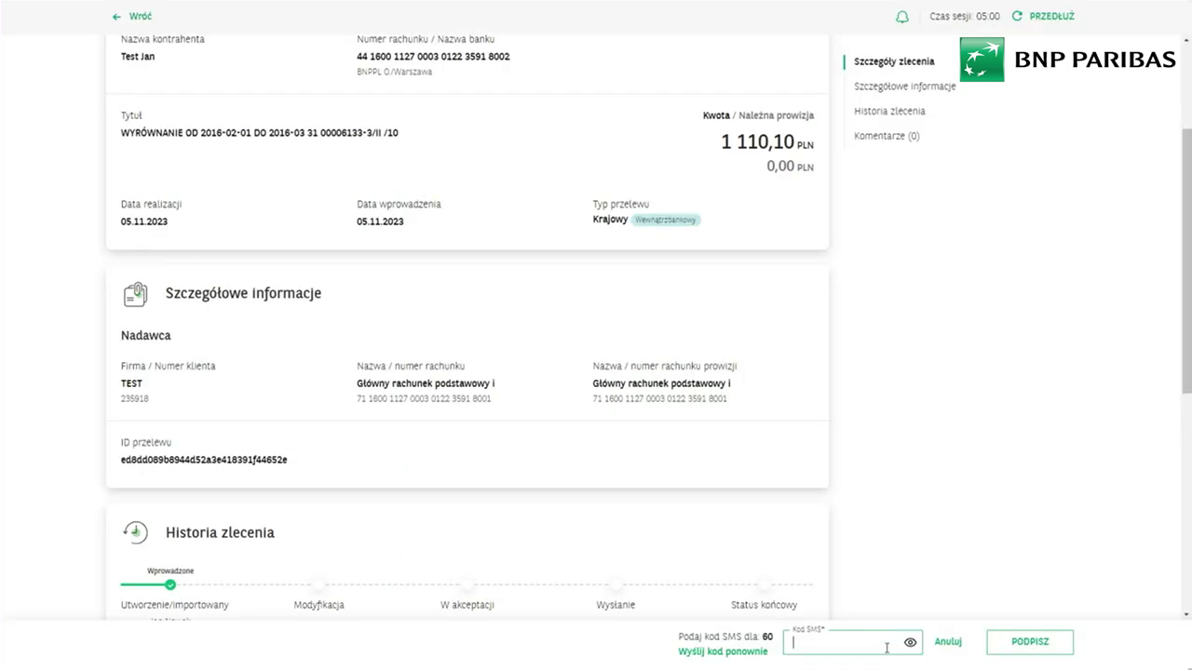
pyautogui.click(951, 643)
pyautogui.scroll(-3, 904, 596)
pyautogui.scroll(2, 904, 596)
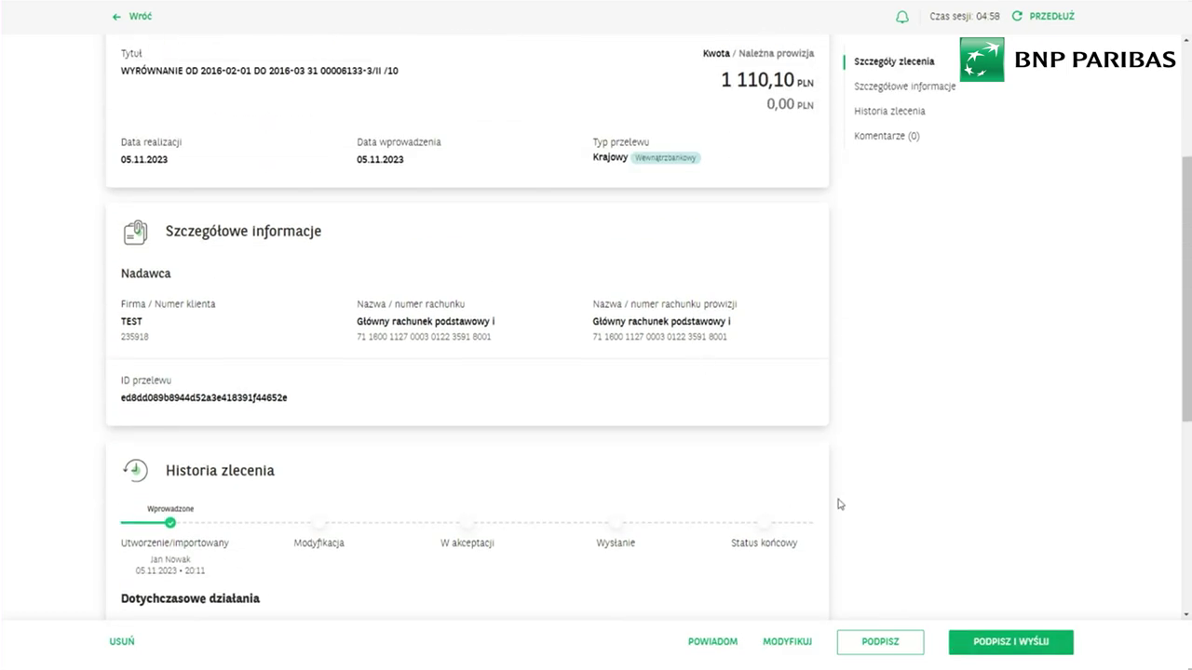
# - Start a Powiadom notification for the order and choose the type Prośba o sprawdzenie poprawności danych
pyautogui.click(733, 651)
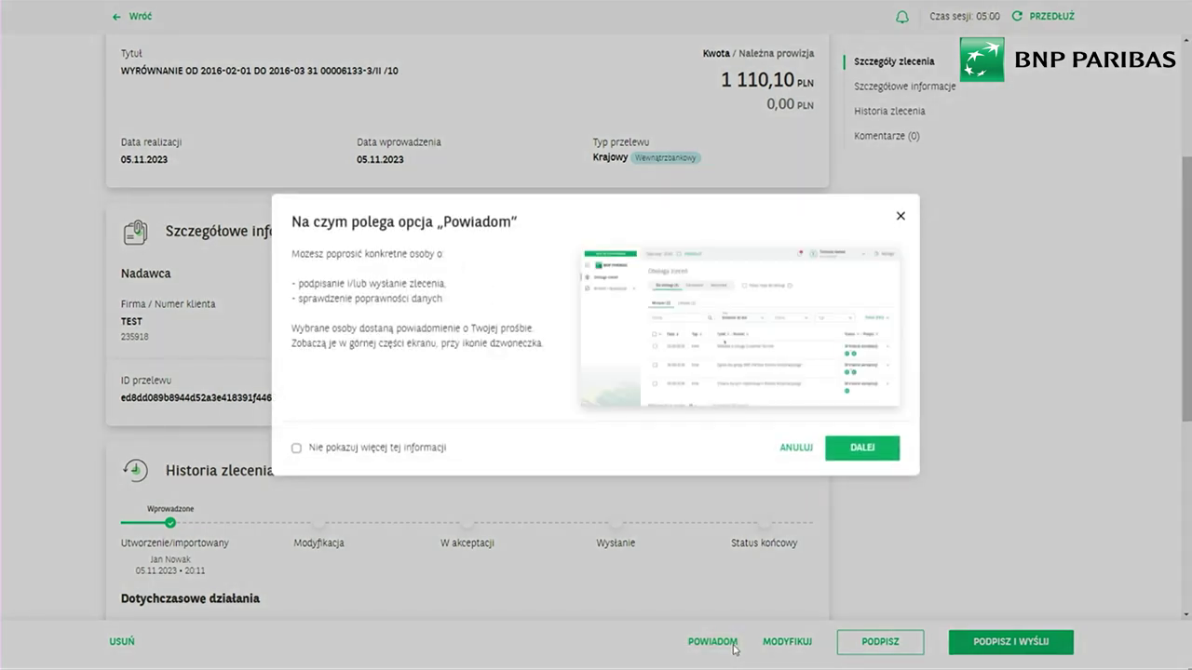
pyautogui.click(899, 219)
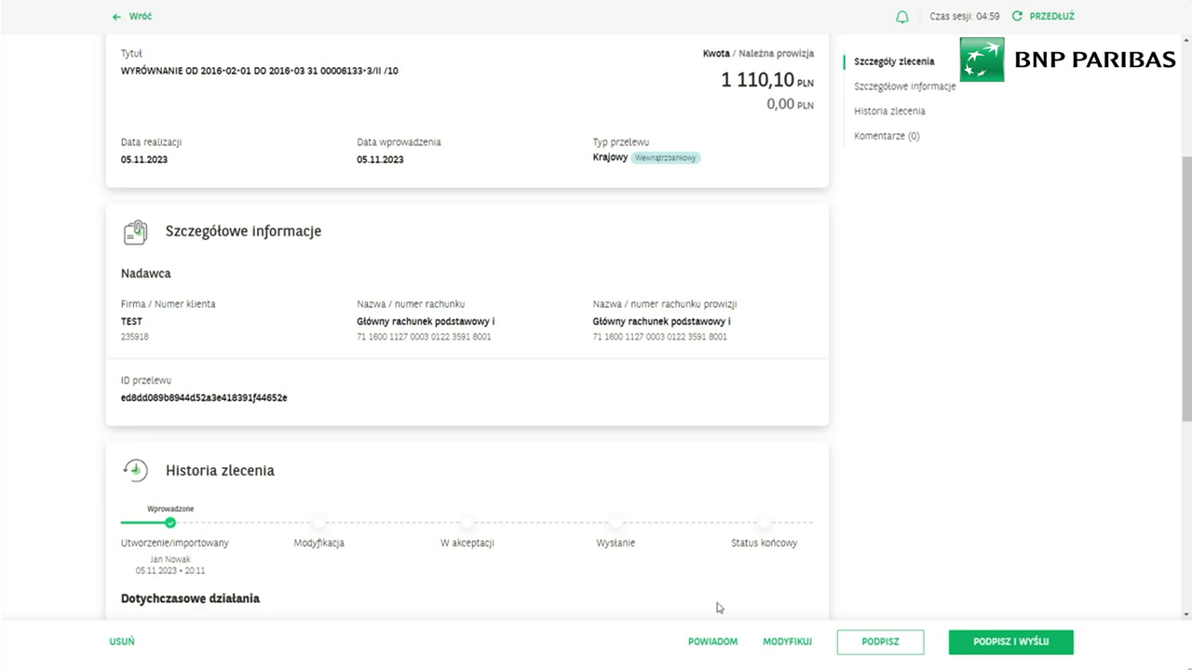
pyautogui.click(716, 642)
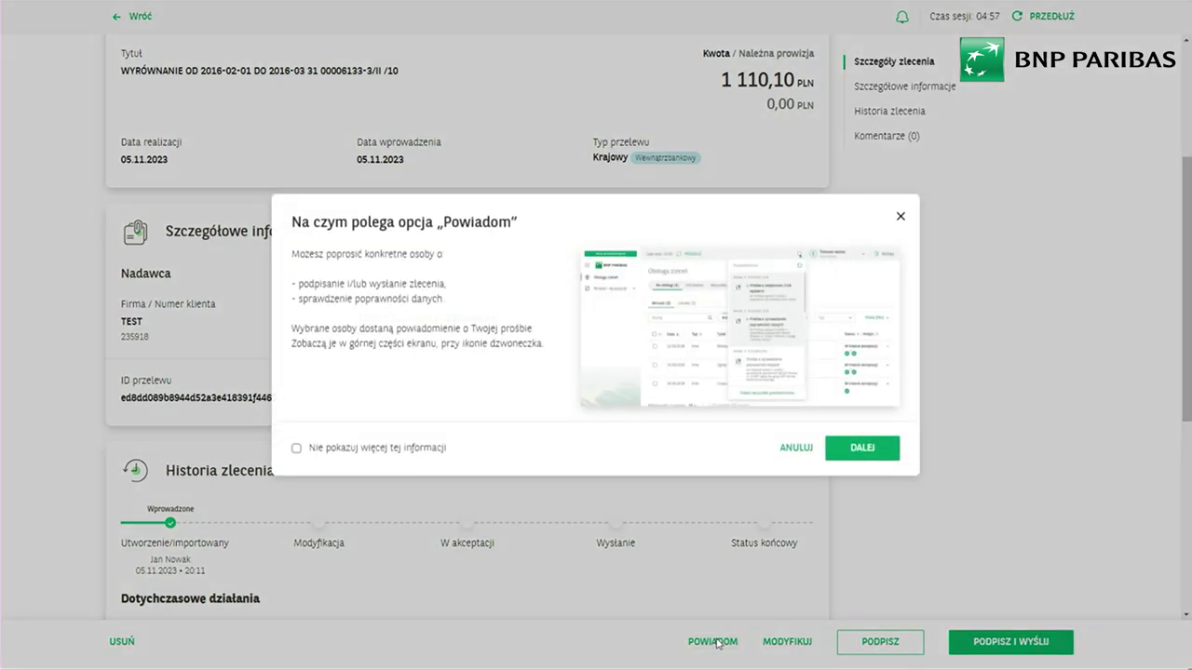
pyautogui.click(852, 449)
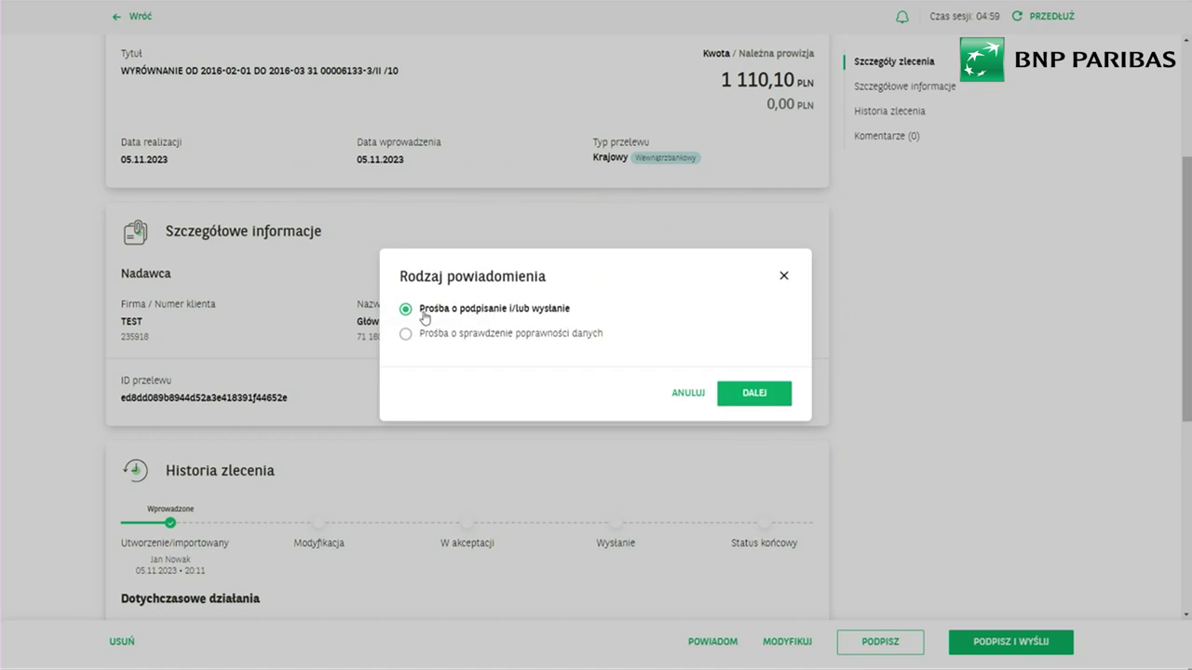
pyautogui.click(488, 343)
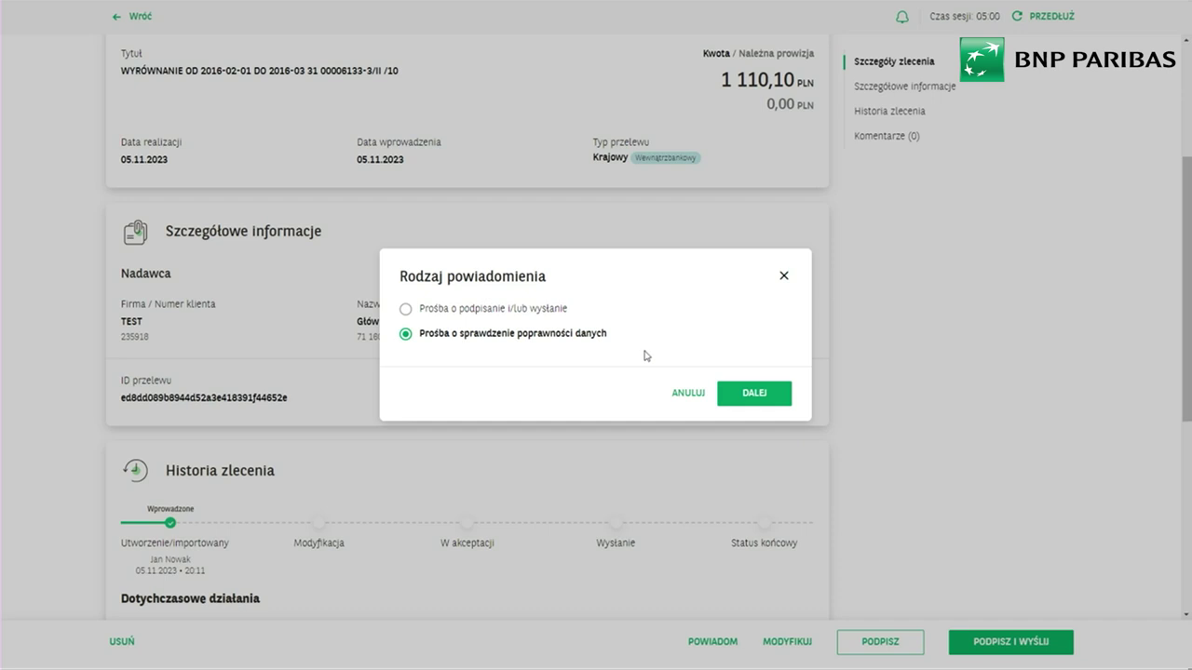
pyautogui.click(745, 394)
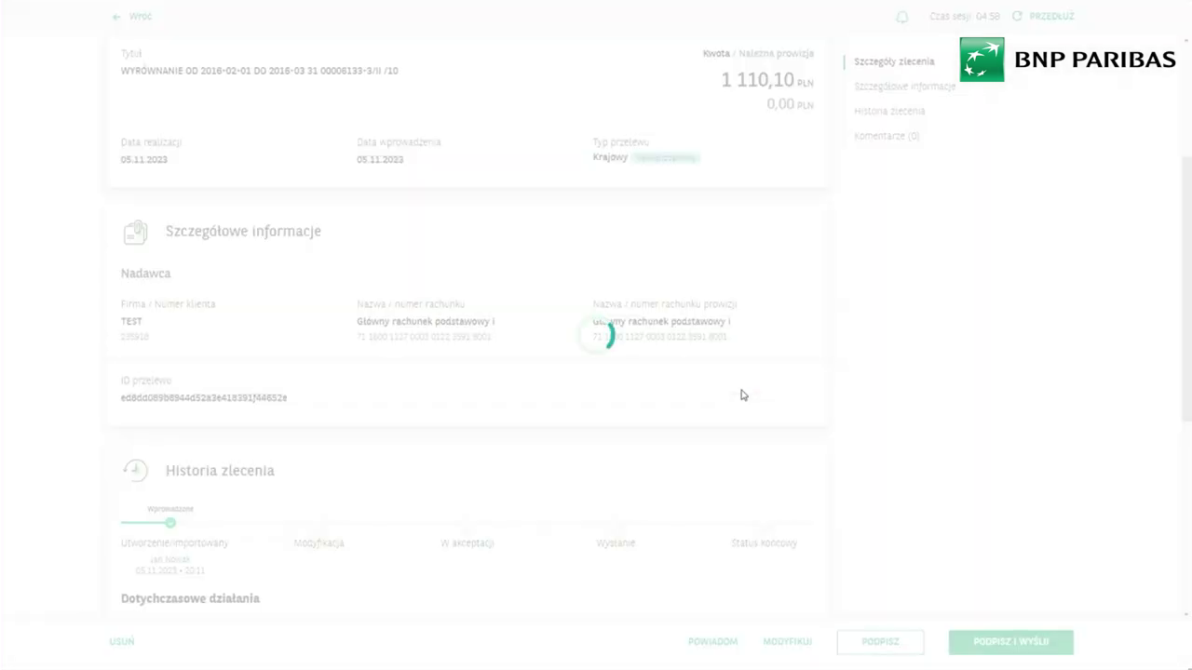
# - Find one recipient by surname, send them the data-check request, and return to the order list
pyautogui.click(485, 217)
pyautogui.write('s')
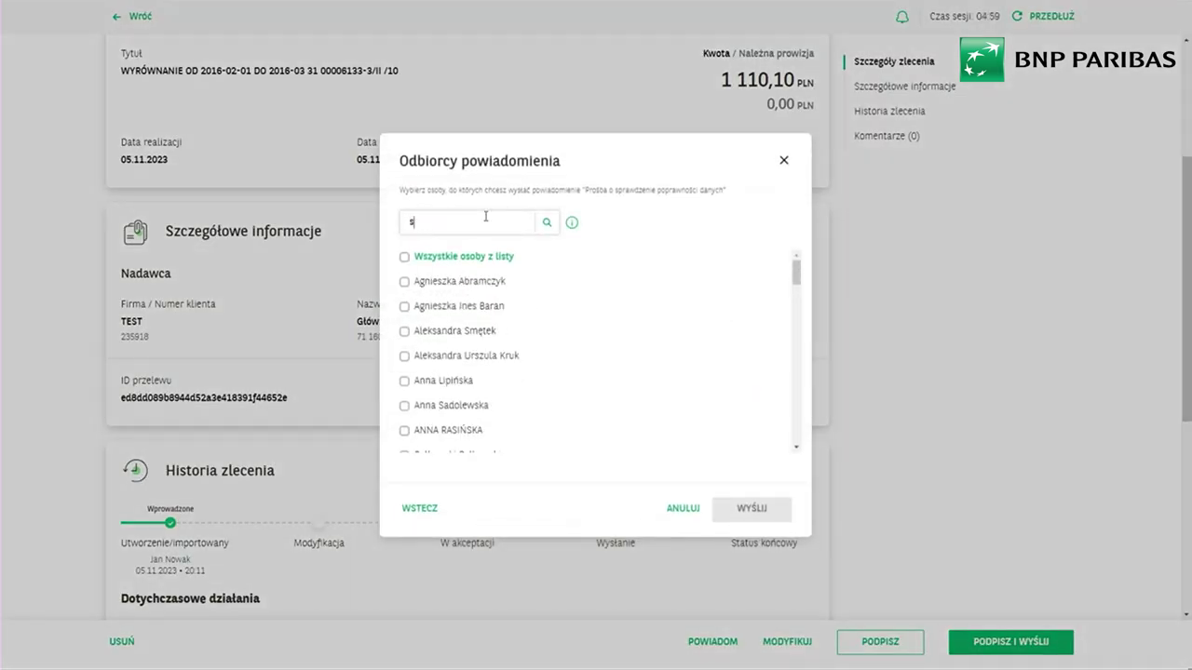
pyautogui.write('en')
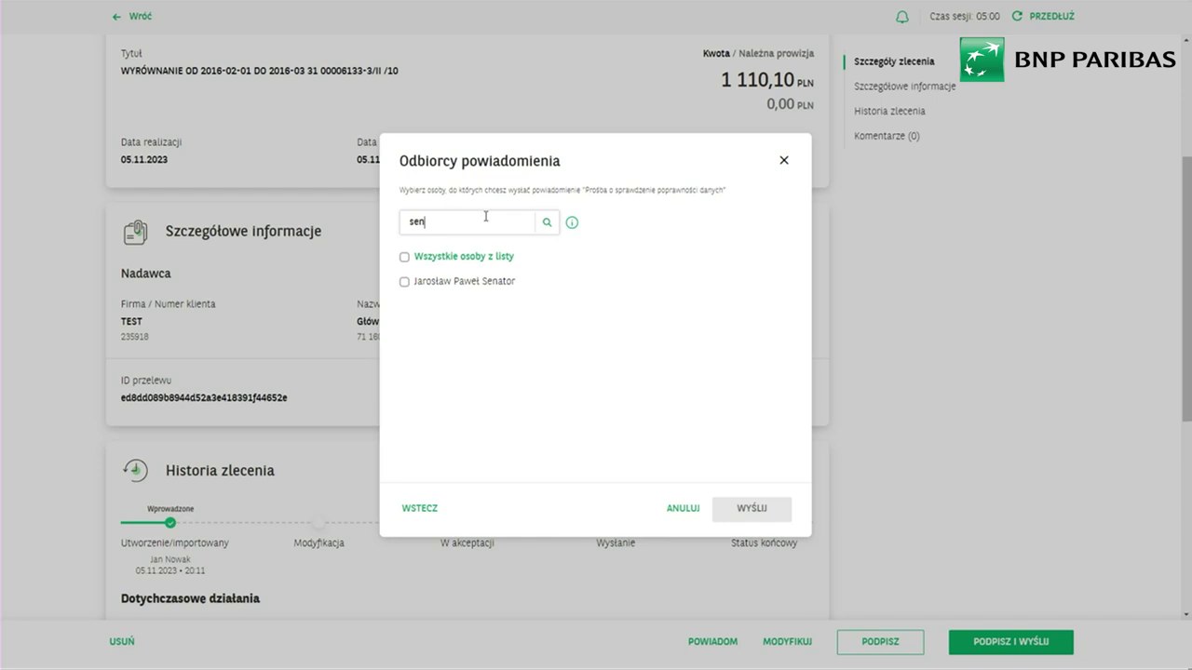
pyautogui.click(404, 284)
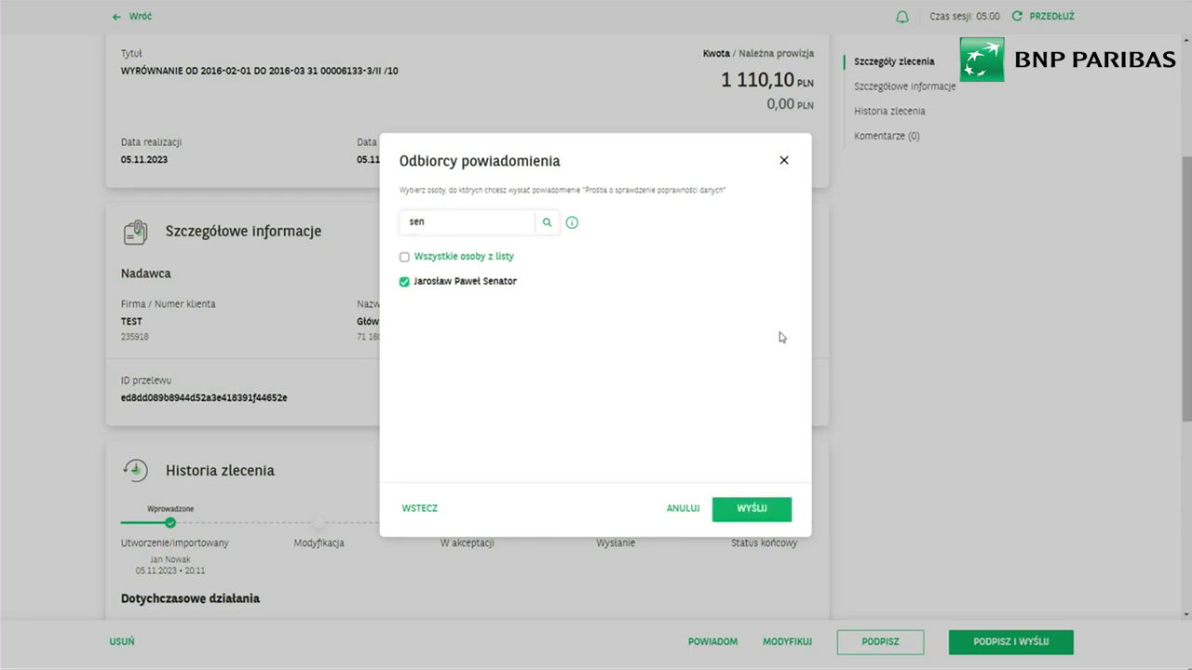
pyautogui.click(769, 510)
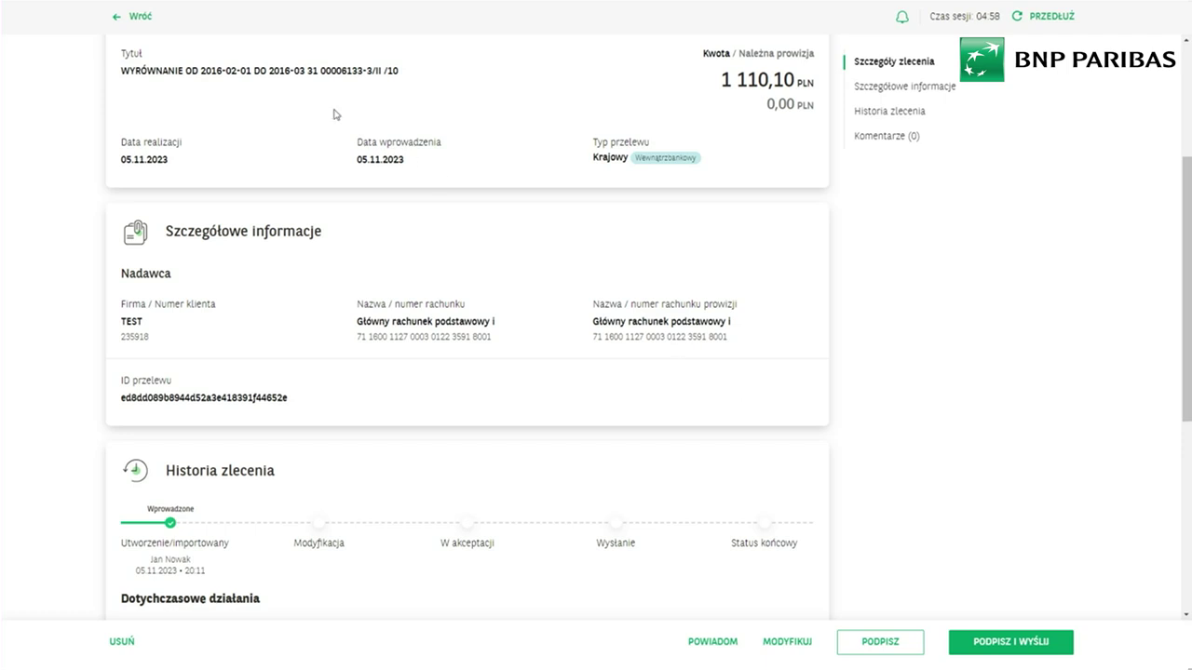
pyautogui.click(135, 21)
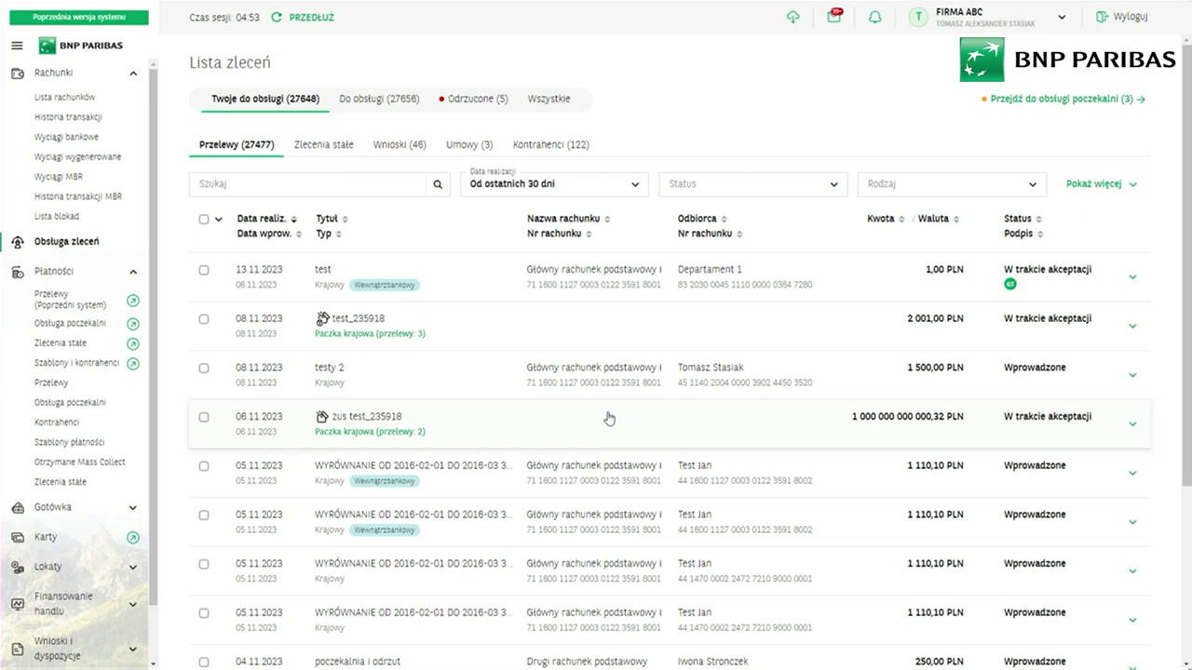
# - Try selecting every order on the list with the Wszystkie option, and clear the selection
pyautogui.scroll(-1, 325, 338)
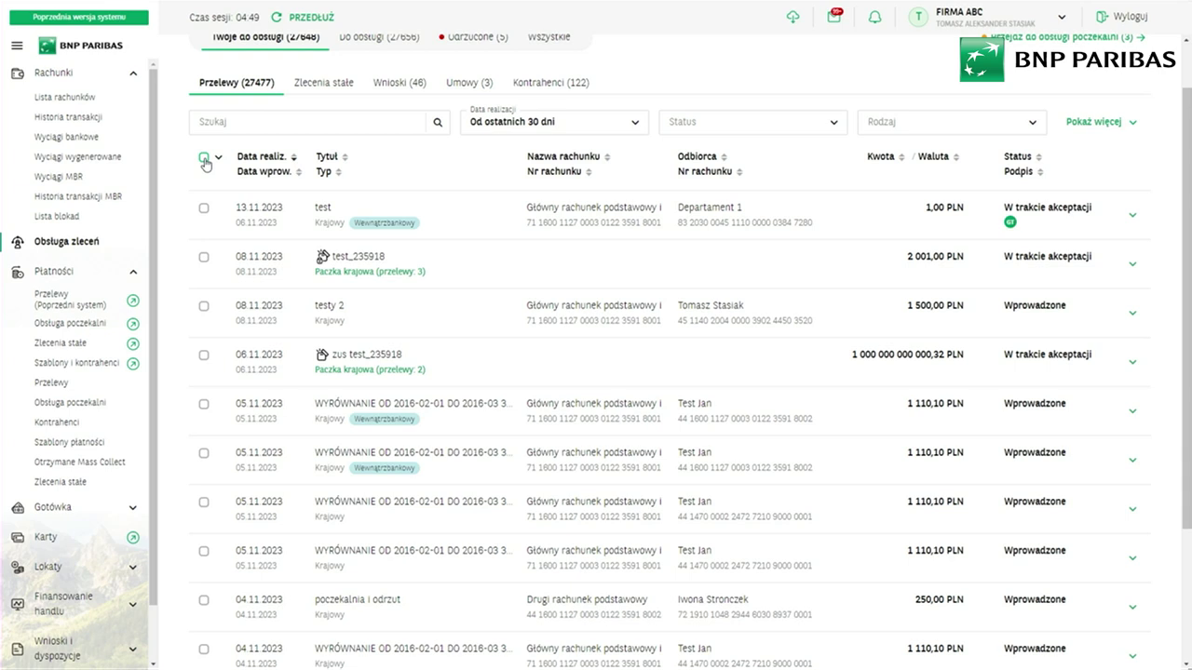
pyautogui.click(205, 159)
pyautogui.click(207, 178)
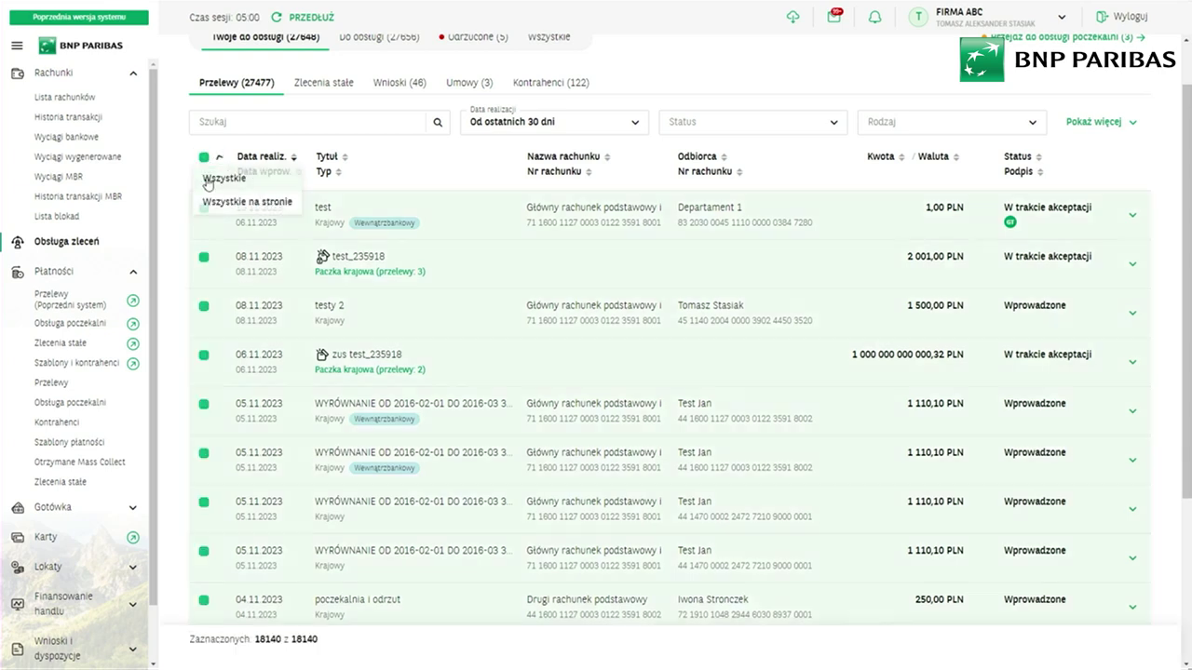
pyautogui.click(205, 159)
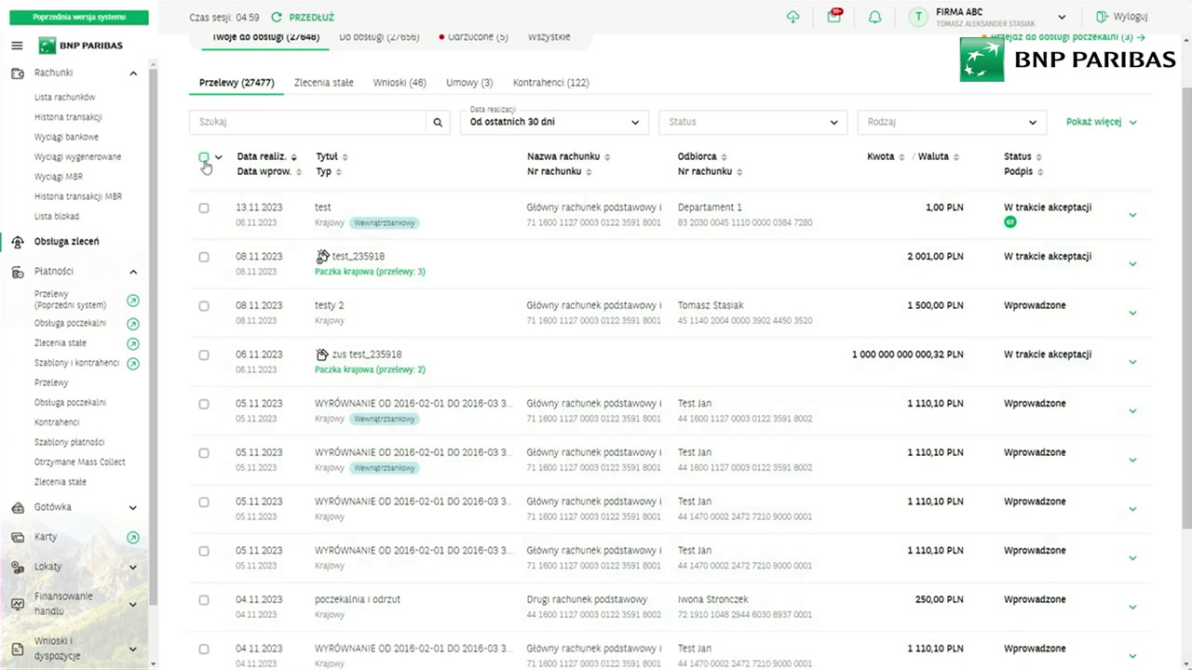
# - Select the first five entries on the order list and proceed to their joint signing and sending summary
pyautogui.click(203, 209)
pyautogui.click(204, 258)
pyautogui.click(204, 307)
pyautogui.click(204, 358)
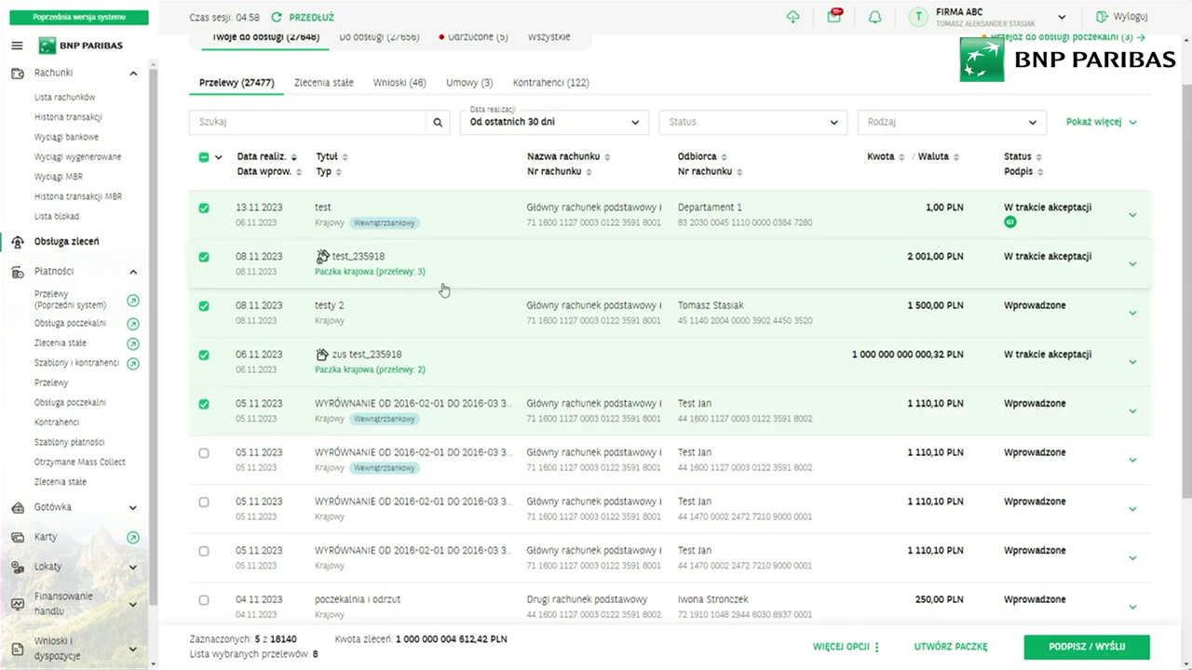
pyautogui.click(1122, 654)
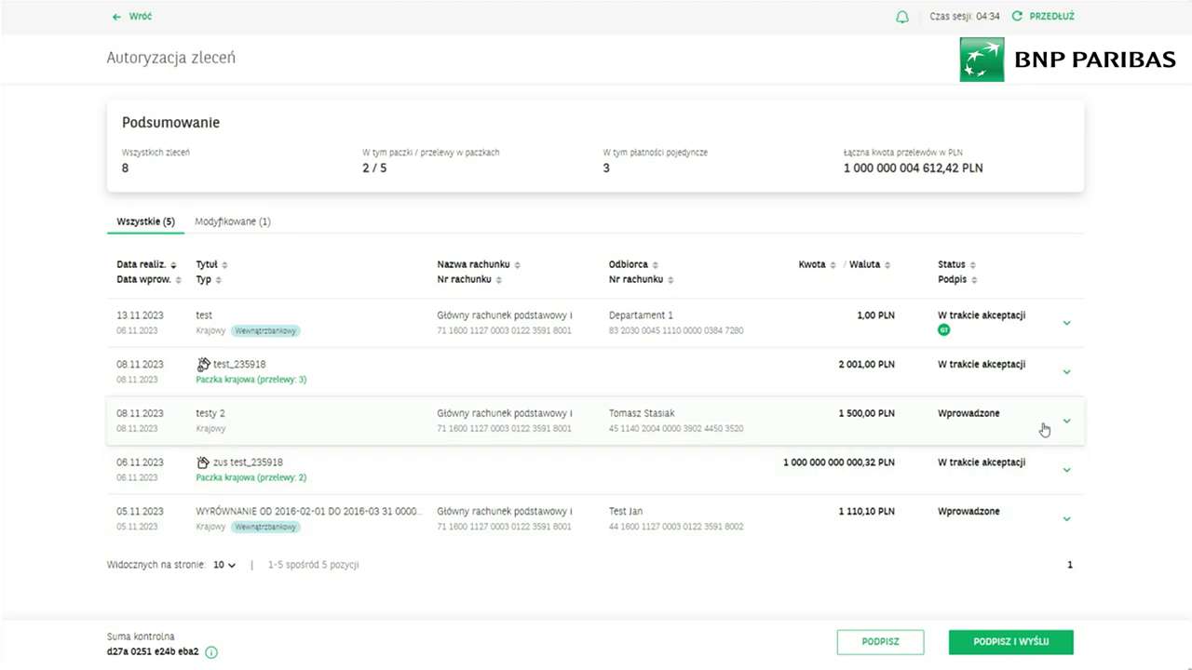
# - Expand the inline details of the second, third and fourth orders in the authorization summary to check their data and status
pyautogui.click(1058, 378)
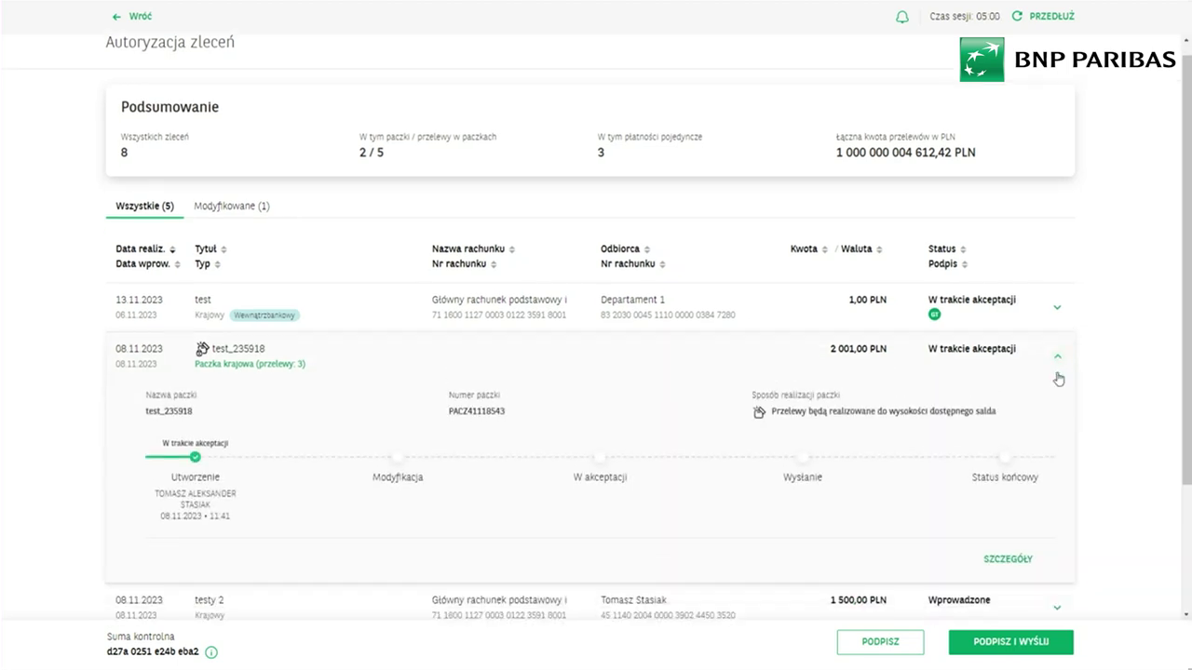
pyautogui.scroll(-2, 1007, 359)
pyautogui.click(1041, 491)
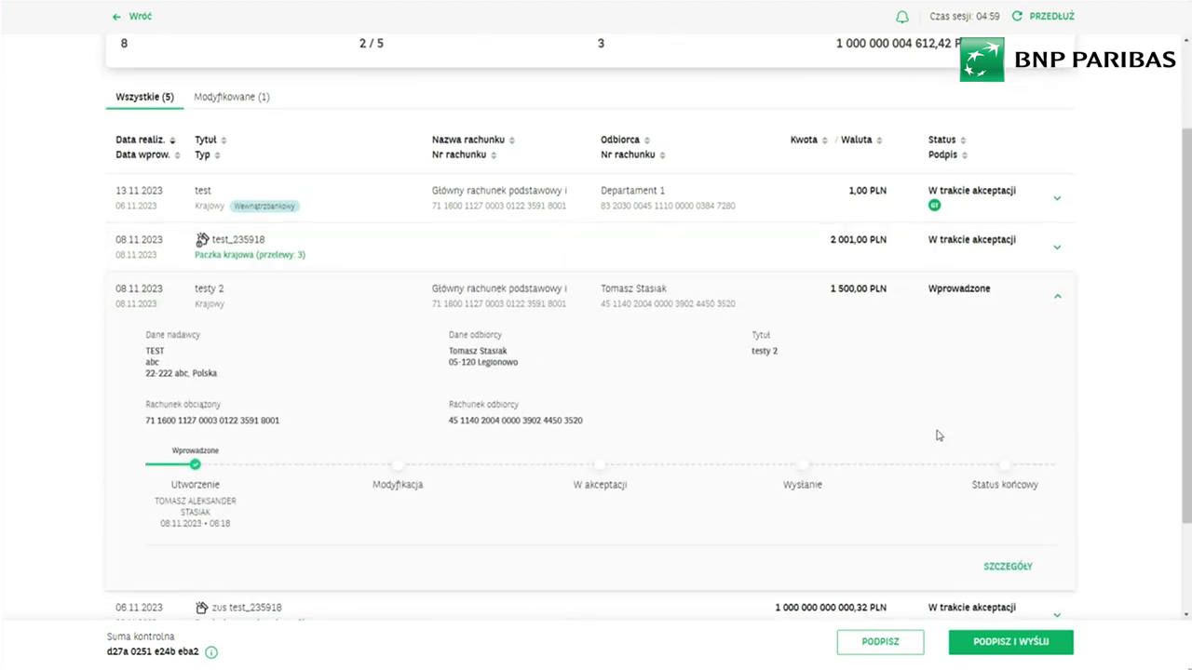
pyautogui.scroll(-2, 937, 434)
pyautogui.click(968, 482)
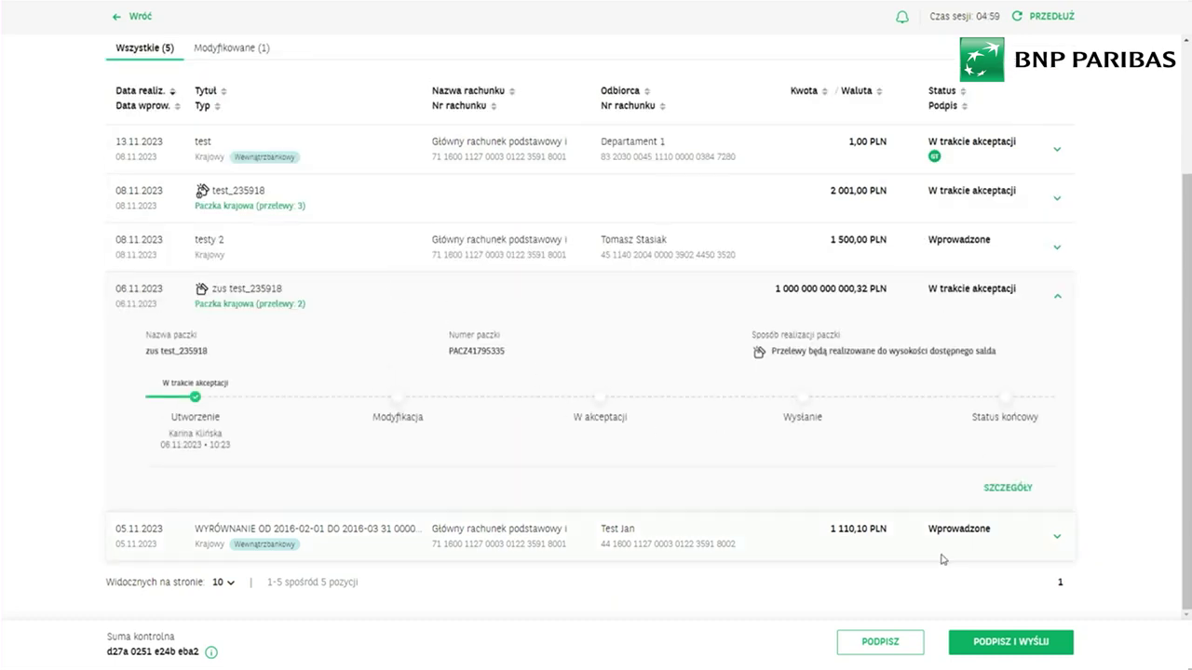
# - Open the full details of the zus test package and review its order data, package settings and comments section
pyautogui.click(995, 496)
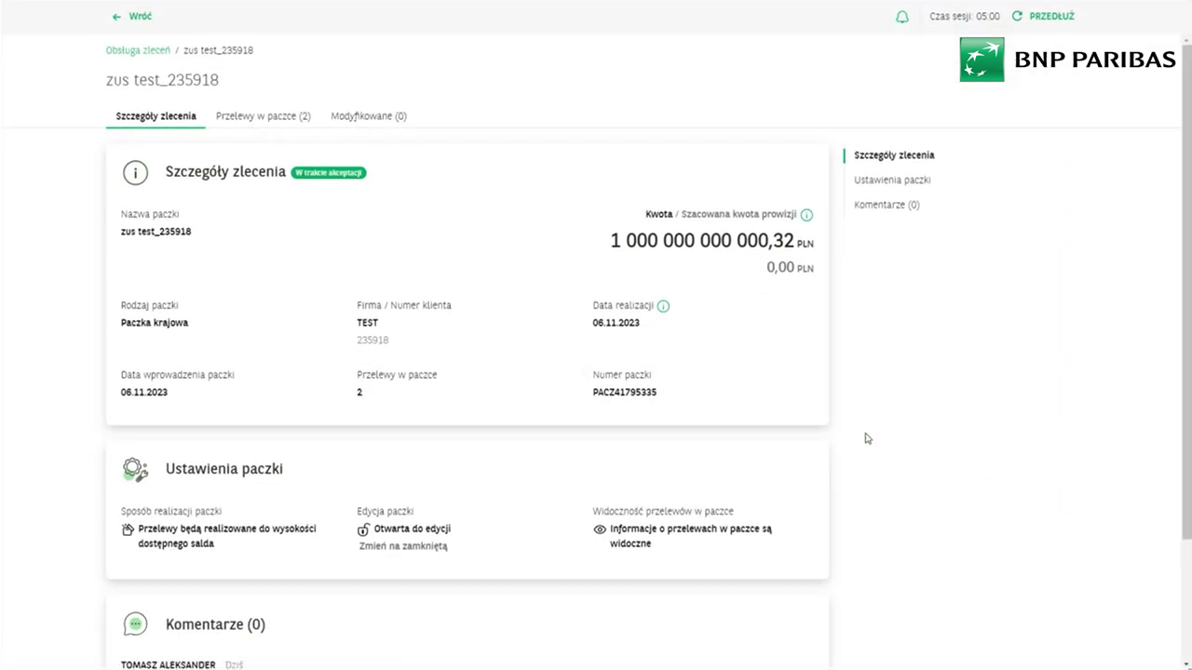
pyautogui.scroll(-2, 376, 321)
pyautogui.scroll(-1, 378, 321)
pyautogui.scroll(3, 376, 316)
pyautogui.scroll(-2, 268, 445)
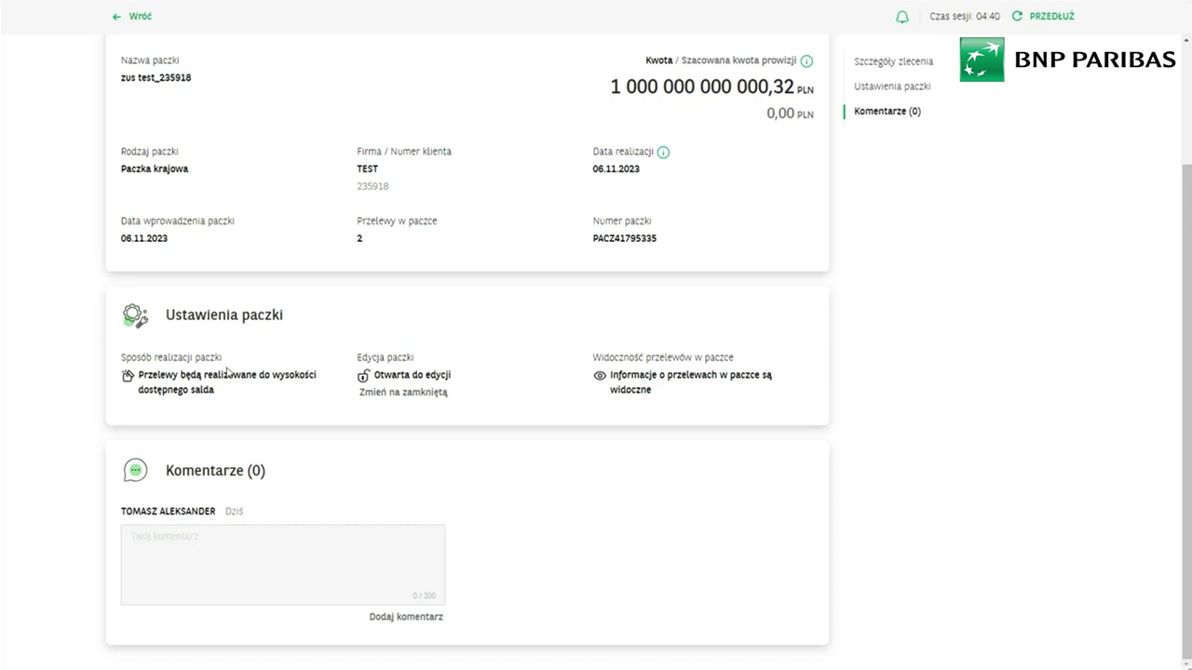
pyautogui.scroll(3, 237, 373)
pyautogui.scroll(-2, 251, 298)
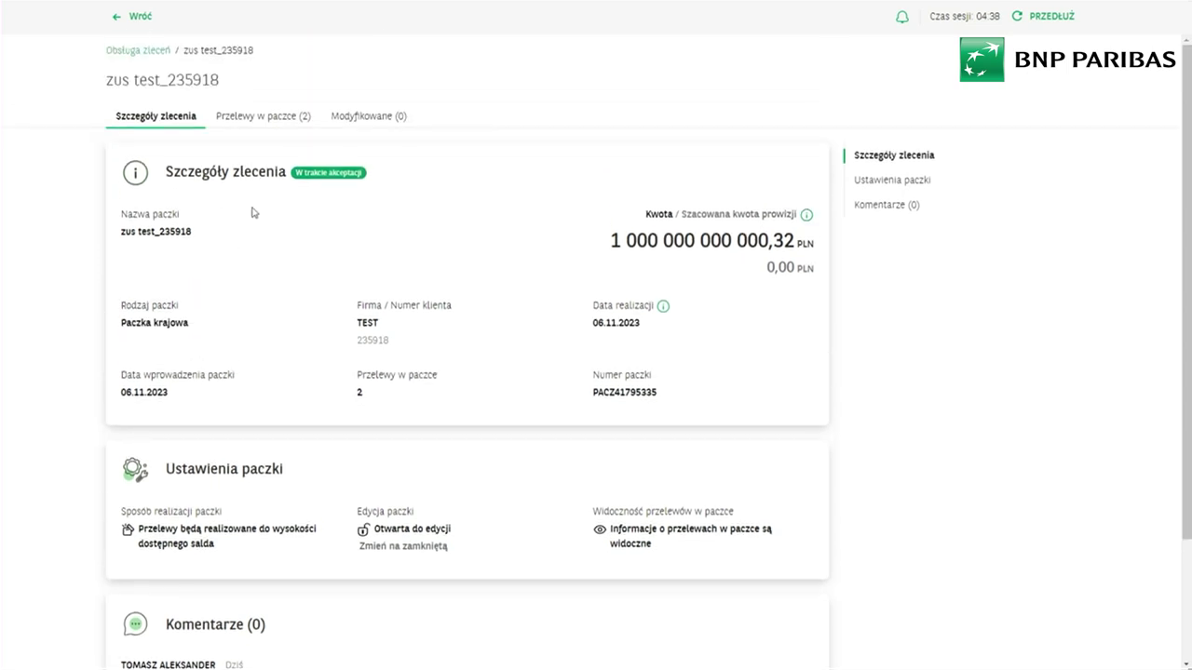
# - Check the package's Przelewy w paczce and Modyfikowane lists, ending on the list of transfers in the package
pyautogui.click(247, 119)
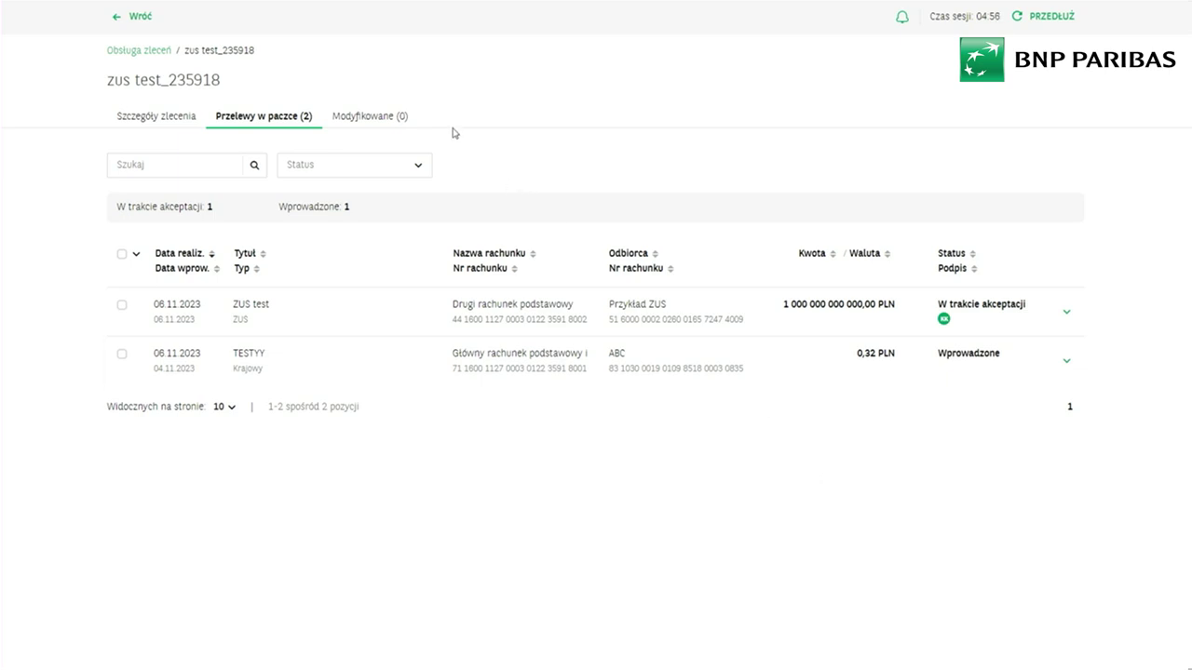
pyautogui.click(392, 120)
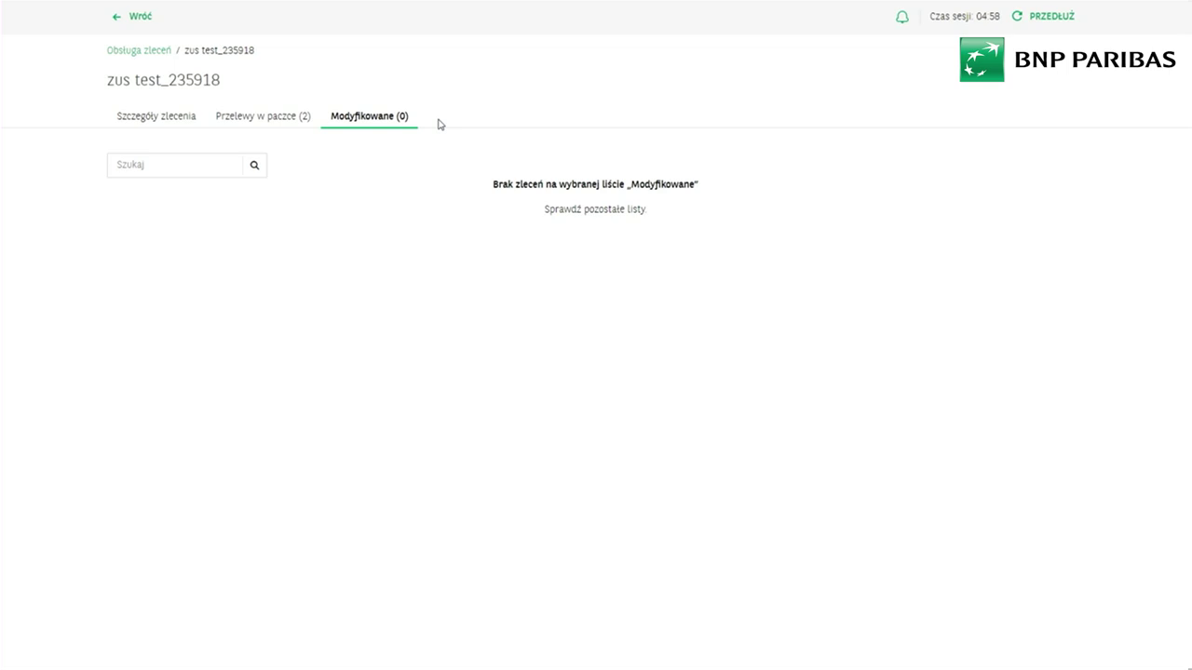
pyautogui.click(295, 124)
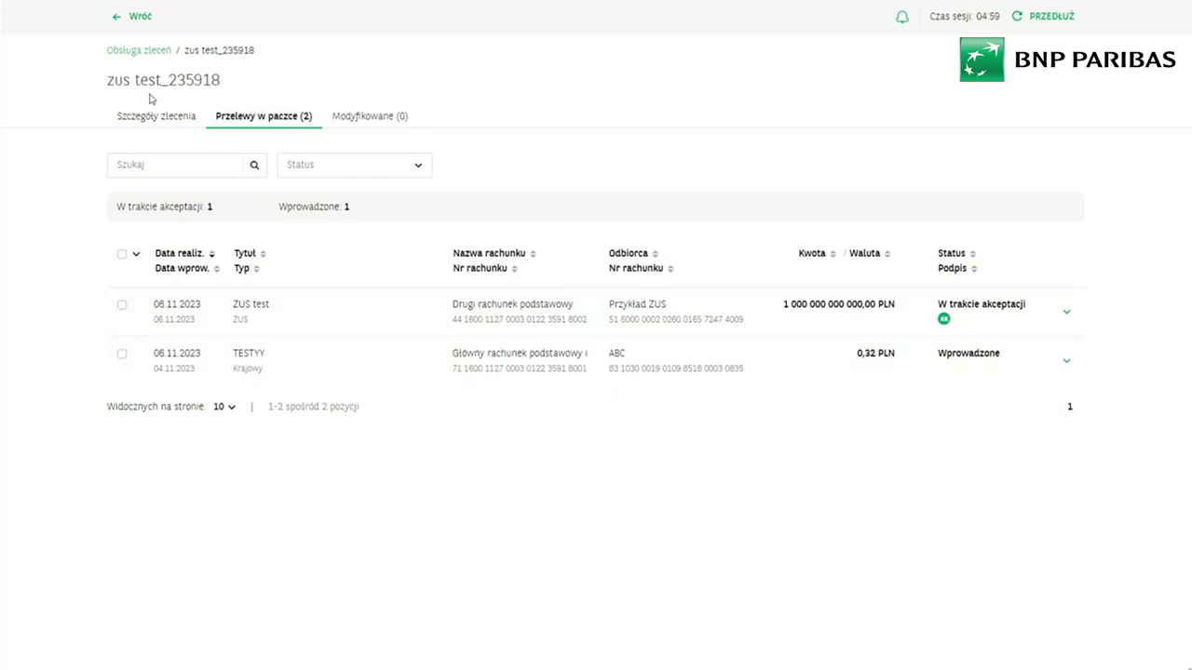
# - Return to the authorization summary, request joint signing and sending of the orders, and leave for the order list without entering the SMS code
pyautogui.click(133, 19)
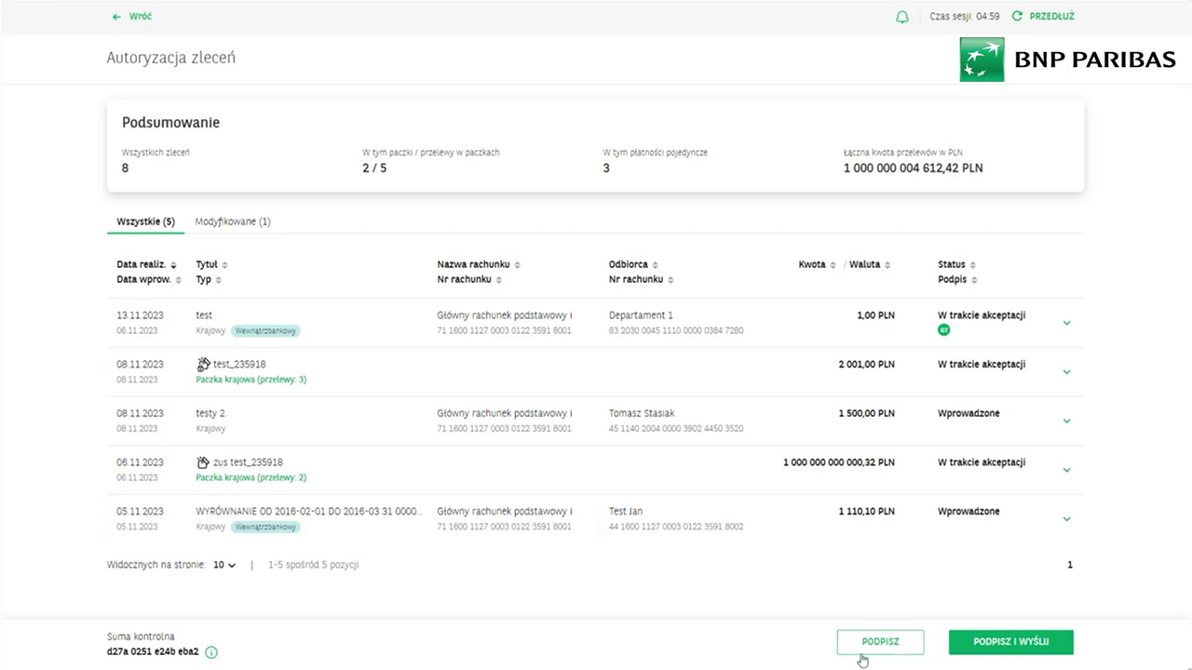
pyautogui.click(1062, 644)
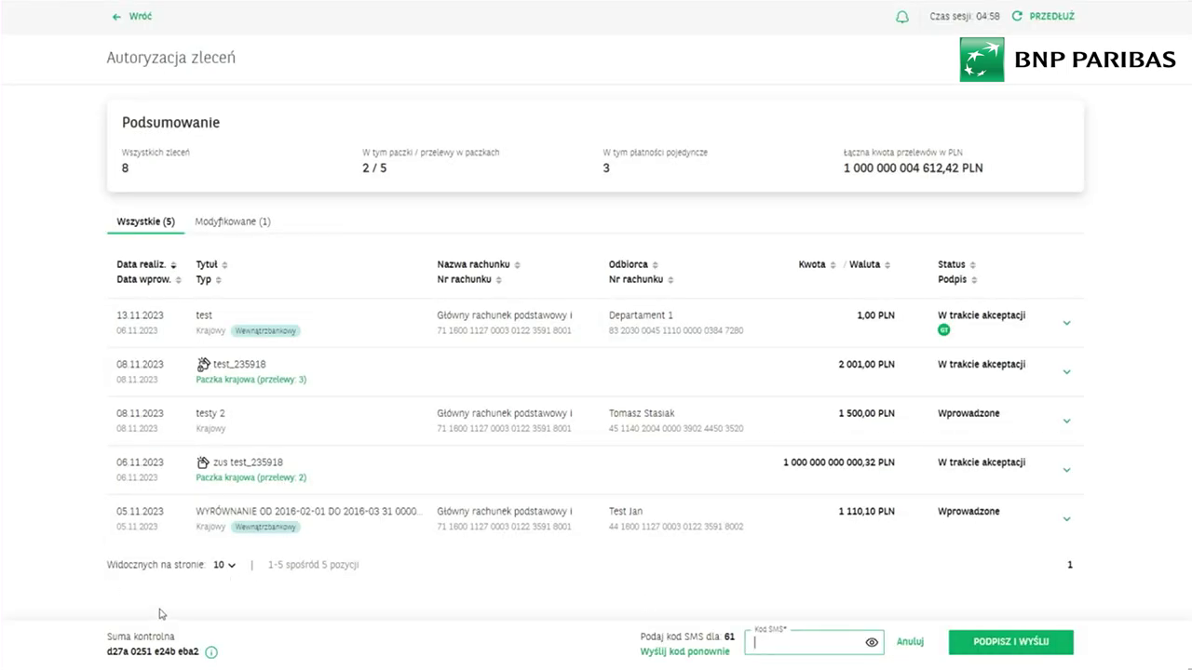
pyautogui.click(138, 16)
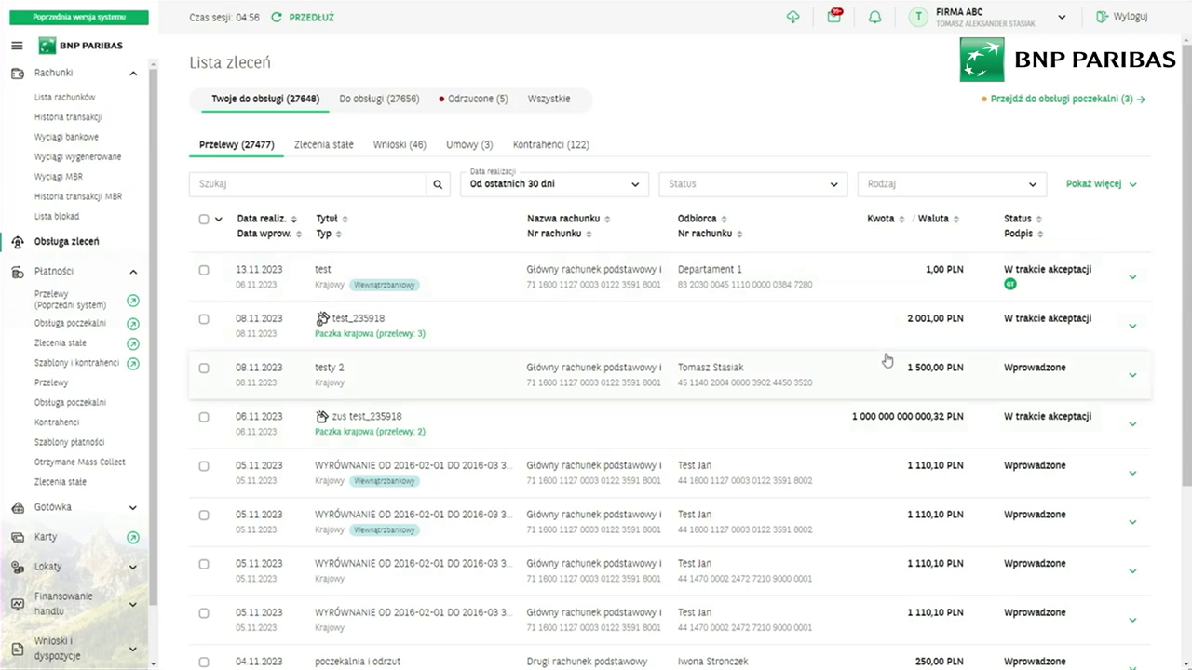
# - Open the full details of the testy 2 order and examine its history of actions and comment field
pyautogui.click(934, 373)
pyautogui.scroll(-2, 940, 419)
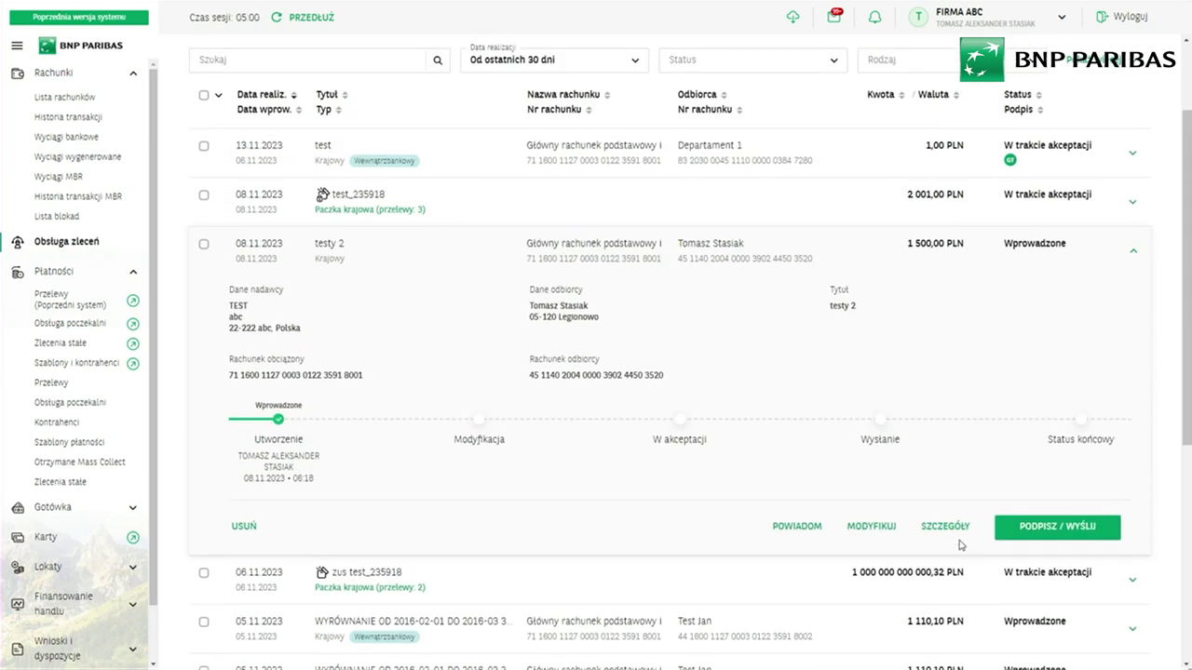
pyautogui.click(945, 527)
pyautogui.scroll(-8, 642, 493)
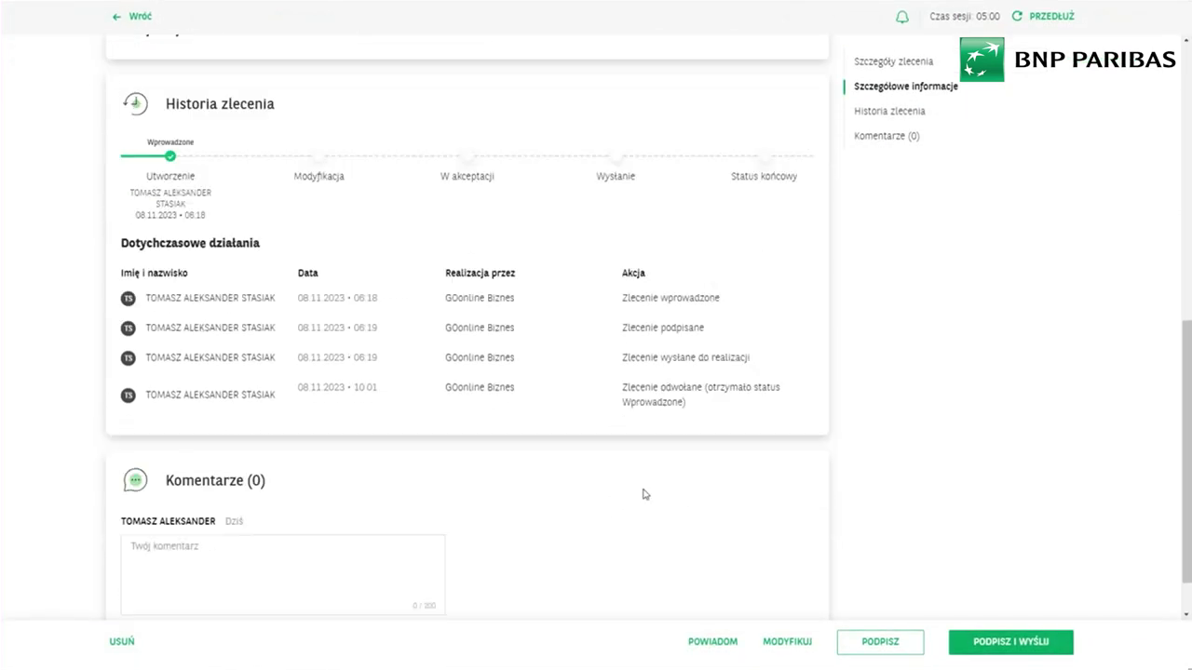
pyautogui.click(224, 499)
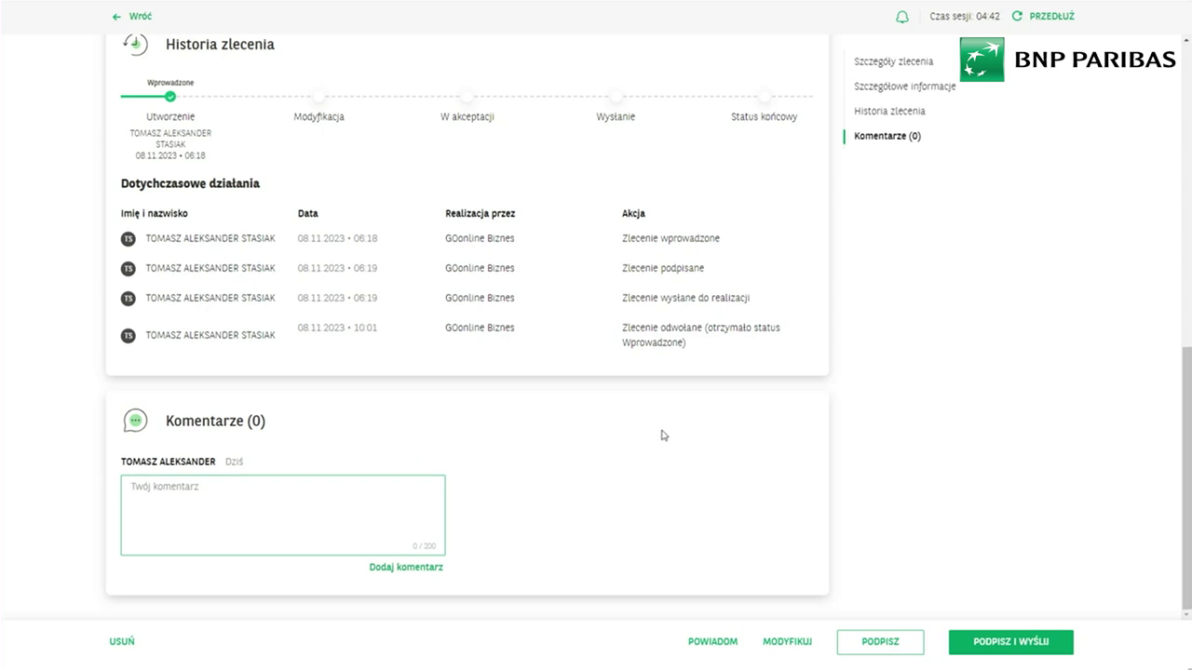
# - Go back to the order list, view the details of the 13.11.2023 order titled test, and return to the list
pyautogui.click(127, 16)
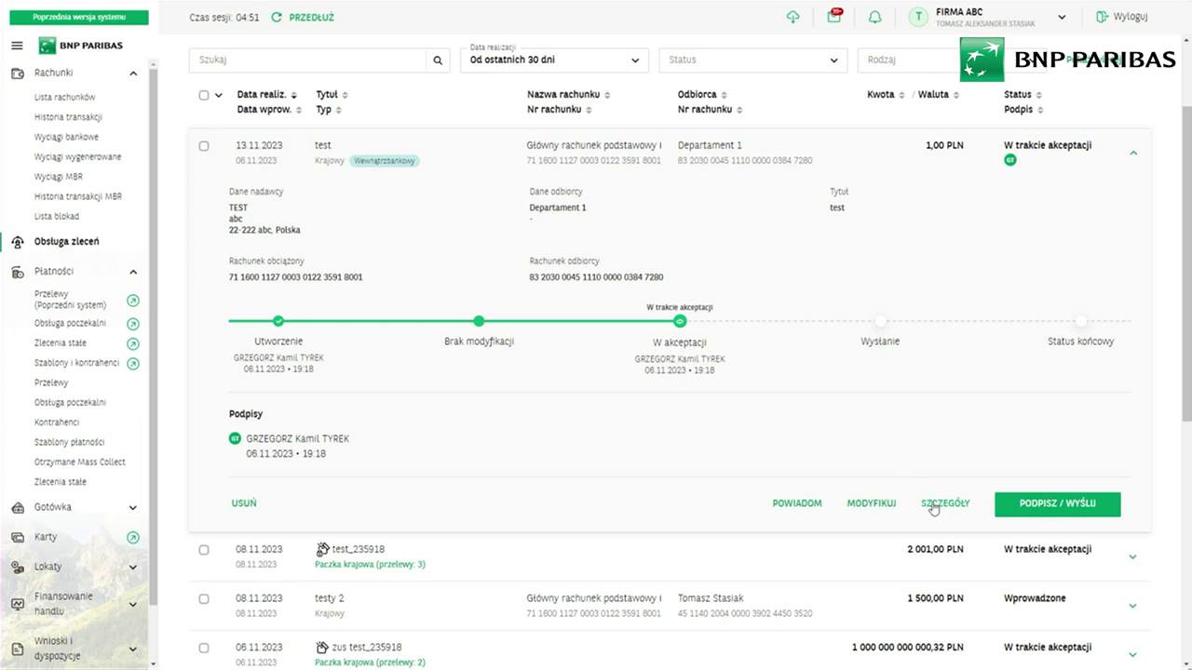
pyautogui.click(944, 502)
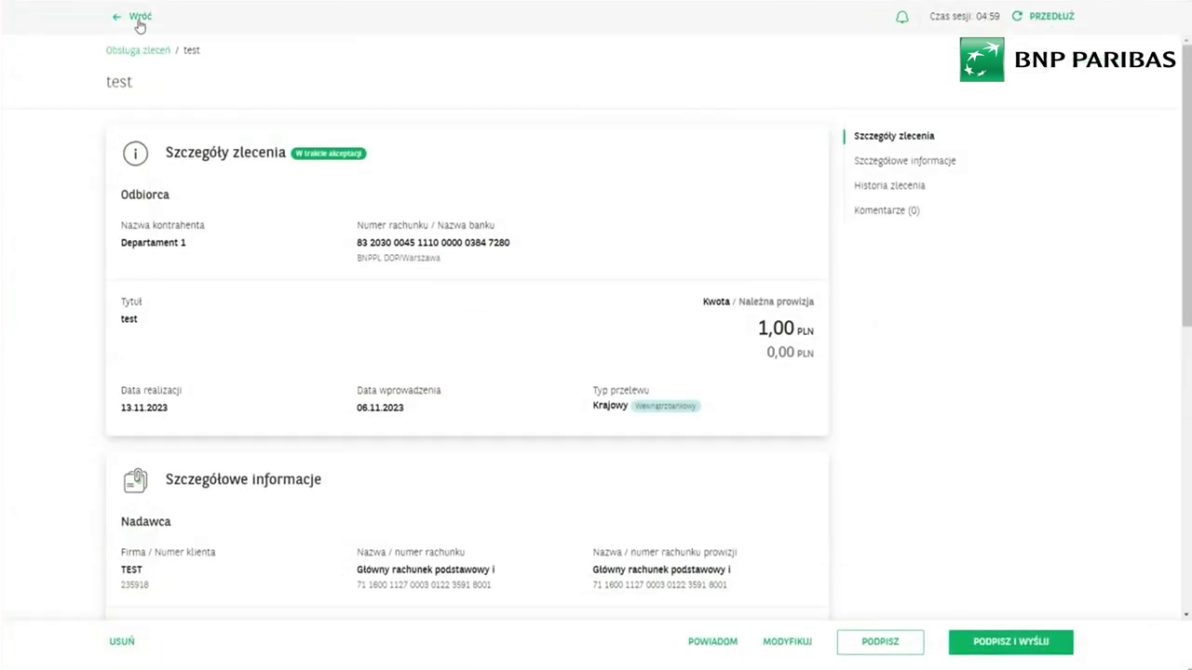
pyautogui.click(138, 25)
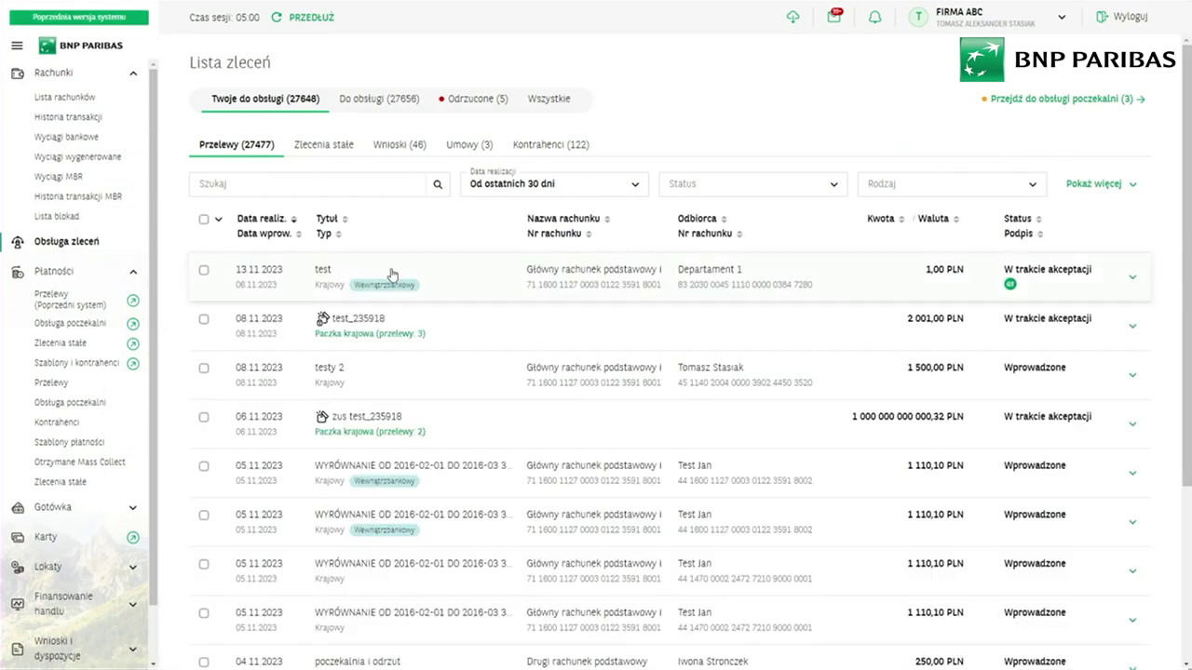
# - Select the first three orders on the list and show the additional bulk options available for them, without choosing one
pyautogui.click(204, 270)
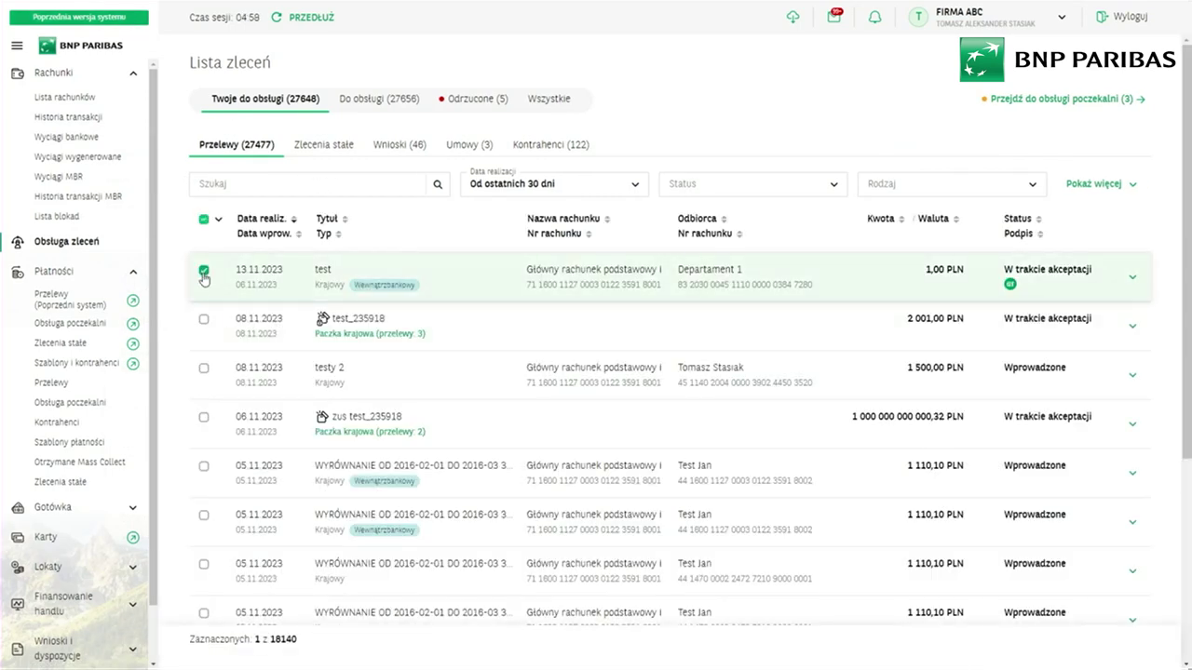
pyautogui.click(203, 320)
pyautogui.click(203, 369)
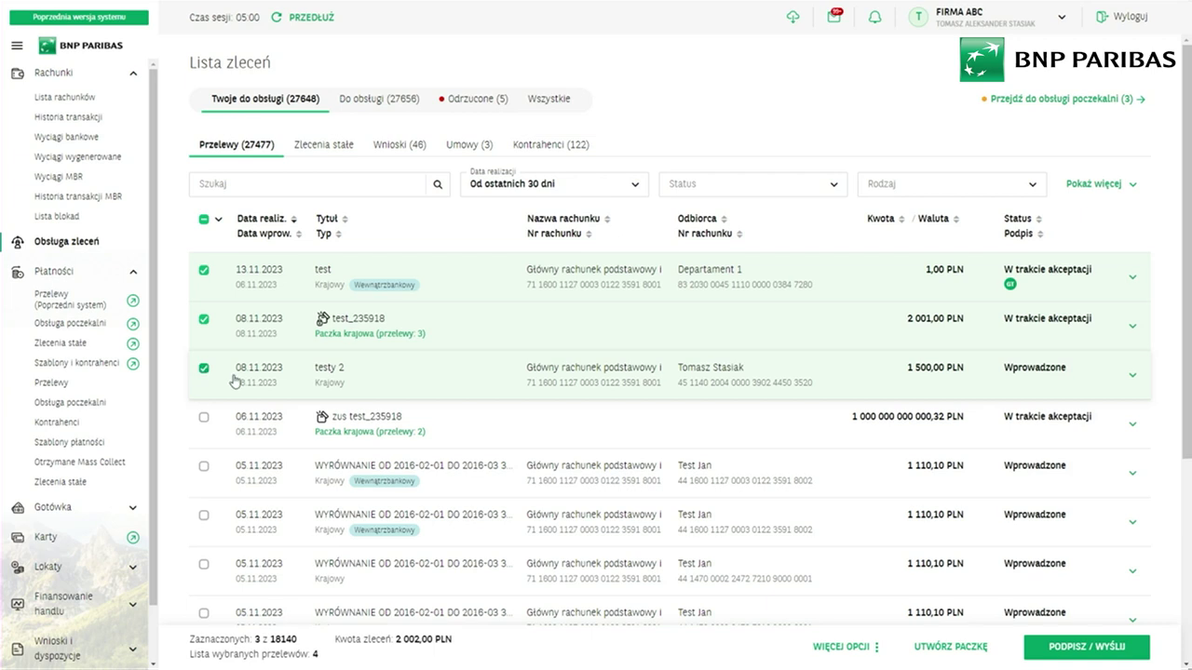
pyautogui.click(878, 651)
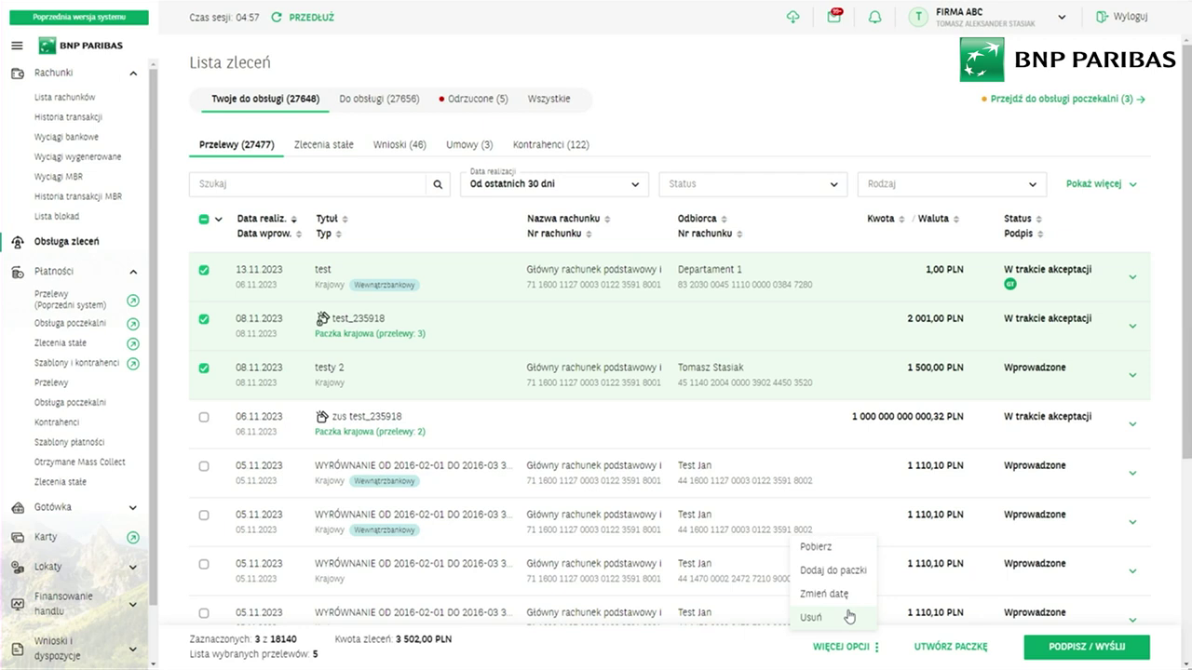
pyautogui.click(752, 652)
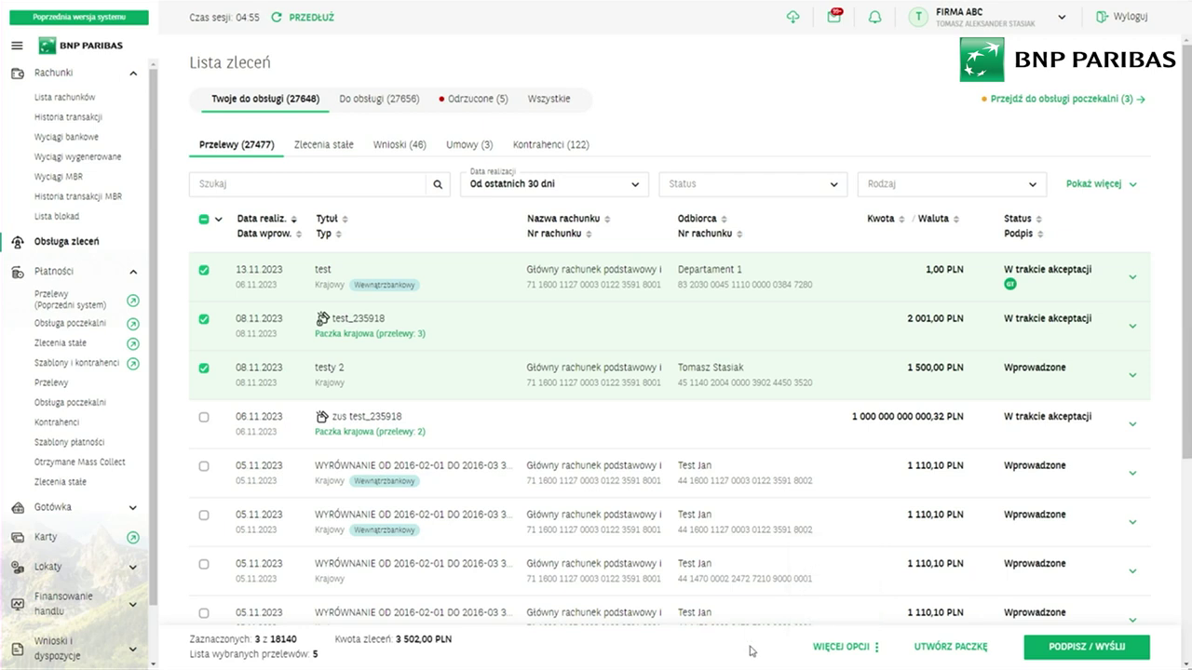
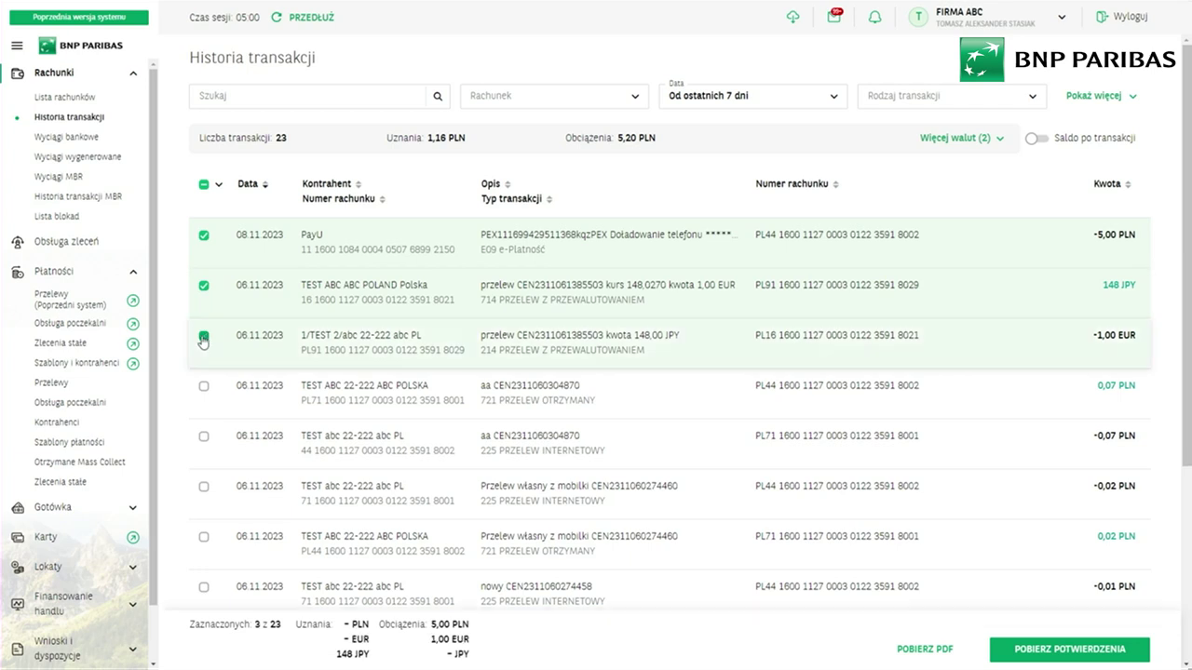
# - Add the fourth transaction in the transaction history to the selection and look through the list
pyautogui.click(204, 386)
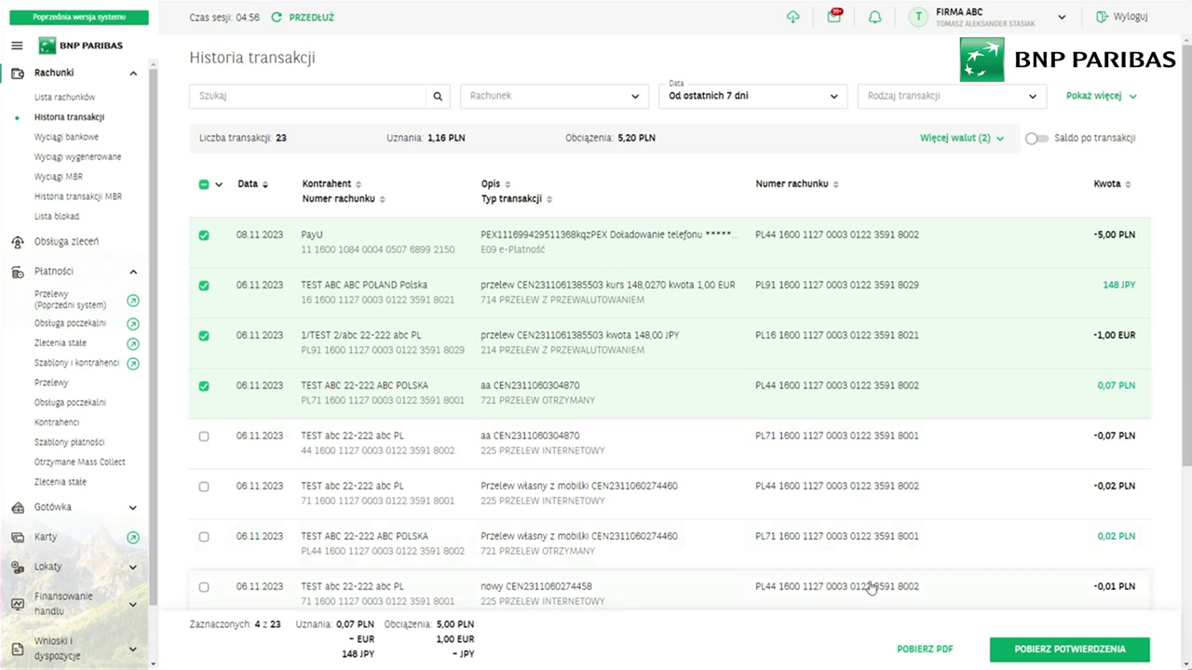
pyautogui.scroll(-3, 870, 587)
pyautogui.scroll(3, 873, 467)
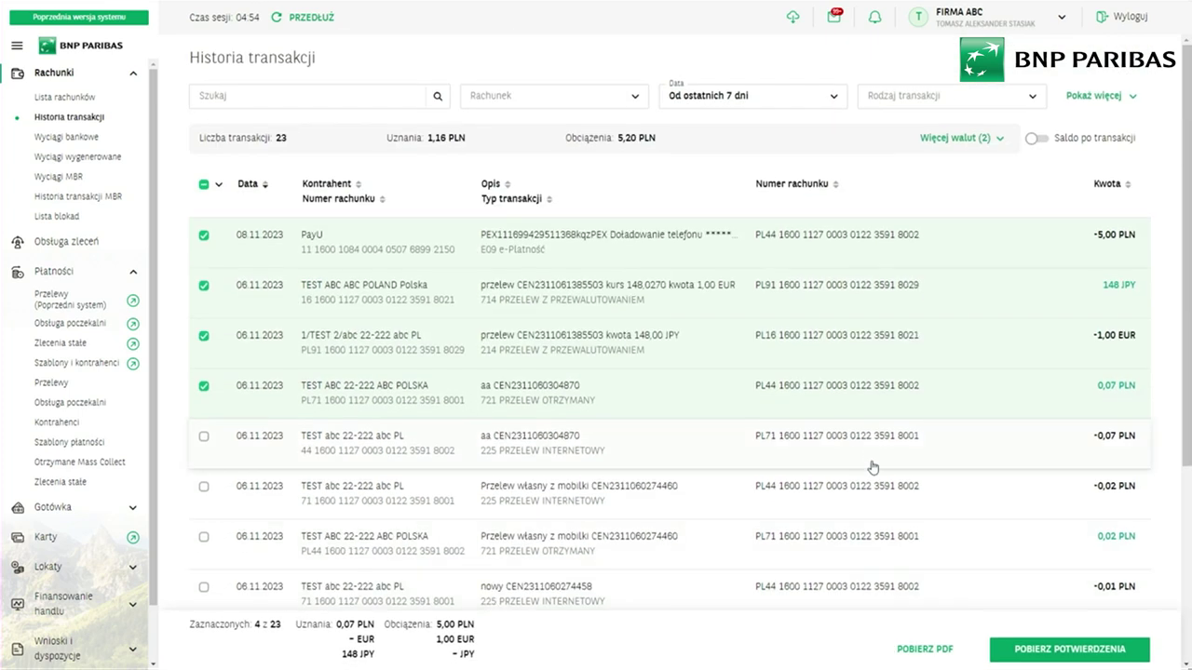
pyautogui.scroll(-1, 849, 347)
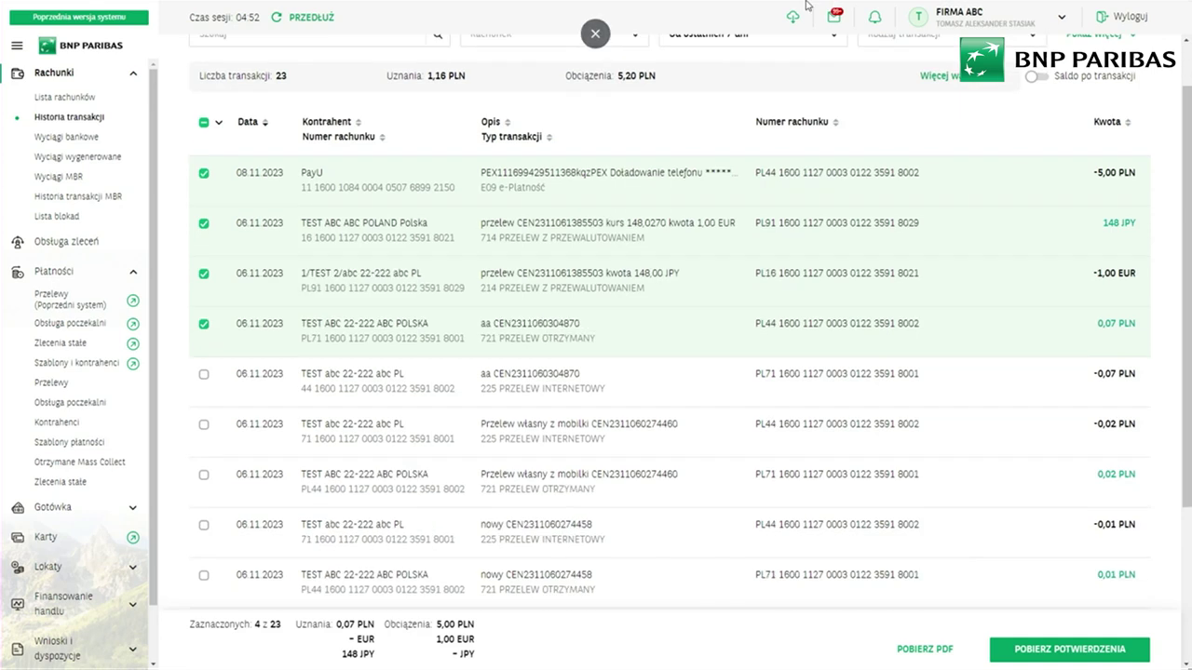
pyautogui.scroll(1, 931, 205)
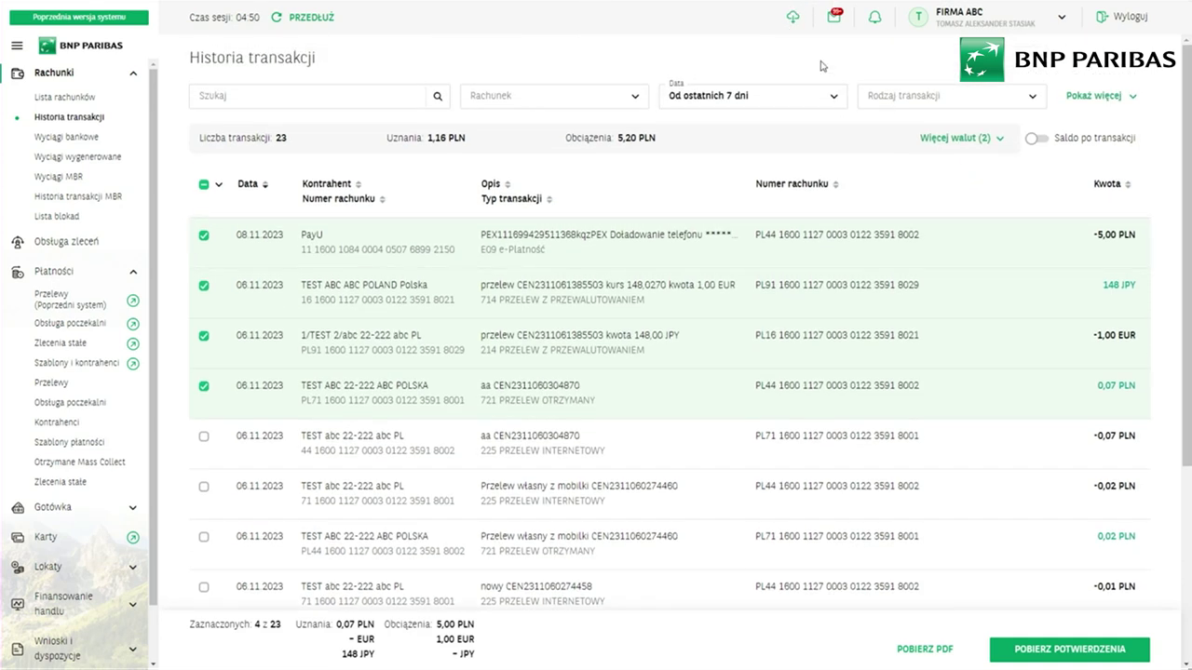
# - Check the lists of imported and exported files, and open the list of export and import templates
pyautogui.click(795, 20)
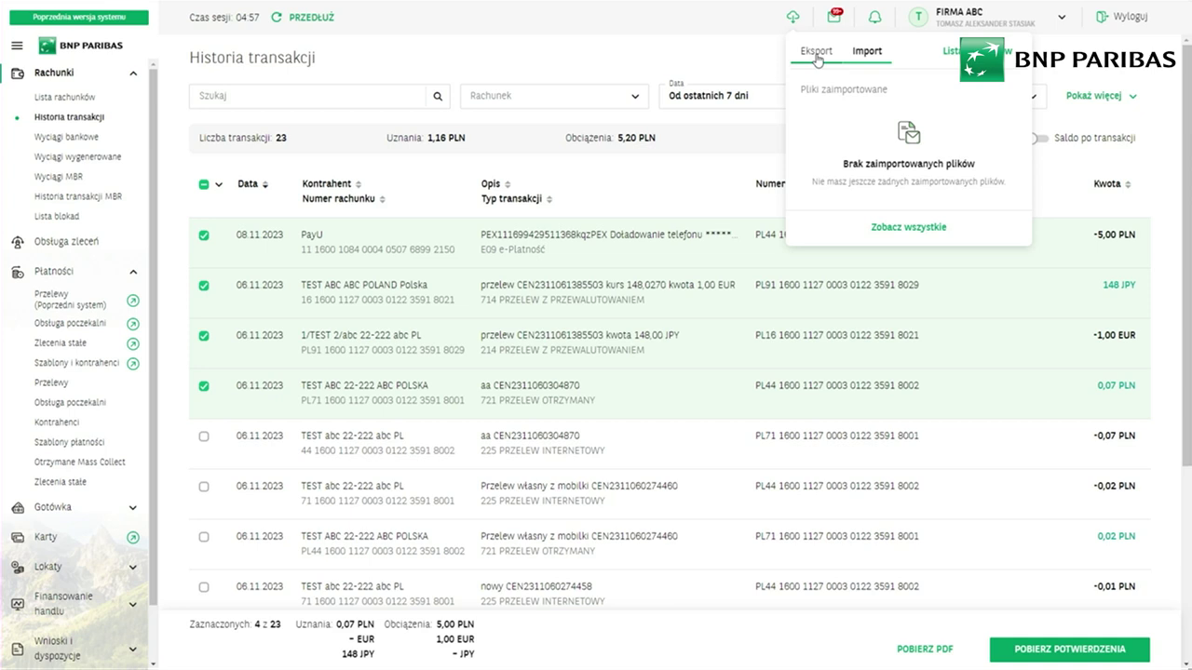
pyautogui.click(817, 53)
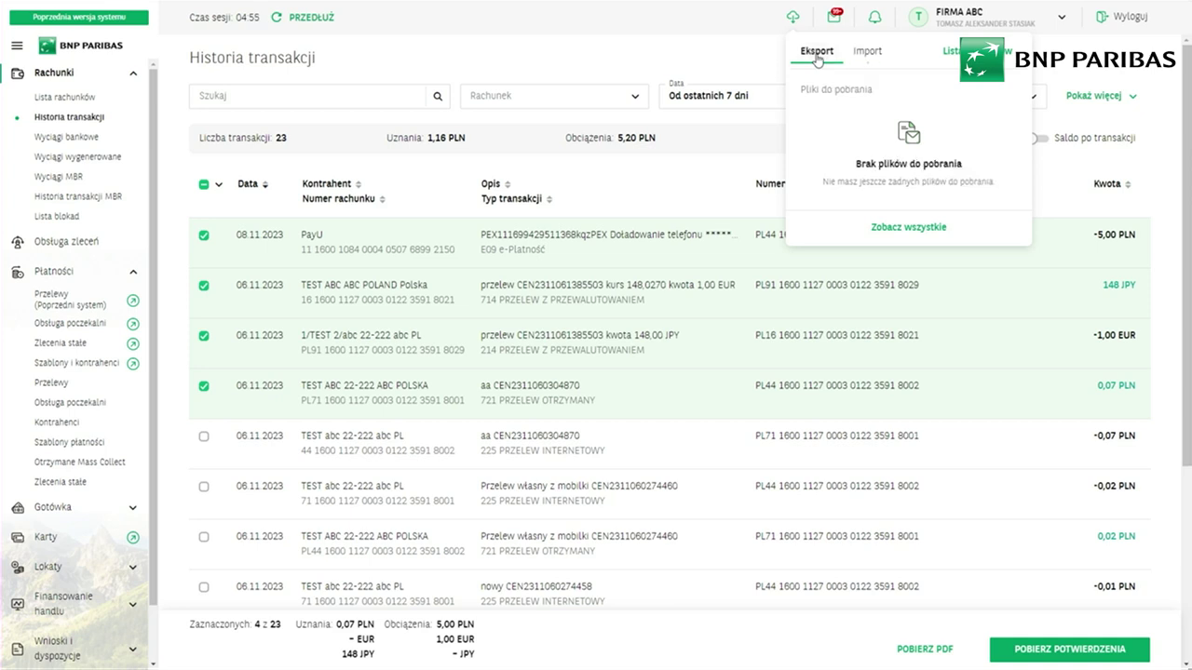
pyautogui.click(973, 51)
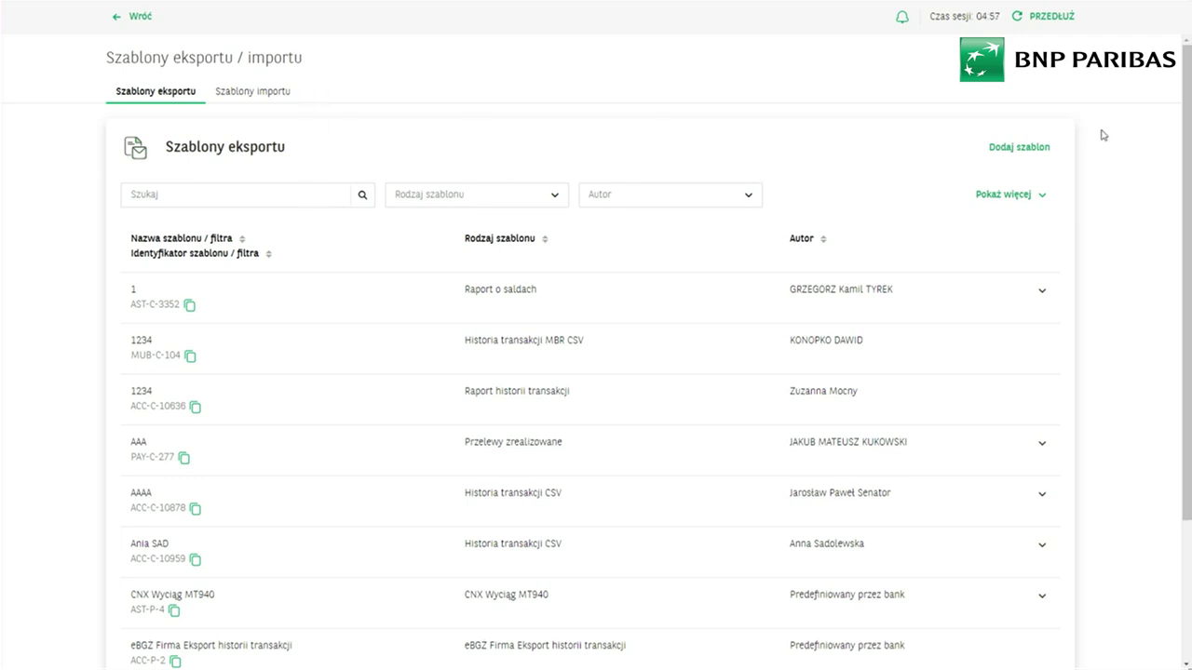
# - Start a new export template of type Historia transakcji CSV and name it test5
pyautogui.click(1030, 148)
pyautogui.click(261, 138)
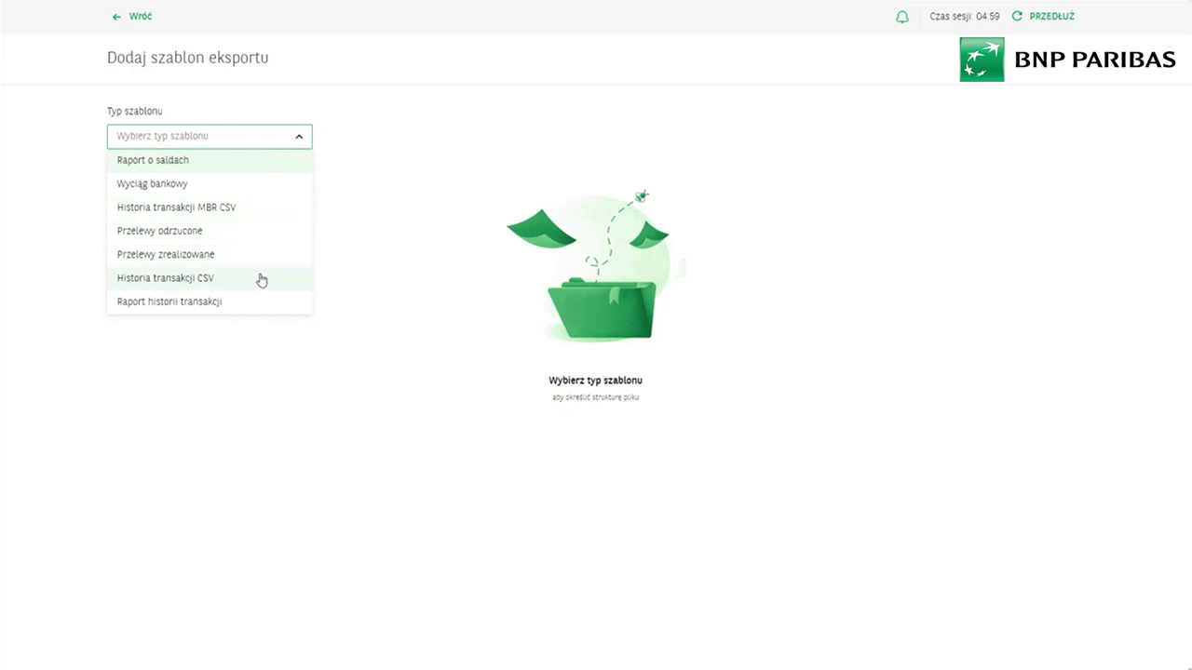
pyautogui.click(179, 286)
pyautogui.click(195, 246)
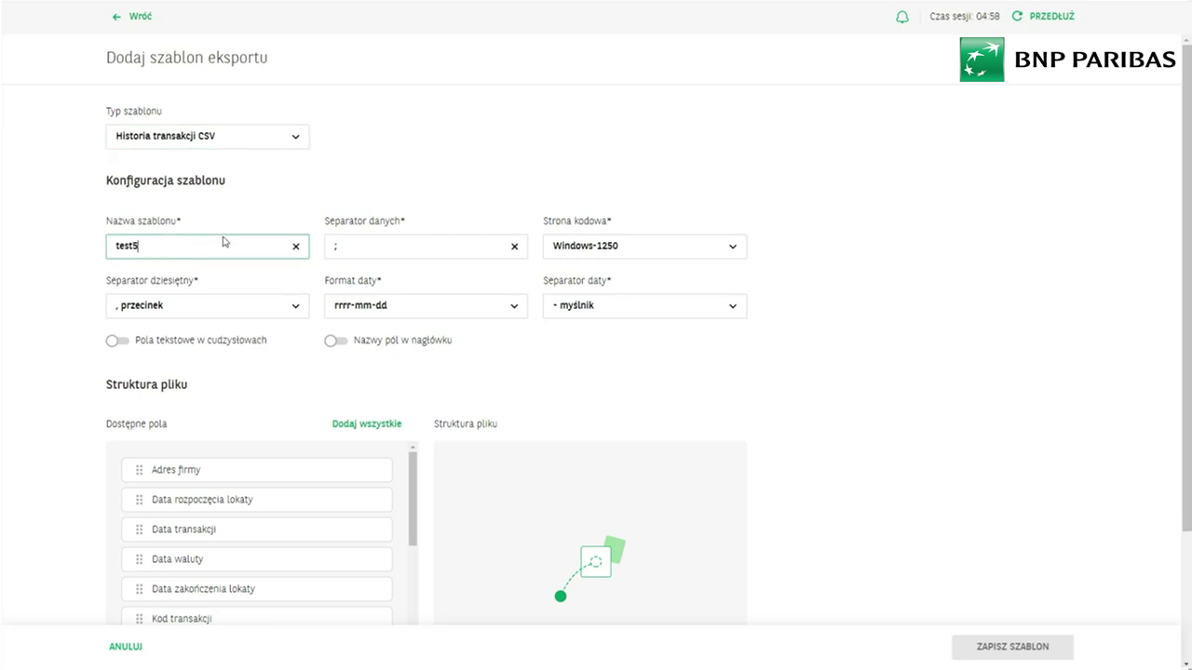
# - Add the Adres firmy field to the template's file structure, followed by all remaining available fields
pyautogui.scroll(-2, 224, 242)
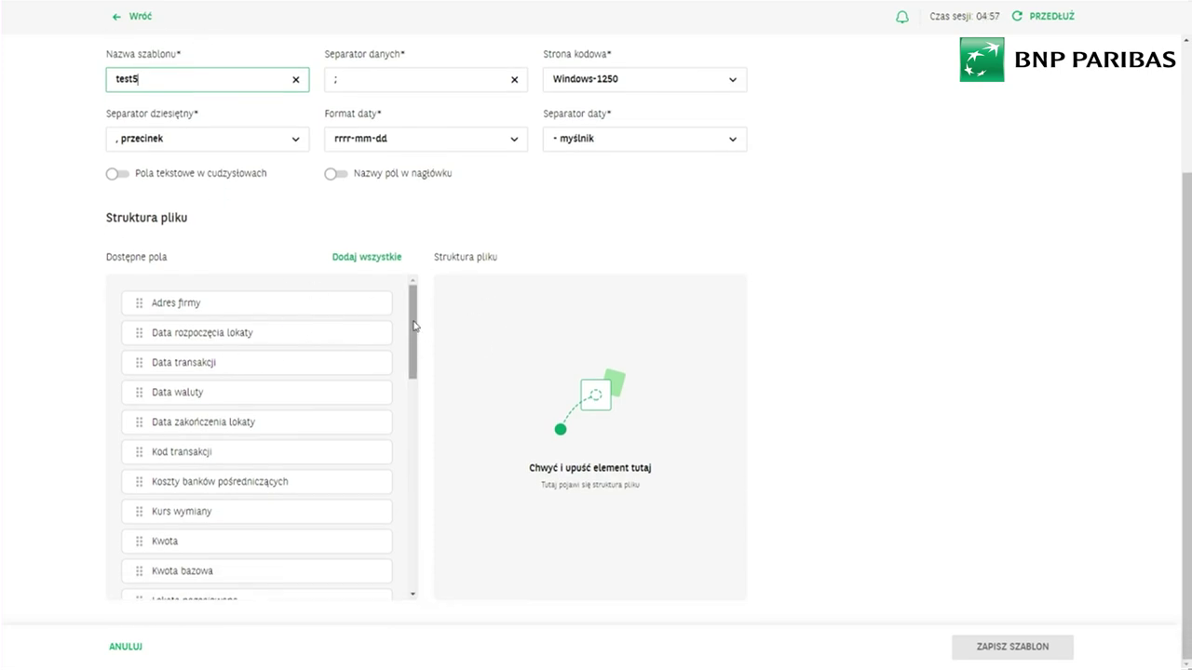
pyautogui.moveTo(340, 306); pyautogui.dragTo(516, 322)
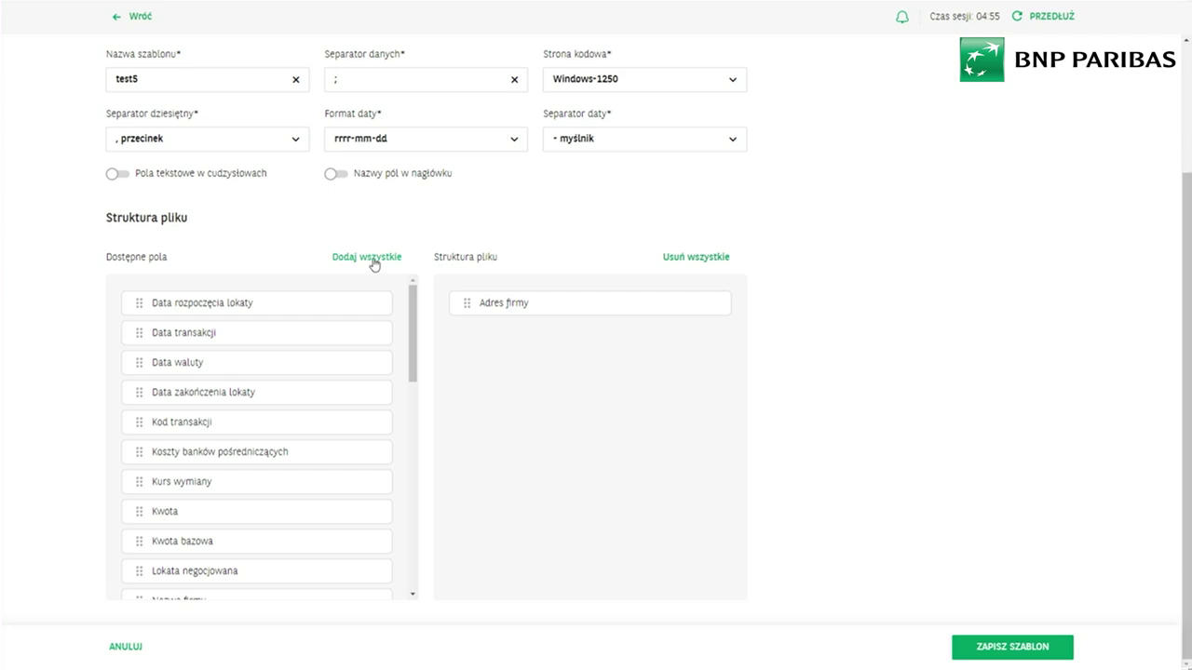
pyautogui.click(372, 258)
# - Remove Data waluty from the file structure and move Kod transakcji directly above Data zakończenia lokaty
pyautogui.moveTo(526, 394); pyautogui.dragTo(311, 375)
pyautogui.moveTo(529, 428); pyautogui.dragTo(530, 391)
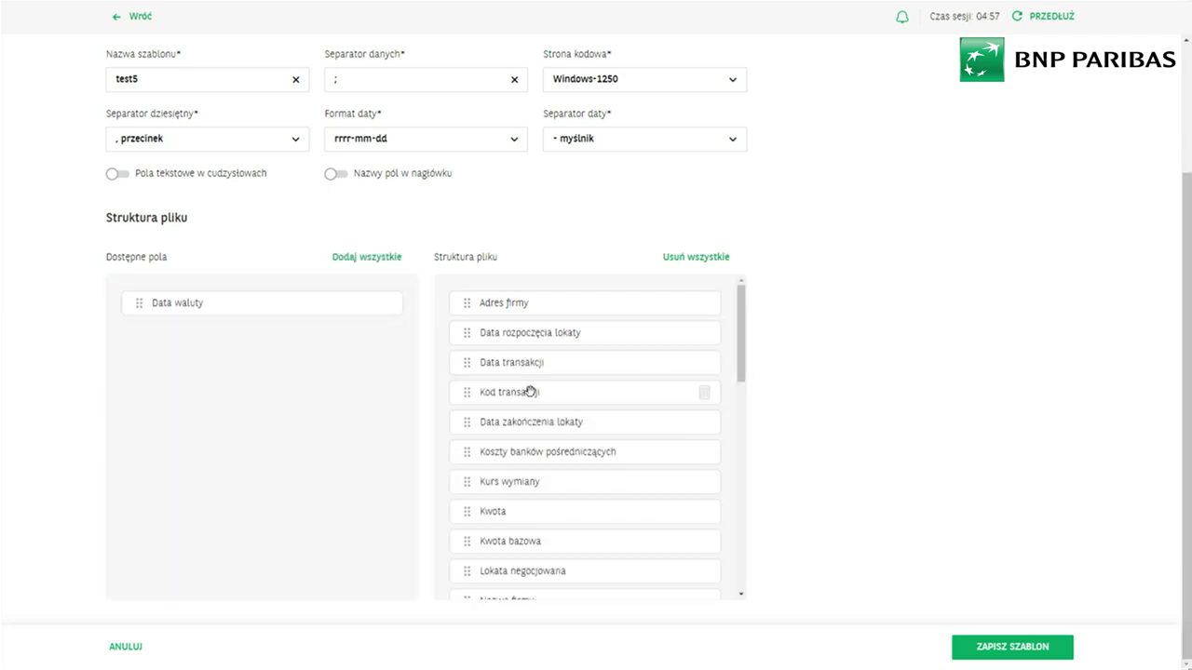
# - Save the new template and filter the export templates by the search text test and the author of test5
pyautogui.click(1011, 647)
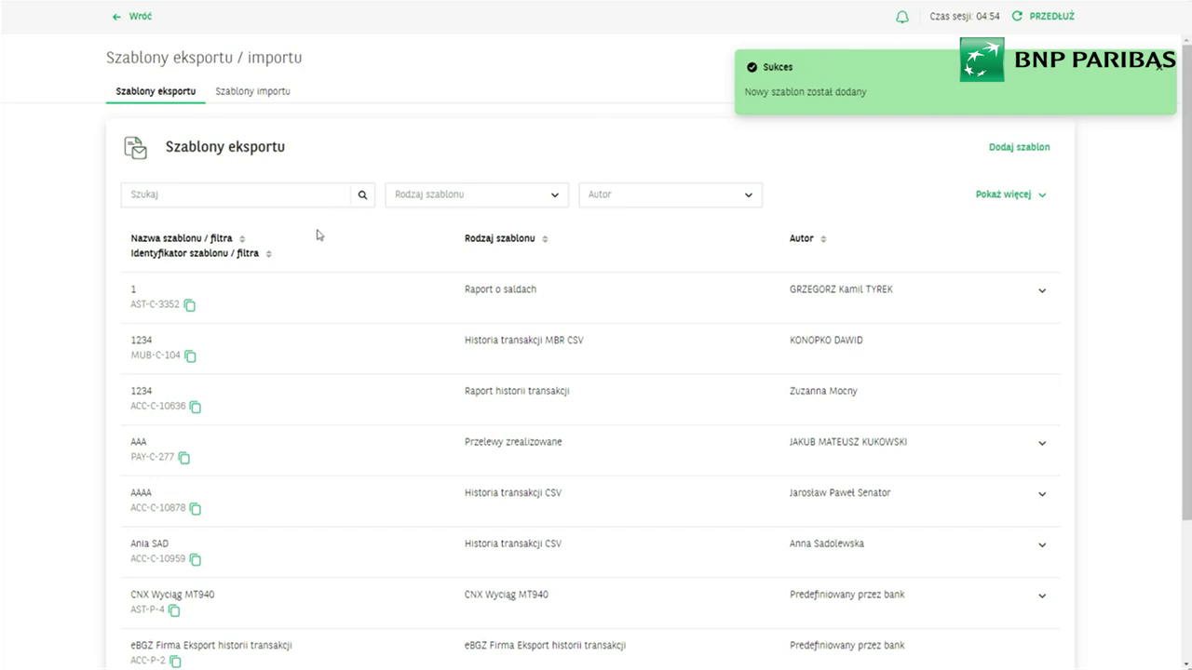
pyautogui.click(205, 198)
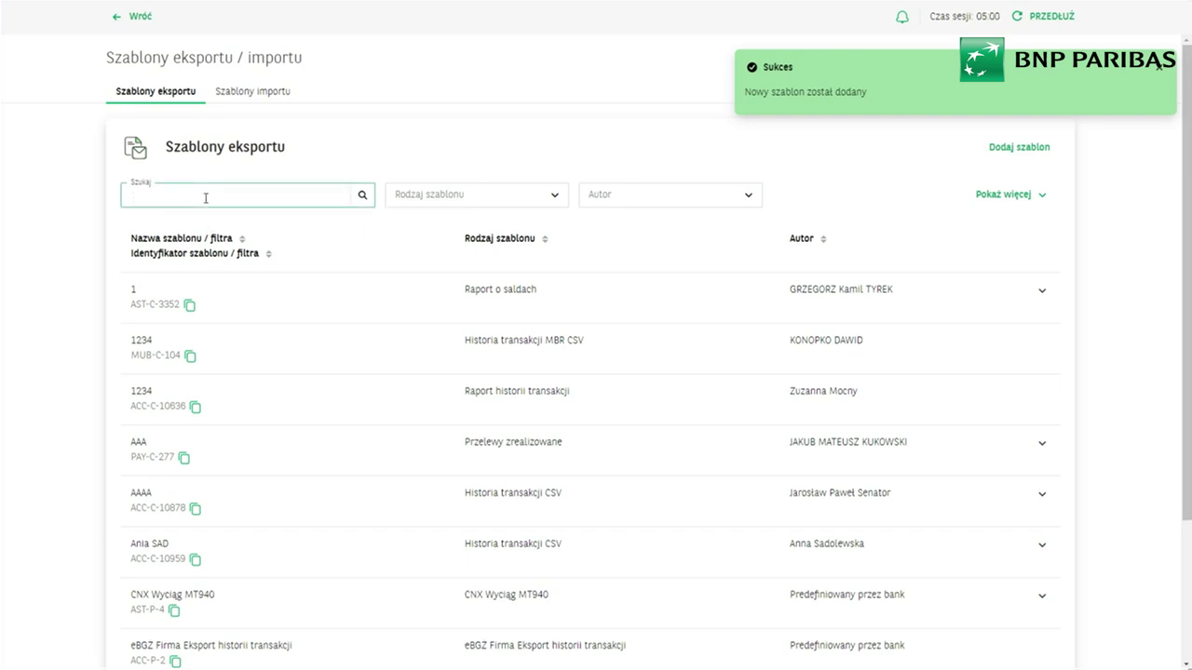
pyautogui.write('test')
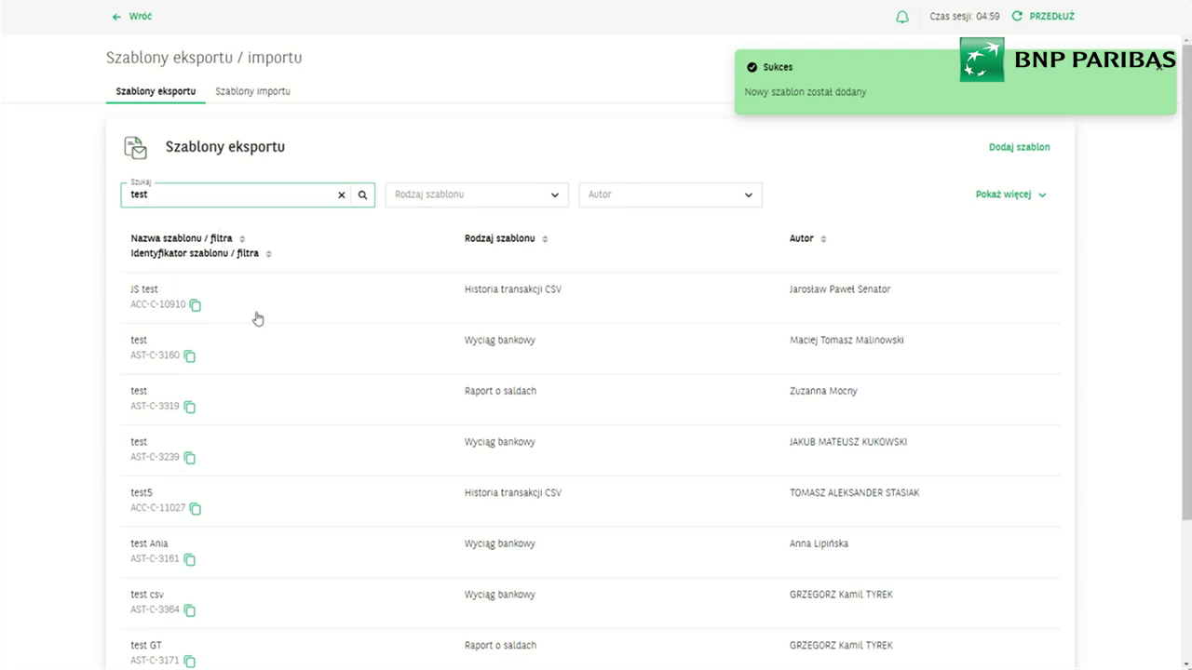
pyautogui.click(662, 197)
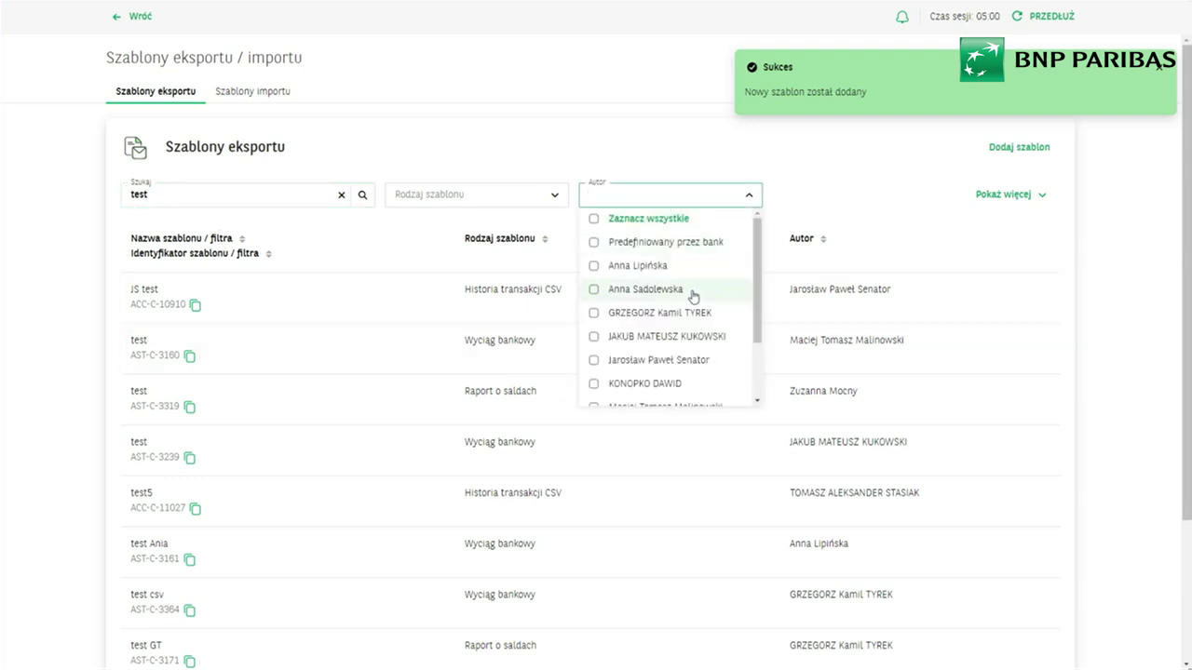
pyautogui.scroll(-2, 691, 279)
pyautogui.click(689, 369)
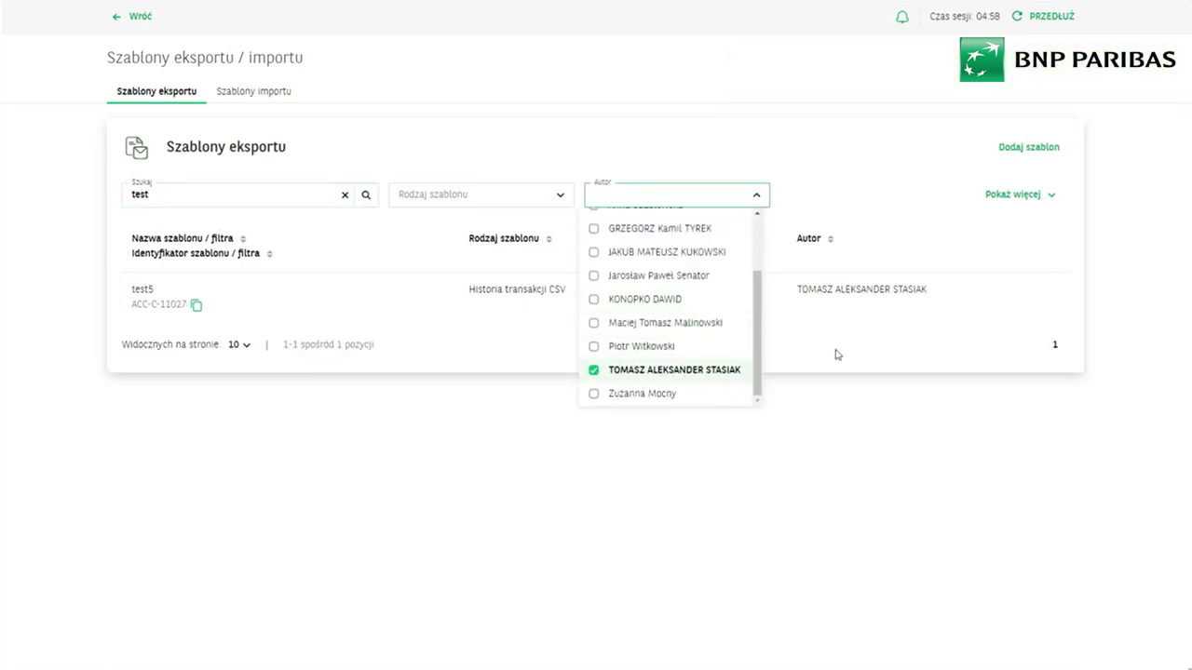
# - Open the test5 template and select Główny rachunek podstawowy as the account to export
pyautogui.click(250, 298)
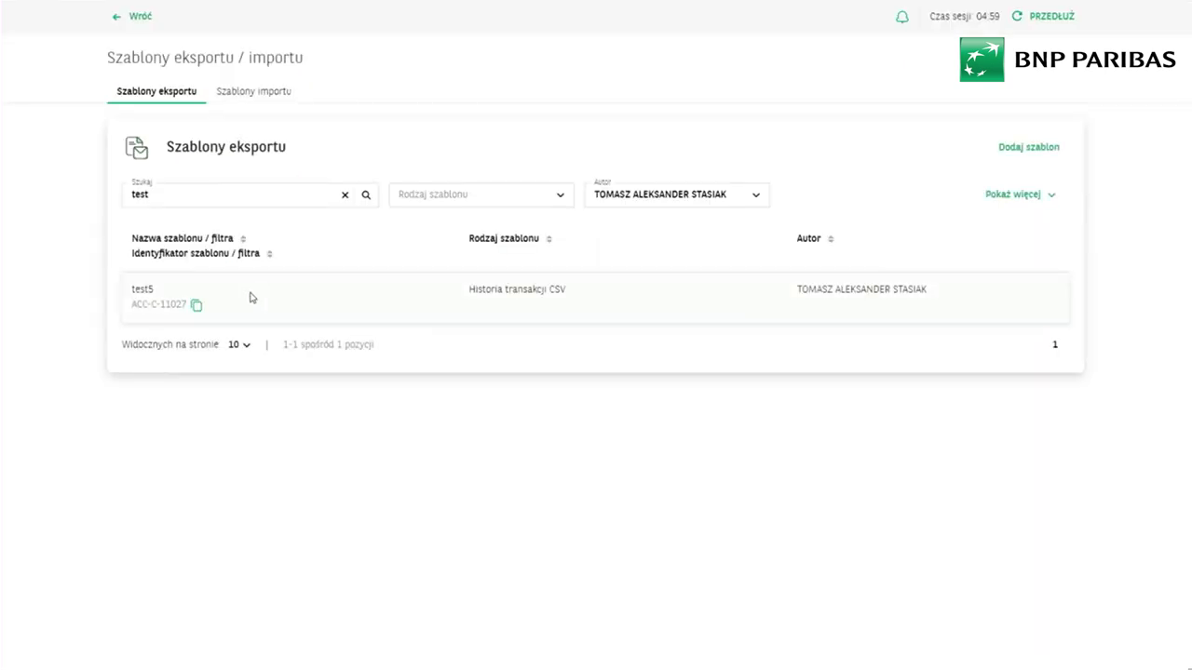
pyautogui.click(251, 298)
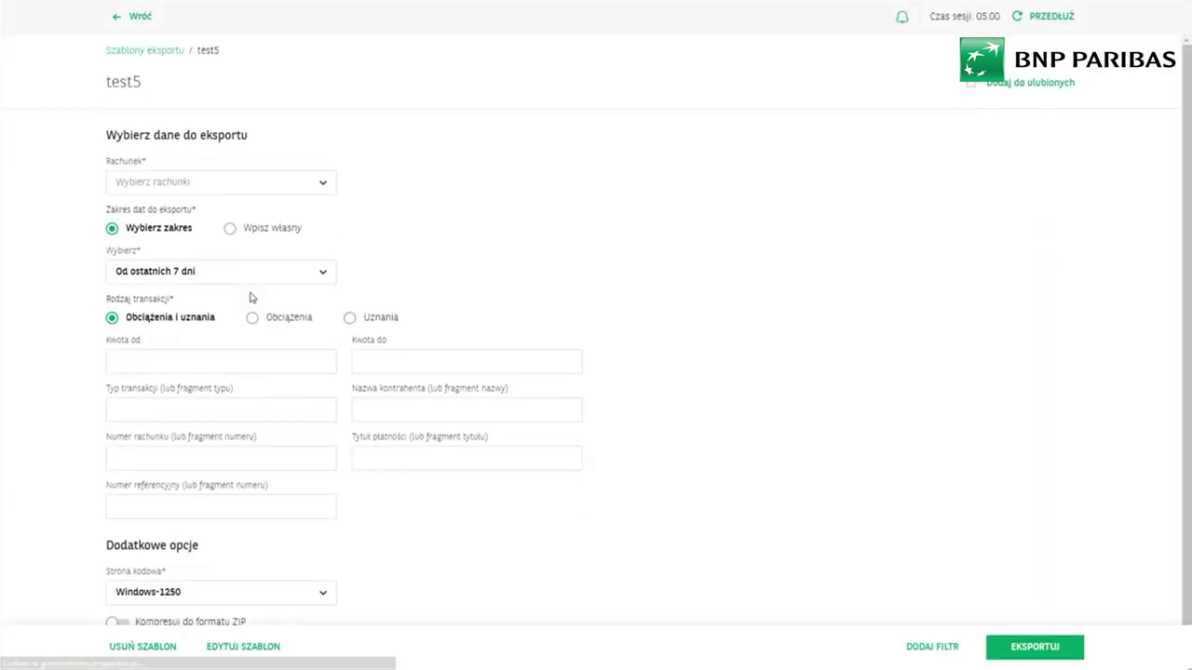
pyautogui.click(325, 186)
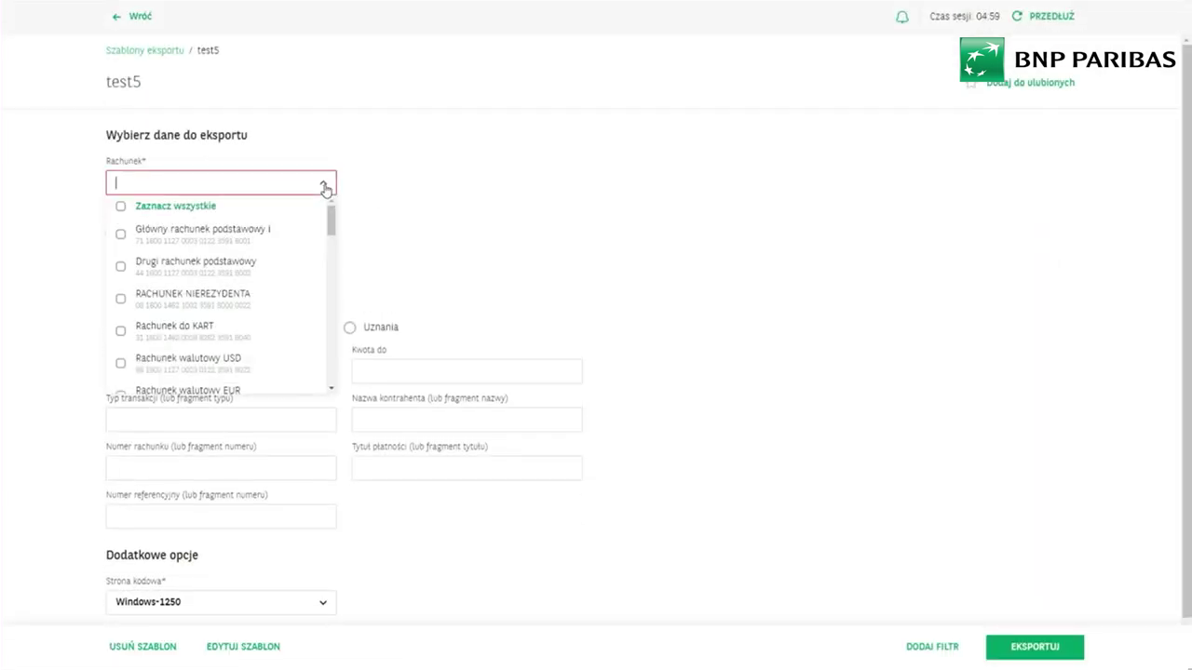
pyautogui.click(248, 236)
pyautogui.click(436, 226)
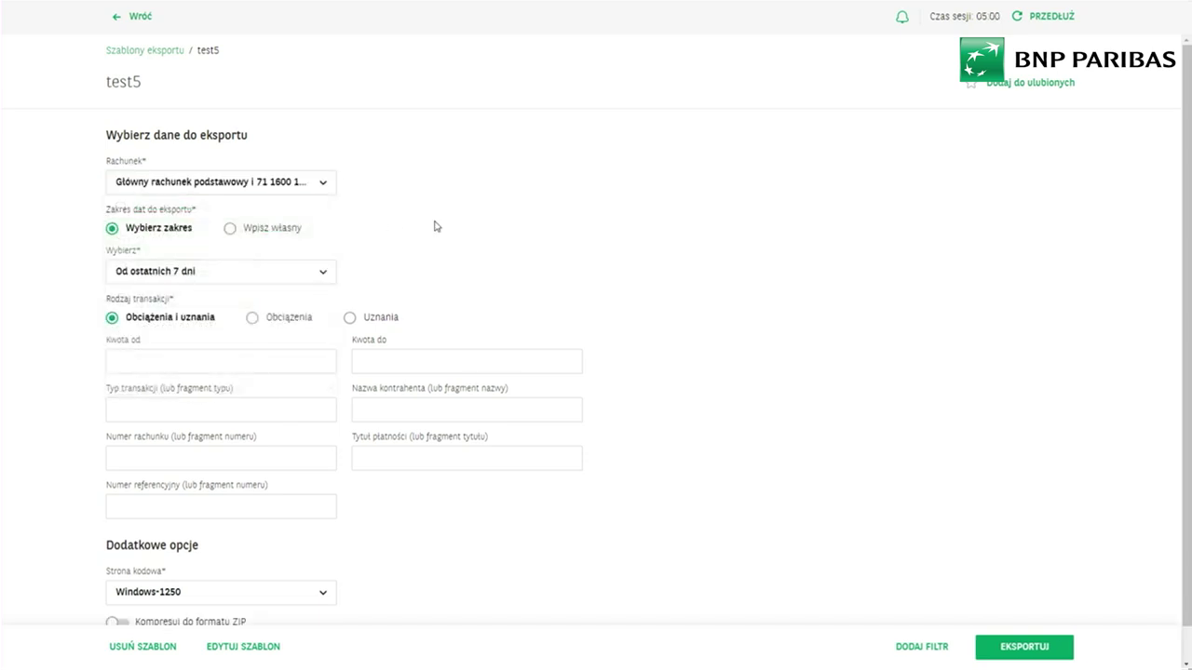
# - Review the predefined date ranges and the Wpisz własny option for the export, then return to Wybierz zakres
pyautogui.scroll(-1, 174, 270)
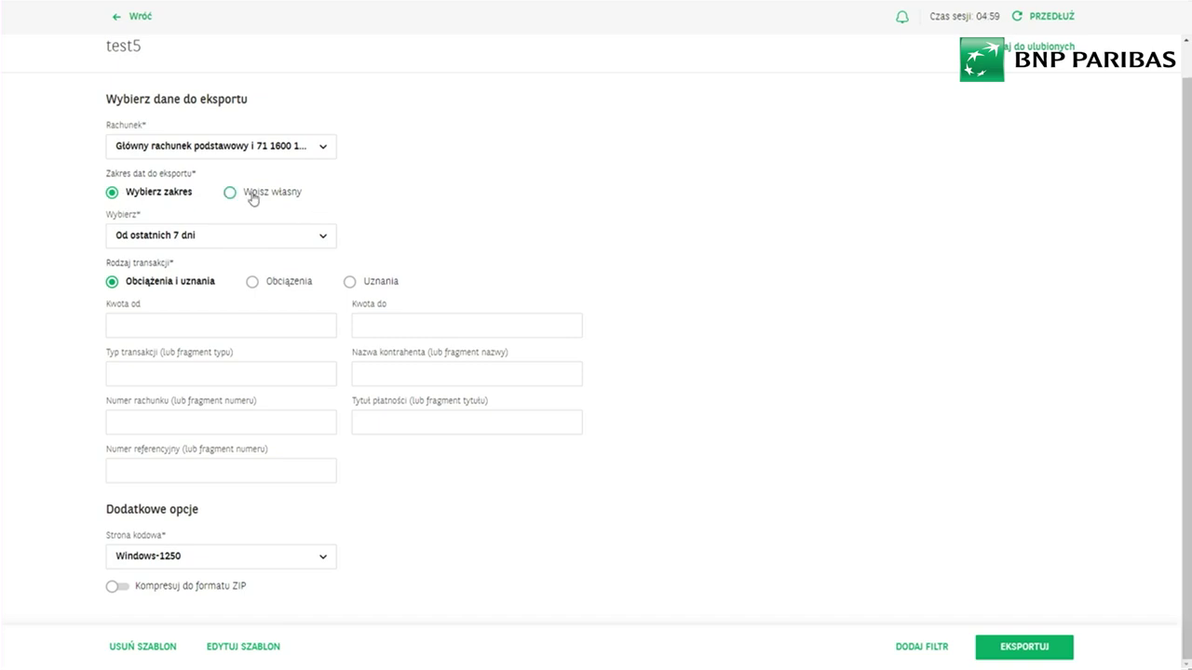
pyautogui.click(223, 244)
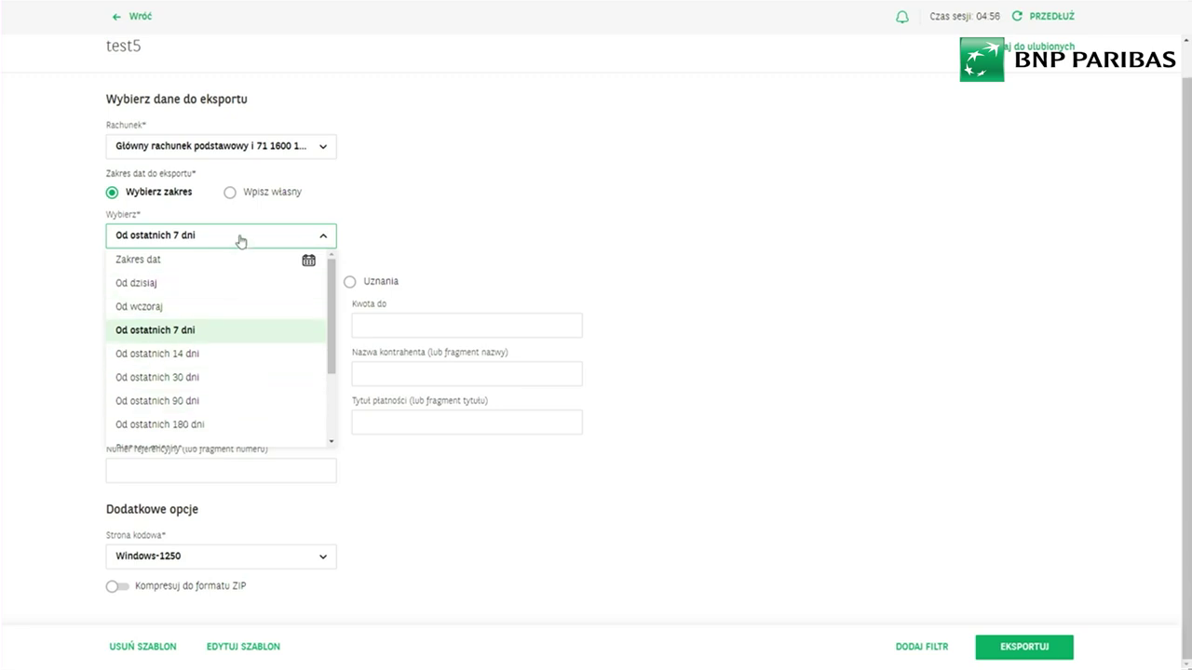
pyautogui.click(231, 193)
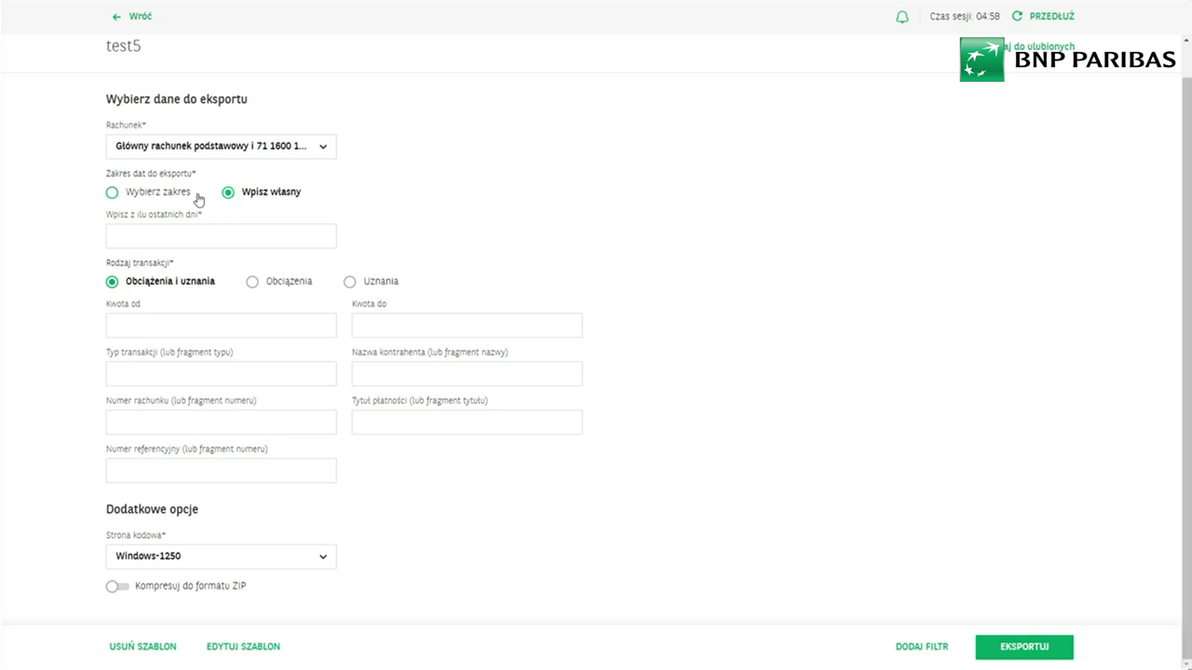
pyautogui.click(180, 235)
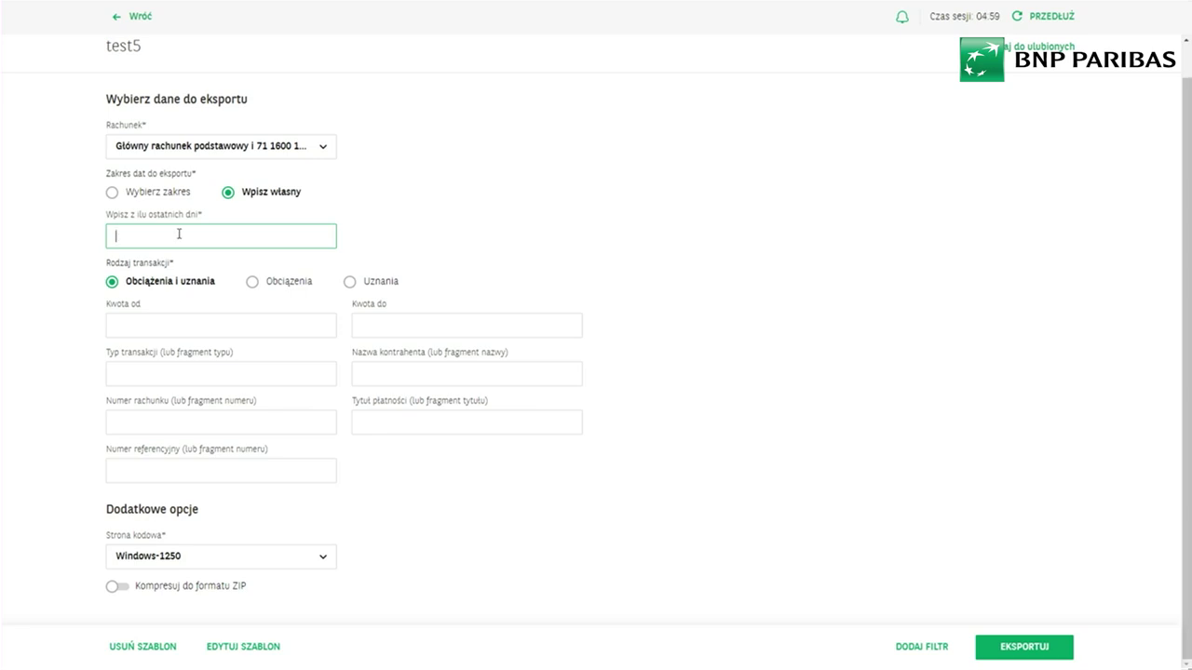
pyautogui.click(111, 191)
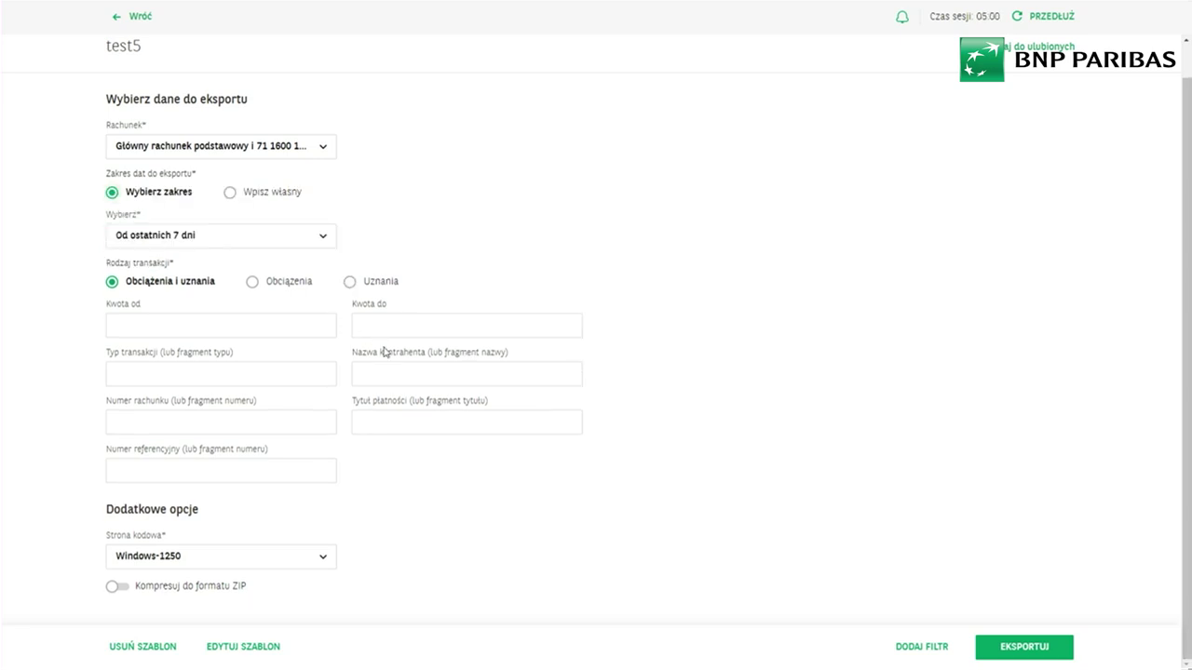
# - Check the Kwota od and Kwota do filter fields, then leave the test5 template without exporting
pyautogui.click(264, 322)
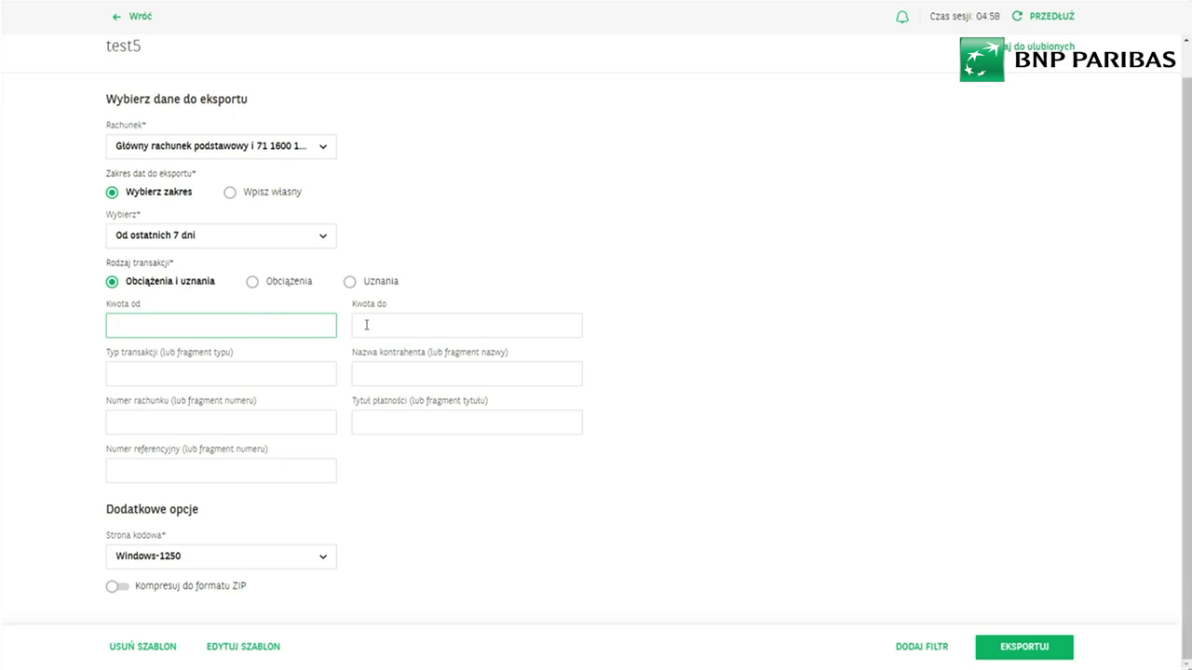
pyautogui.click(397, 321)
pyautogui.click(290, 322)
pyautogui.click(402, 324)
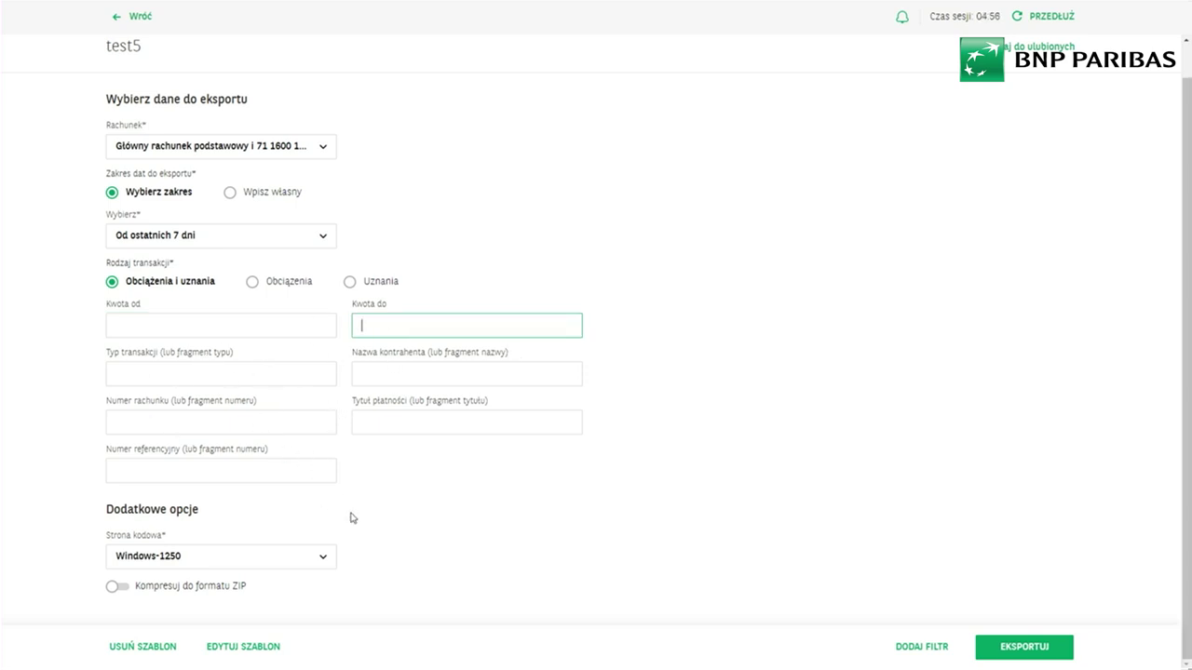
pyautogui.scroll(1, 352, 518)
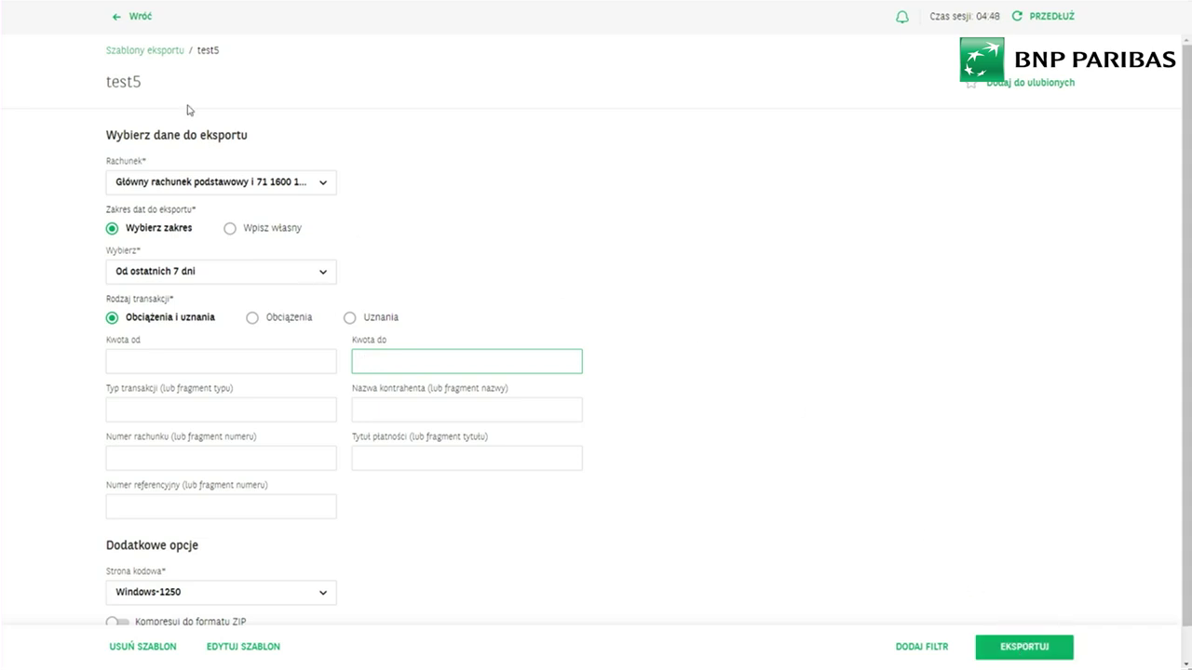
pyautogui.click(130, 52)
pyautogui.click(138, 19)
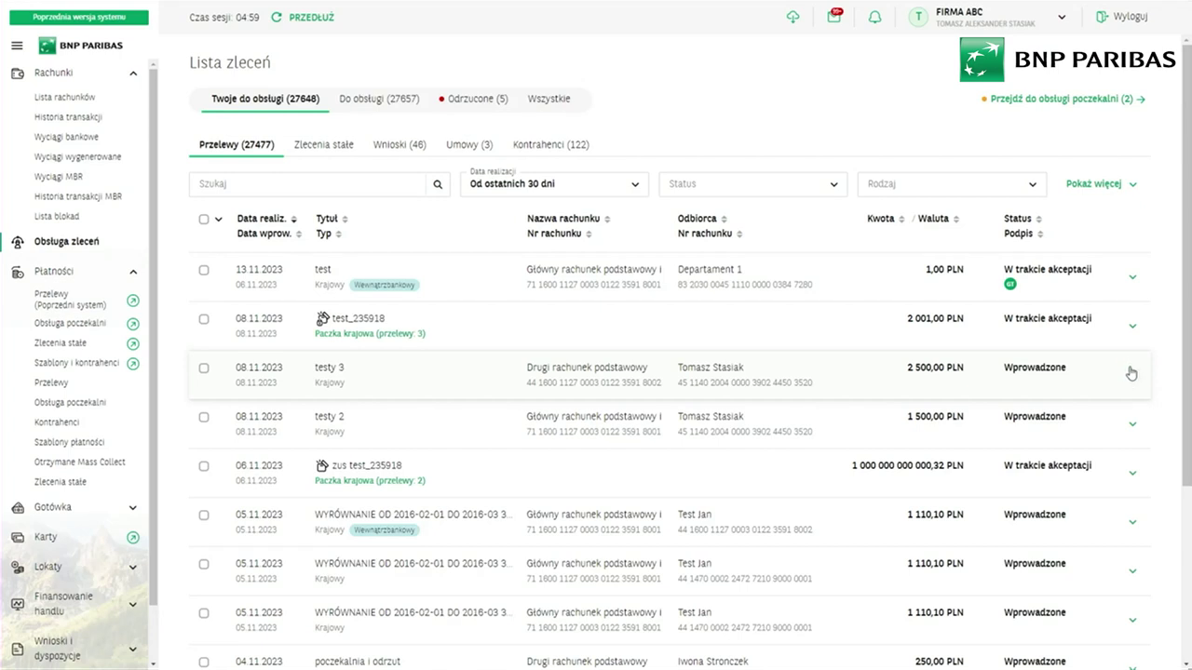
# - Browse the transfers awaiting handling in the order list, then show all orders
pyautogui.scroll(-3, 1128, 353)
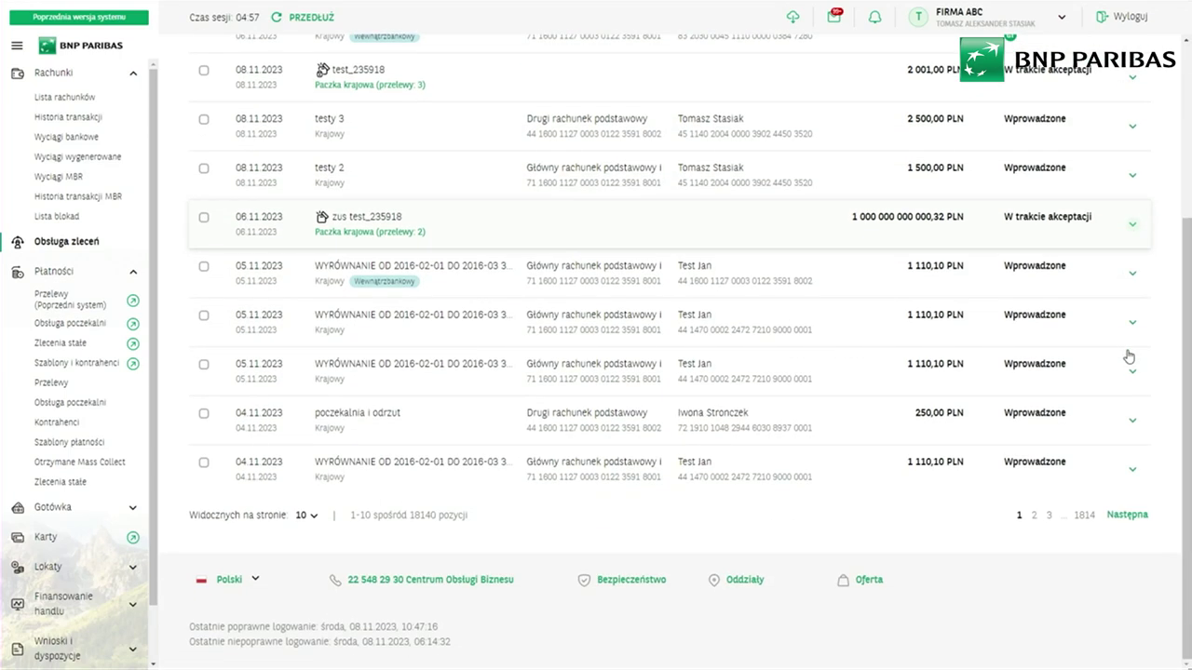
pyautogui.scroll(4, 675, 138)
pyautogui.click(550, 100)
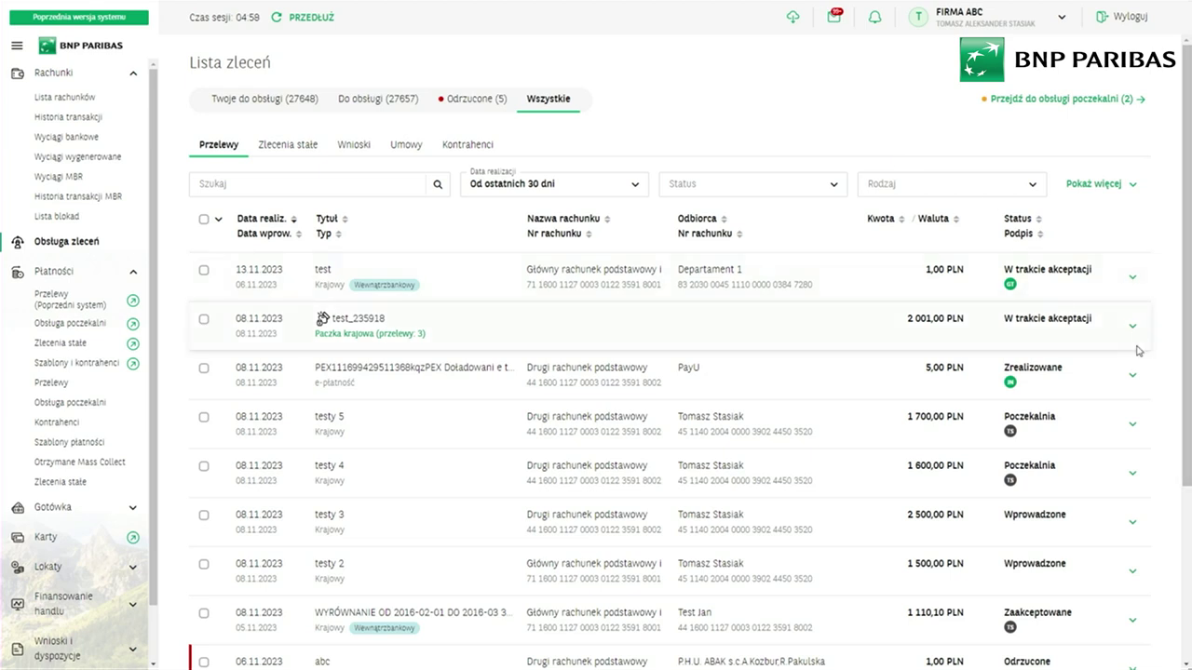
pyautogui.scroll(-5, 1137, 346)
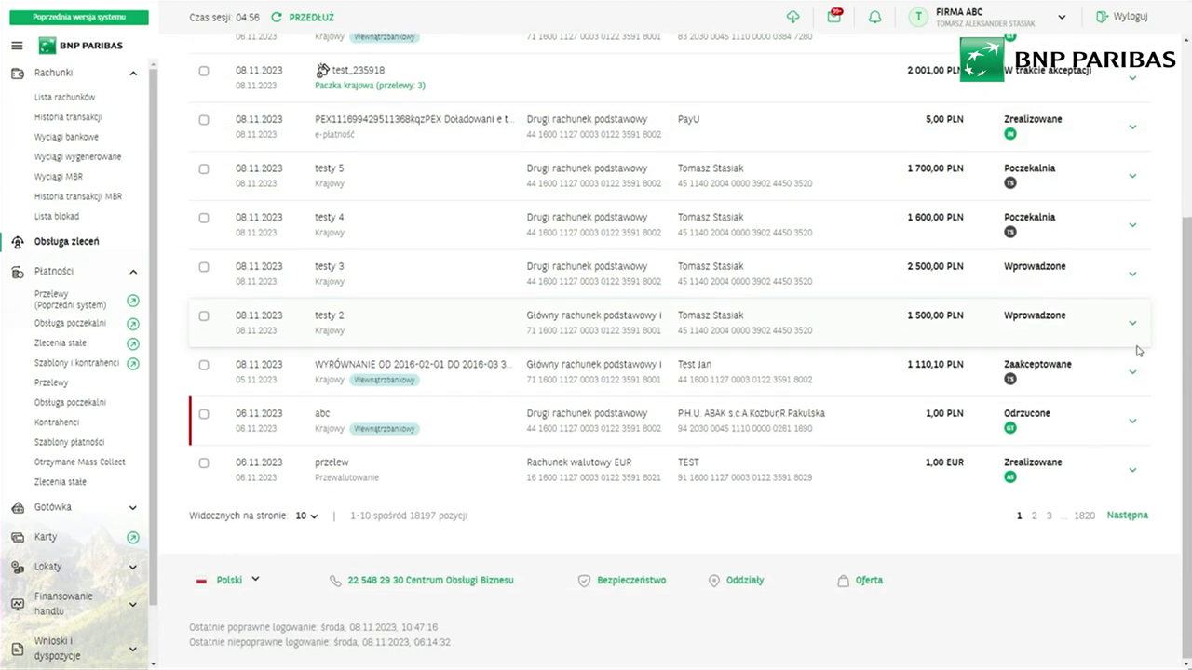
# - Expand the executed 1,00 EUR currency exchange order titled przelew and start a similar order from it
pyautogui.click(1072, 462)
pyautogui.scroll(-3, 1075, 465)
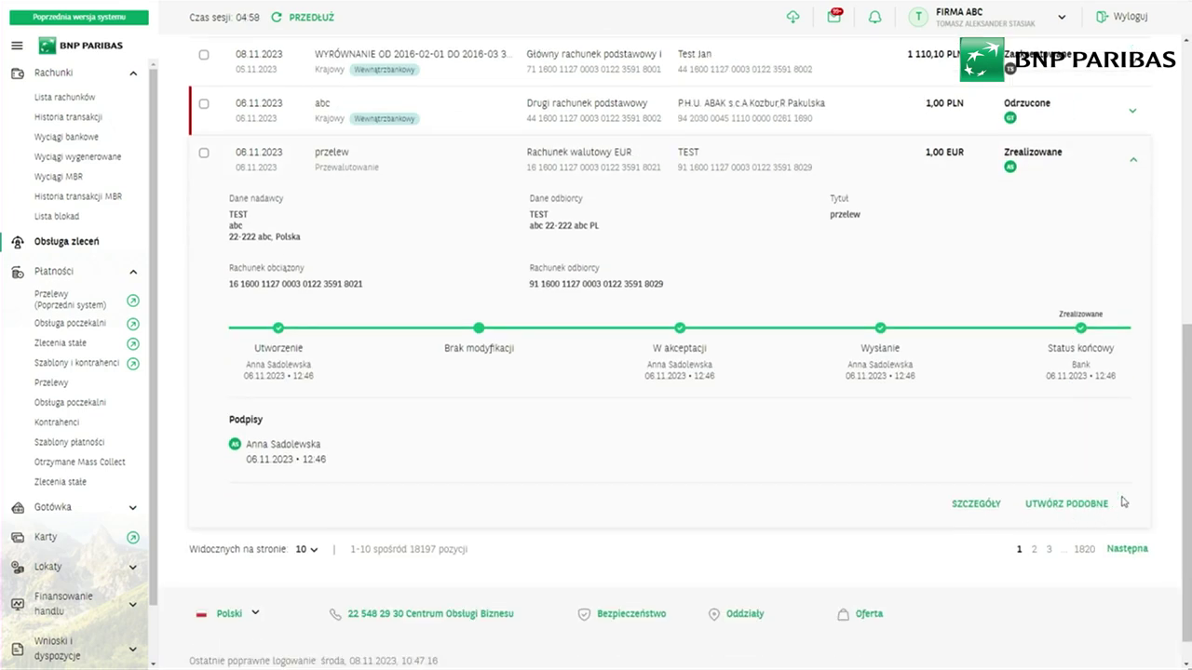
pyautogui.click(1095, 503)
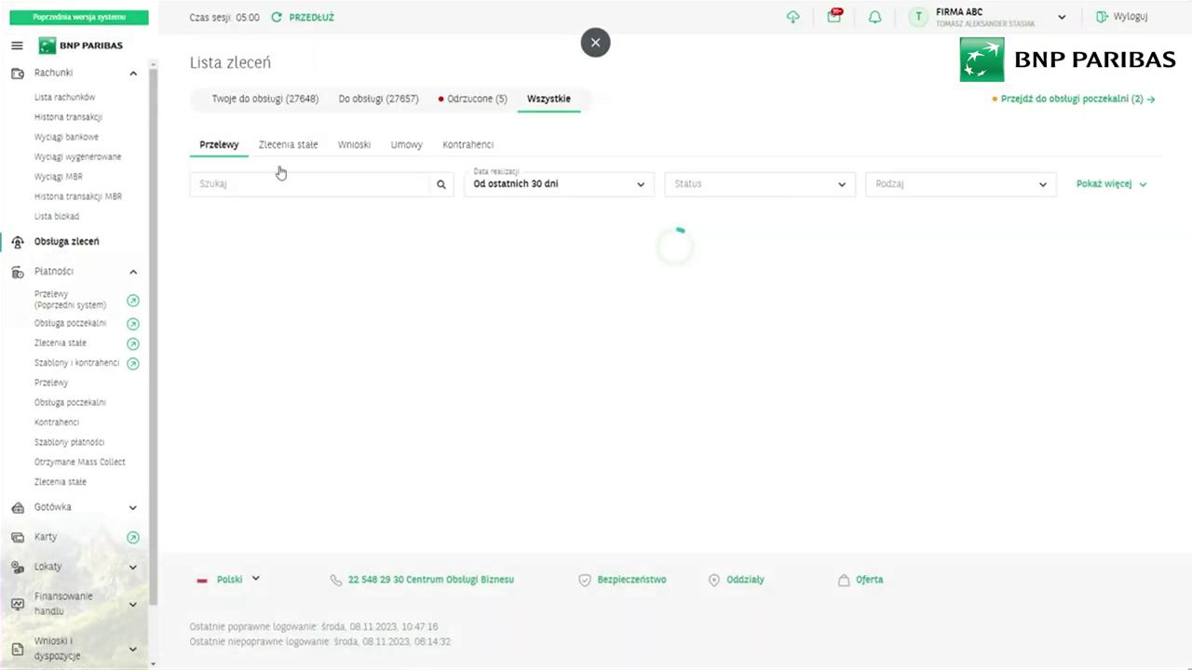
# - Open the full details of the executed przelew order, review its commission, history and comments, and go back
pyautogui.scroll(-3, 856, 468)
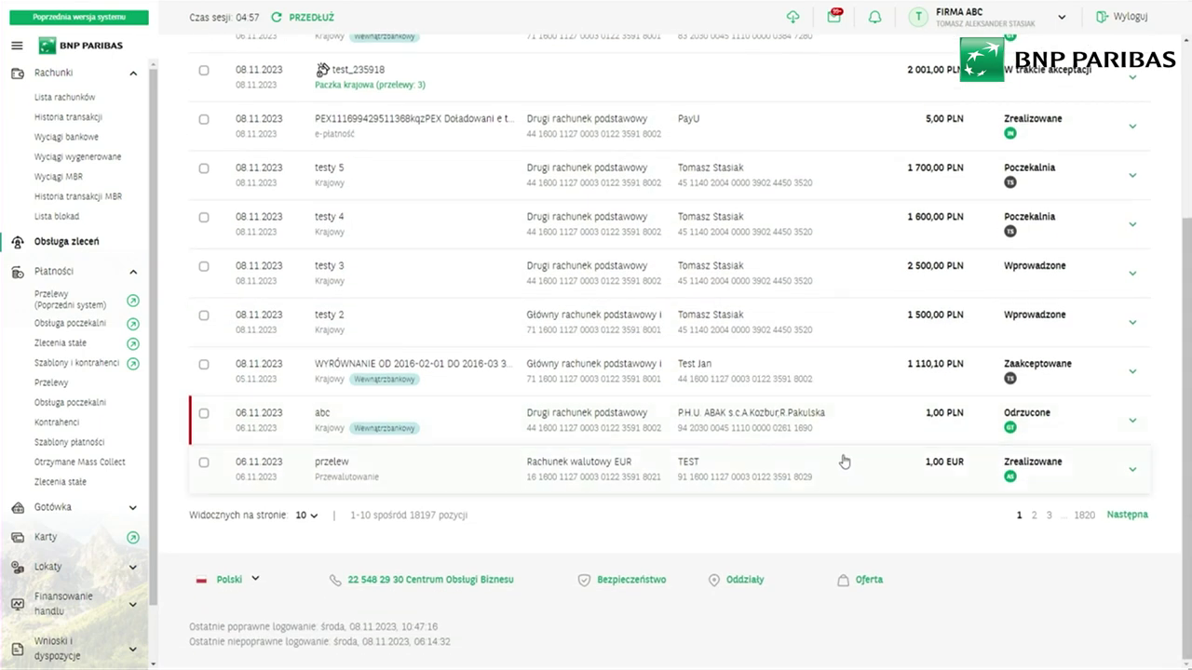
pyautogui.click(895, 471)
pyautogui.scroll(-3, 896, 471)
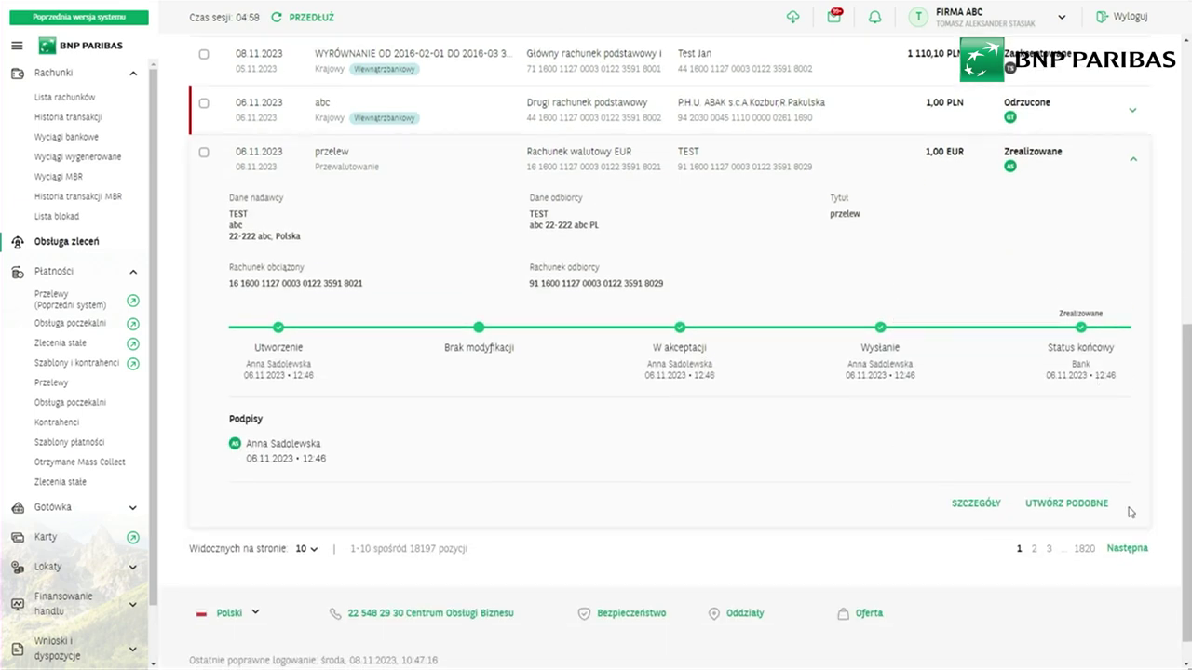
pyautogui.click(987, 503)
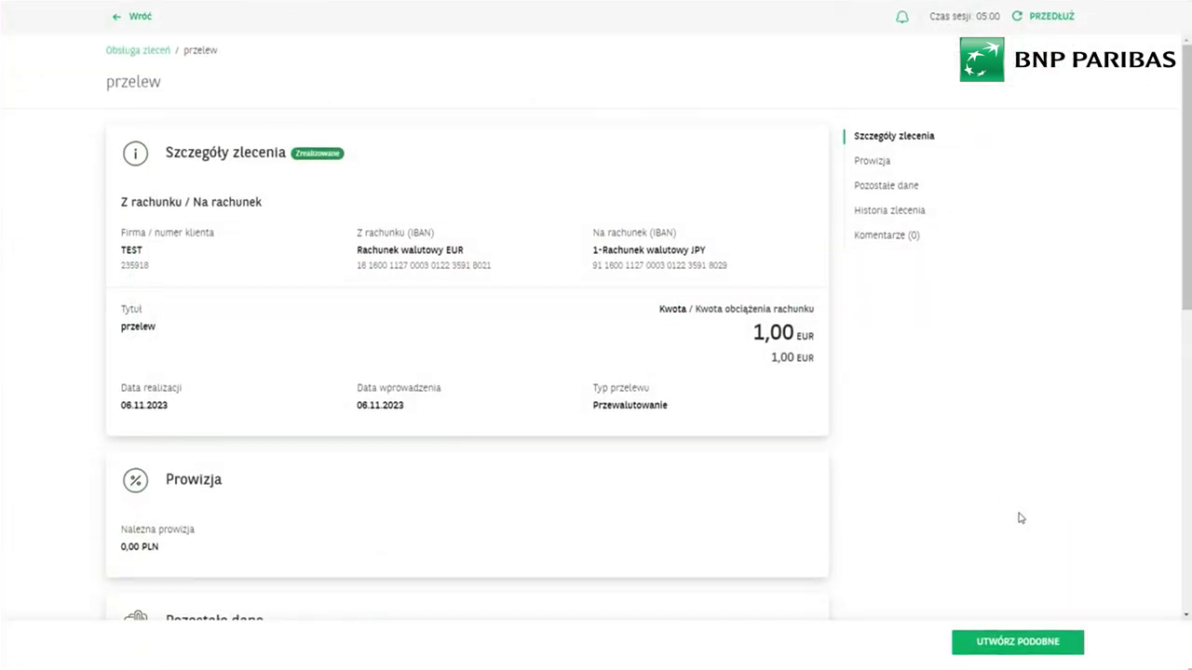
pyautogui.scroll(-2, 1020, 518)
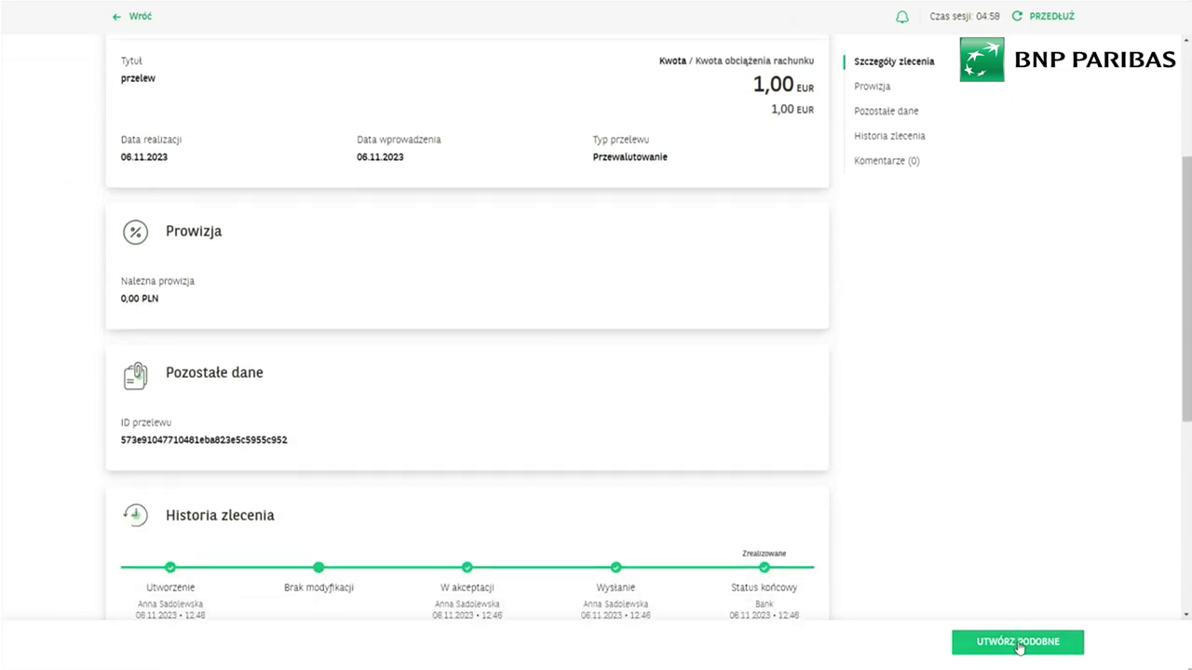
pyautogui.scroll(-4, 654, 429)
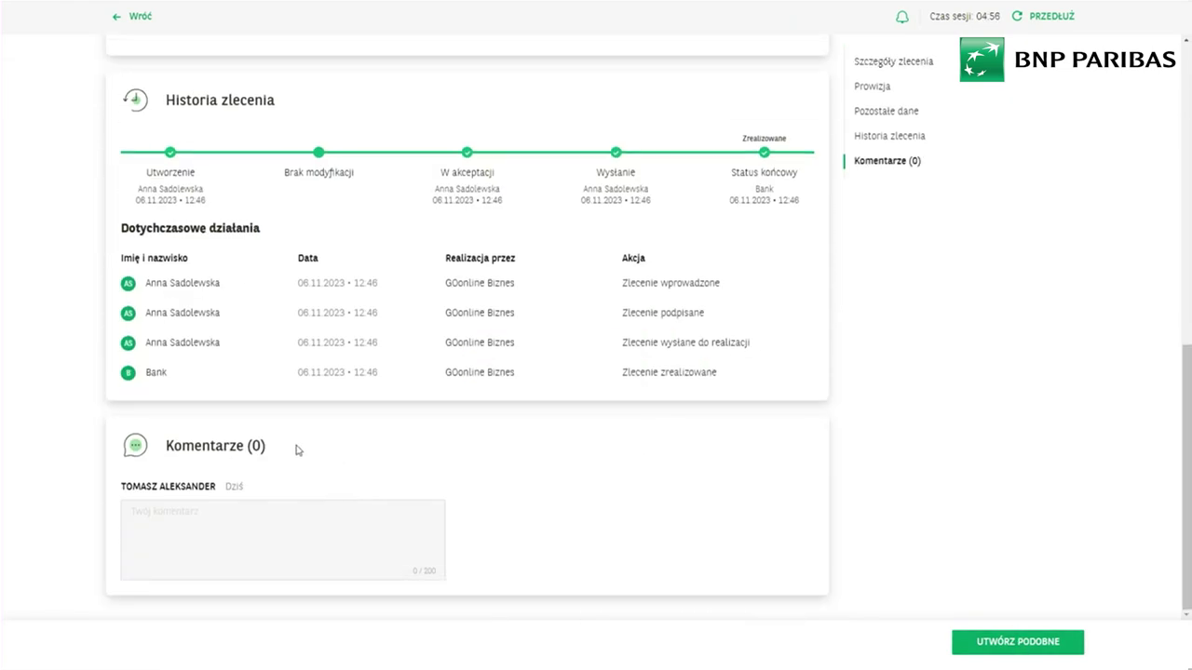
pyautogui.scroll(6, 296, 450)
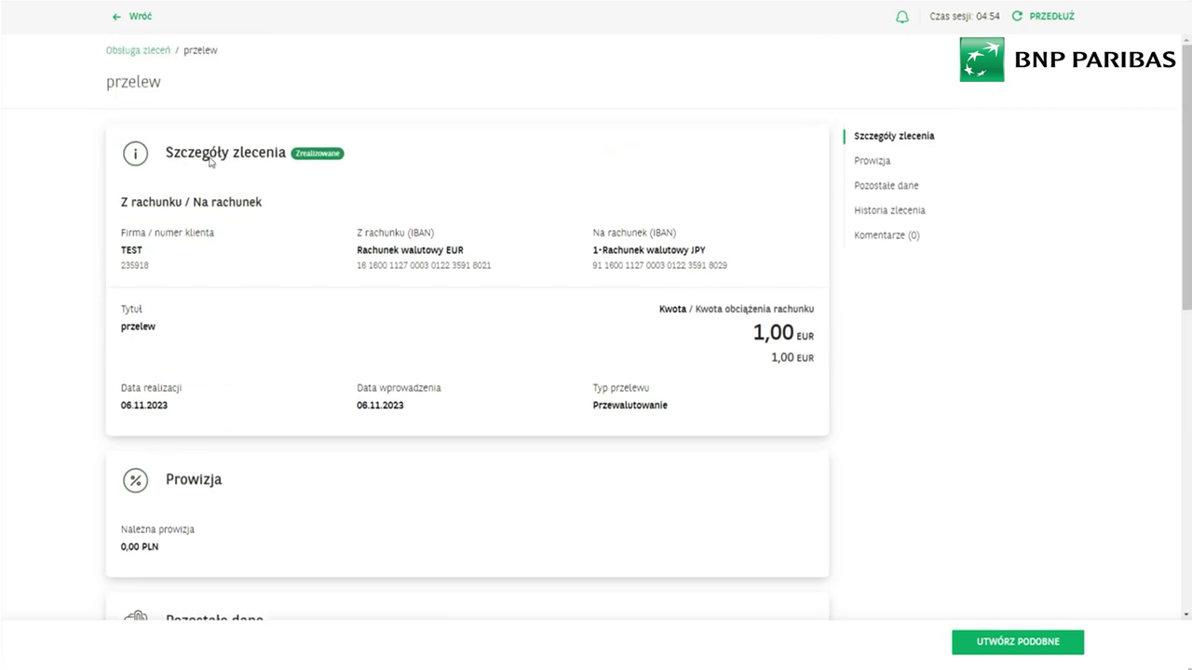
pyautogui.click(127, 19)
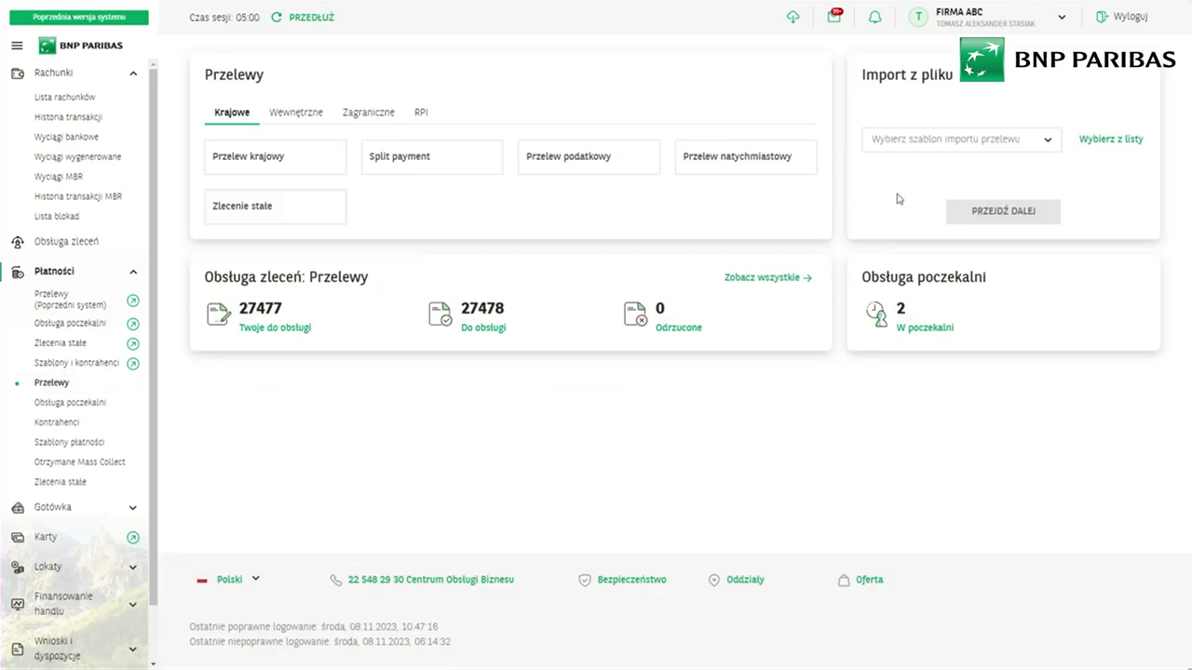
# - Choose the Multicash PLI import template for importing transfers from a file and proceed to the data import form
pyautogui.click(906, 141)
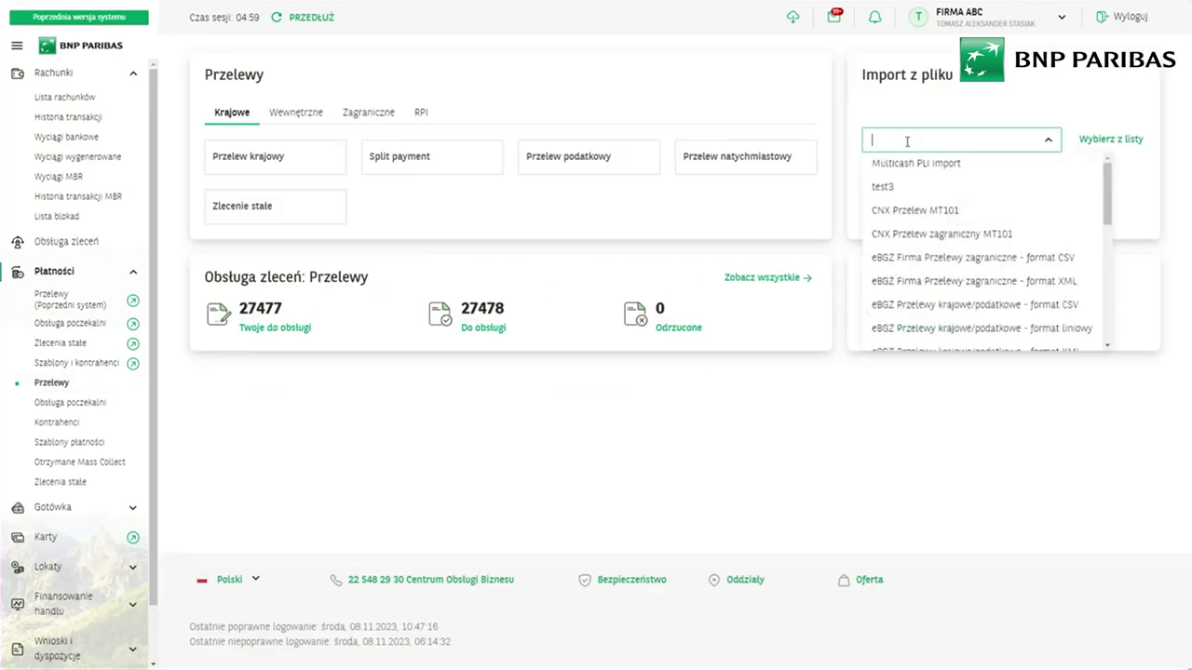
pyautogui.click(1060, 171)
pyautogui.click(1042, 214)
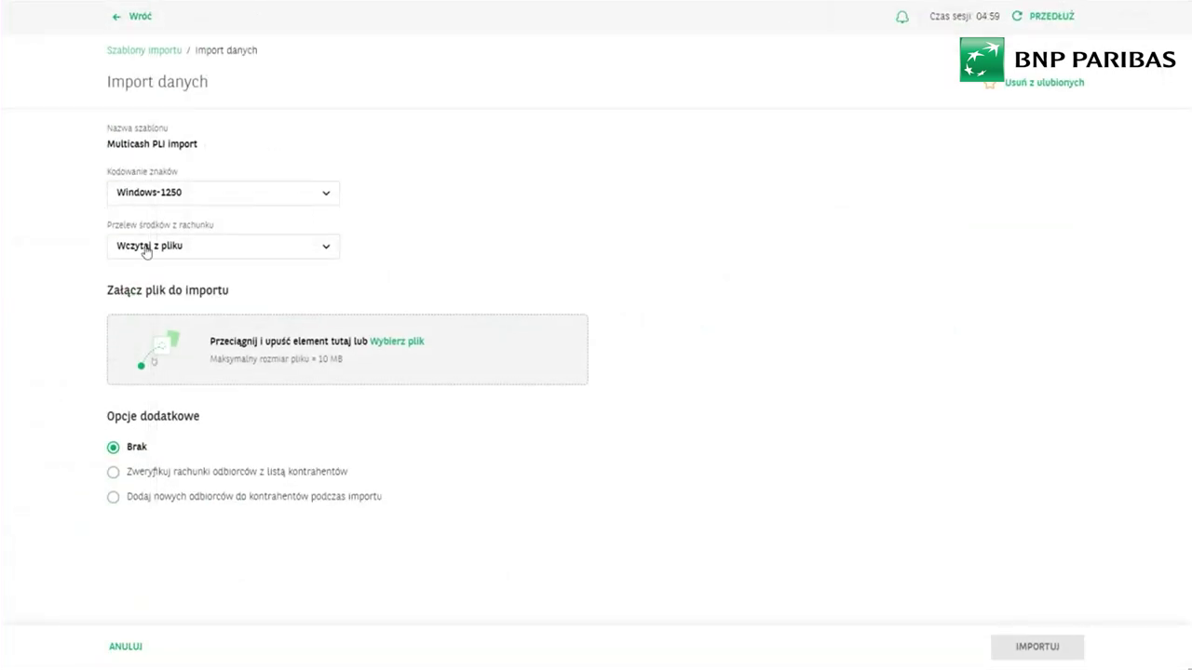
# - Review the source account choices for the import and choose the first listed RACHUNEK FUNDUSZY INNYCH NIŻ ZFŚS (PLN)
pyautogui.click(146, 251)
pyautogui.click(472, 225)
pyautogui.click(164, 248)
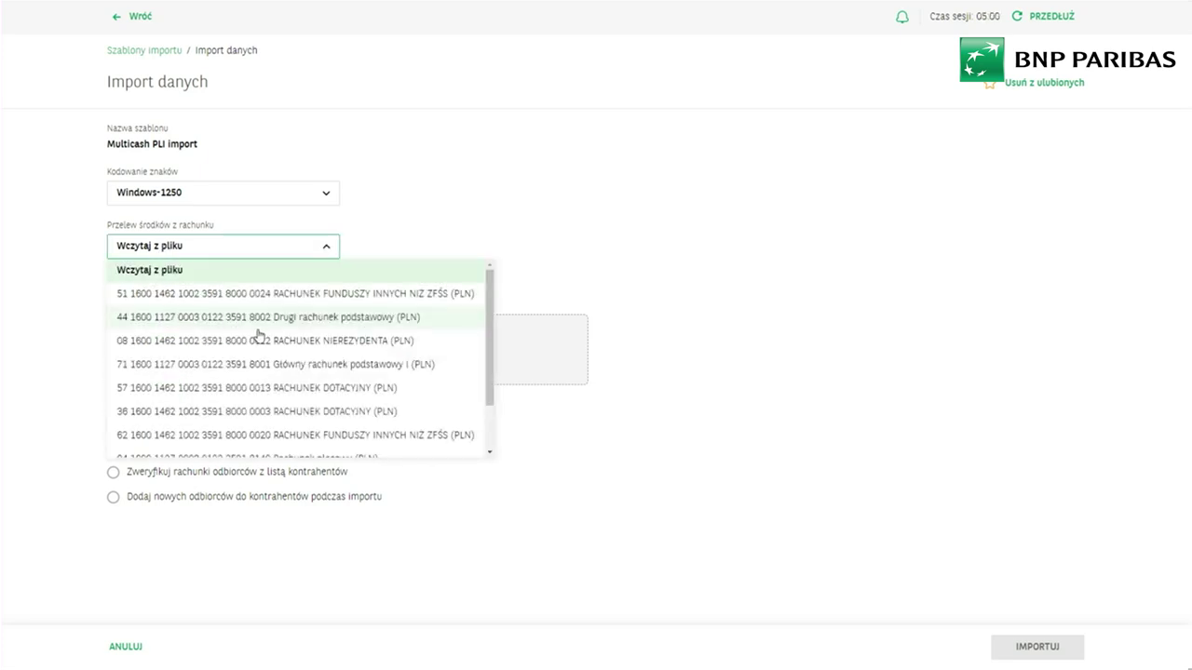
pyautogui.click(252, 294)
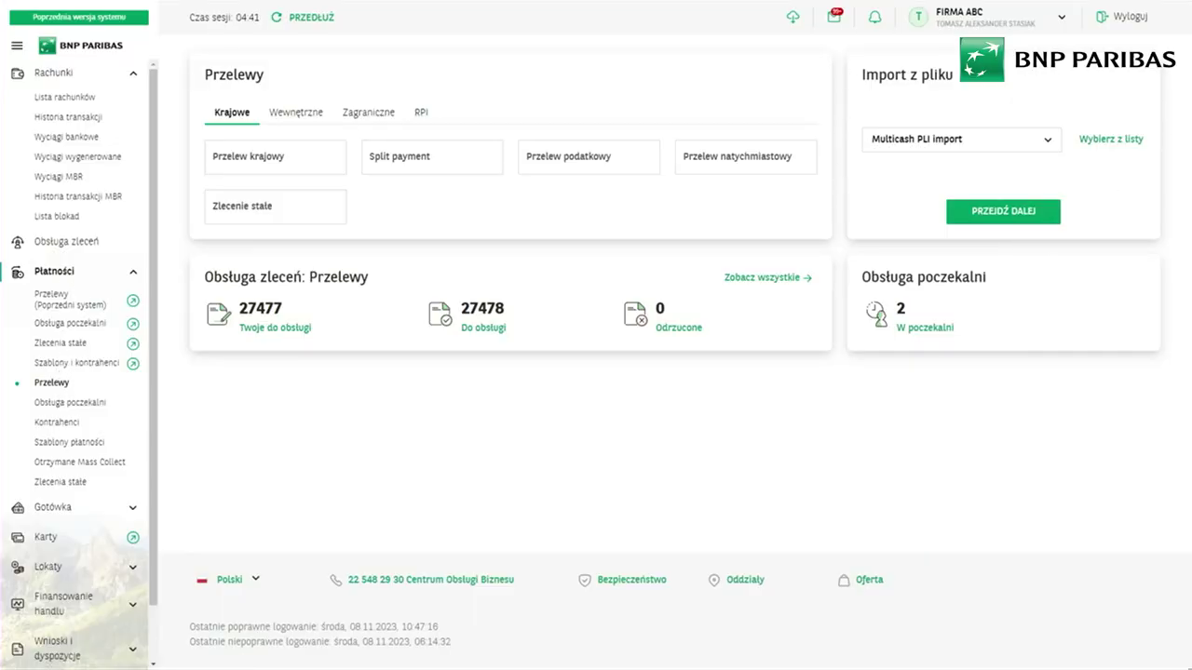
# - Check the quick overview of exported and imported files, then close it
pyautogui.click(793, 18)
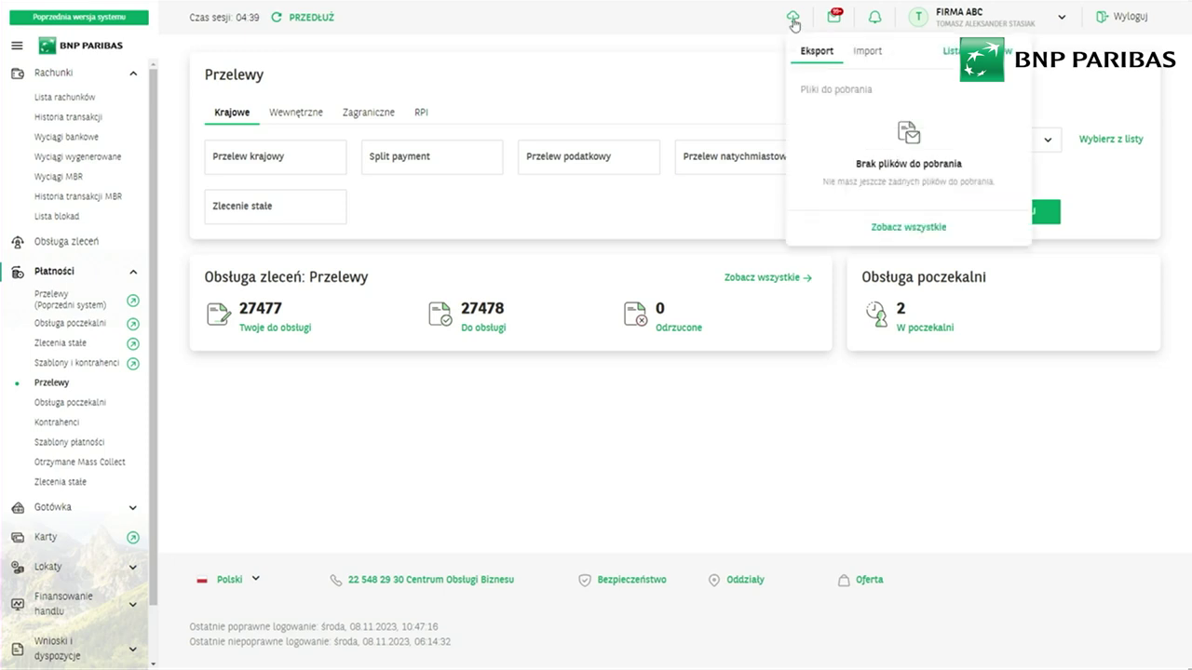
pyautogui.click(866, 52)
pyautogui.click(816, 52)
pyautogui.click(866, 52)
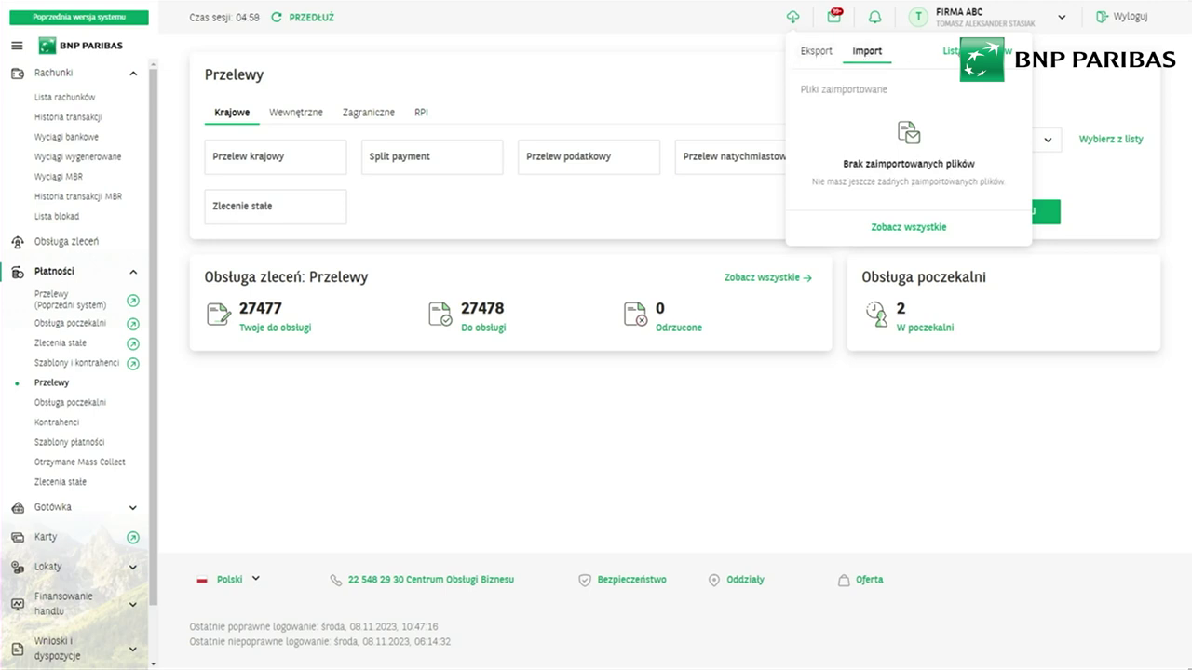
pyautogui.click(708, 60)
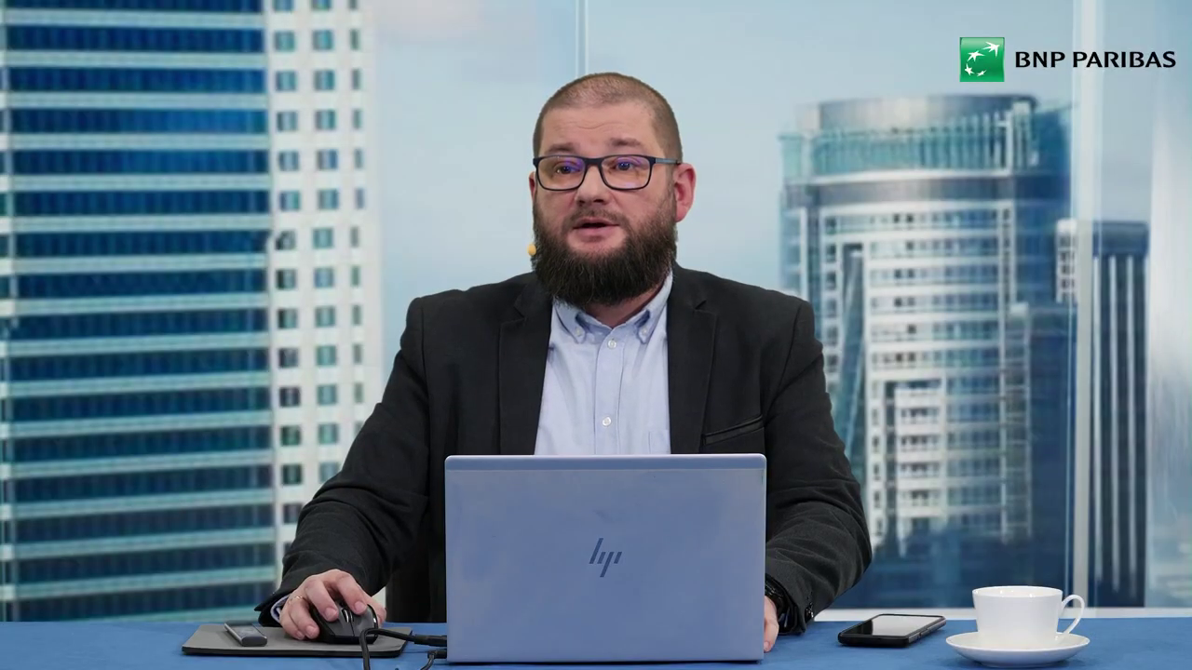